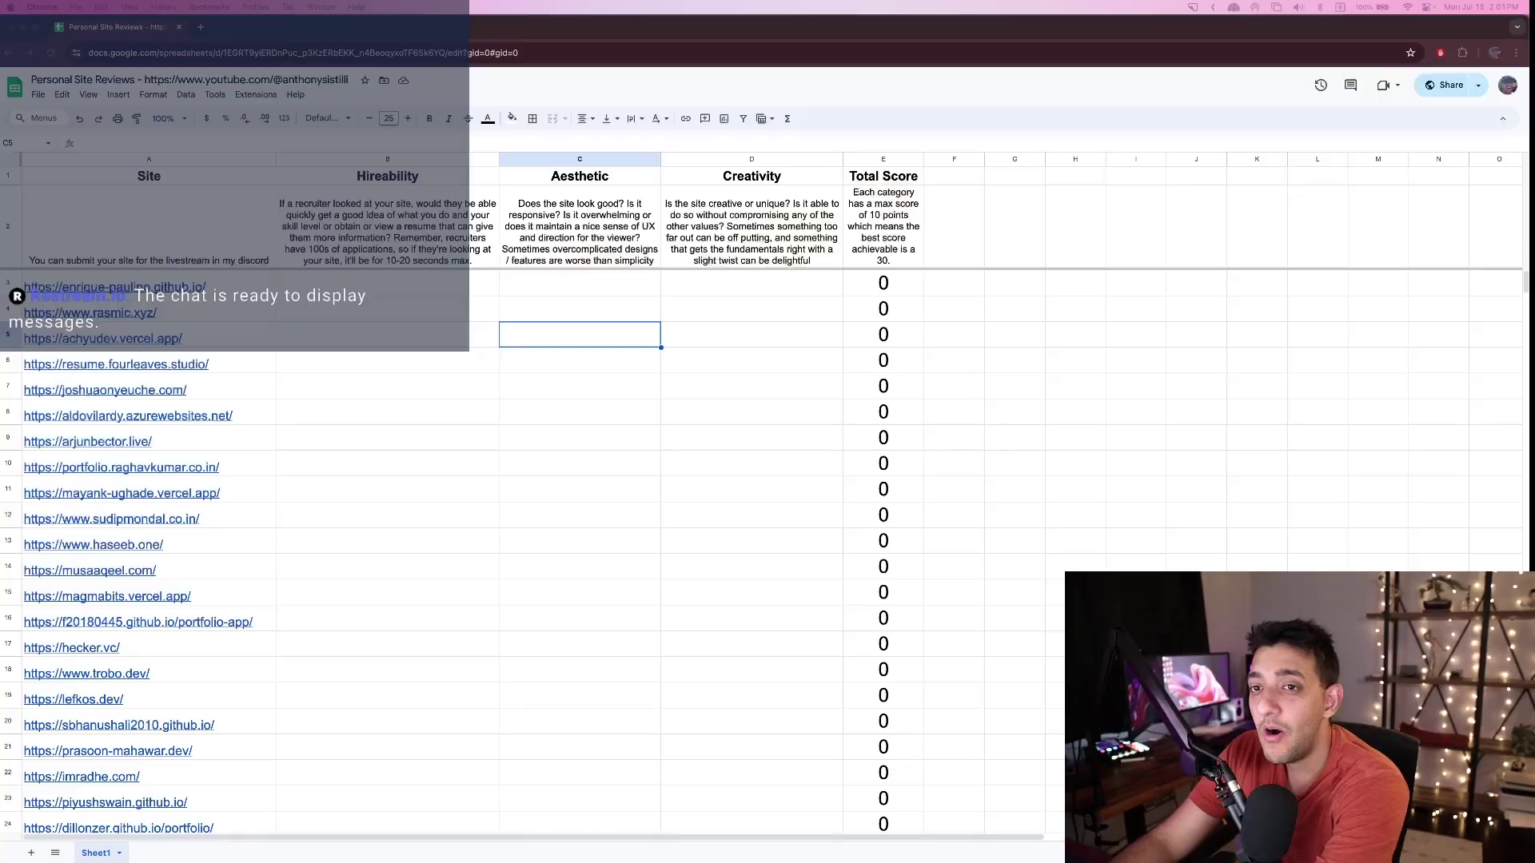
- Read the Hireability and Aesthetic criteria descriptions in columns B and C
left_click(379, 308)
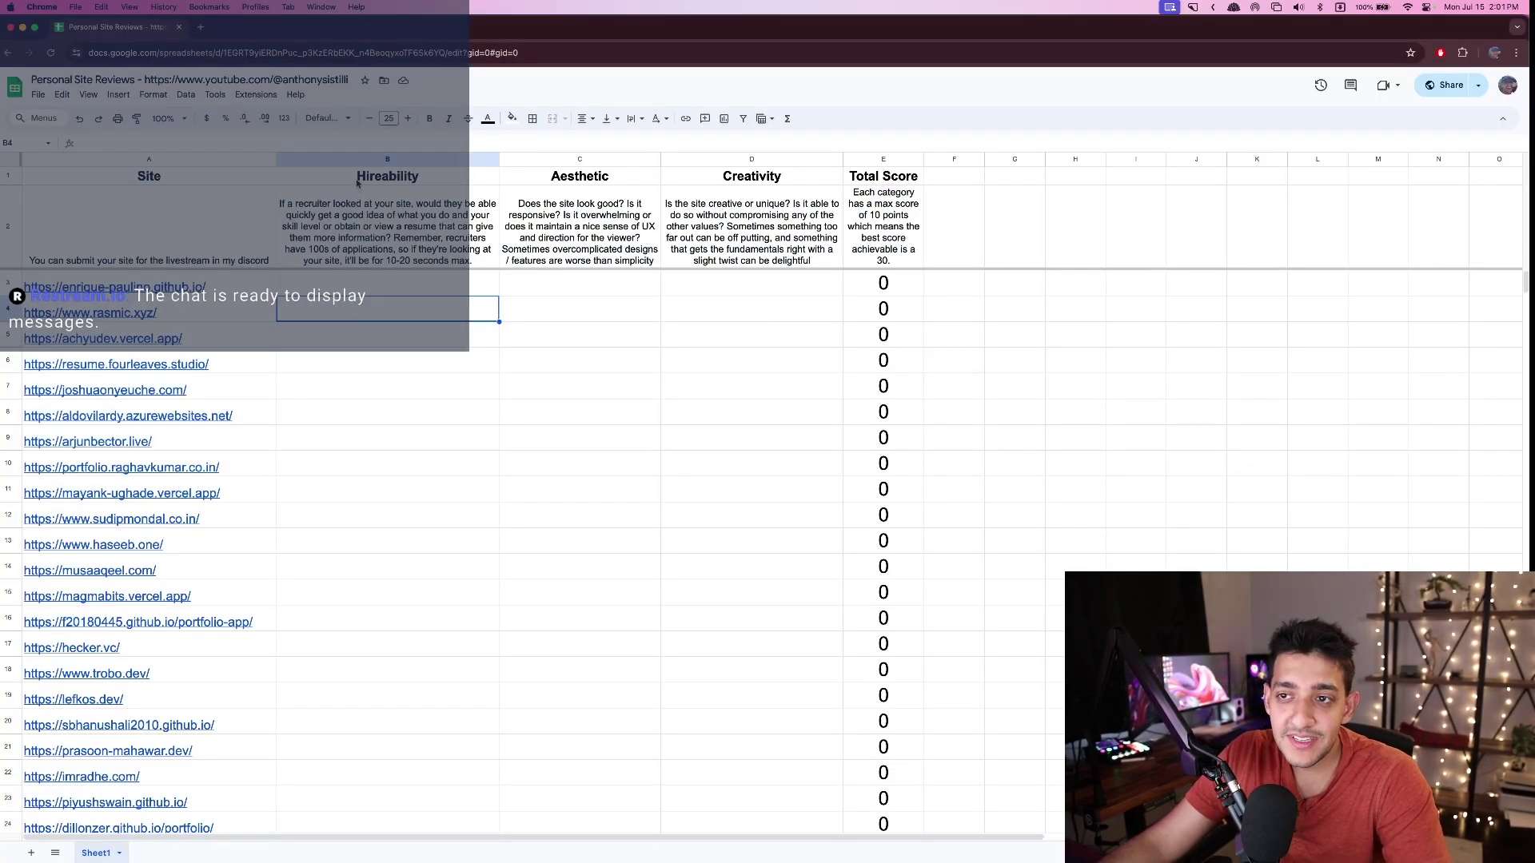
left_click_drag(357, 184, 376, 240)
left_click(428, 342)
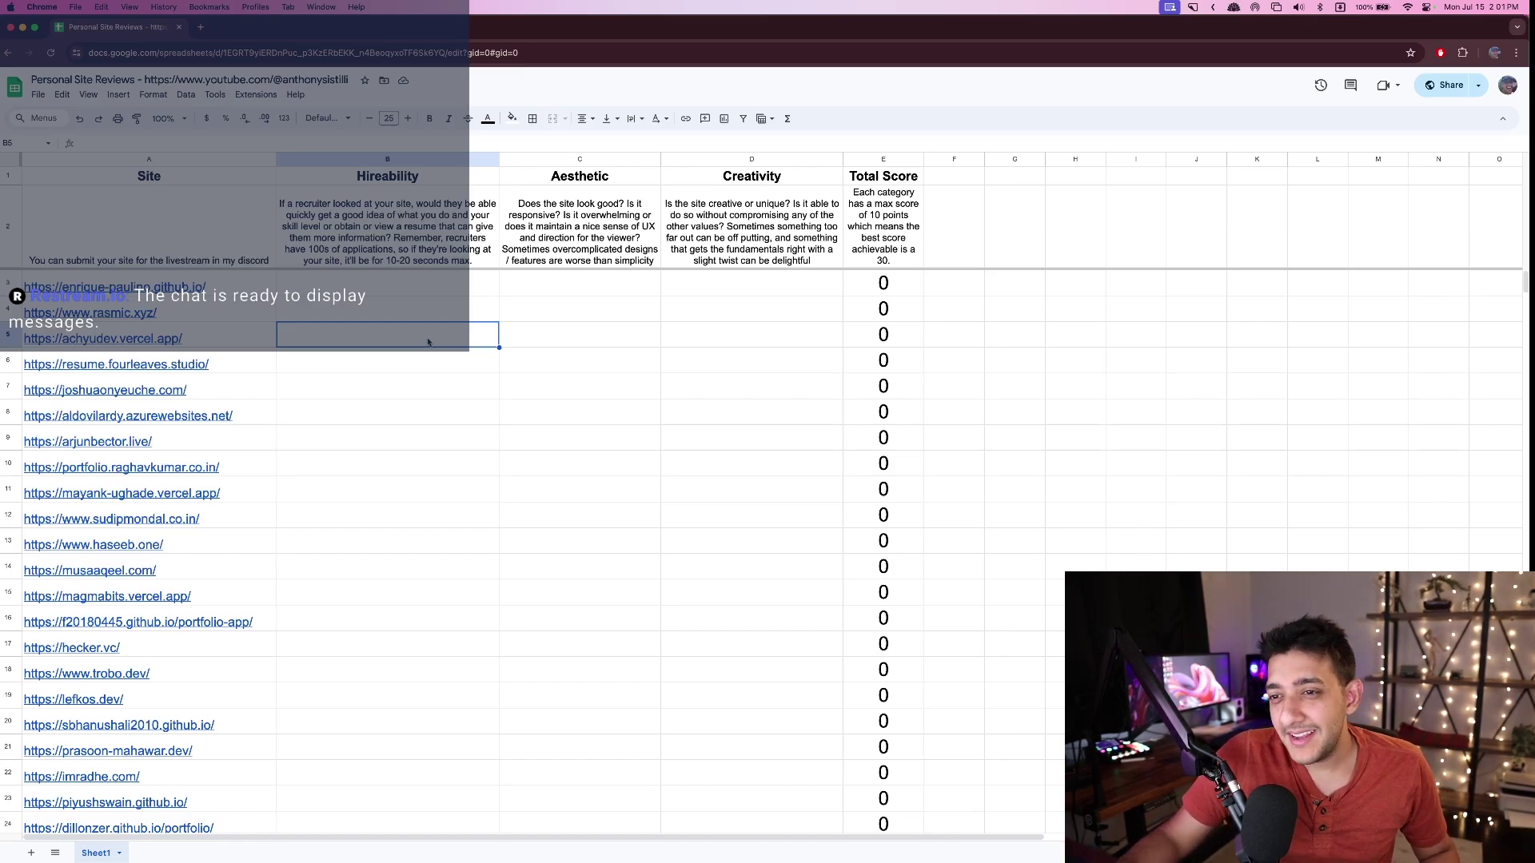
key("Up")
key("Up")
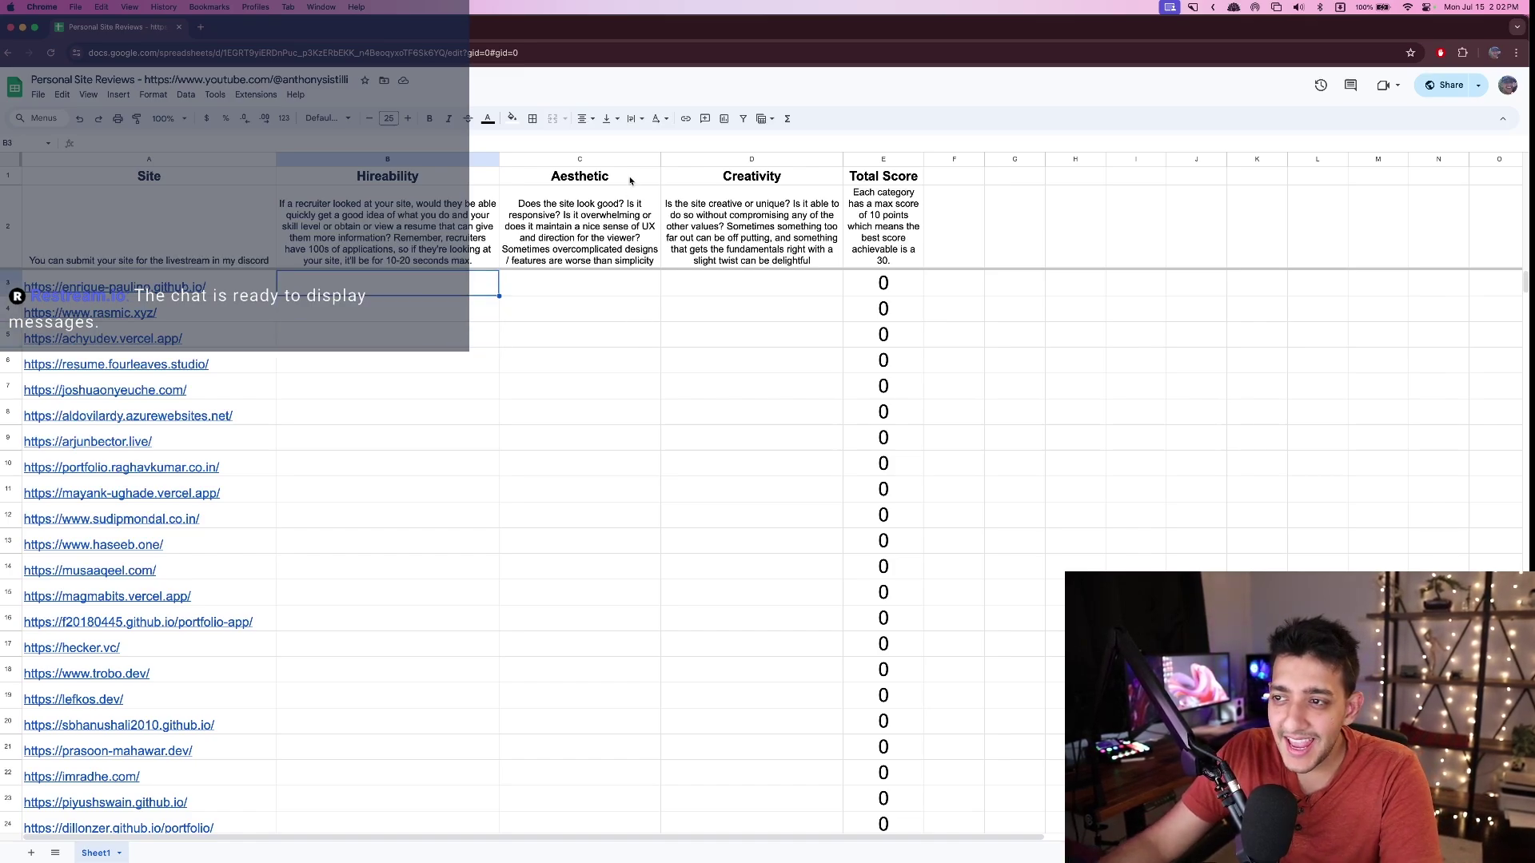
left_click_drag(630, 181, 627, 285)
left_click(624, 328)
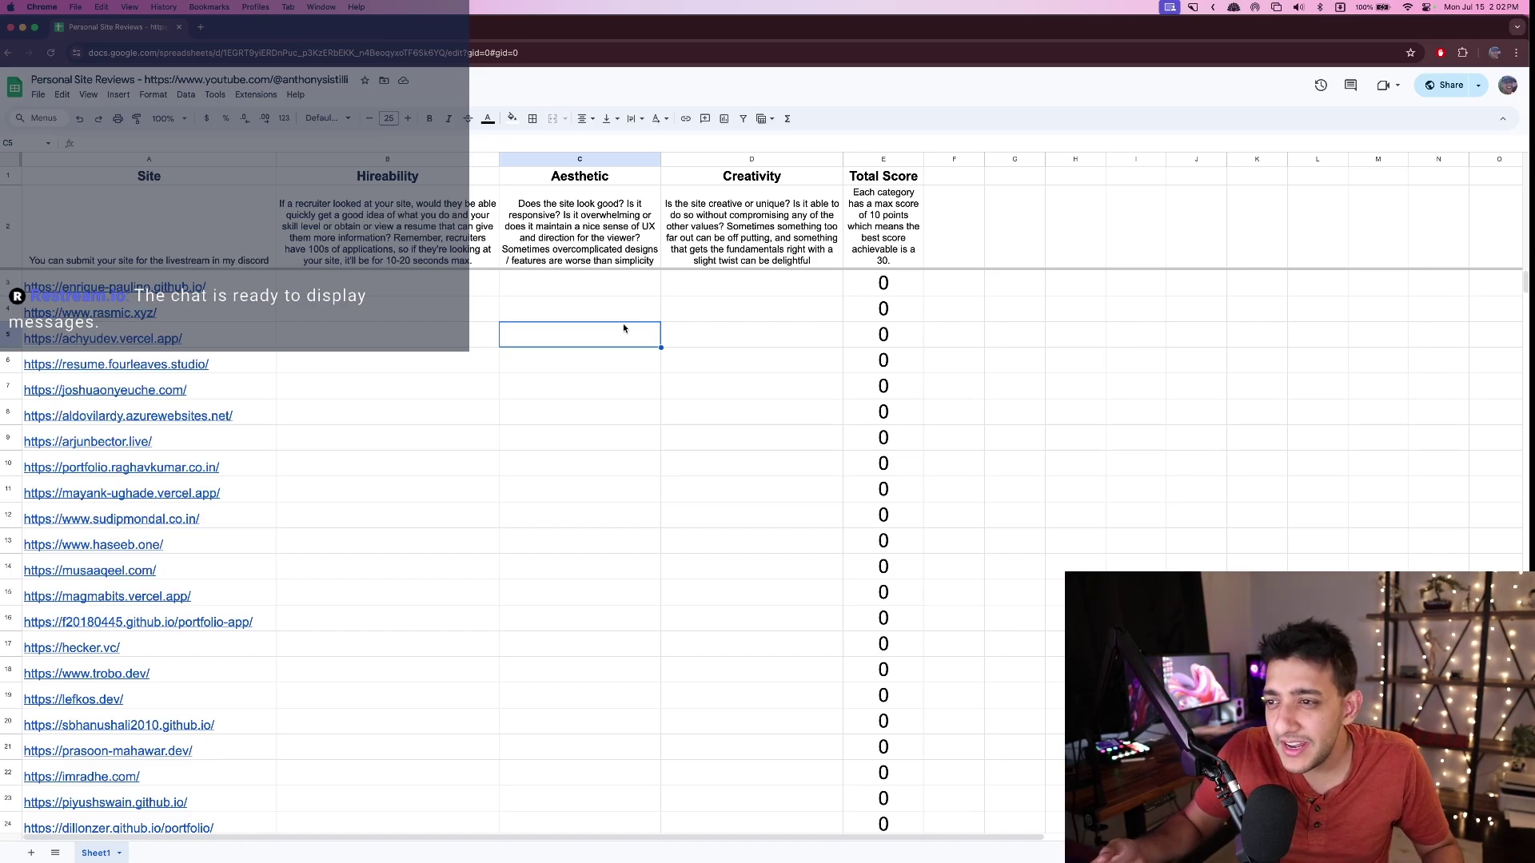
- Read the Creativity description, then open enrique-paulino.github.io in a new tab
key("Right")
key("Up")
key("Up")
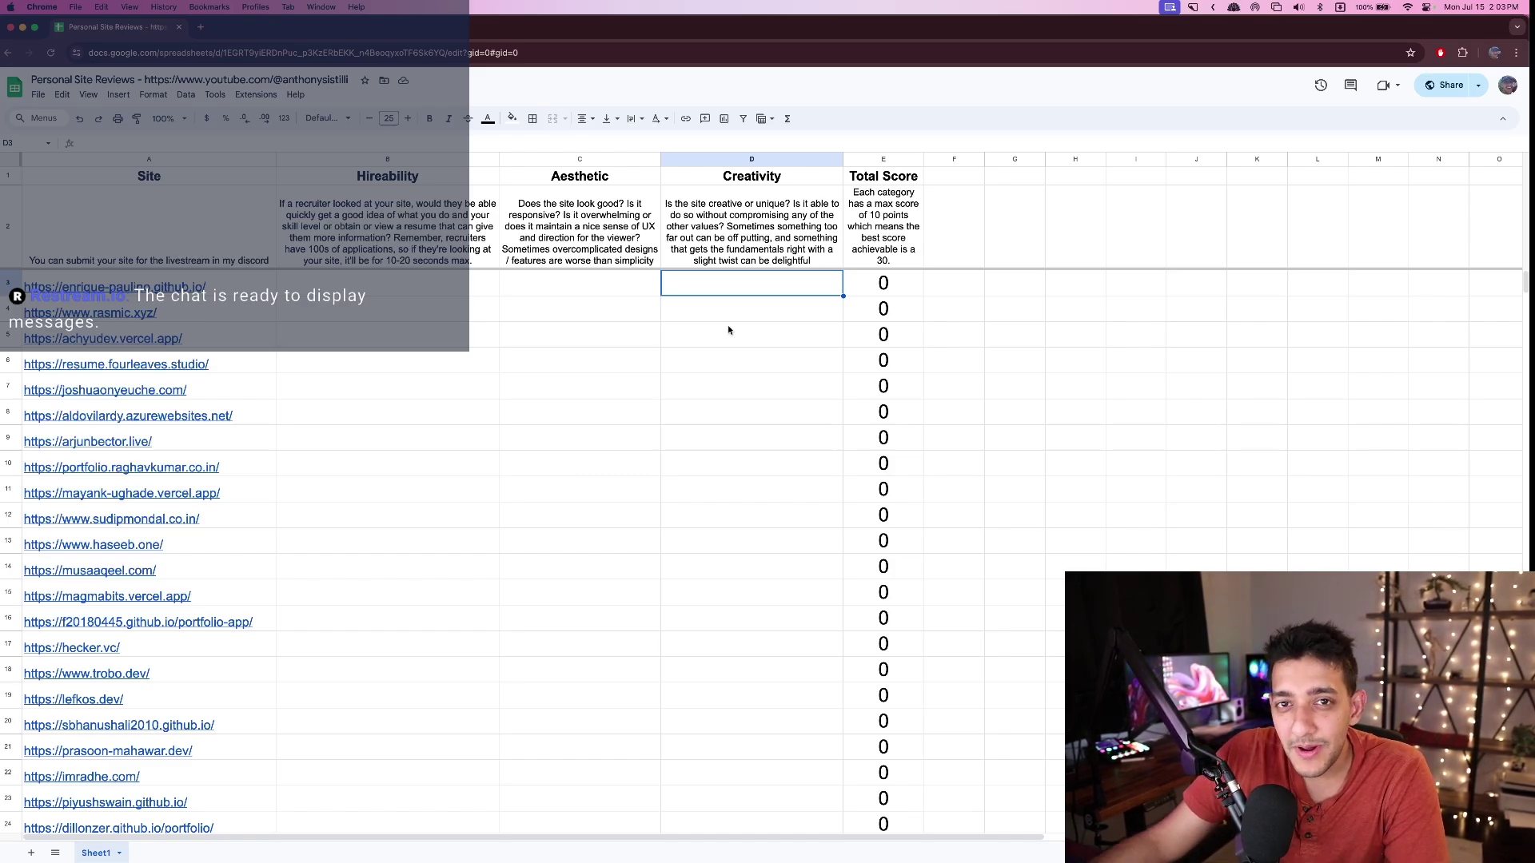
left_click(749, 265)
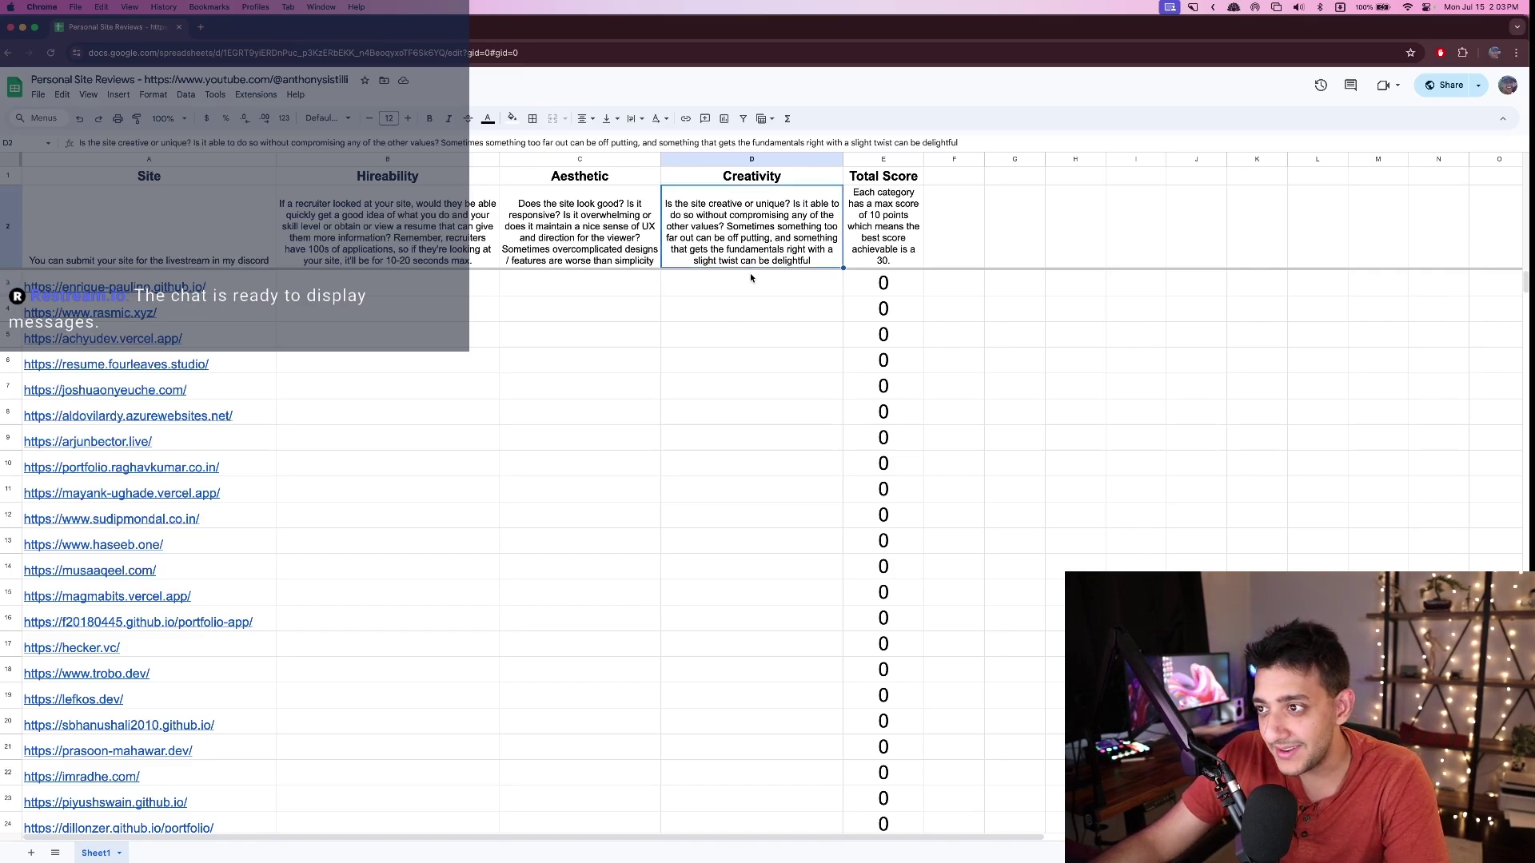
left_click(752, 282)
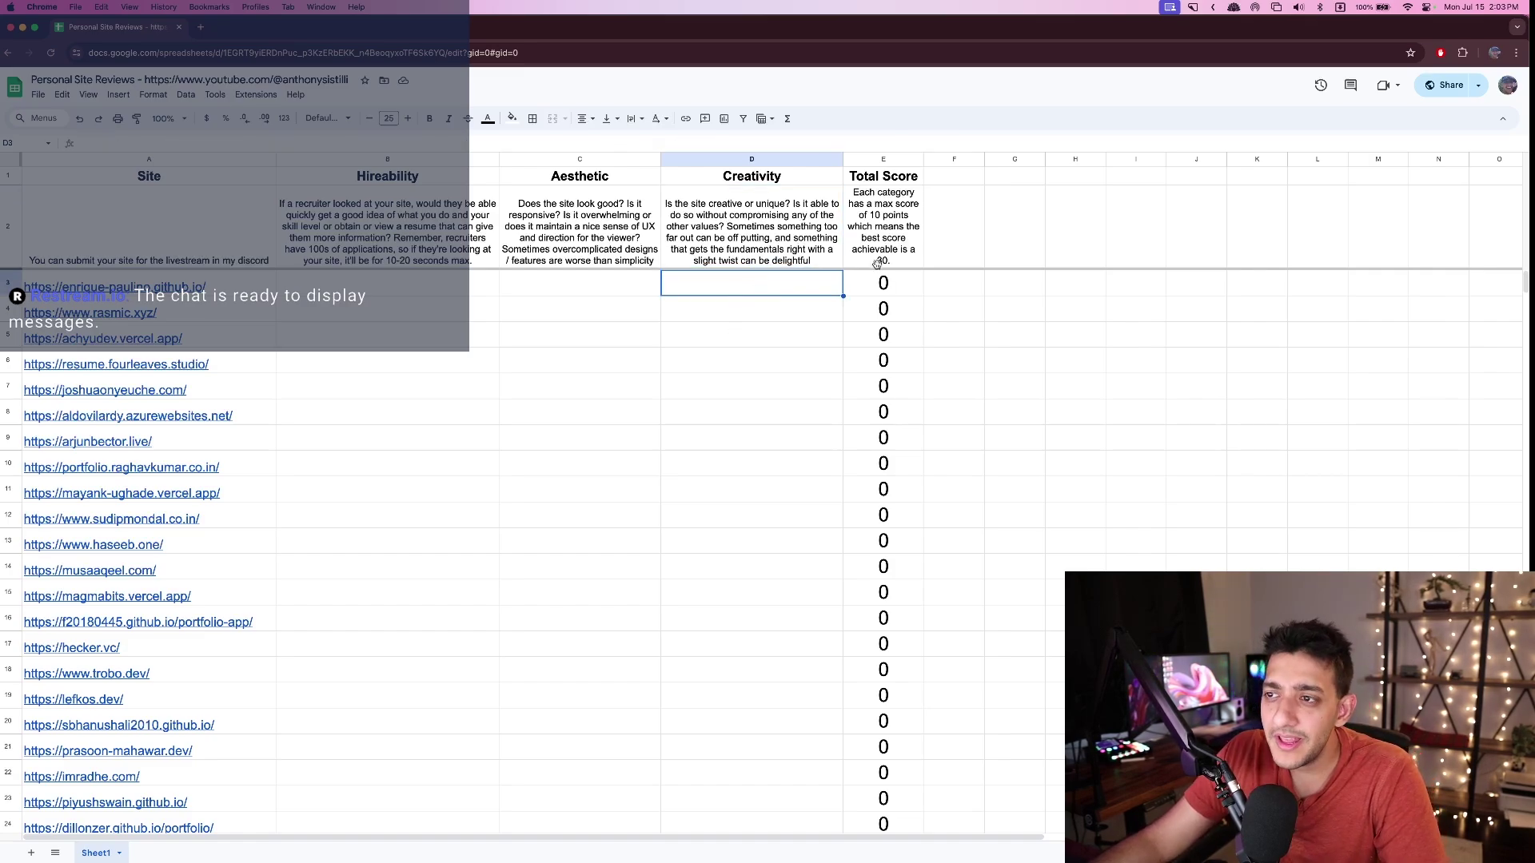
left_click_drag(729, 236, 415, 245)
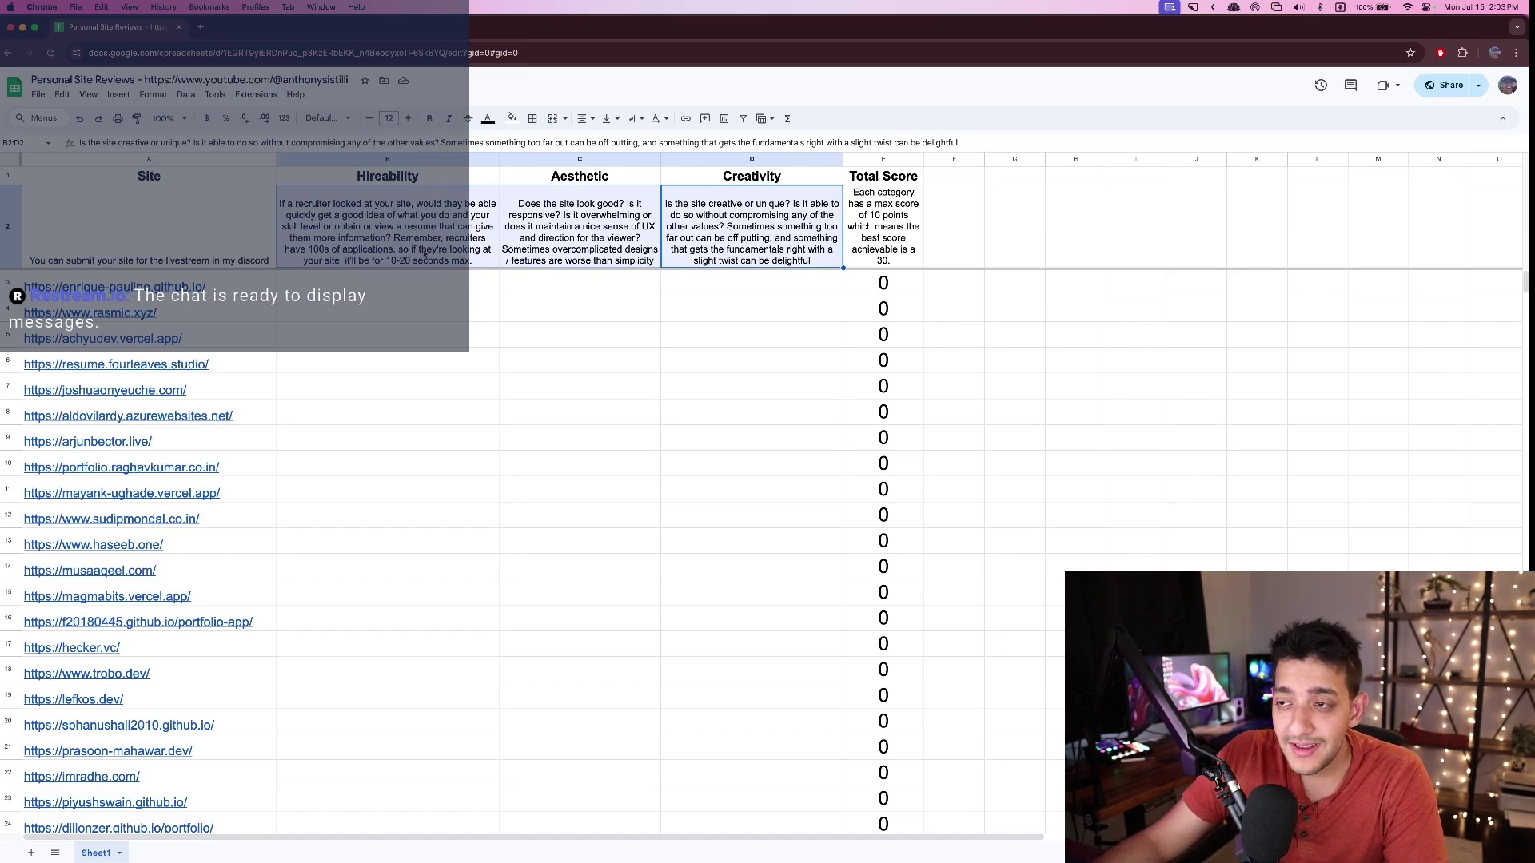
left_click(424, 254)
key("Right")
key("Right")
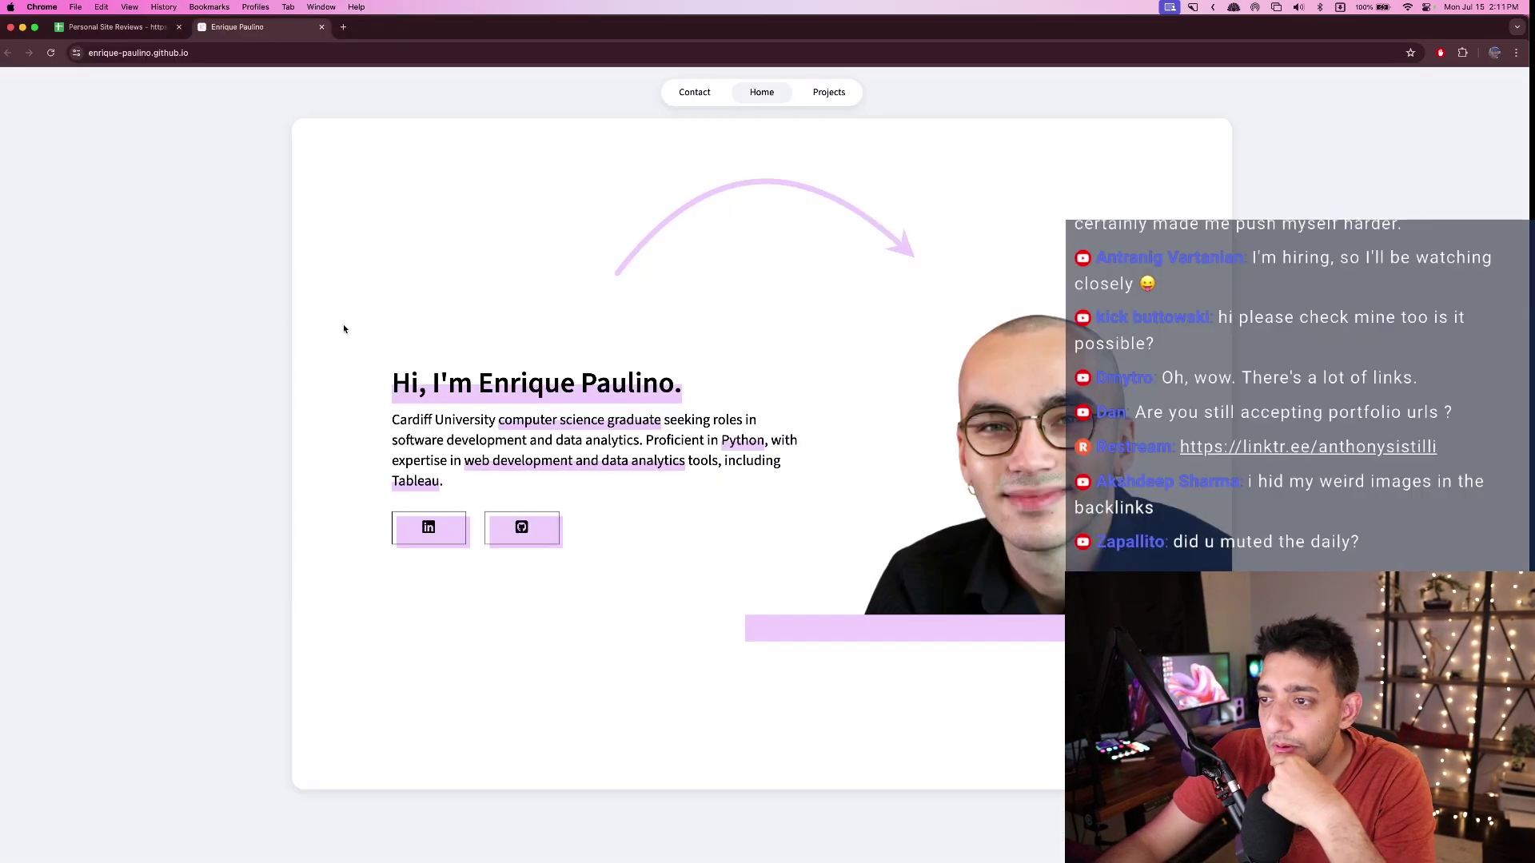
- Read the home page intro: the name, listed skills, Python and computer science graduate
right_click(483, 335)
left_click(776, 349)
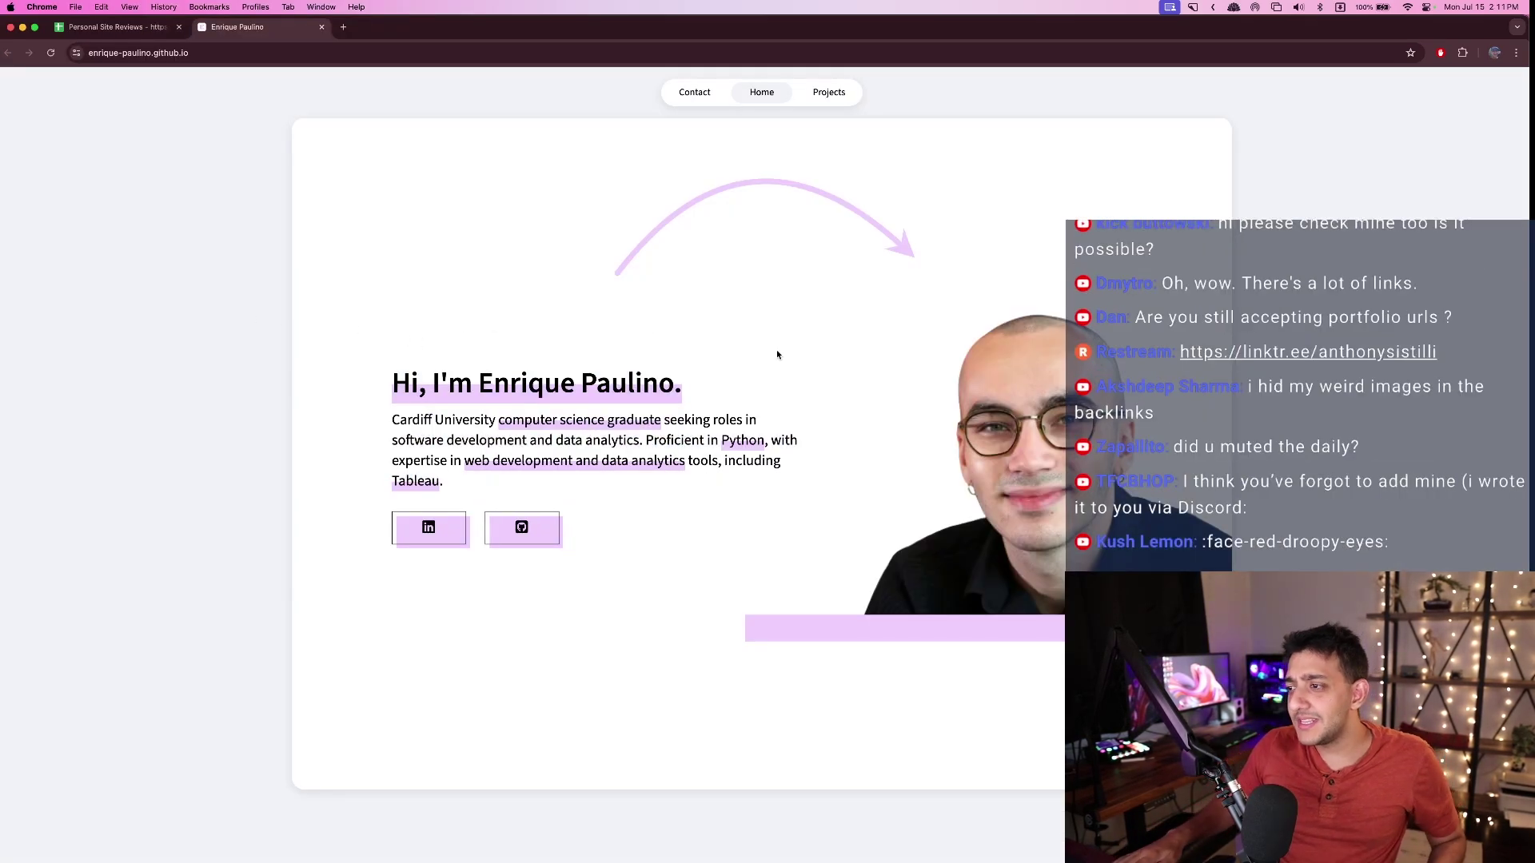
double_click(533, 397)
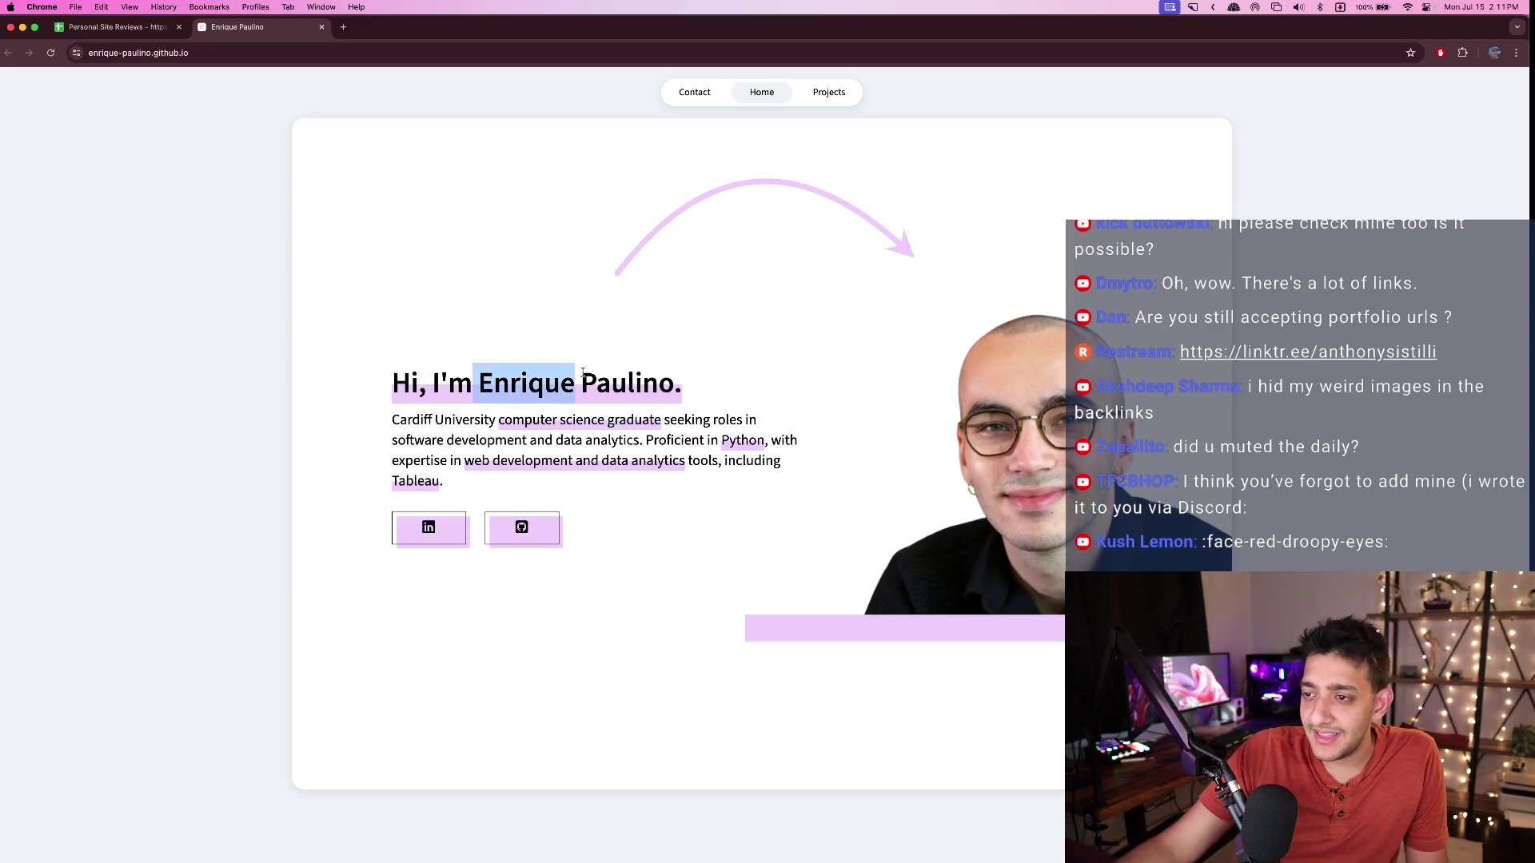
left_click_drag(533, 397, 647, 388)
left_click(819, 470)
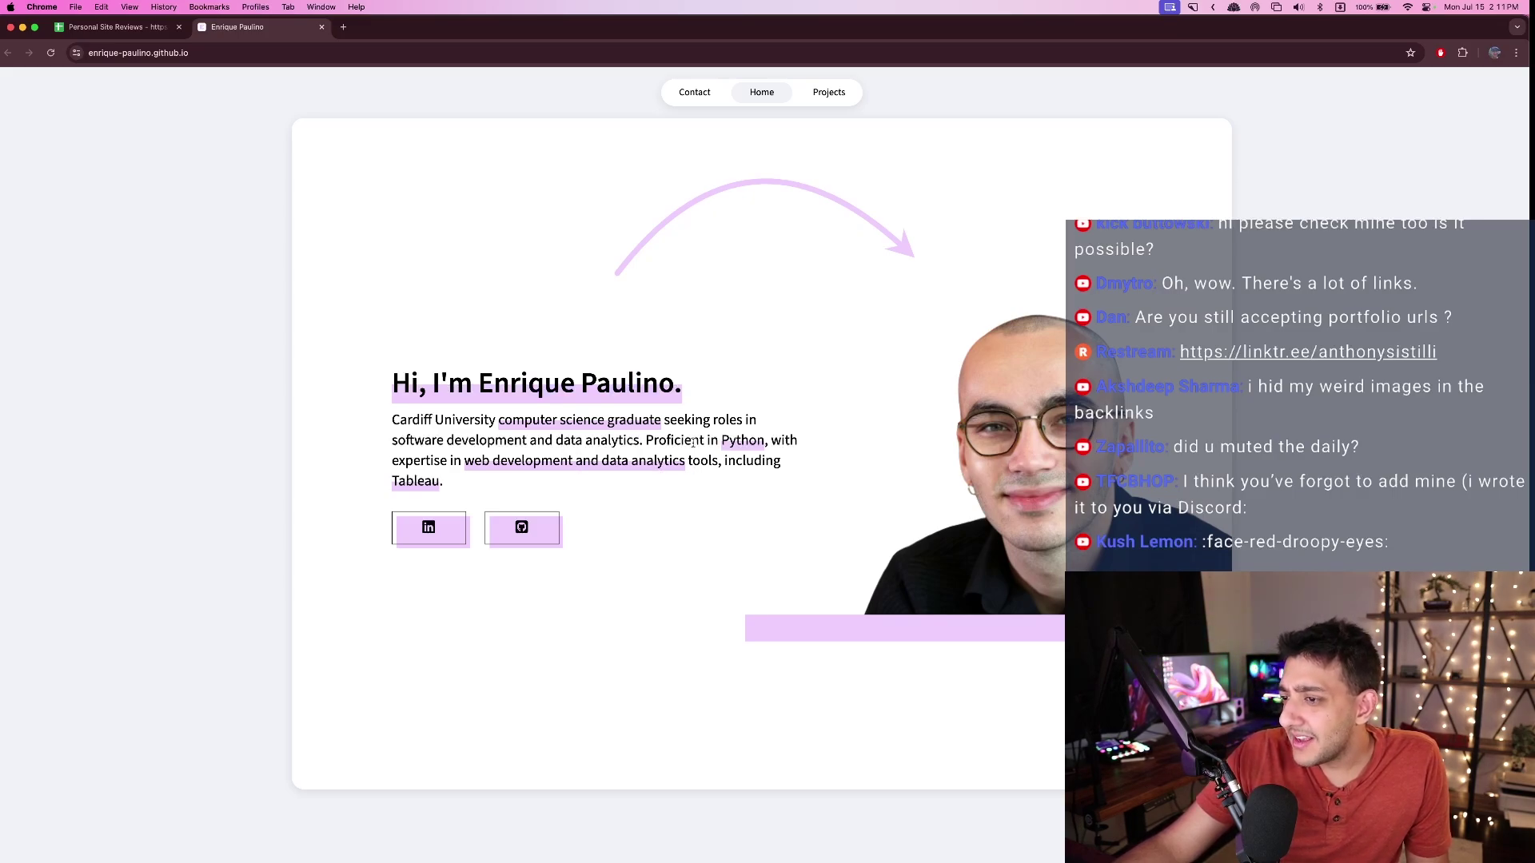
left_click_drag(500, 482, 464, 459)
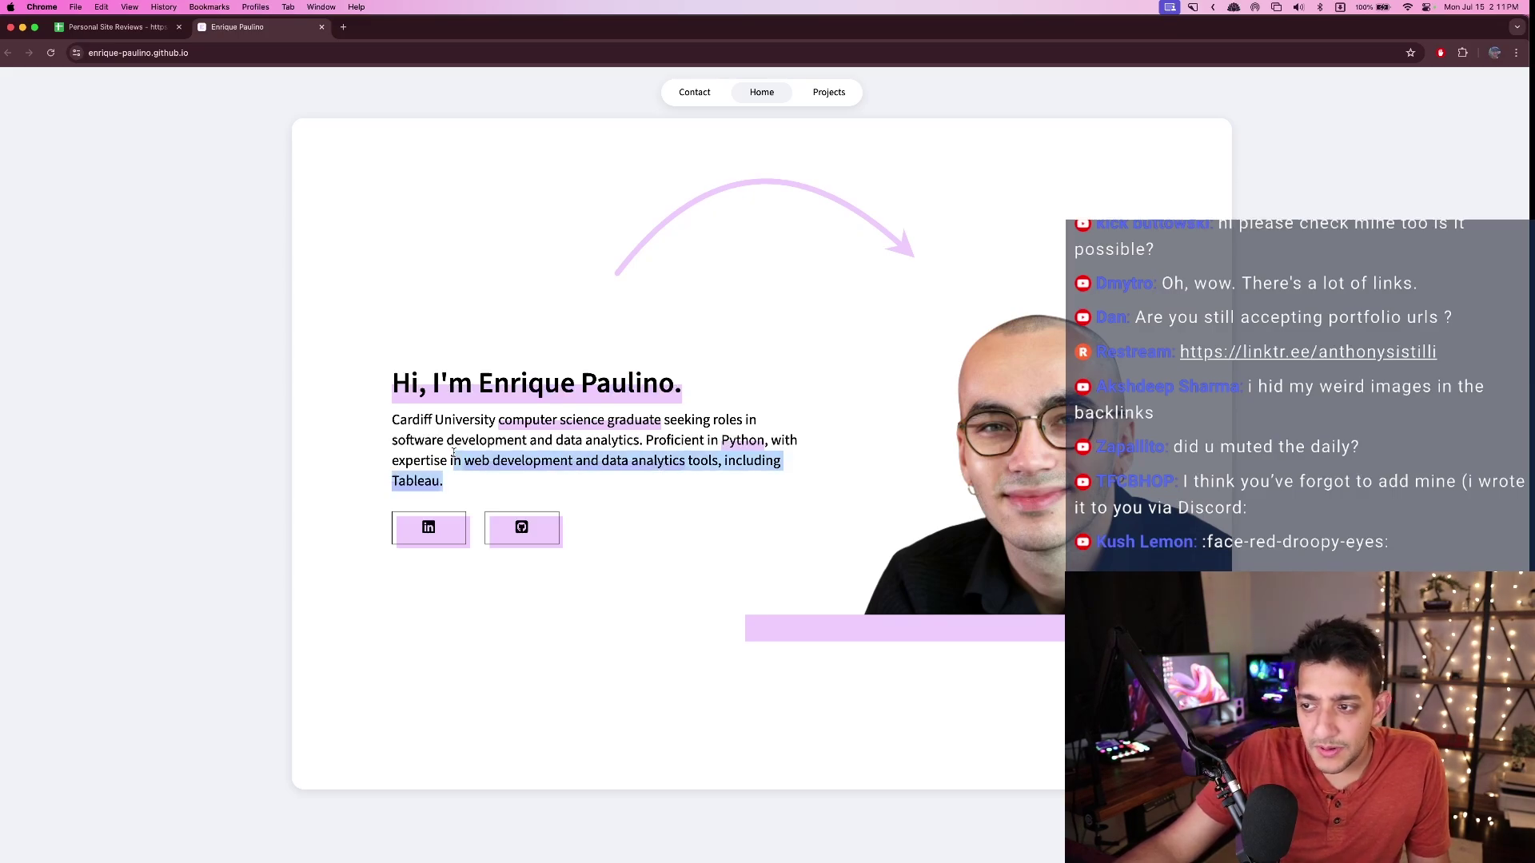
left_click(466, 454)
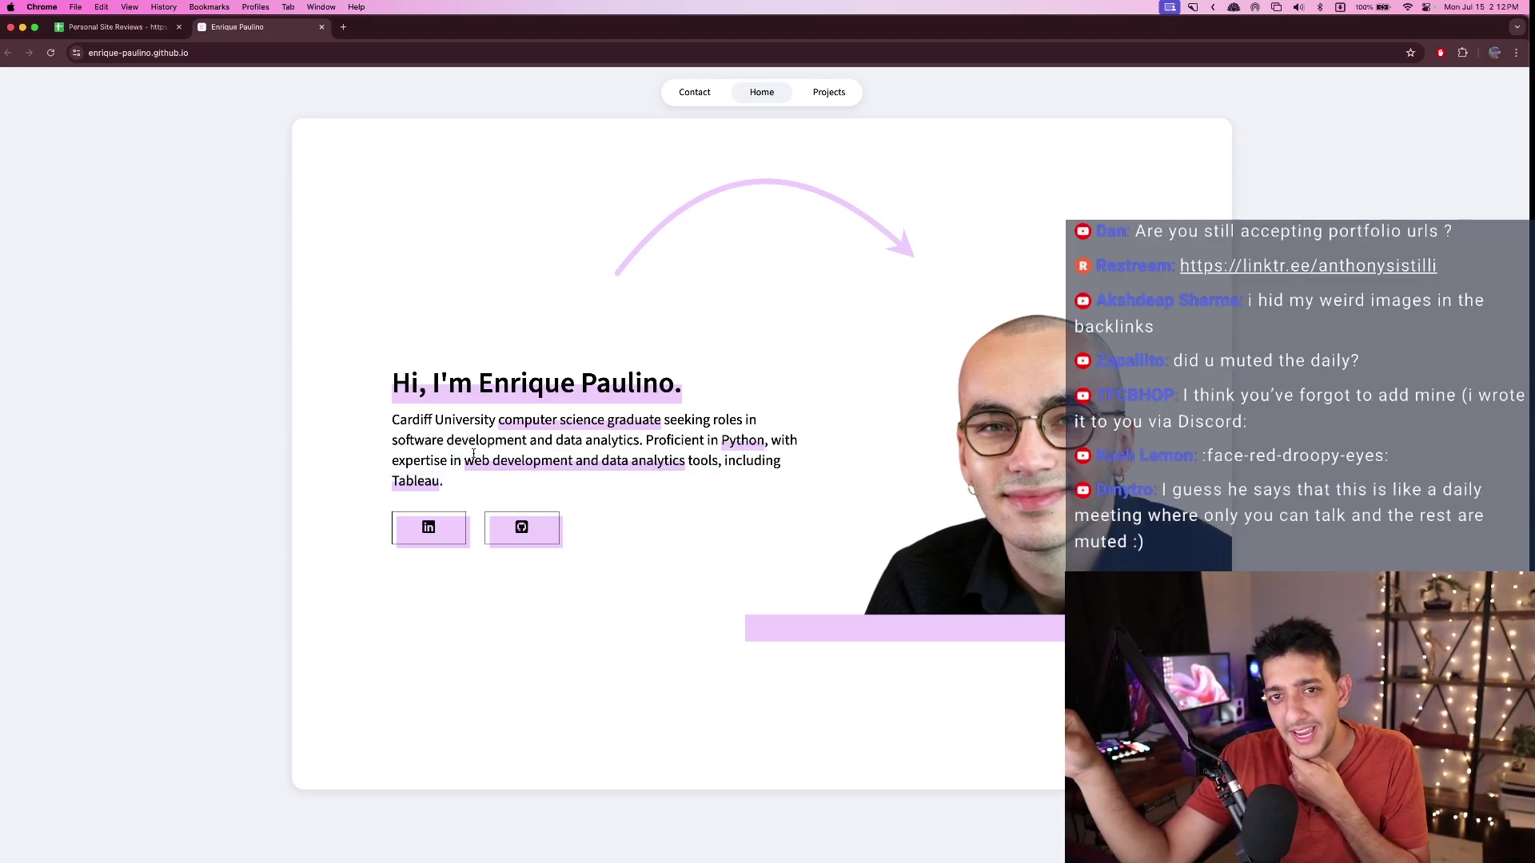
left_click_drag(720, 440, 777, 443)
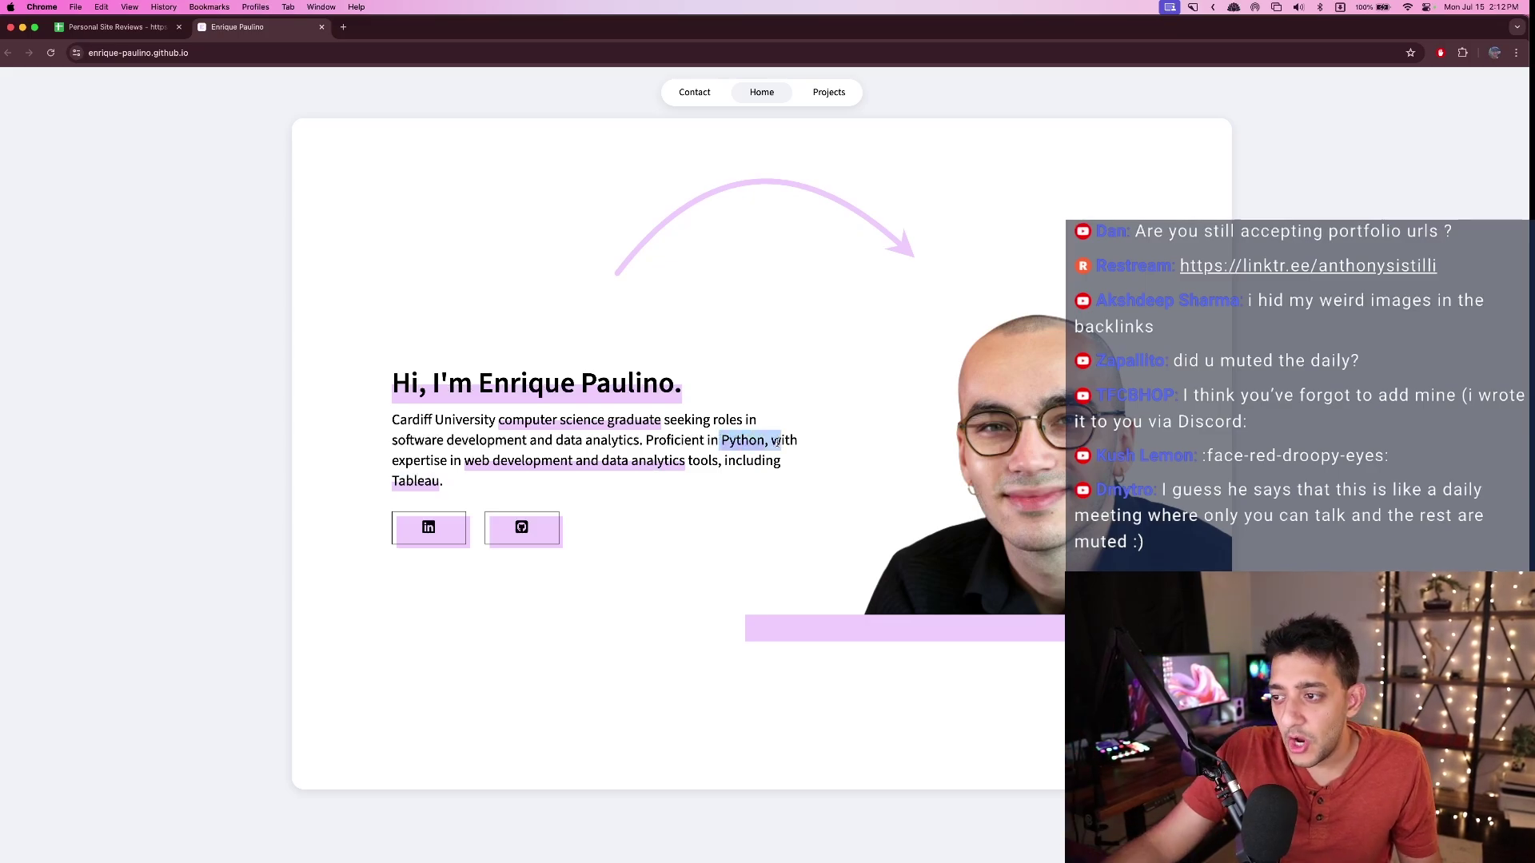
left_click(776, 442)
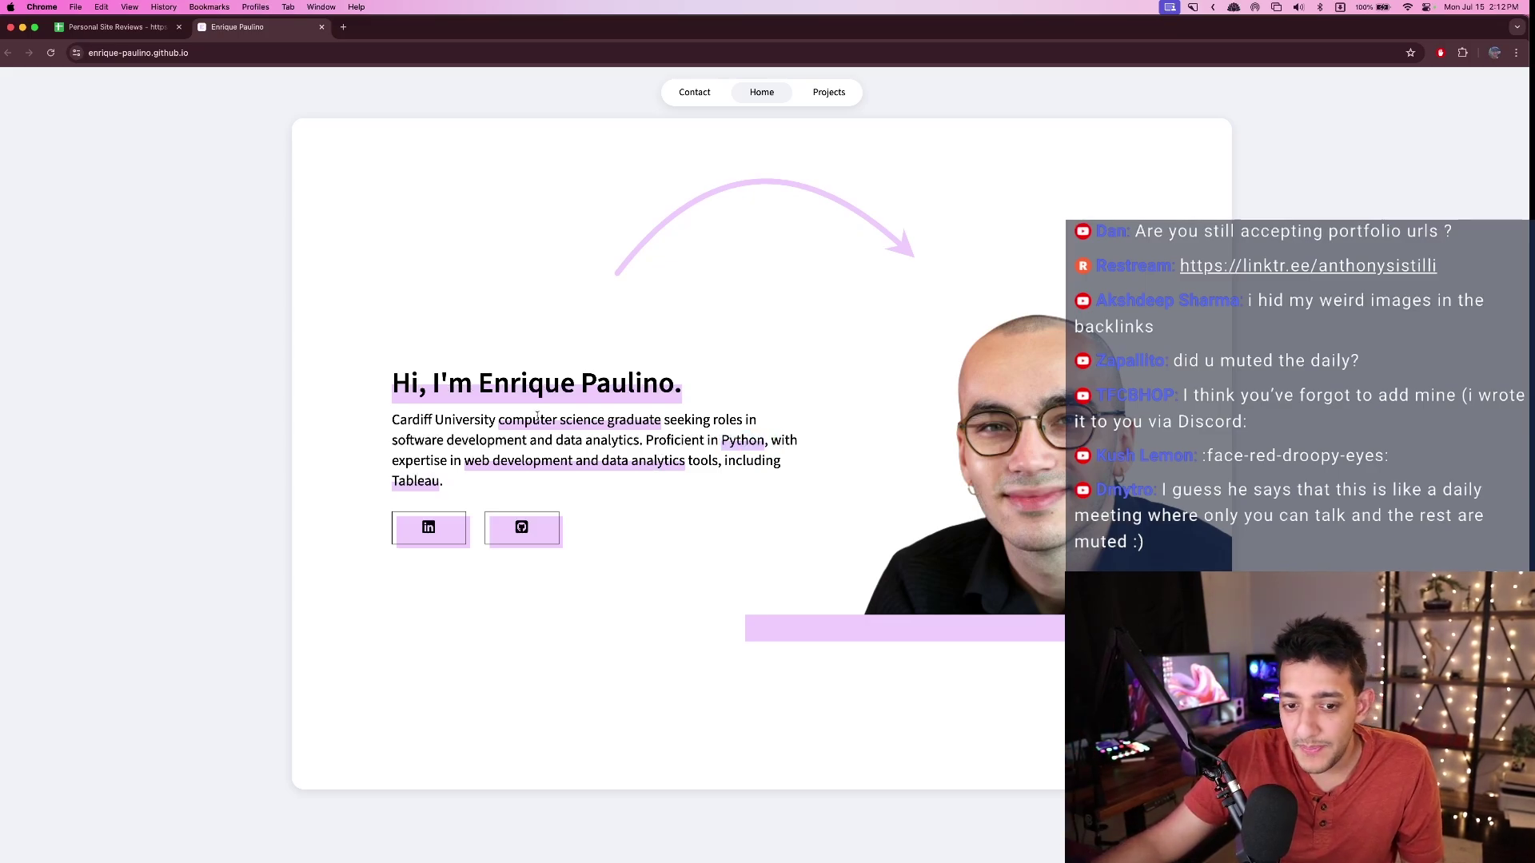
left_click_drag(498, 420, 661, 420)
- Inspect the Contact Me section and its contact form's message field
left_click(694, 92)
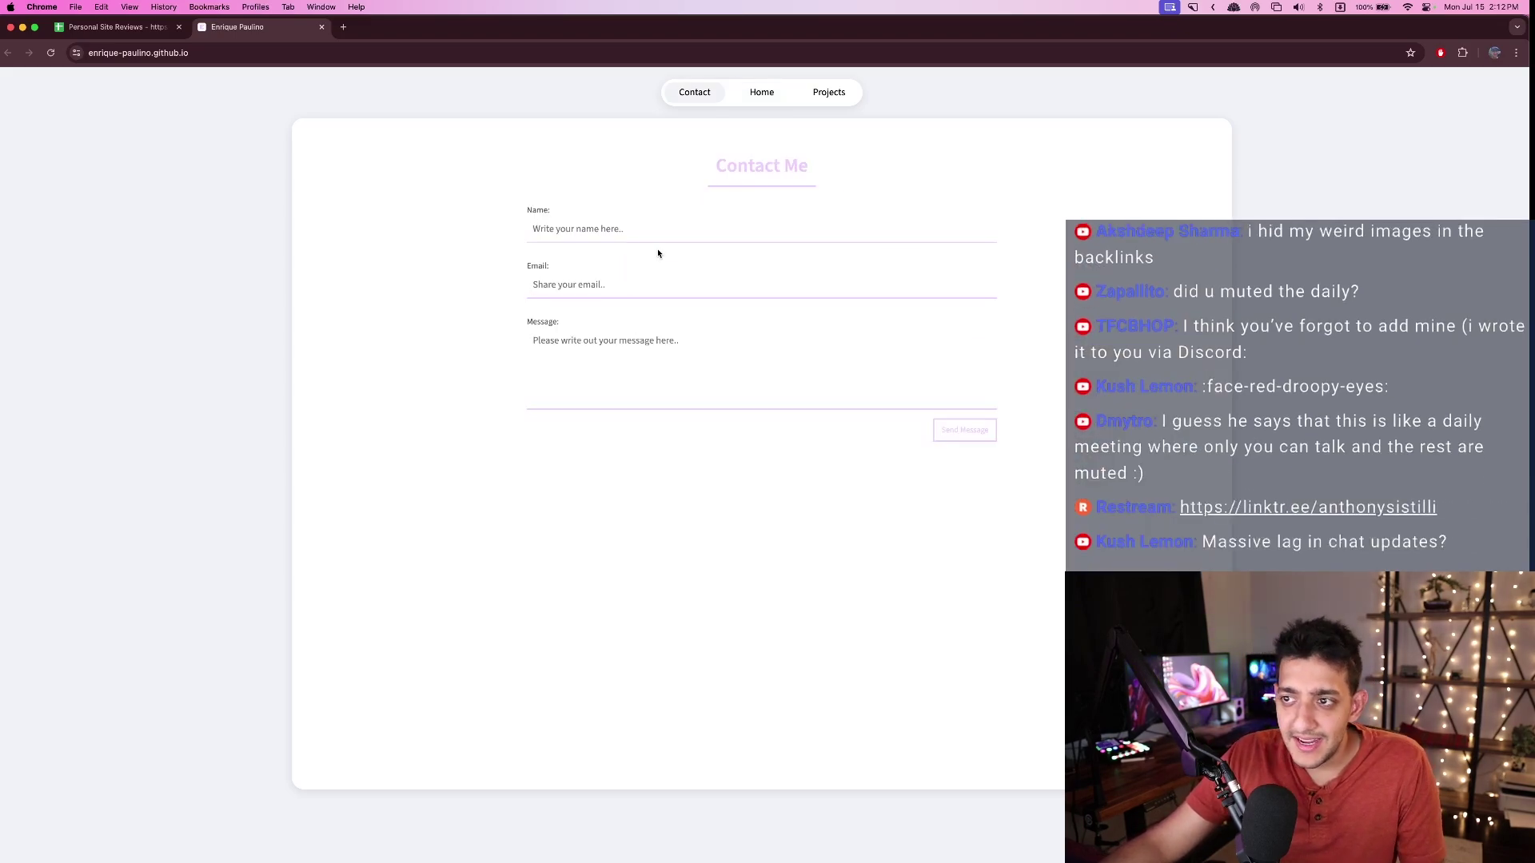
triple_click(736, 203)
left_click(839, 462)
right_click(841, 462)
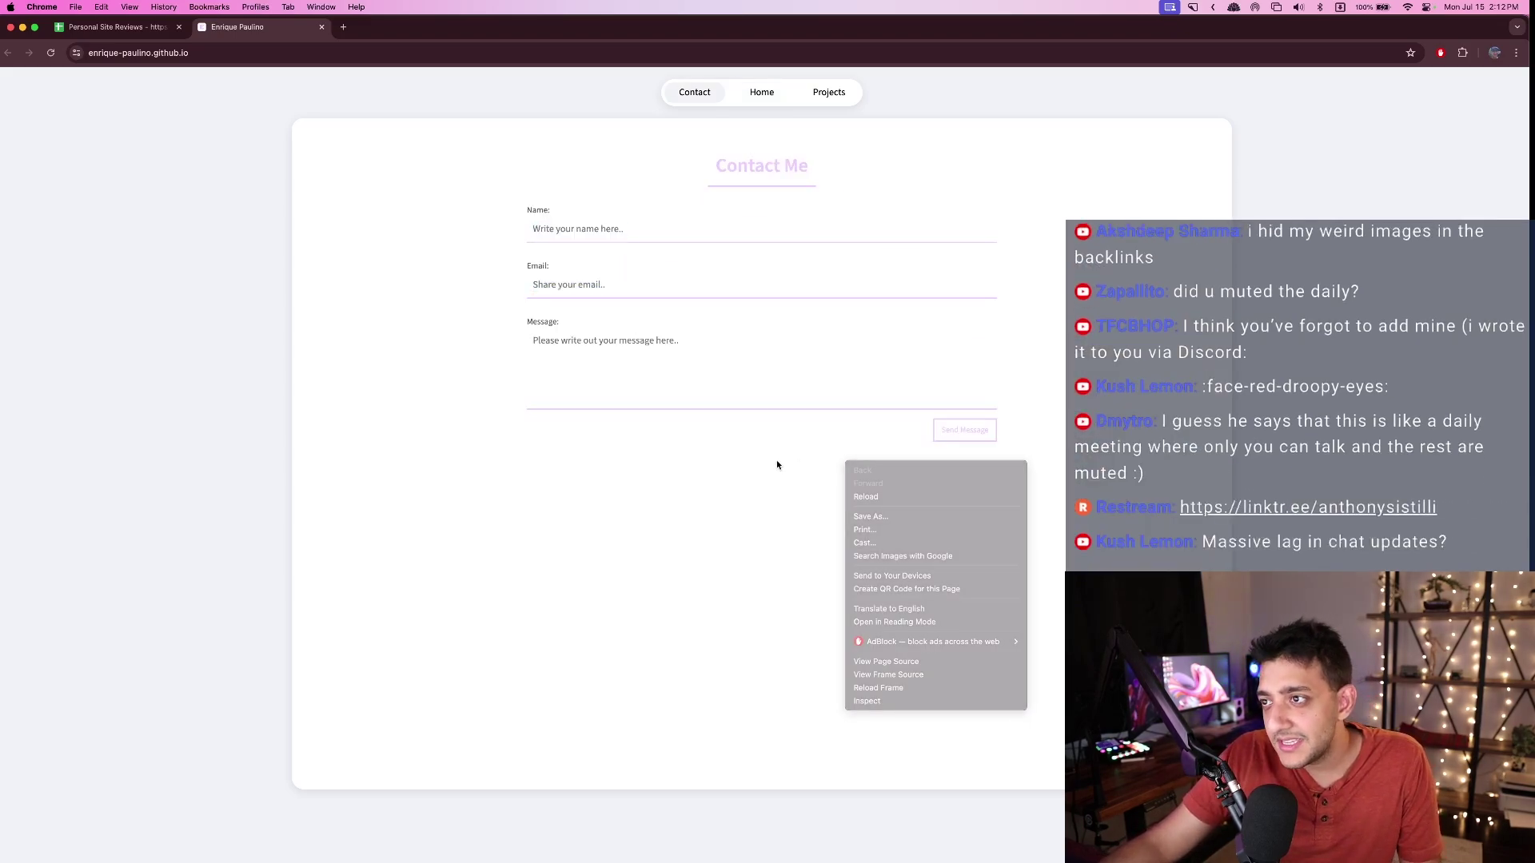
left_click(740, 152)
triple_click(802, 165)
left_click(823, 176)
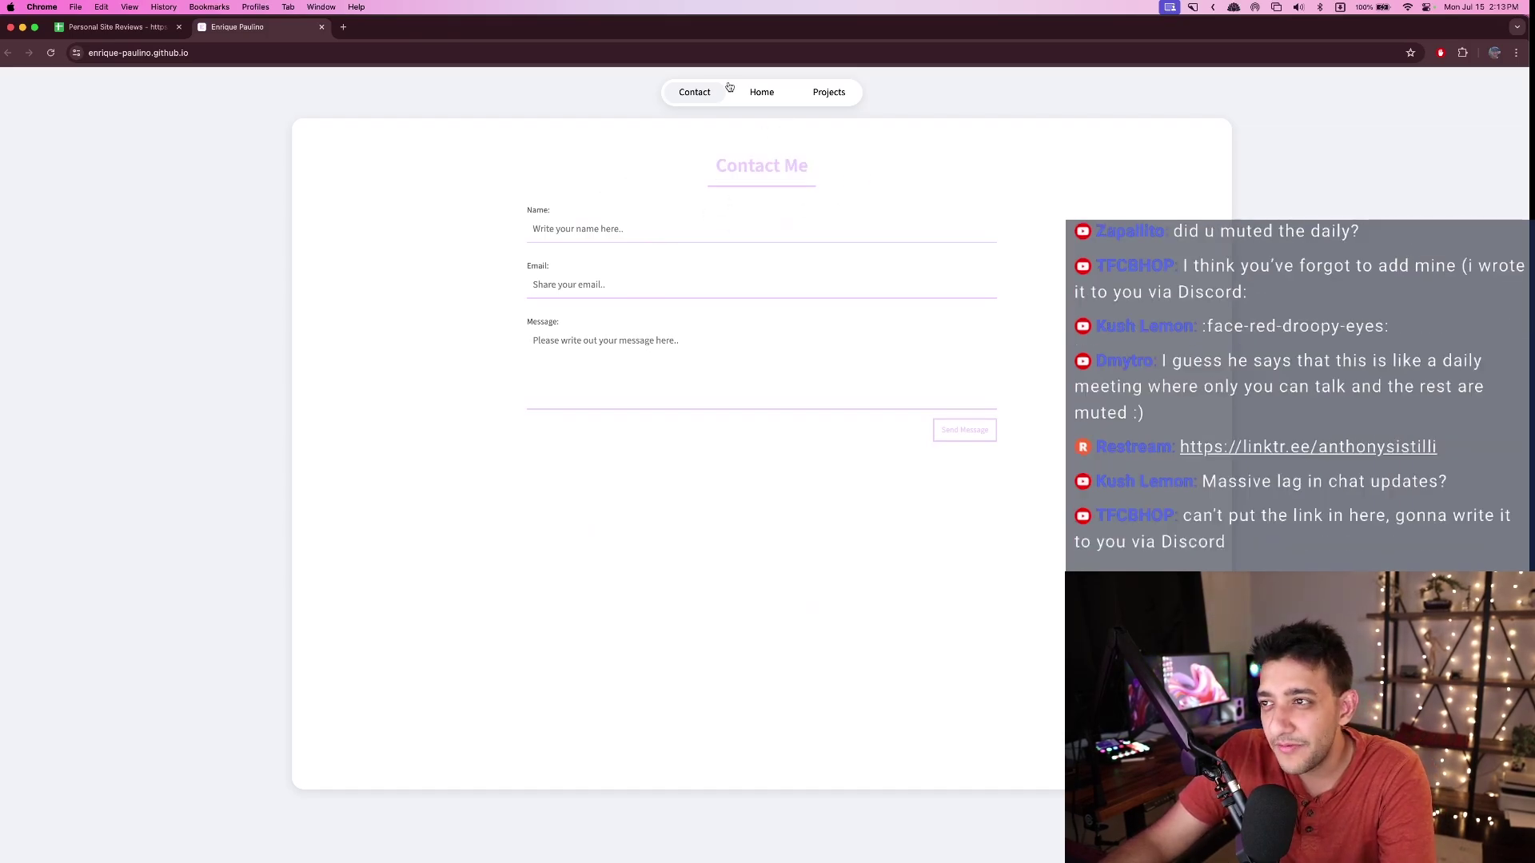
triple_click(822, 181)
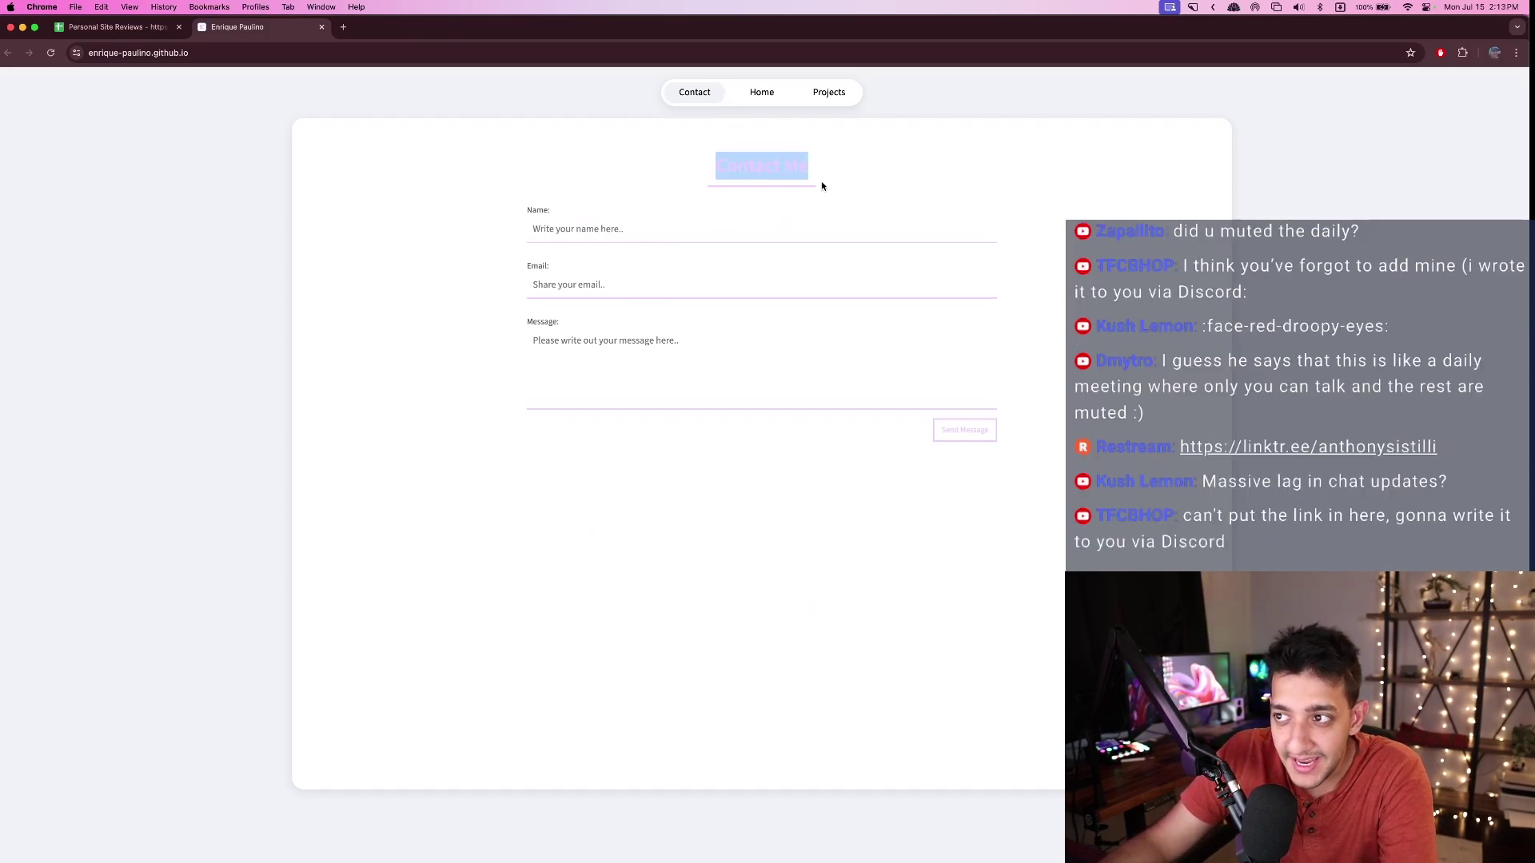
left_click(754, 205)
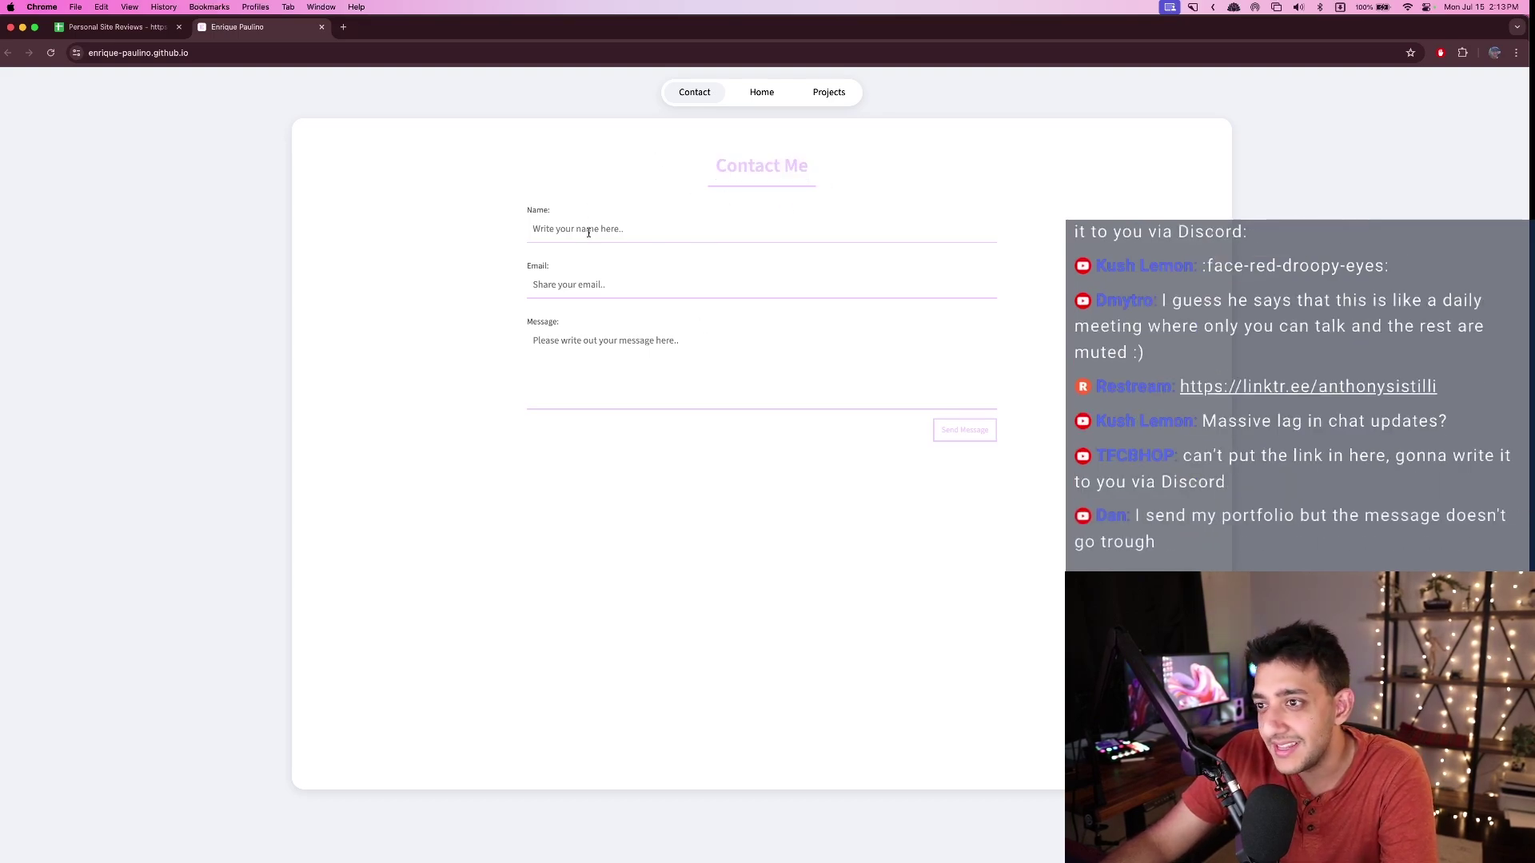
left_click(529, 335)
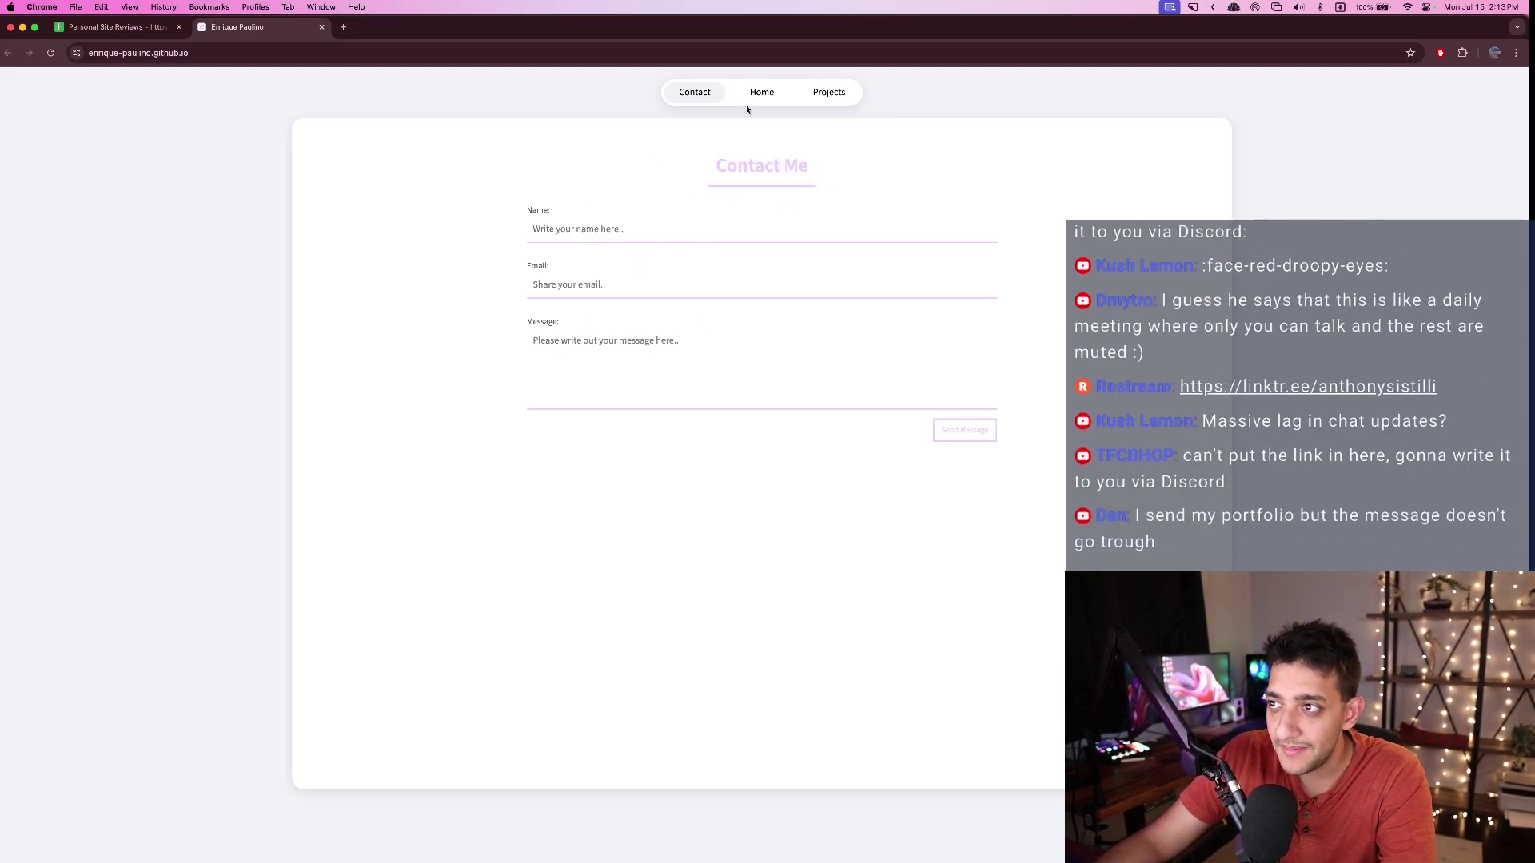
- Browse the Home and My Projects sections, then return to the review spreadsheet
left_click(761, 93)
left_click(828, 93)
left_click(762, 93)
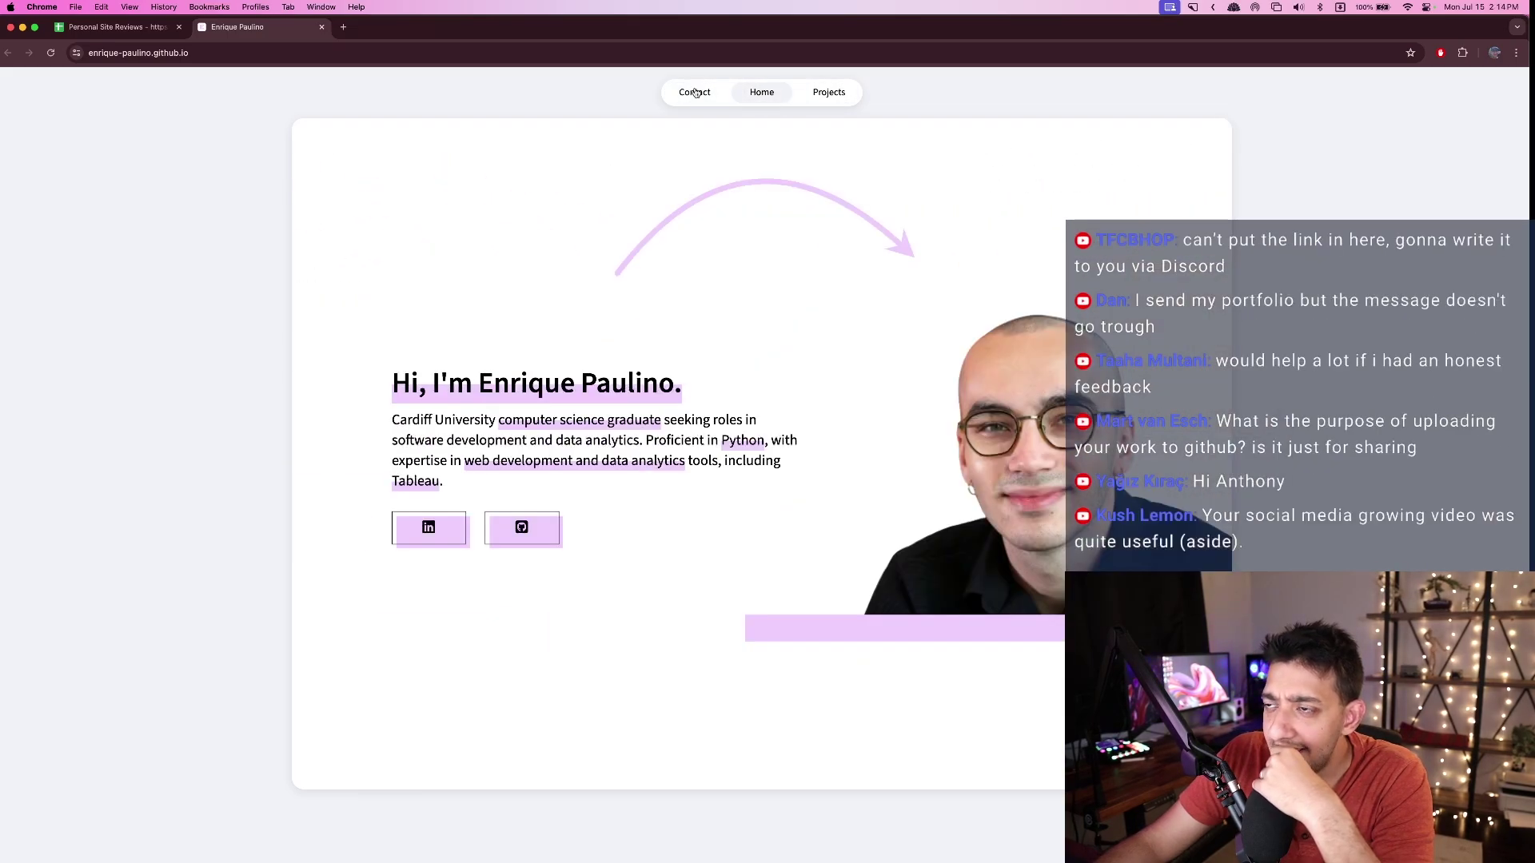
left_click(695, 93)
left_click(761, 93)
left_click(829, 93)
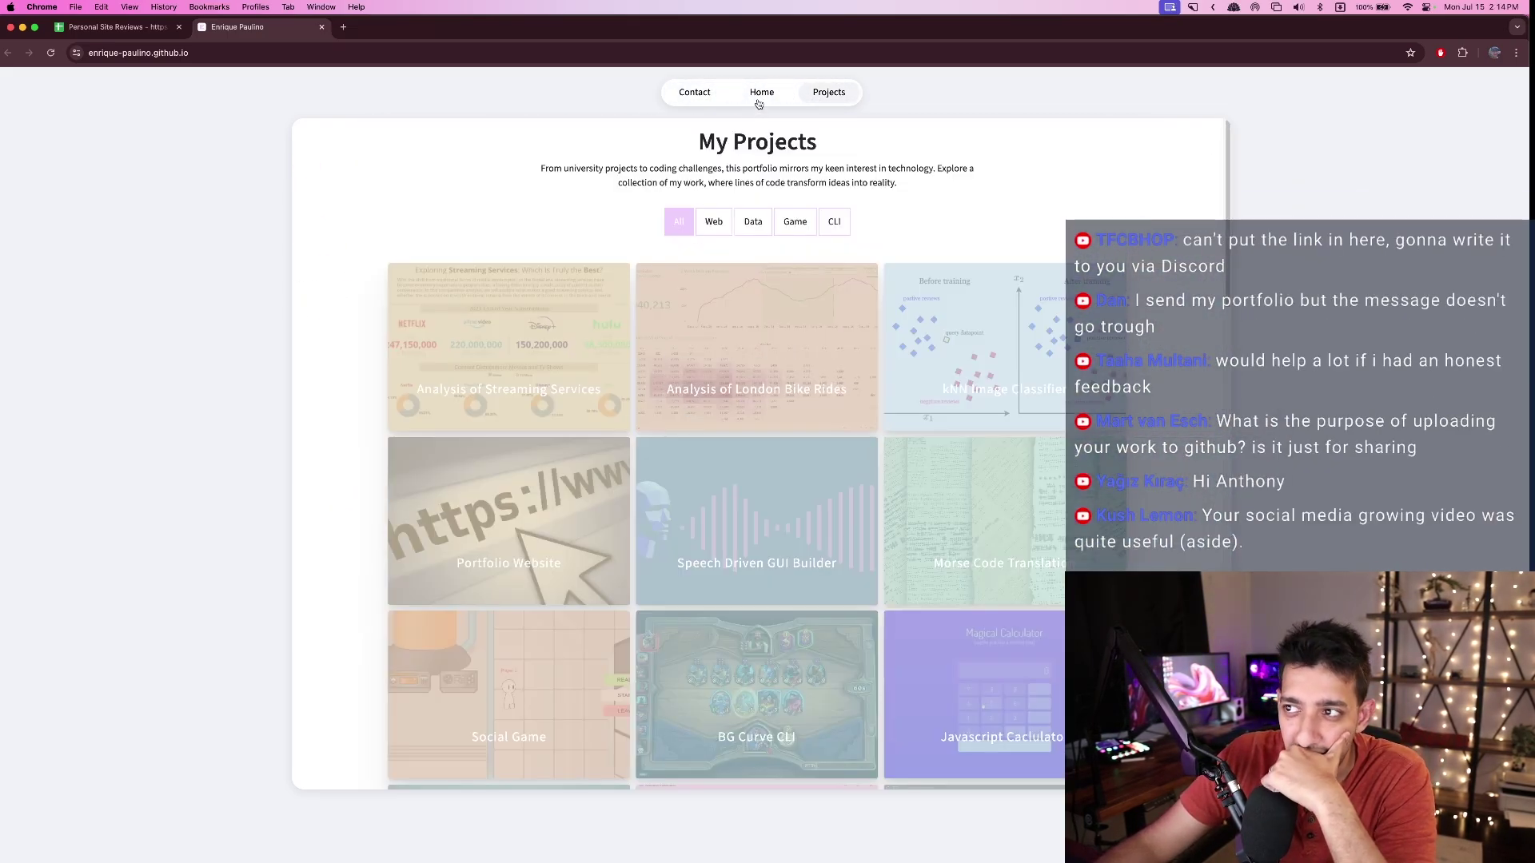
key("ctrl+Tab")
key("ctrl+Tab")
key("ctrl+Tab")
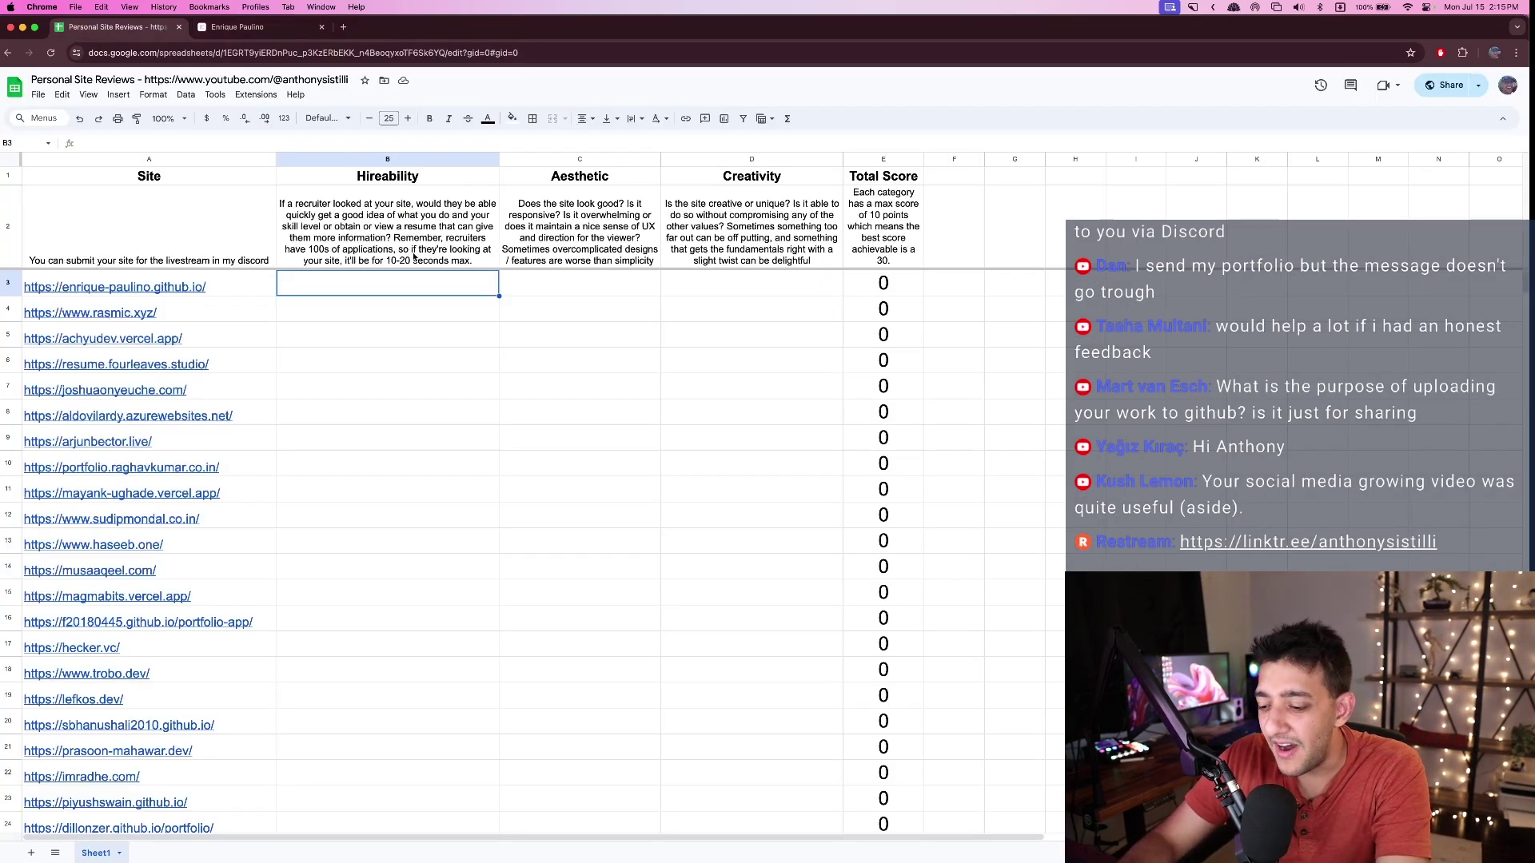
type("5")
key("Tab")
key("shift+Tab")
right_click(250, 31)
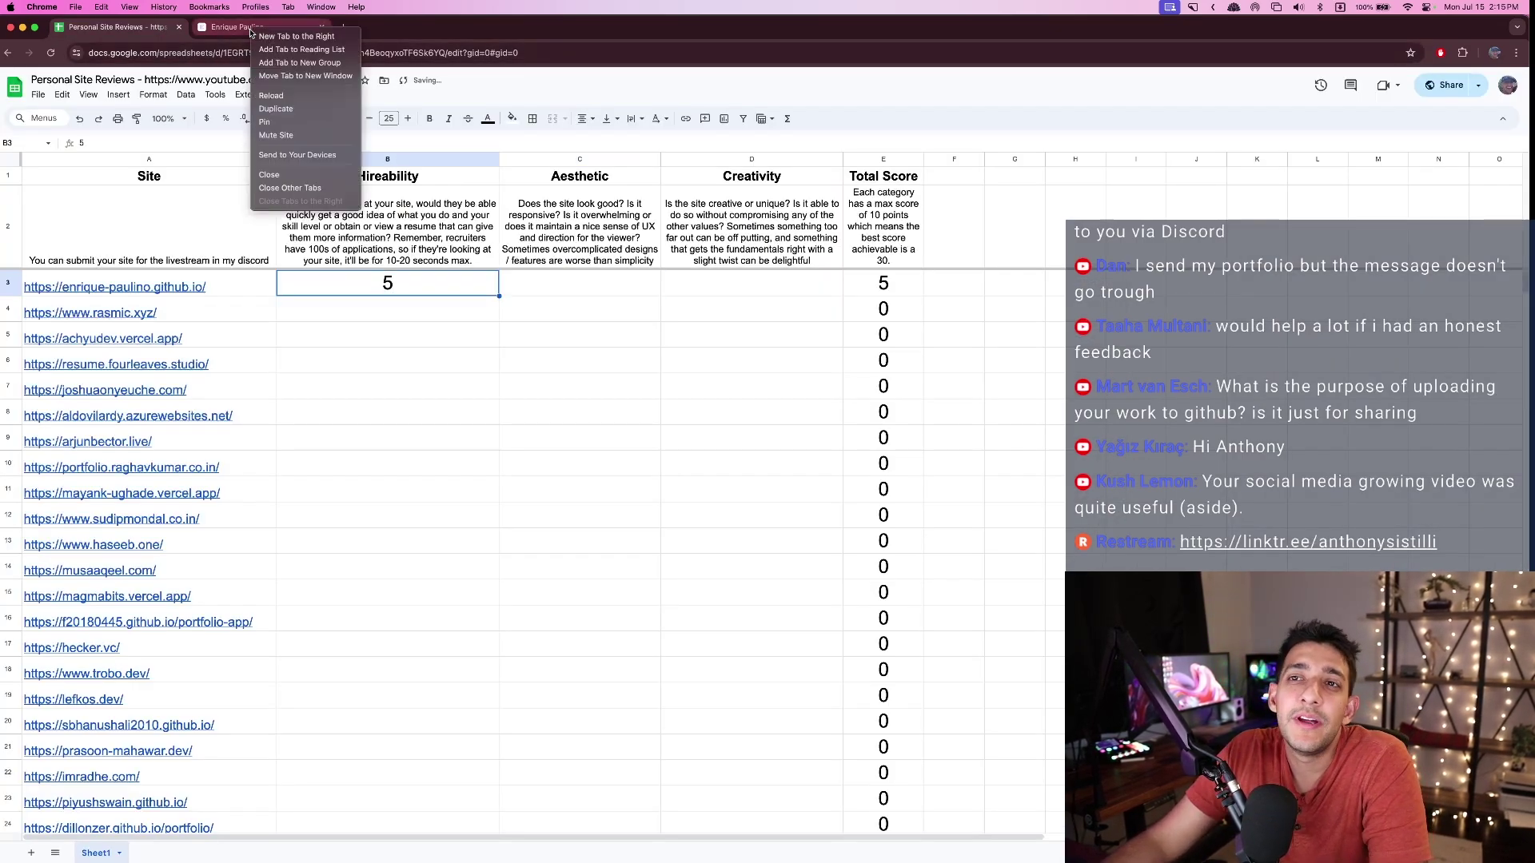
key("Escape")
key("ctrl+Tab")
left_click(762, 92)
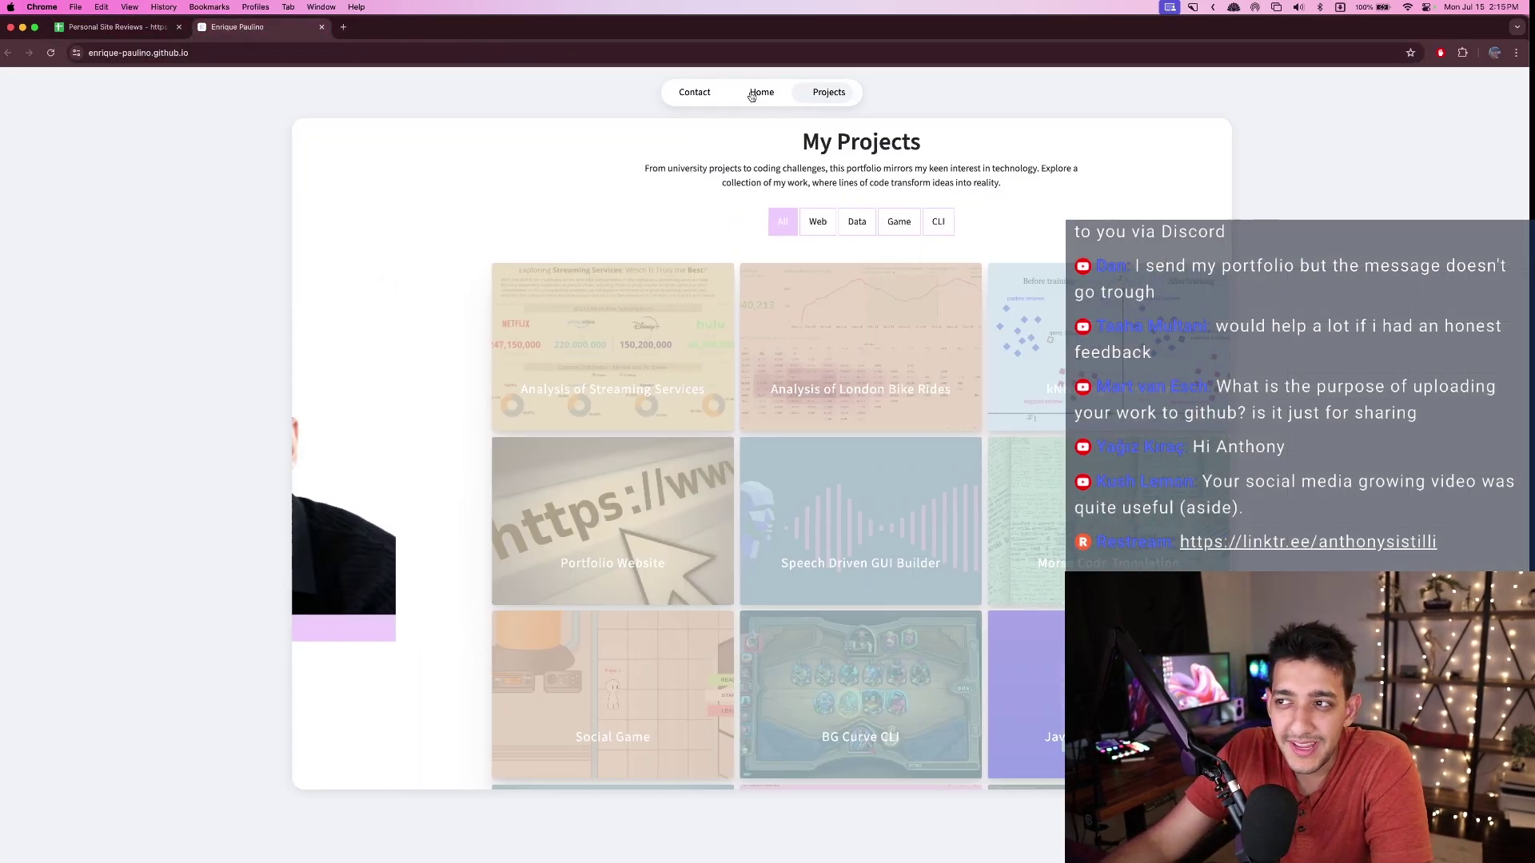
left_click(116, 27)
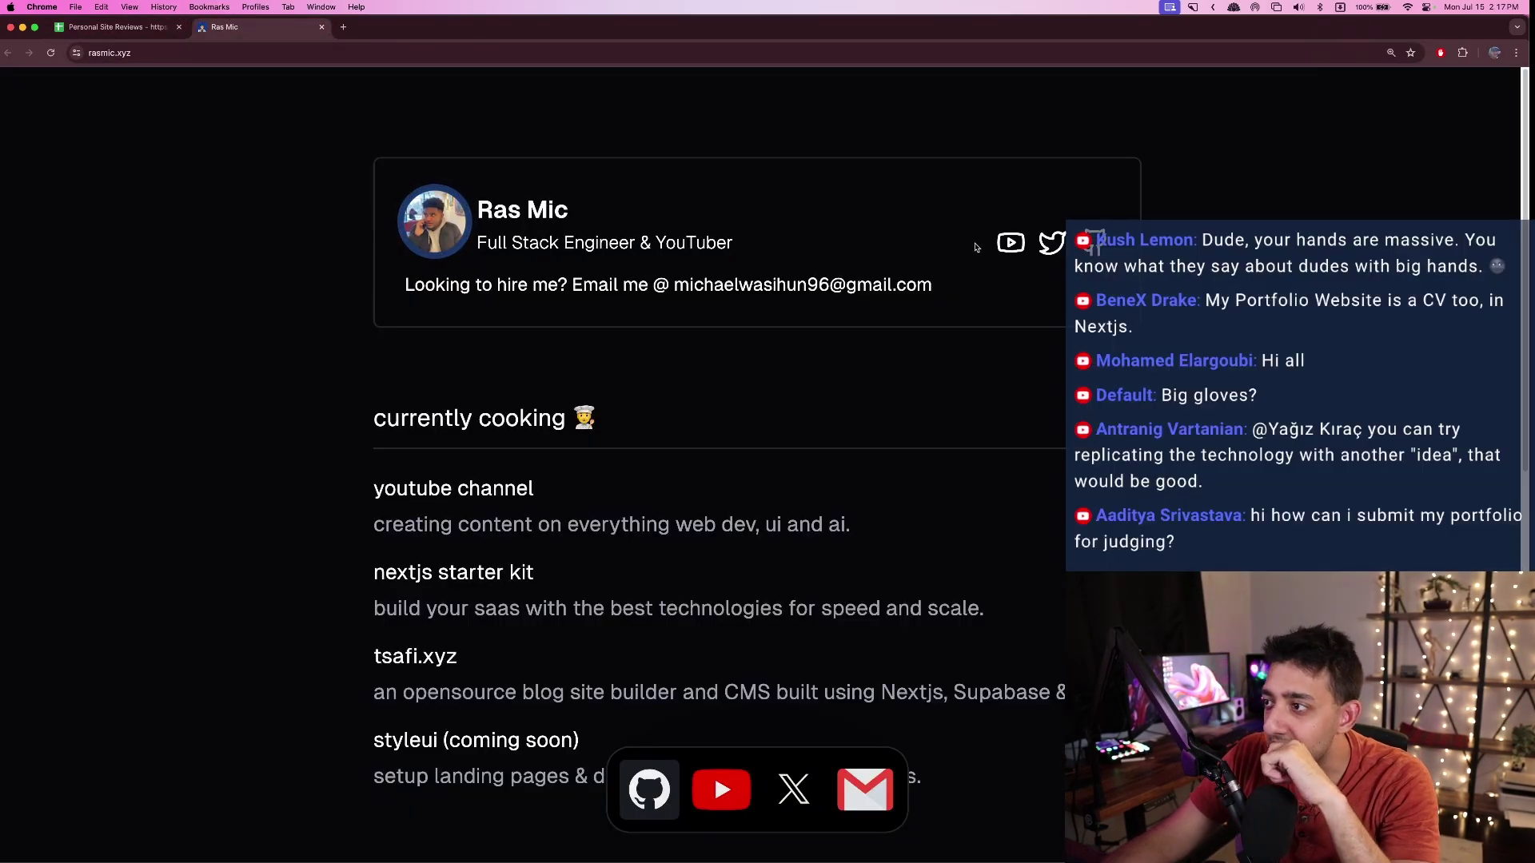
- Close the YouTube, X, GitHub and starter-kit pages opened from rasmic.xyz and scroll to its top
right_click(1010, 242)
key("Escape")
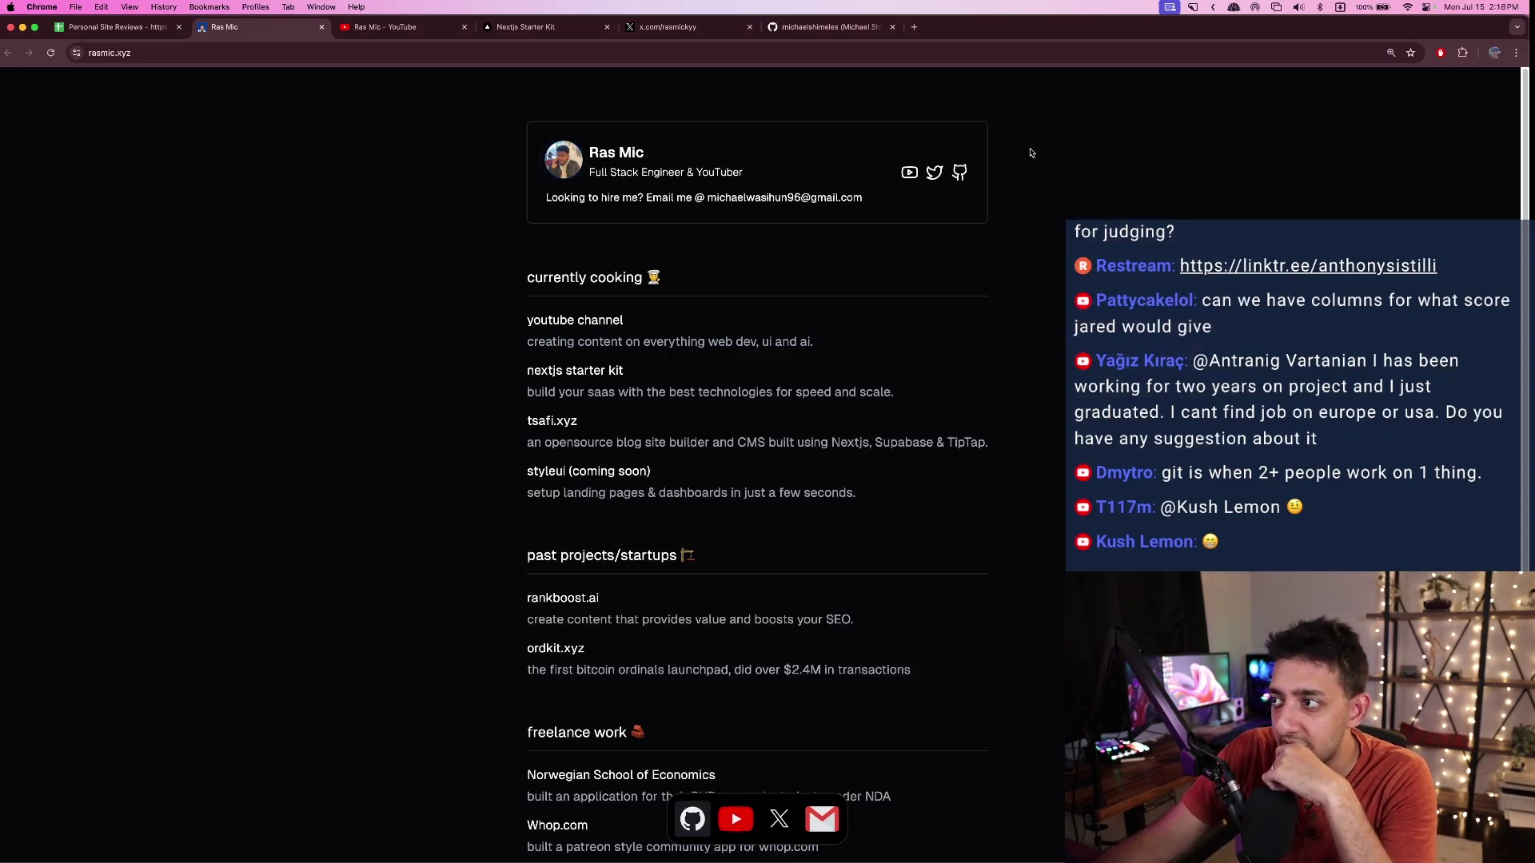
scroll(1015, 160, "down", 3)
scroll(1018, 172, "up", 3)
scroll(1008, 166, "down", 3)
scroll(1039, 128, "up", 3)
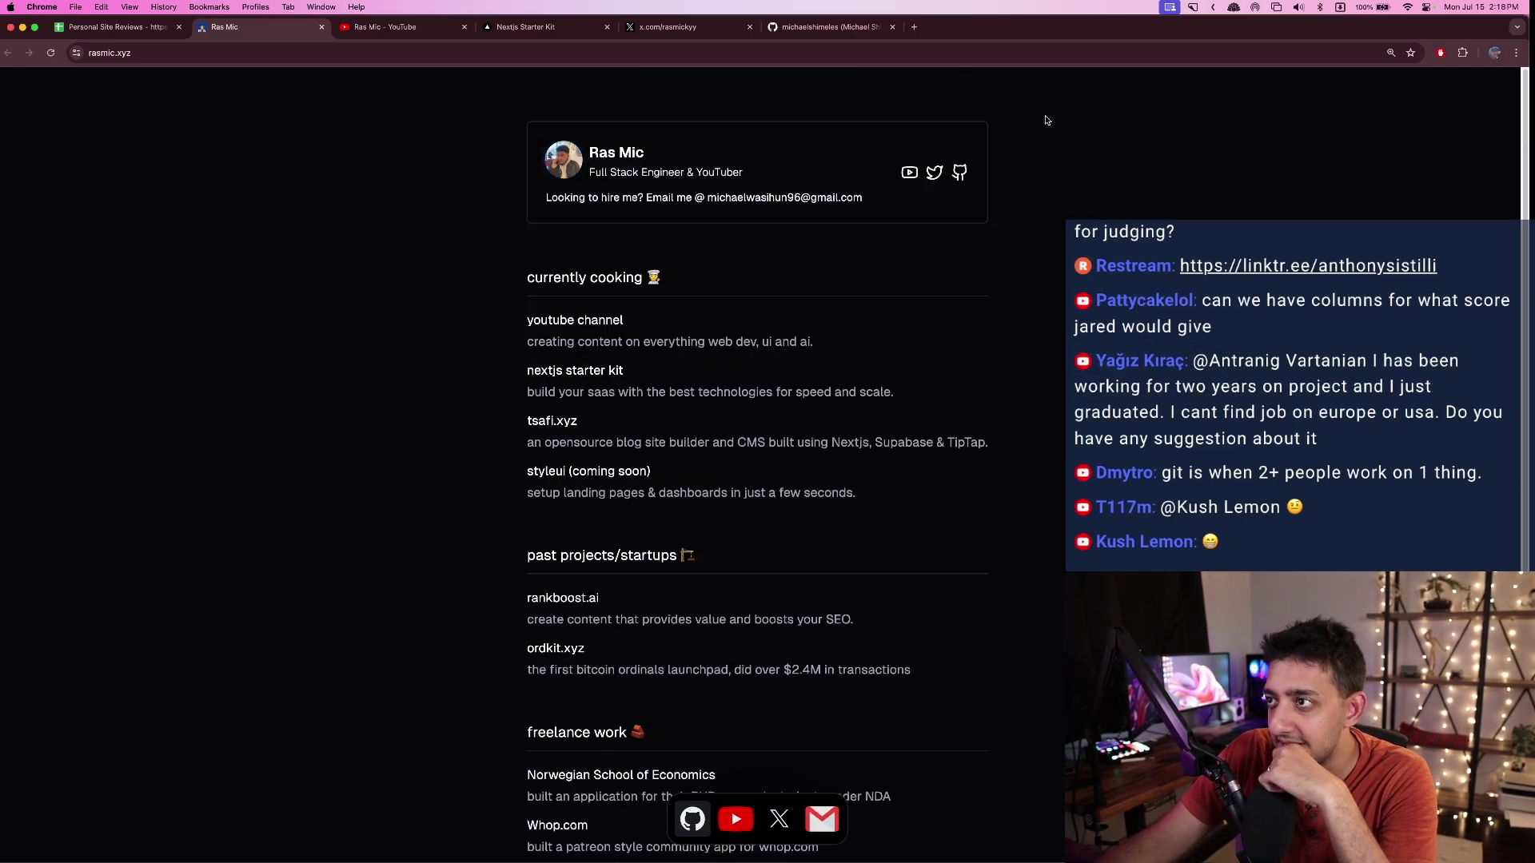
key("ctrl+alt+Left")
key("ctrl+alt+Return")
left_click(551, 27)
left_click(607, 27)
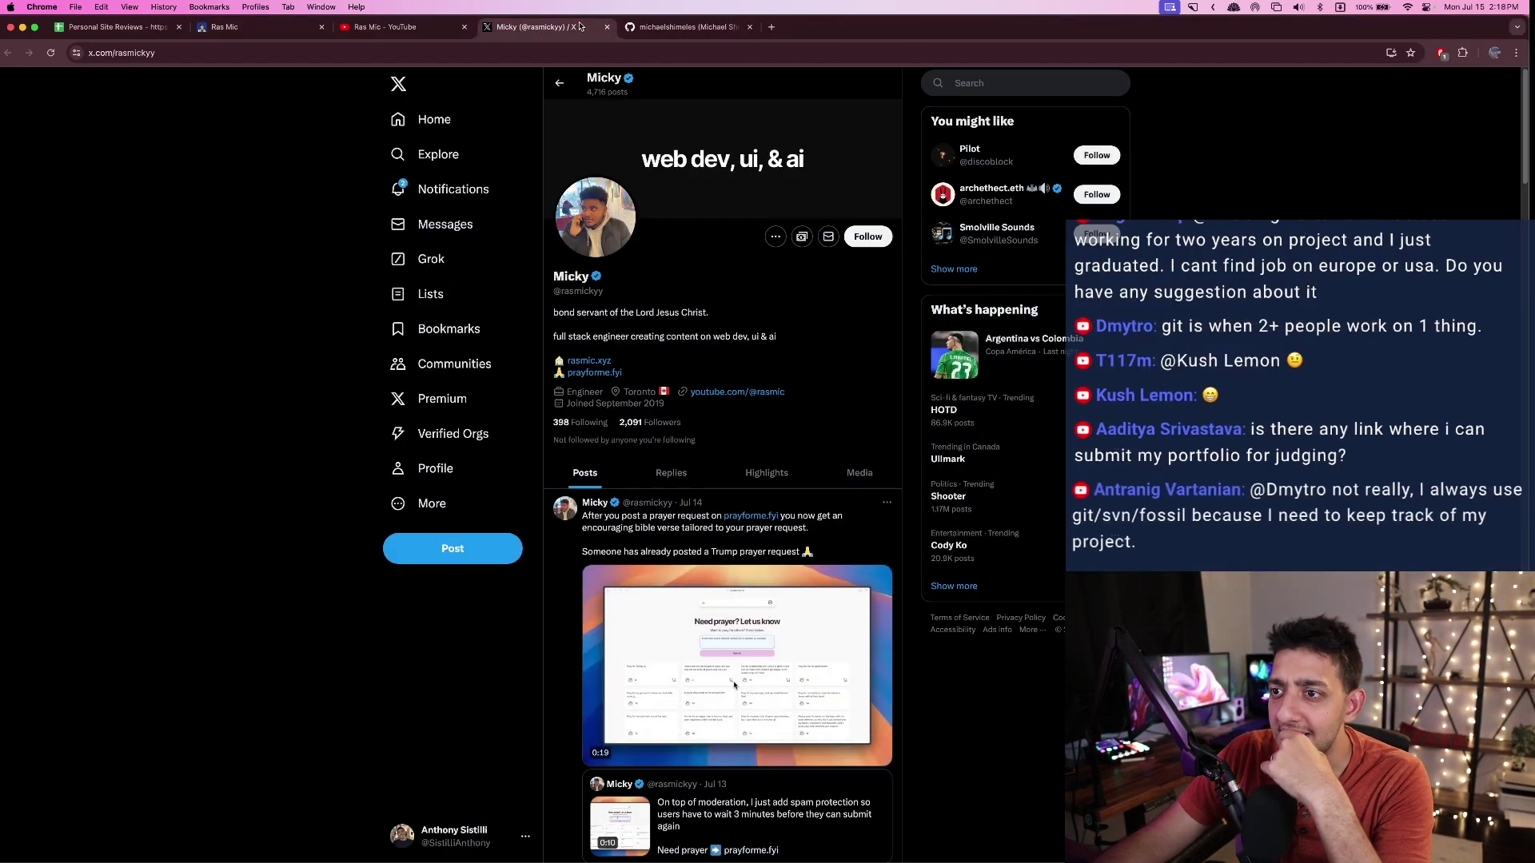
key("ctrl+w")
key("ctrl+w")
key("ctrl+w")
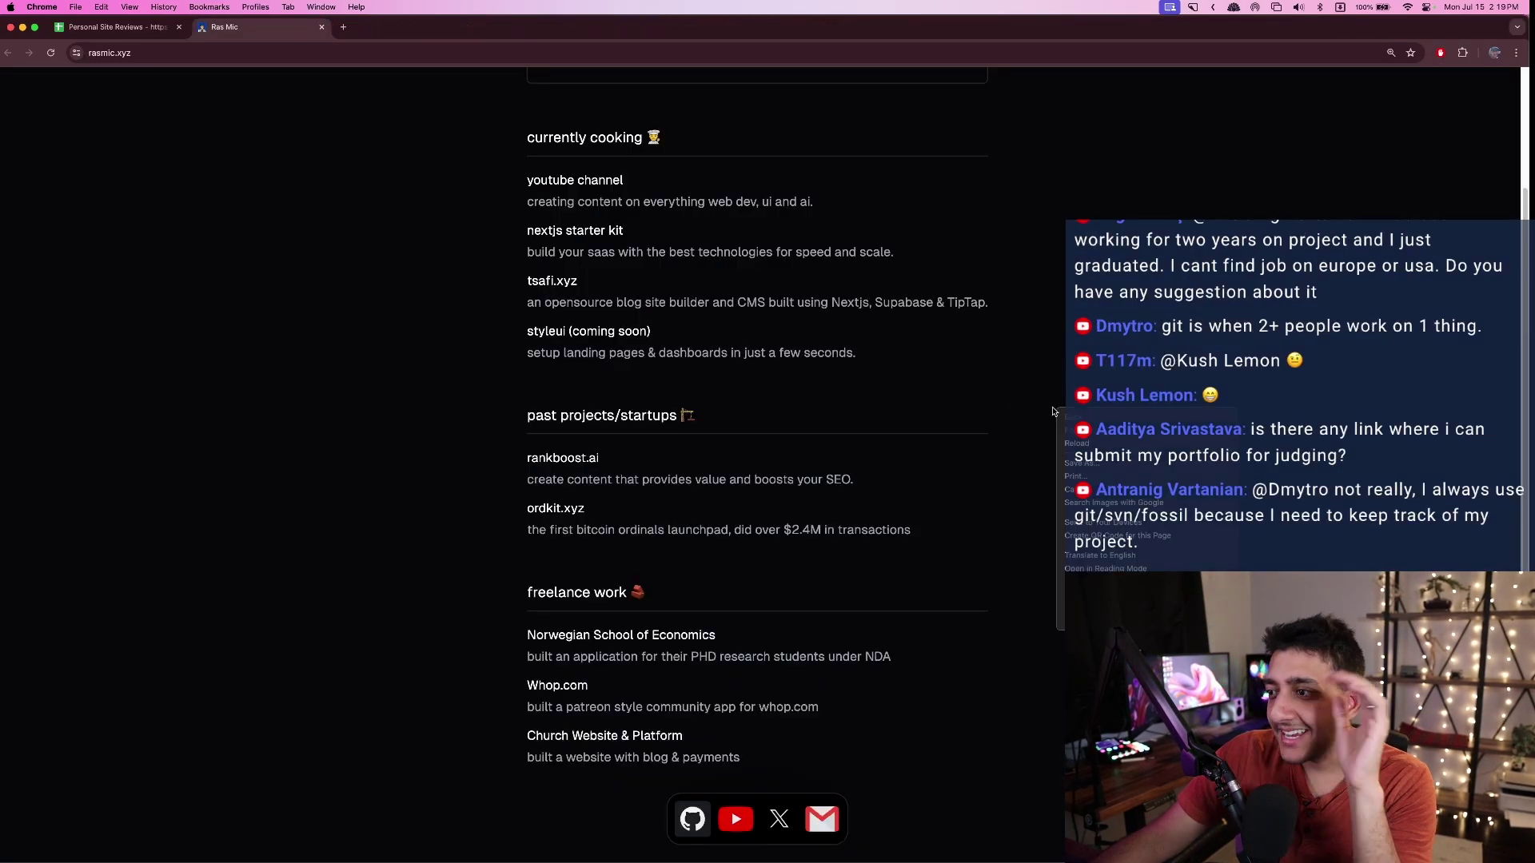
scroll(996, 387, "up", 3)
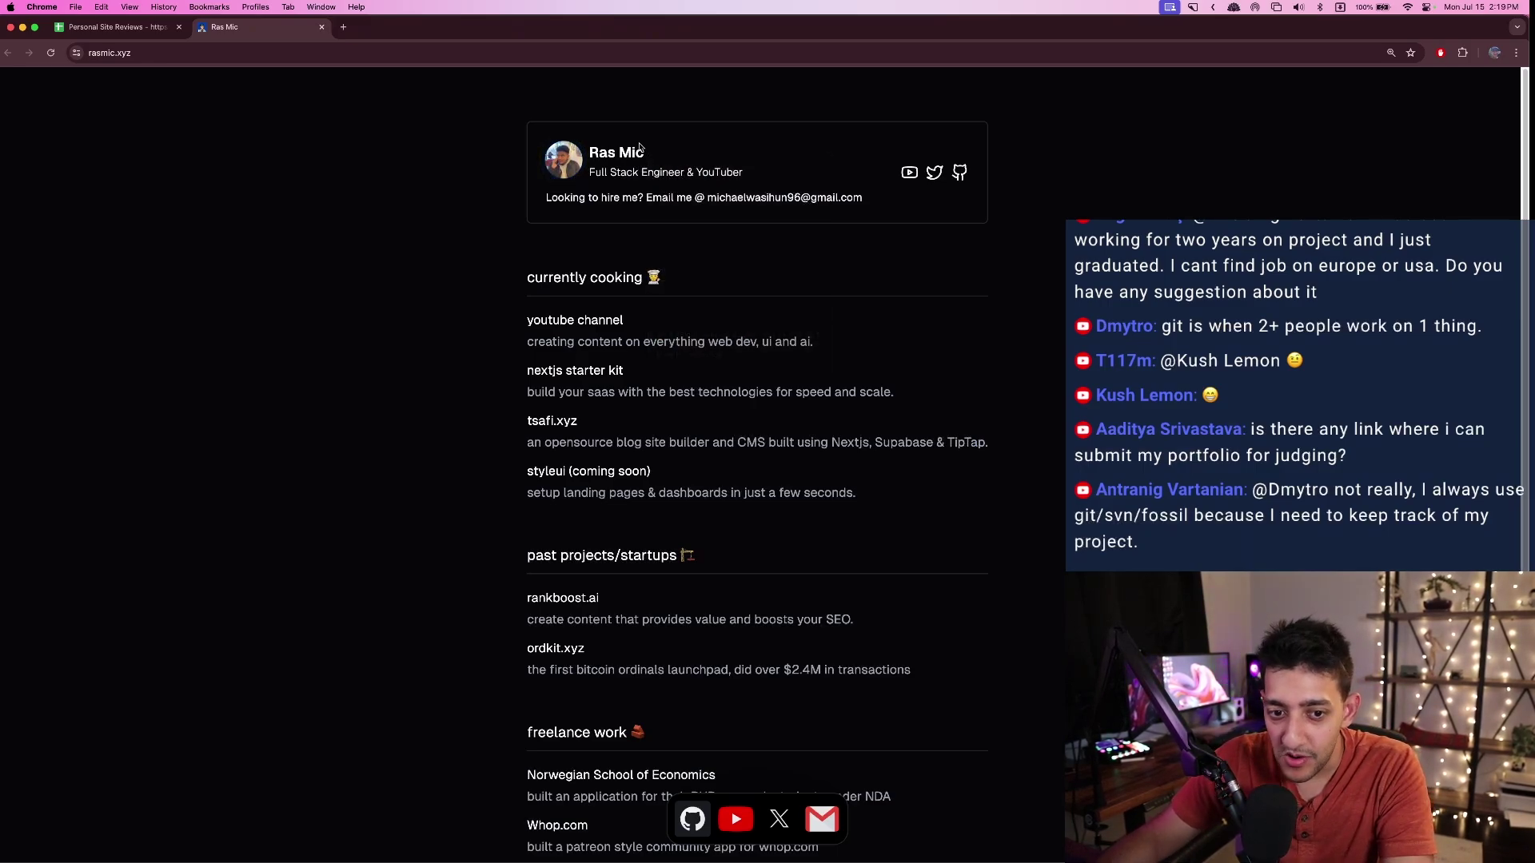
- Enter 9 in B4 as rasmic.xyz's Hireability score, then return to the Ras Mic portfolio
key("ctrl+shift+Tab")
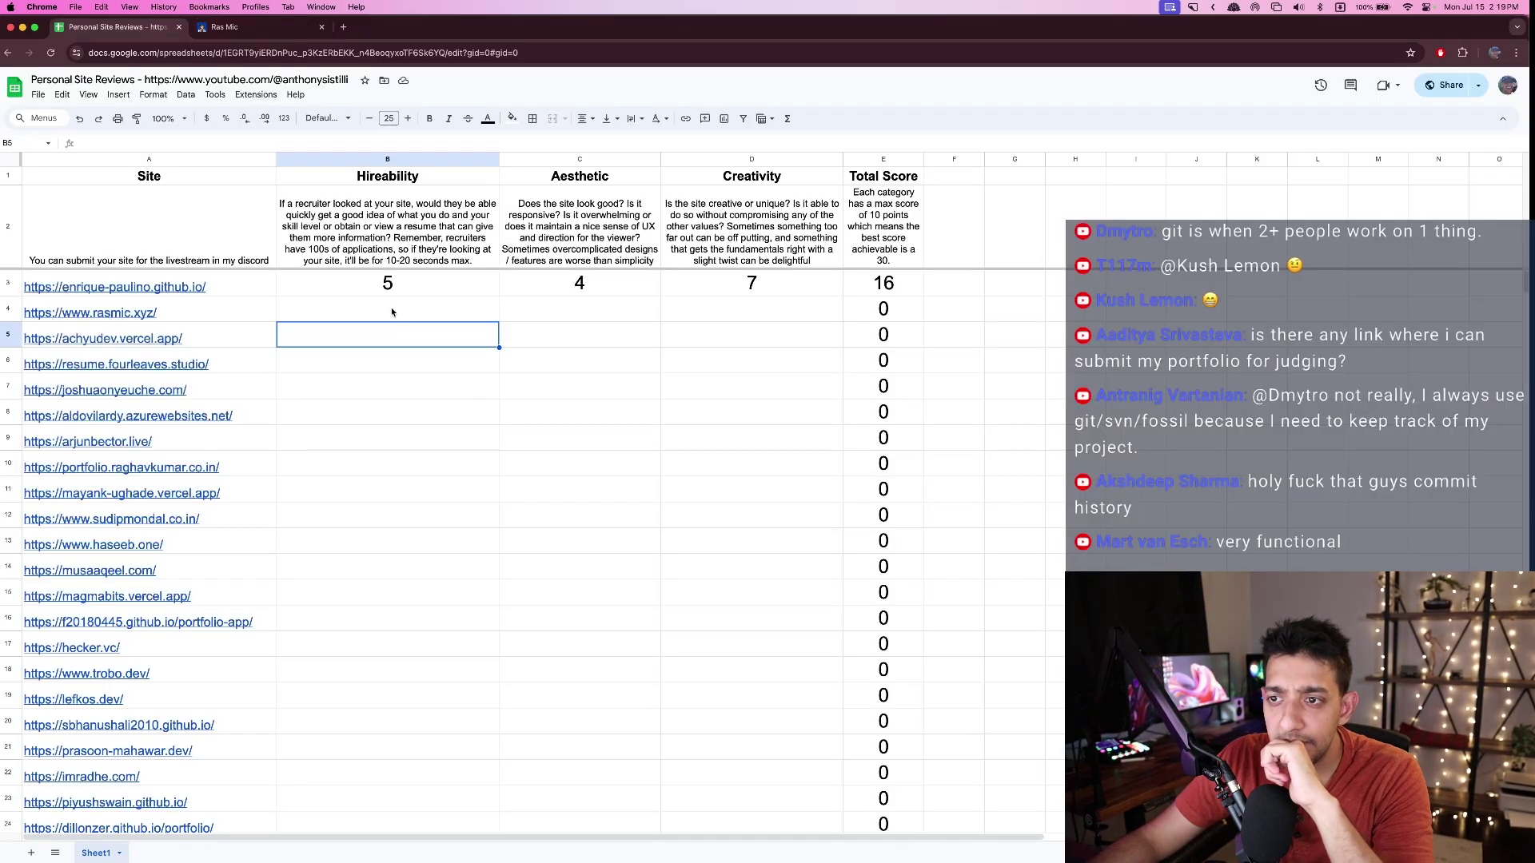
left_click(240, 27)
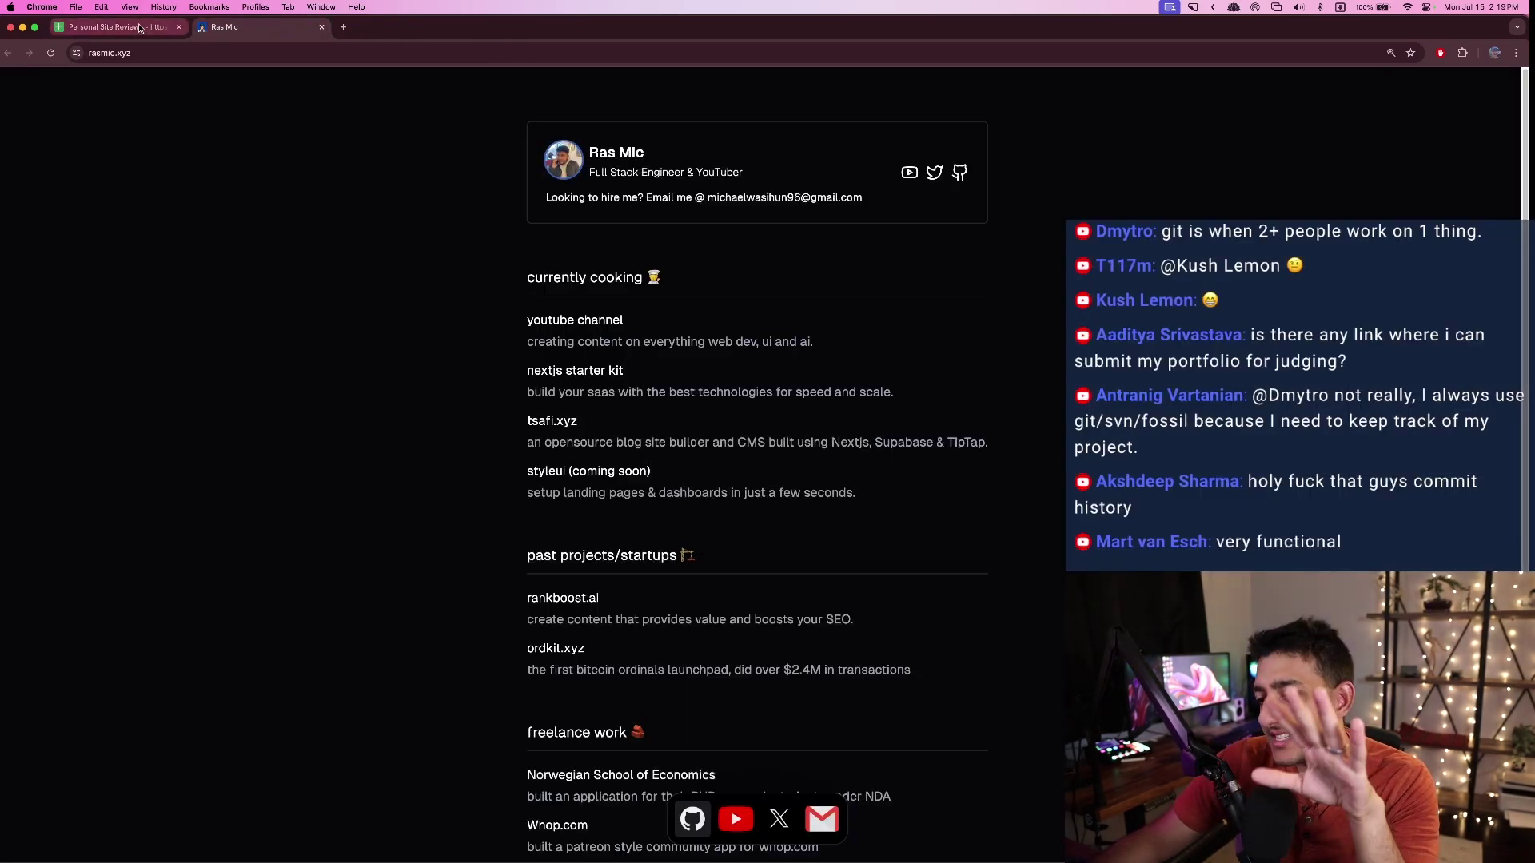
left_click(140, 29)
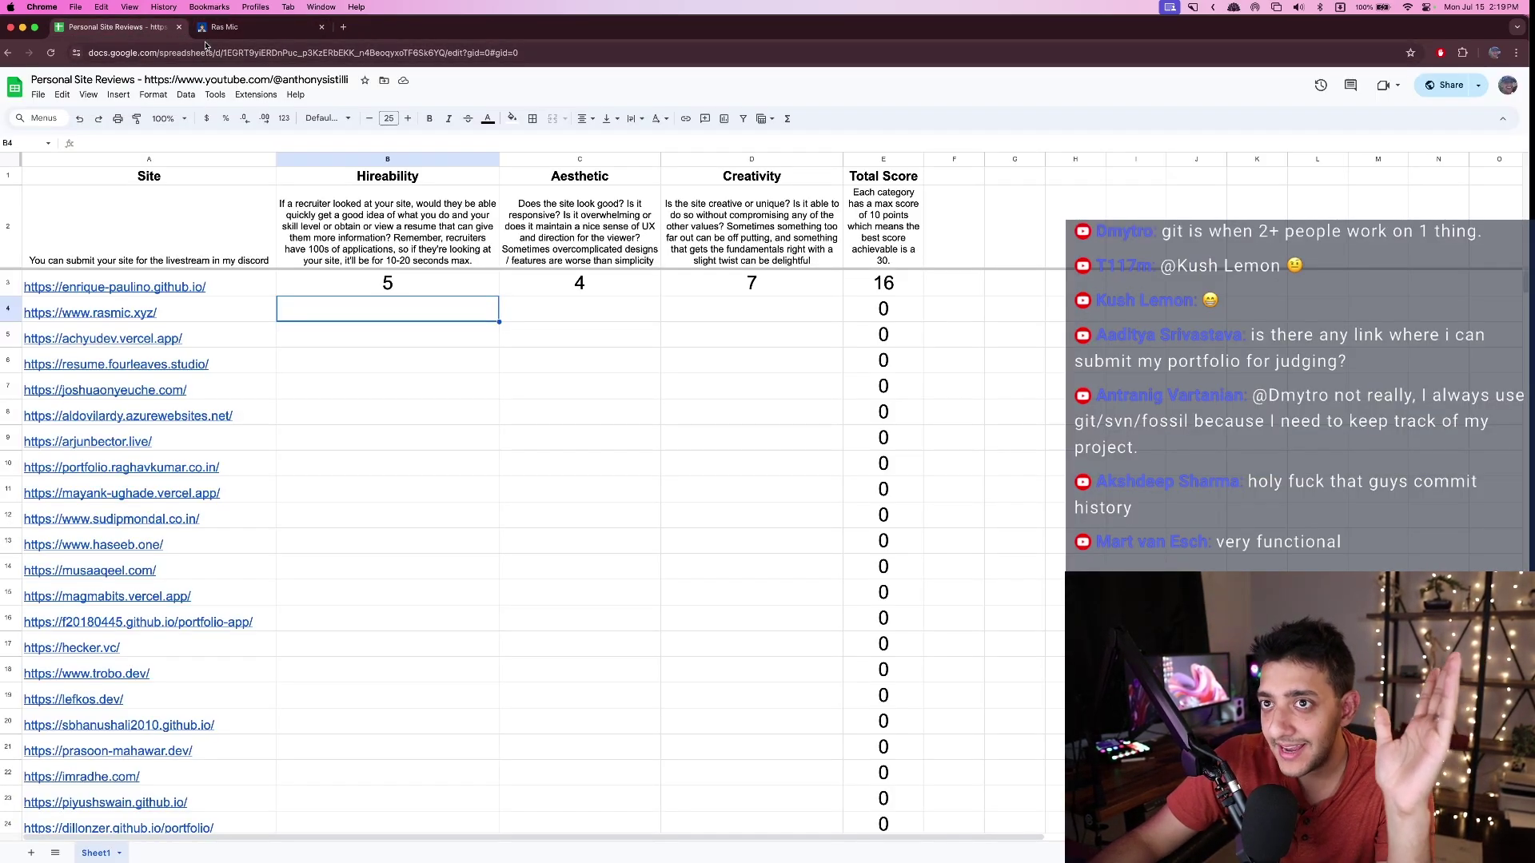
left_click(221, 30)
left_click(134, 28)
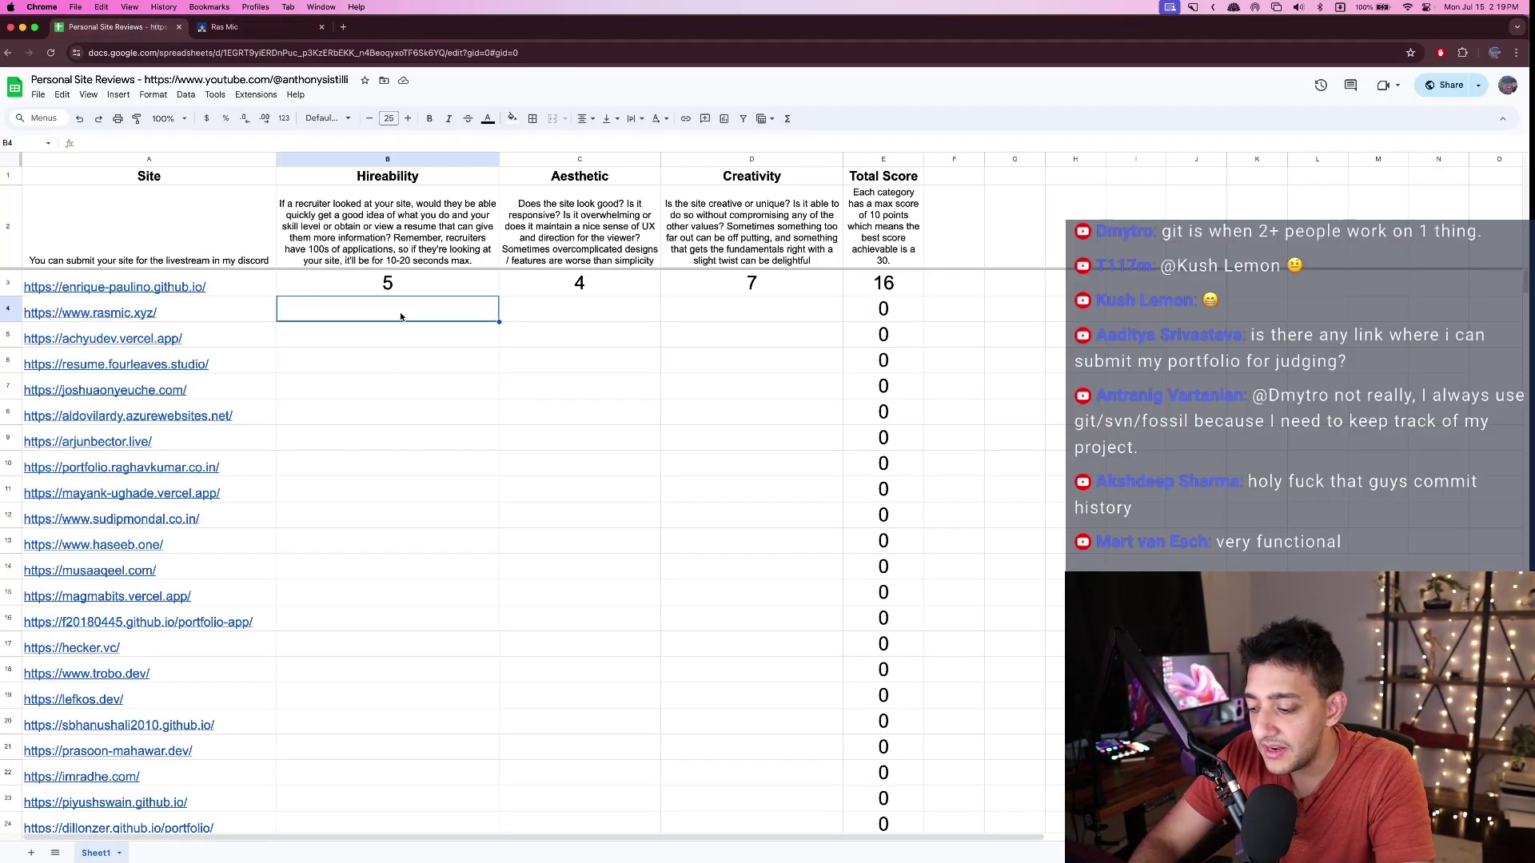
type("9")
key("Return")
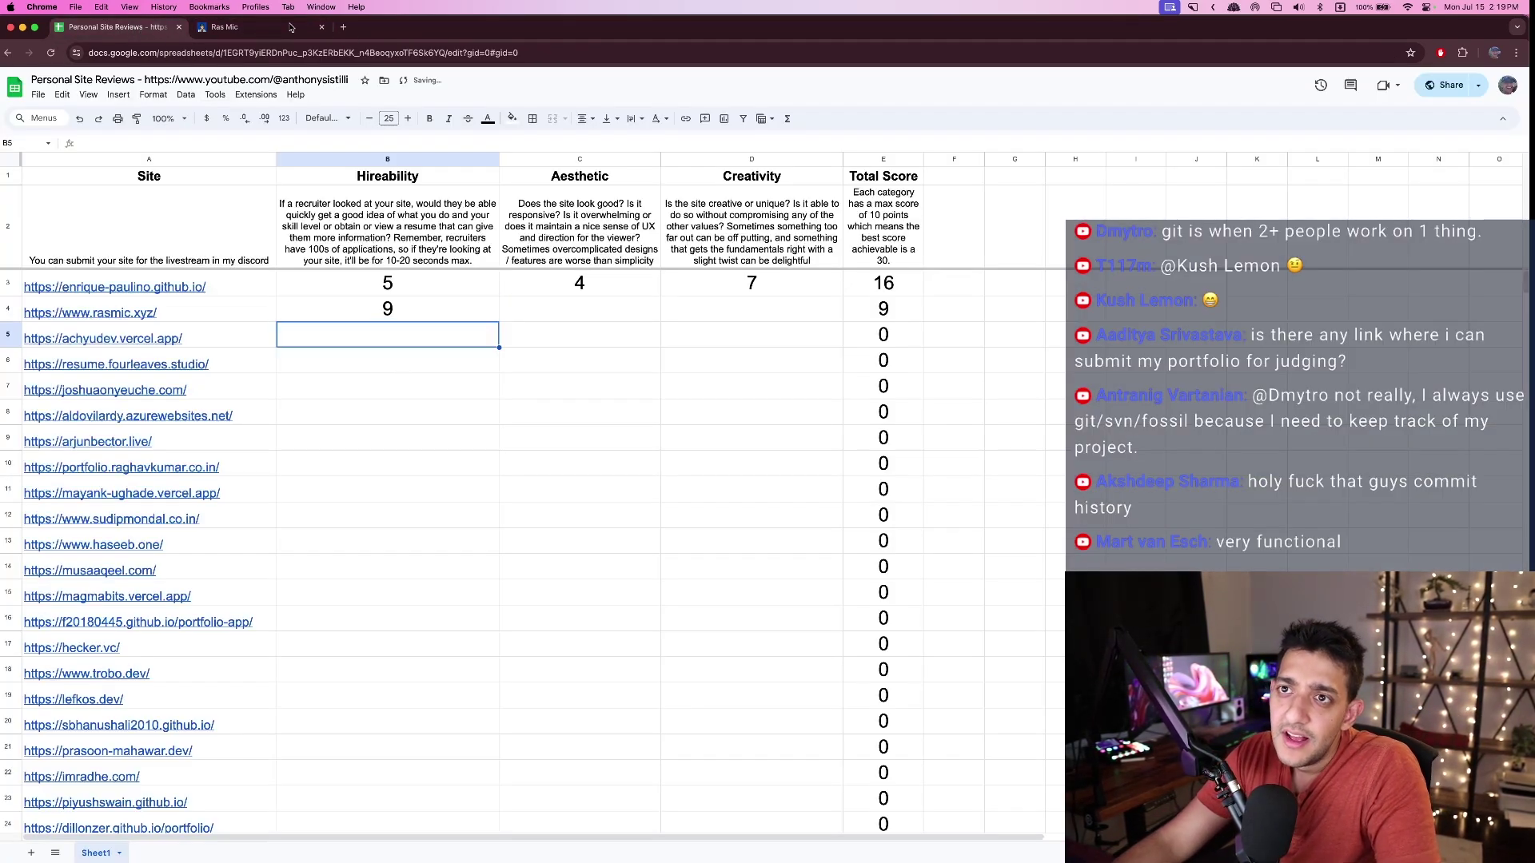
left_click(275, 27)
right_click(345, 192)
left_click(321, 177)
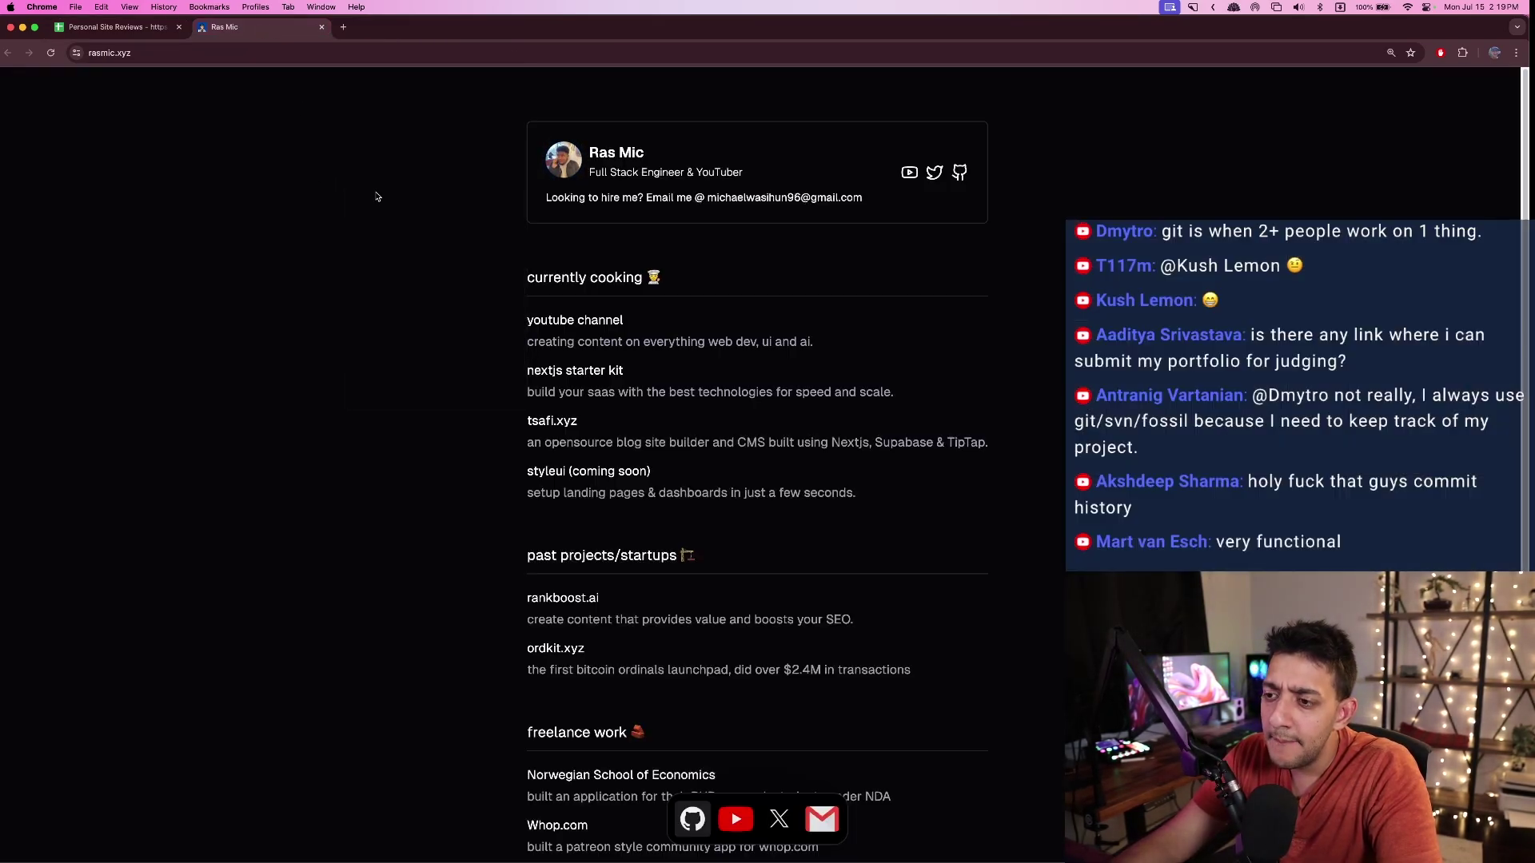
- Read the rasmic.xyz Full Stack Engineer tagline
scroll(880, 478, "down", 3)
scroll(884, 486, "up", 3)
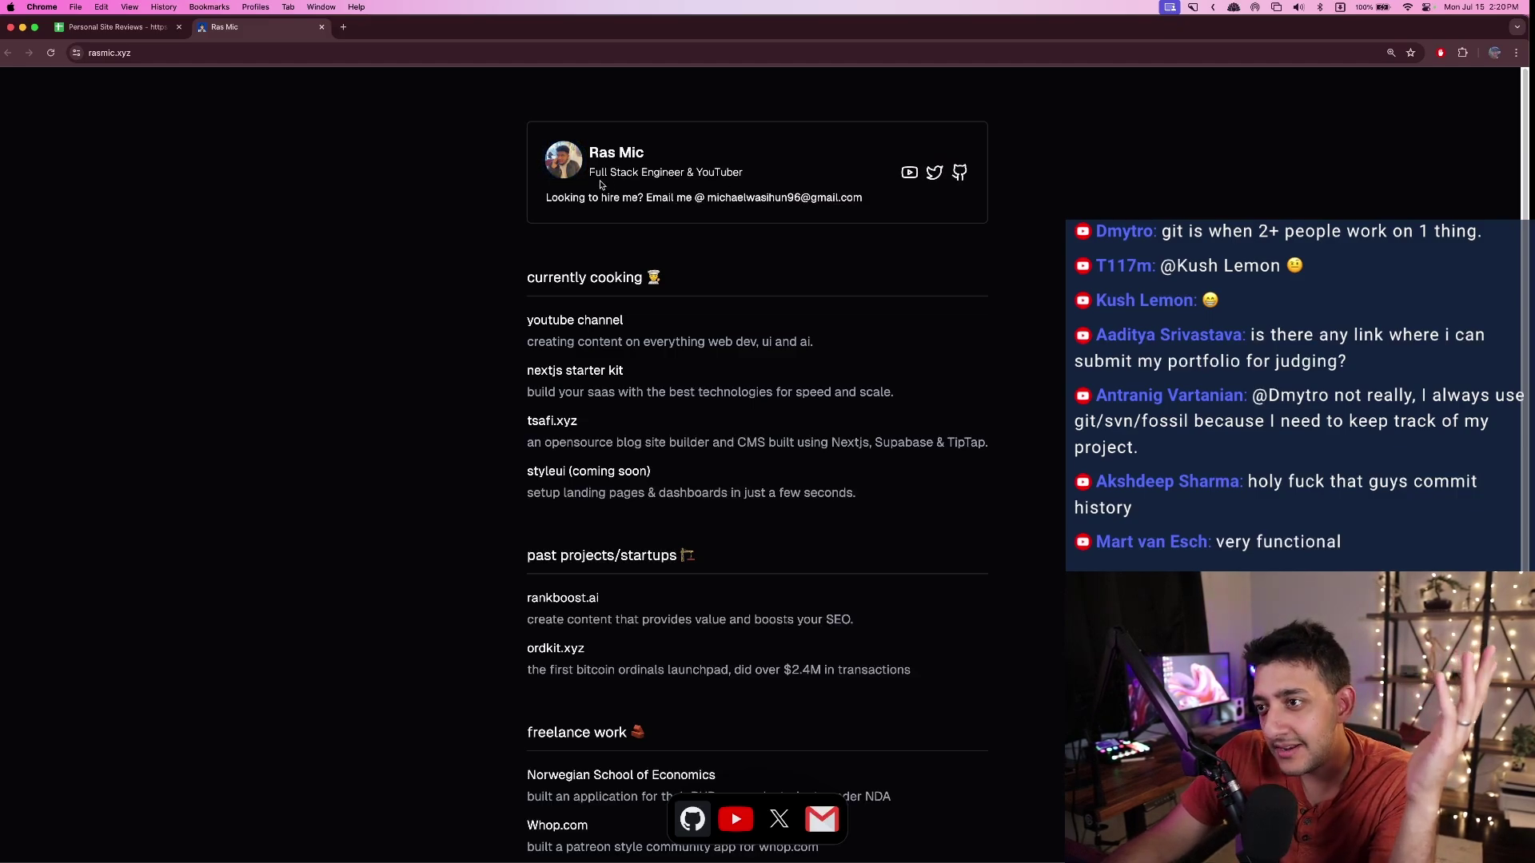
left_click_drag(590, 173, 678, 178)
left_click(676, 183)
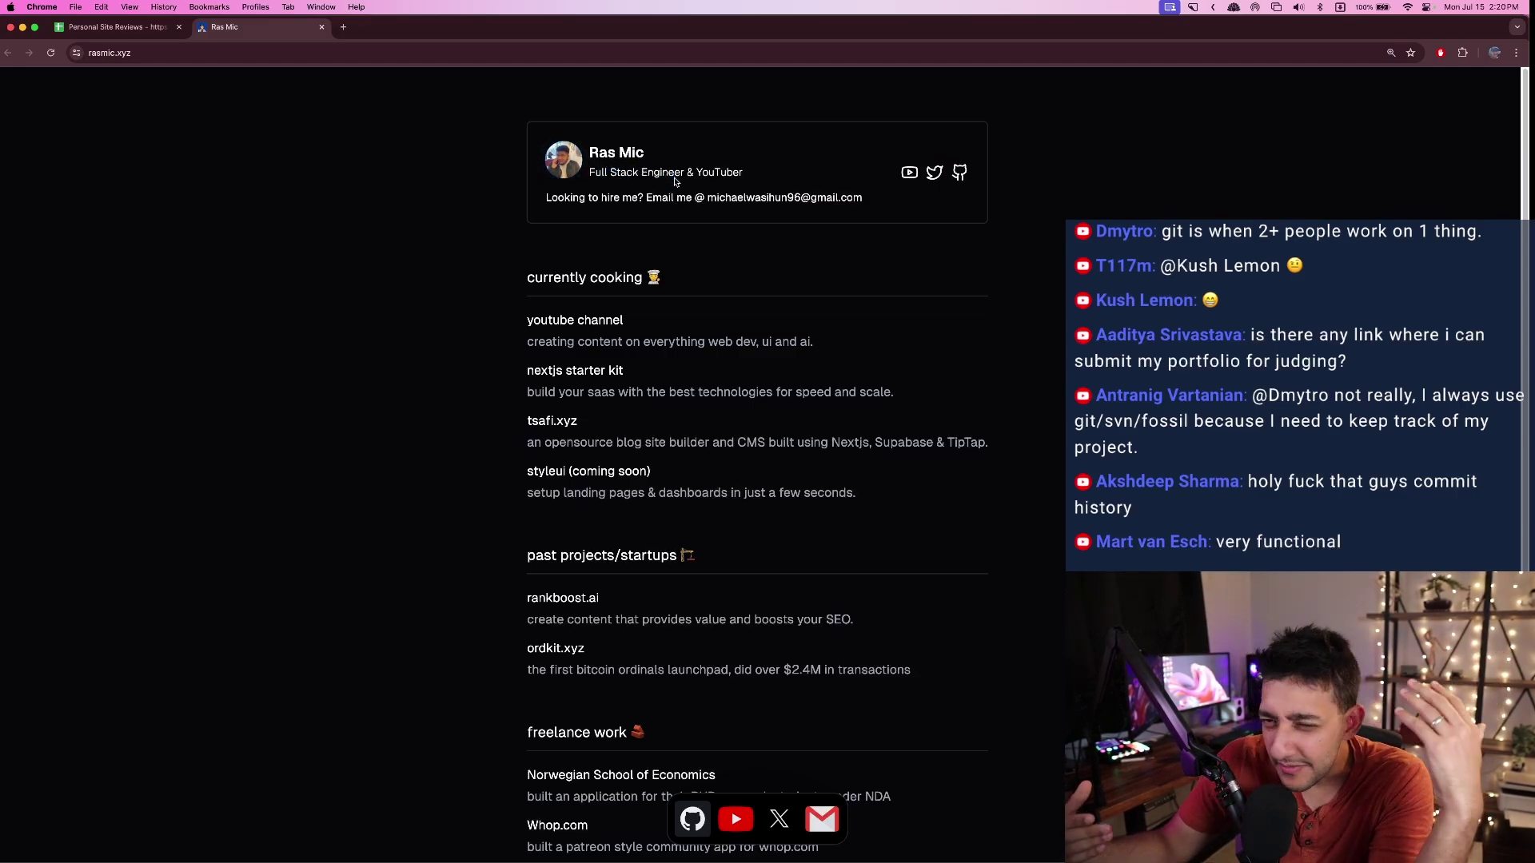
right_click(678, 177)
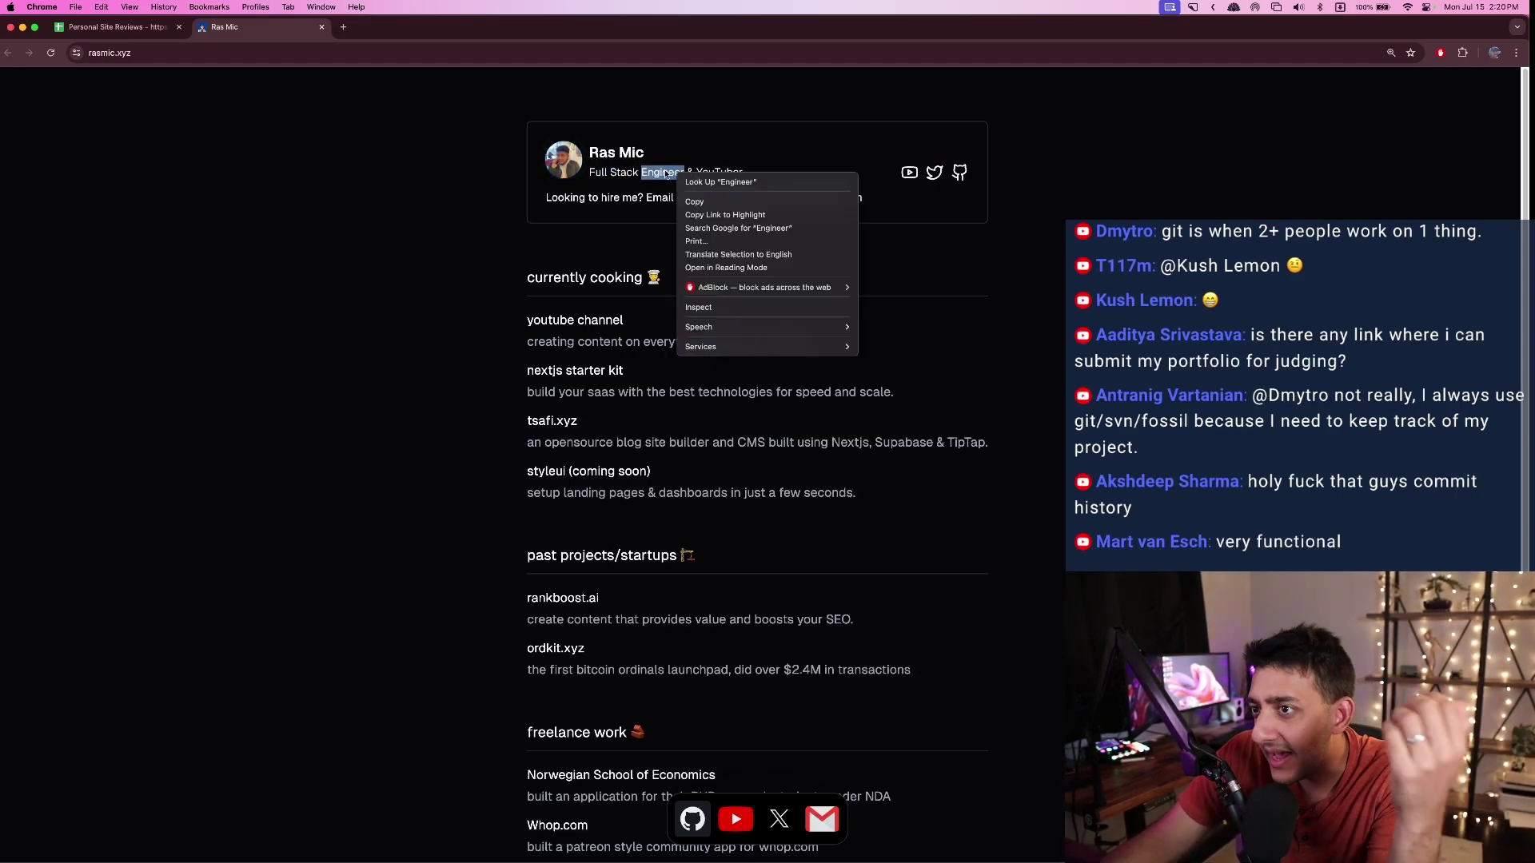
left_click(662, 170)
left_click(861, 181)
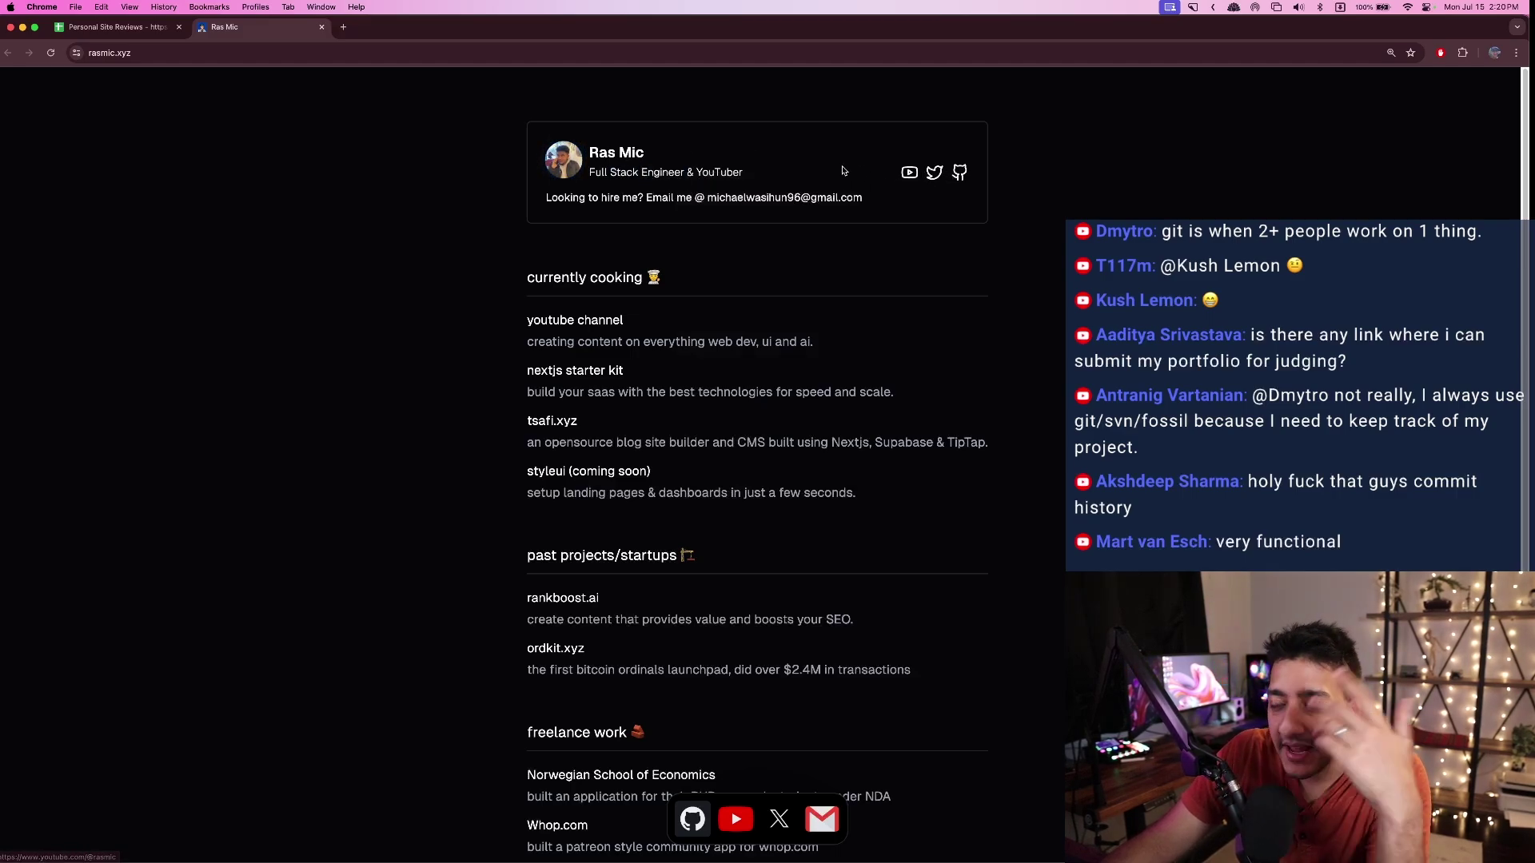
- Check rasmic.xyz's scores in the sheet, then scroll through the rest of the portfolio
left_click(112, 27)
key("Up")
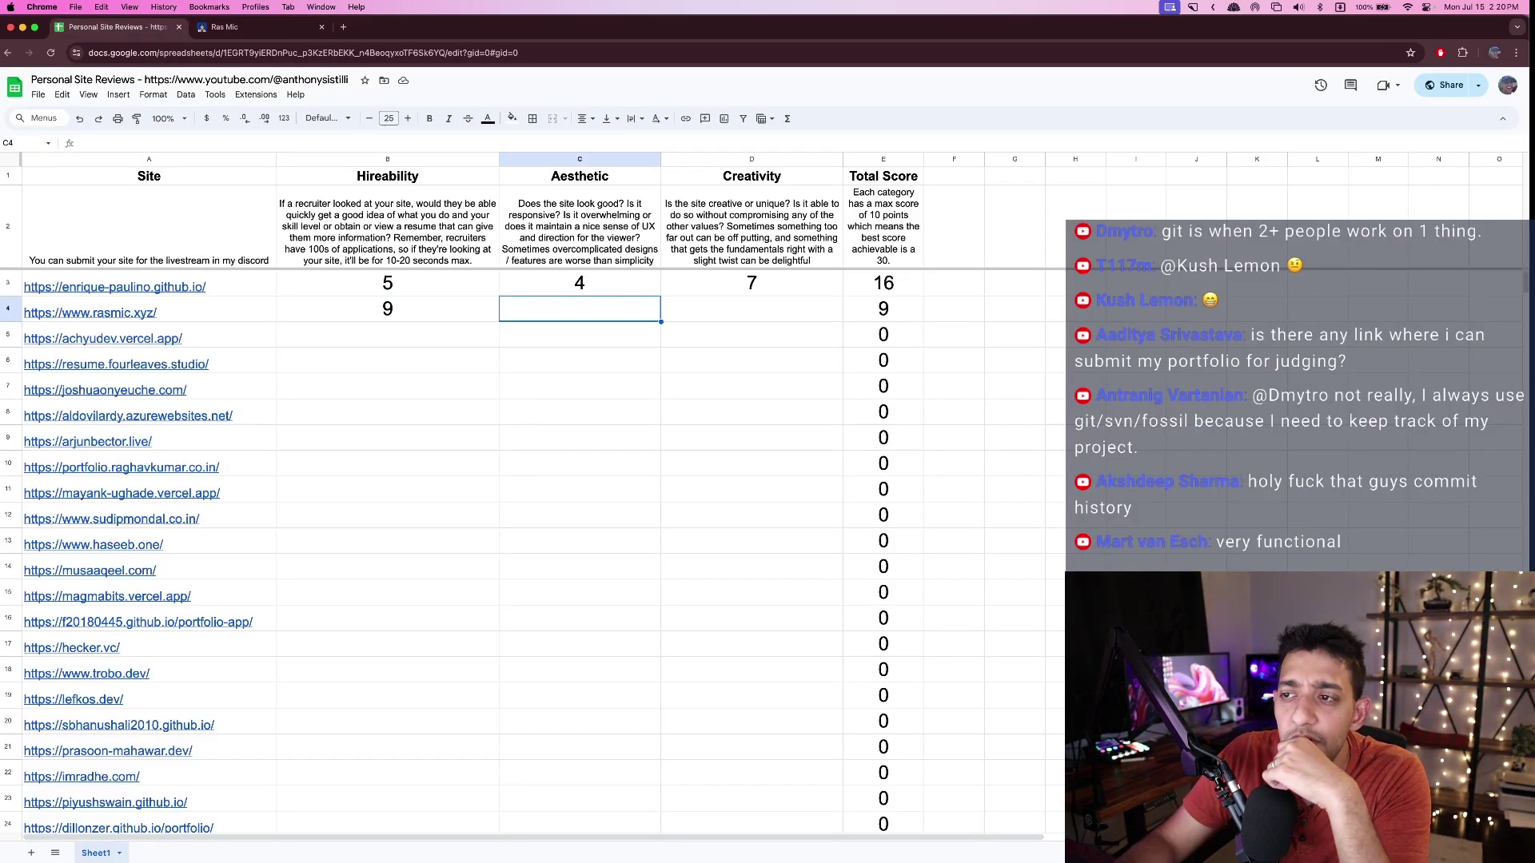
left_click(283, 32)
scroll(516, 200, "down", 2)
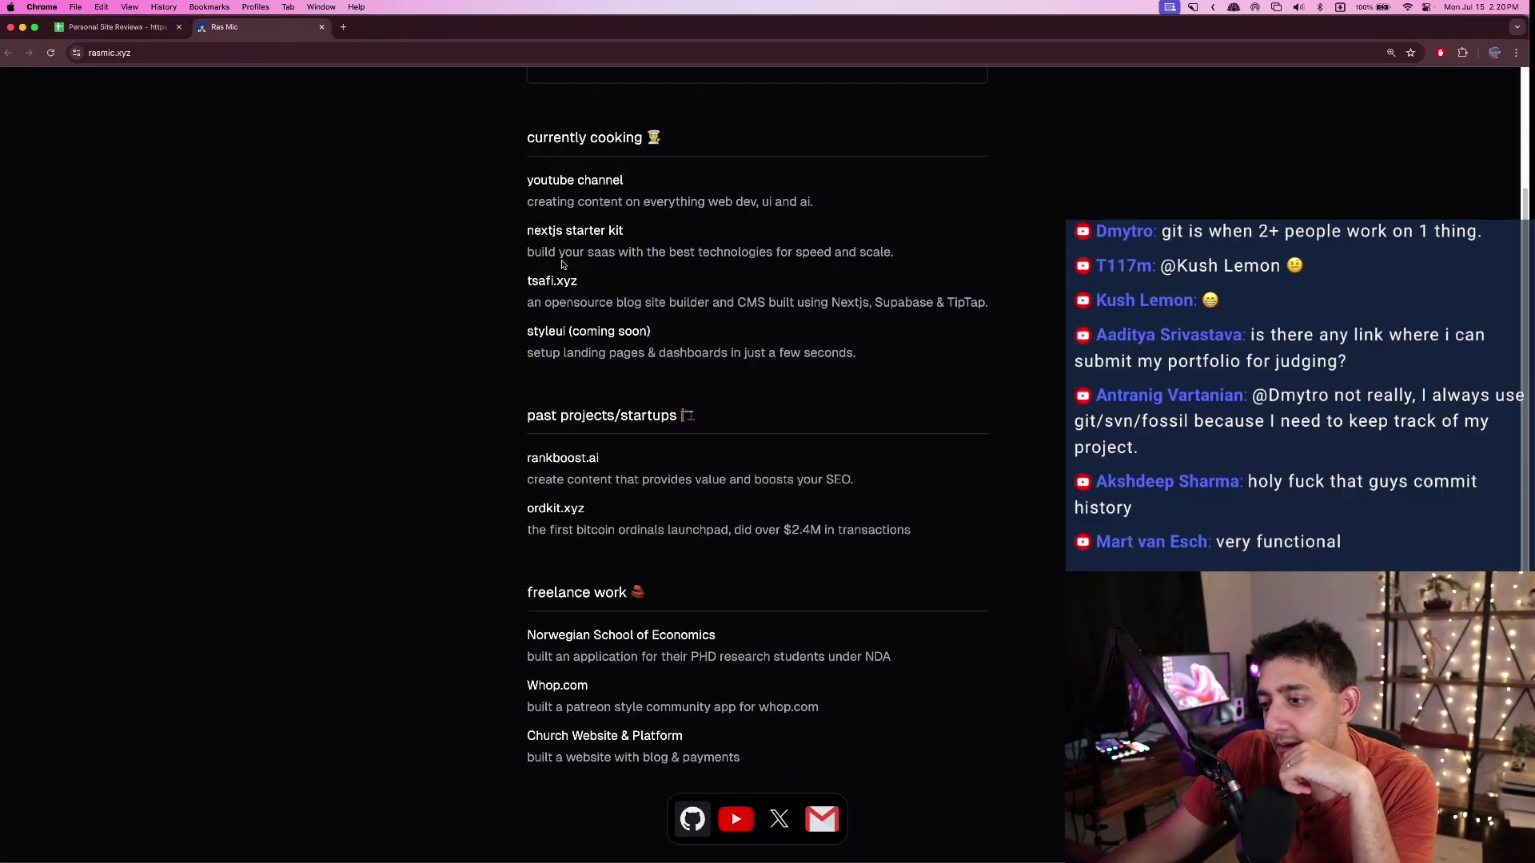
scroll(686, 428, "up", 2)
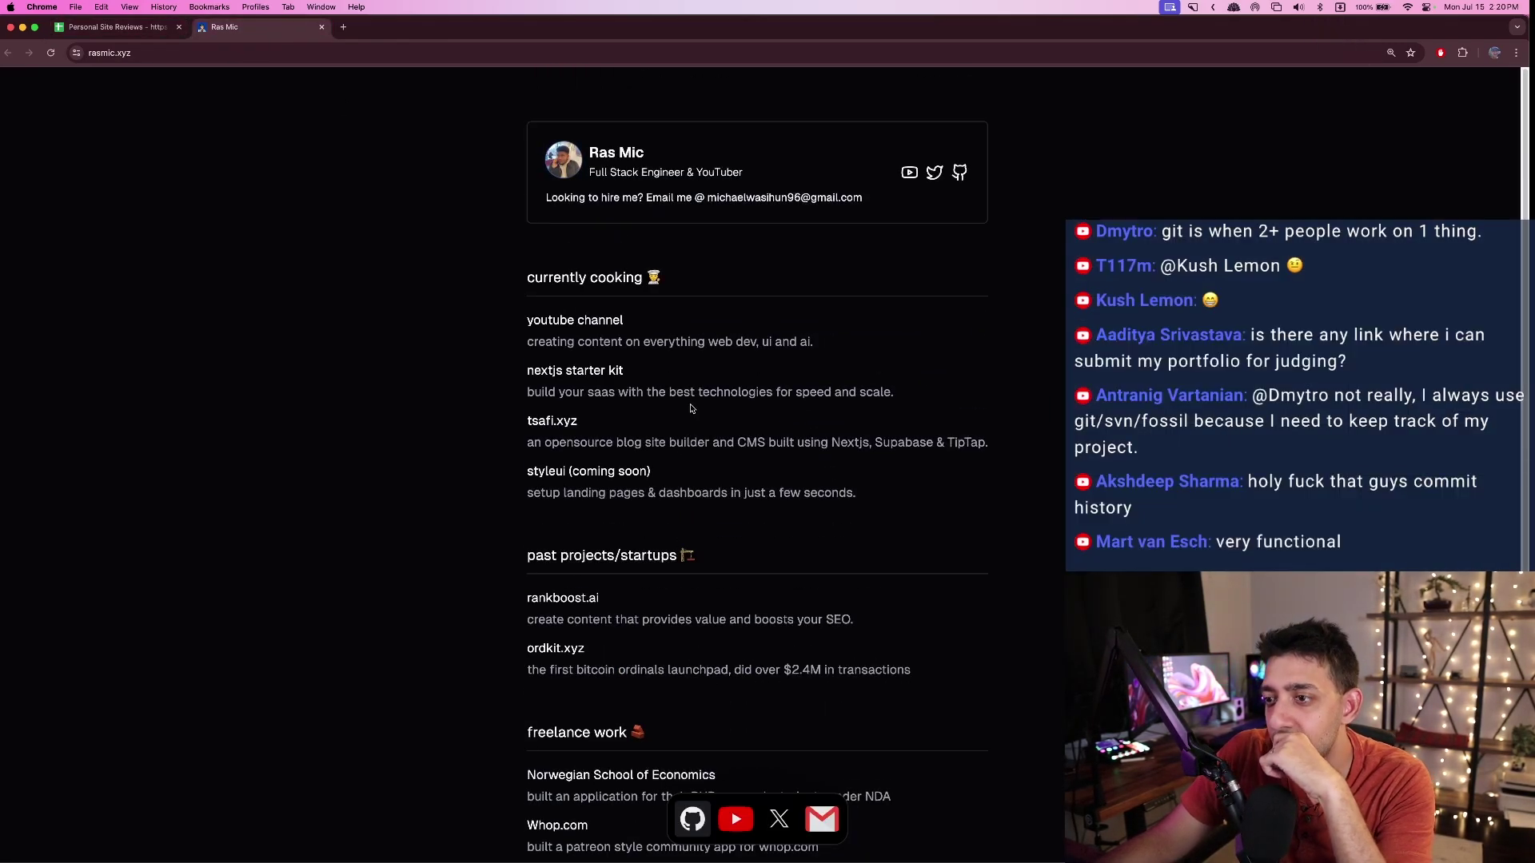
scroll(692, 410, "down", 2)
scroll(608, 336, "up", 2)
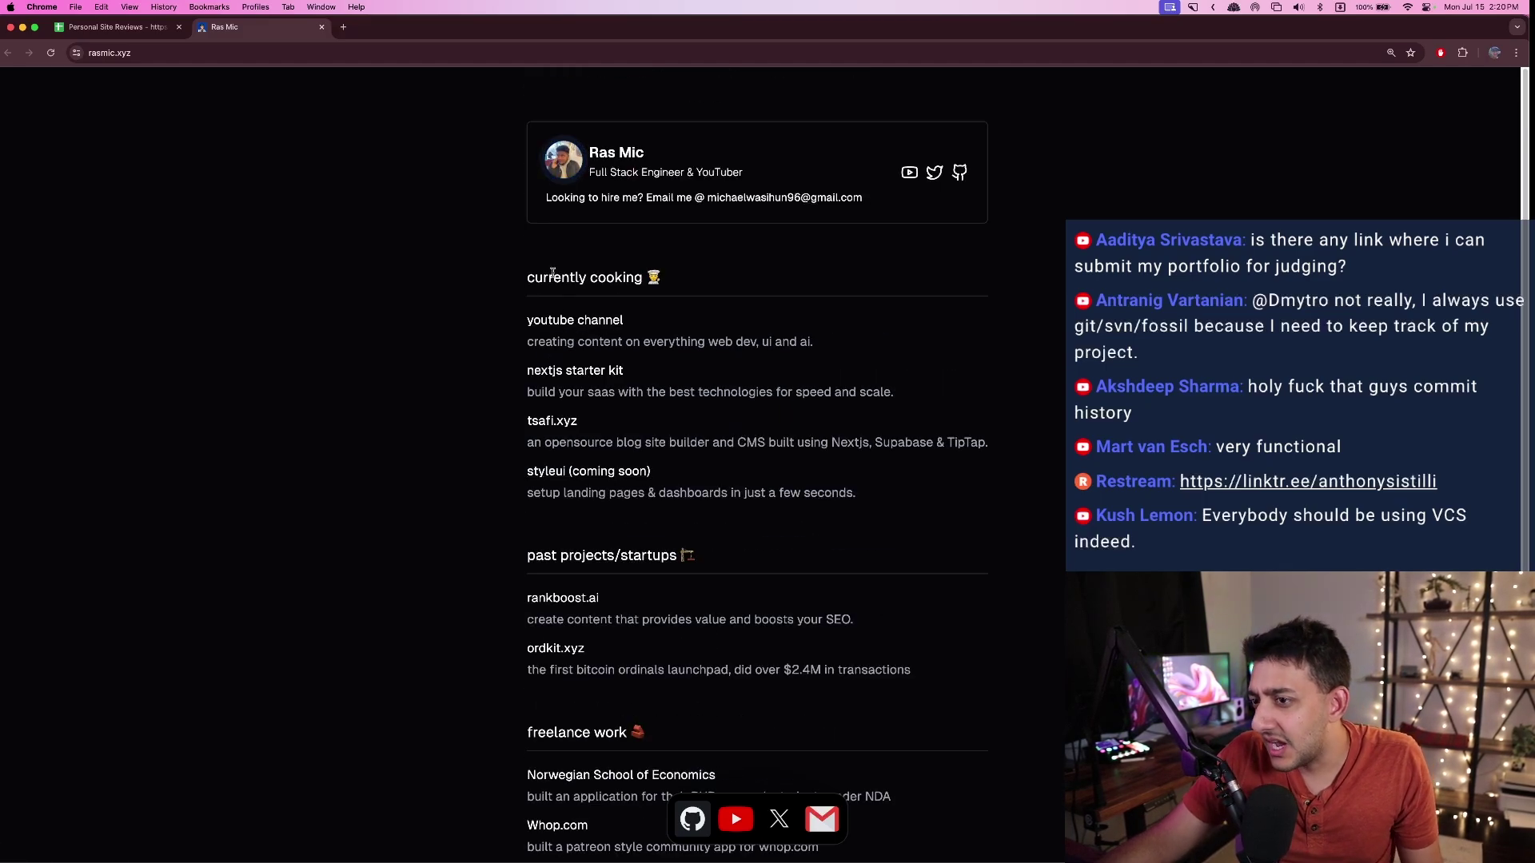
scroll(553, 276, "down", 1)
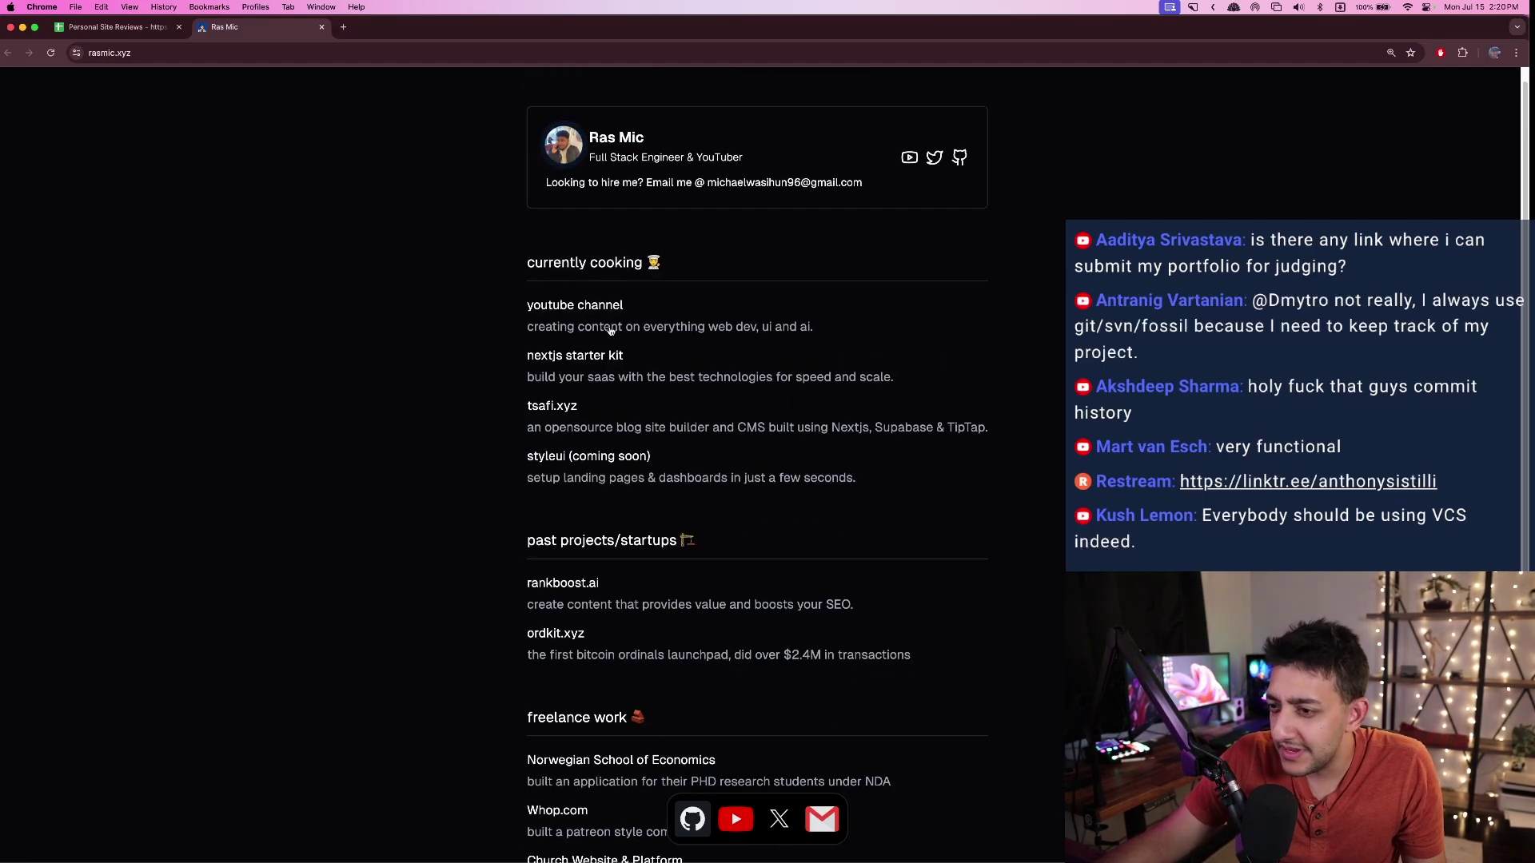
scroll(605, 349, "down", 1)
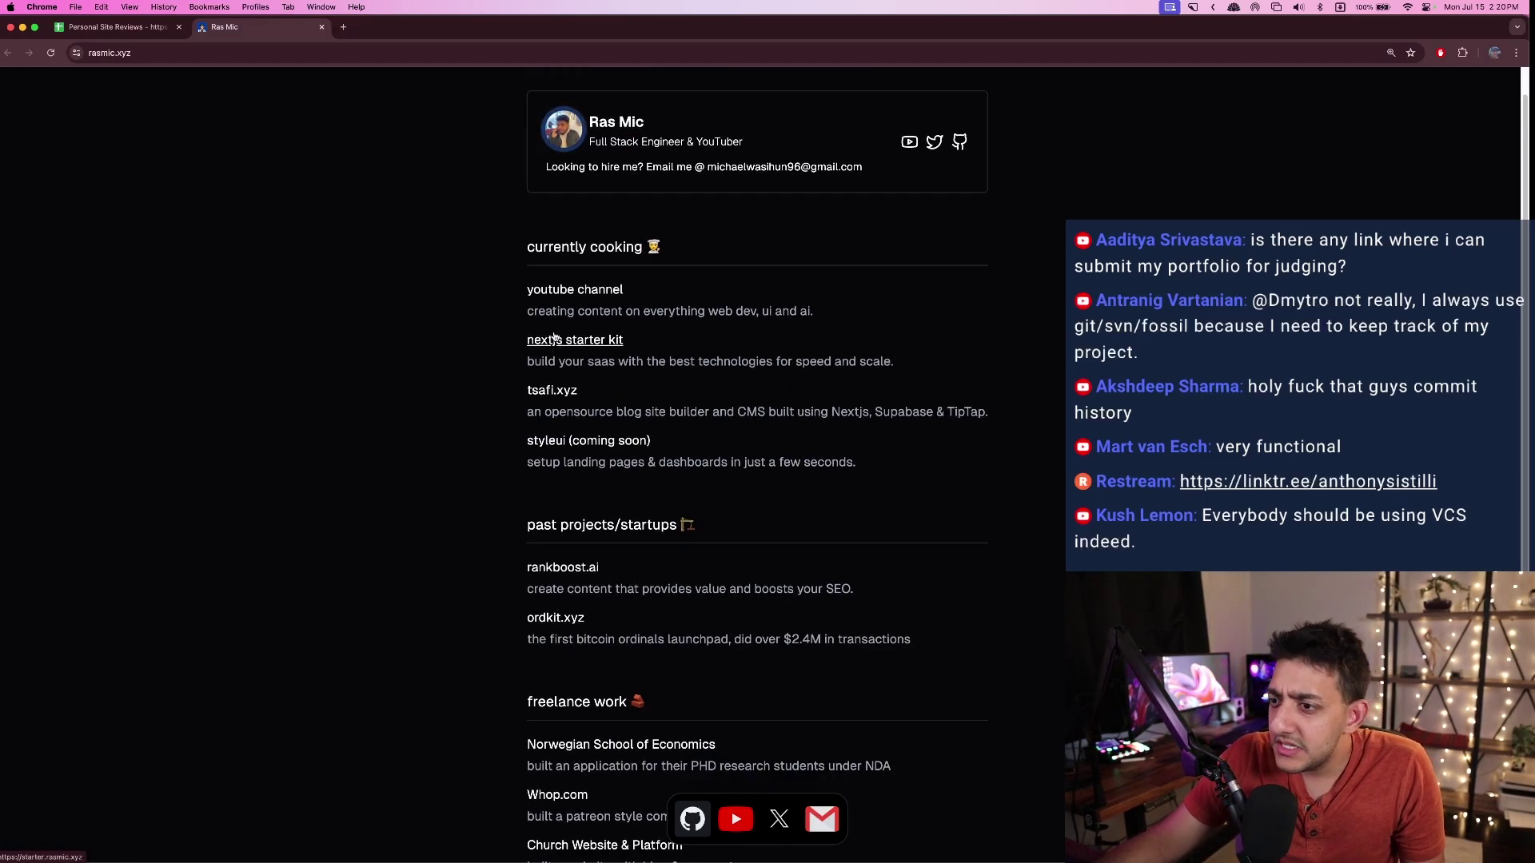
scroll(576, 399, "down", 2)
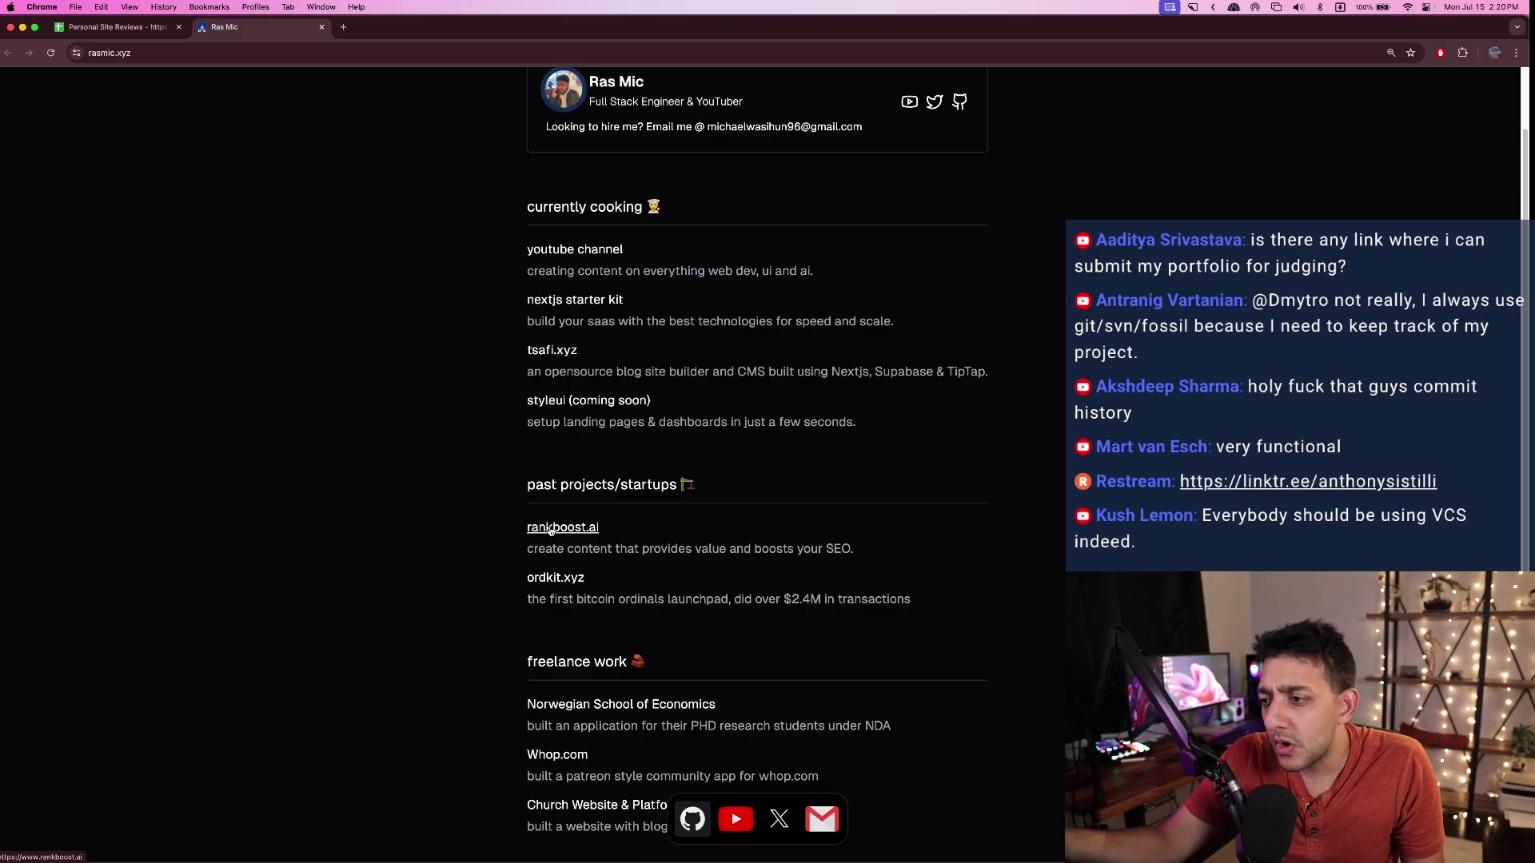
scroll(532, 314, "up", 1)
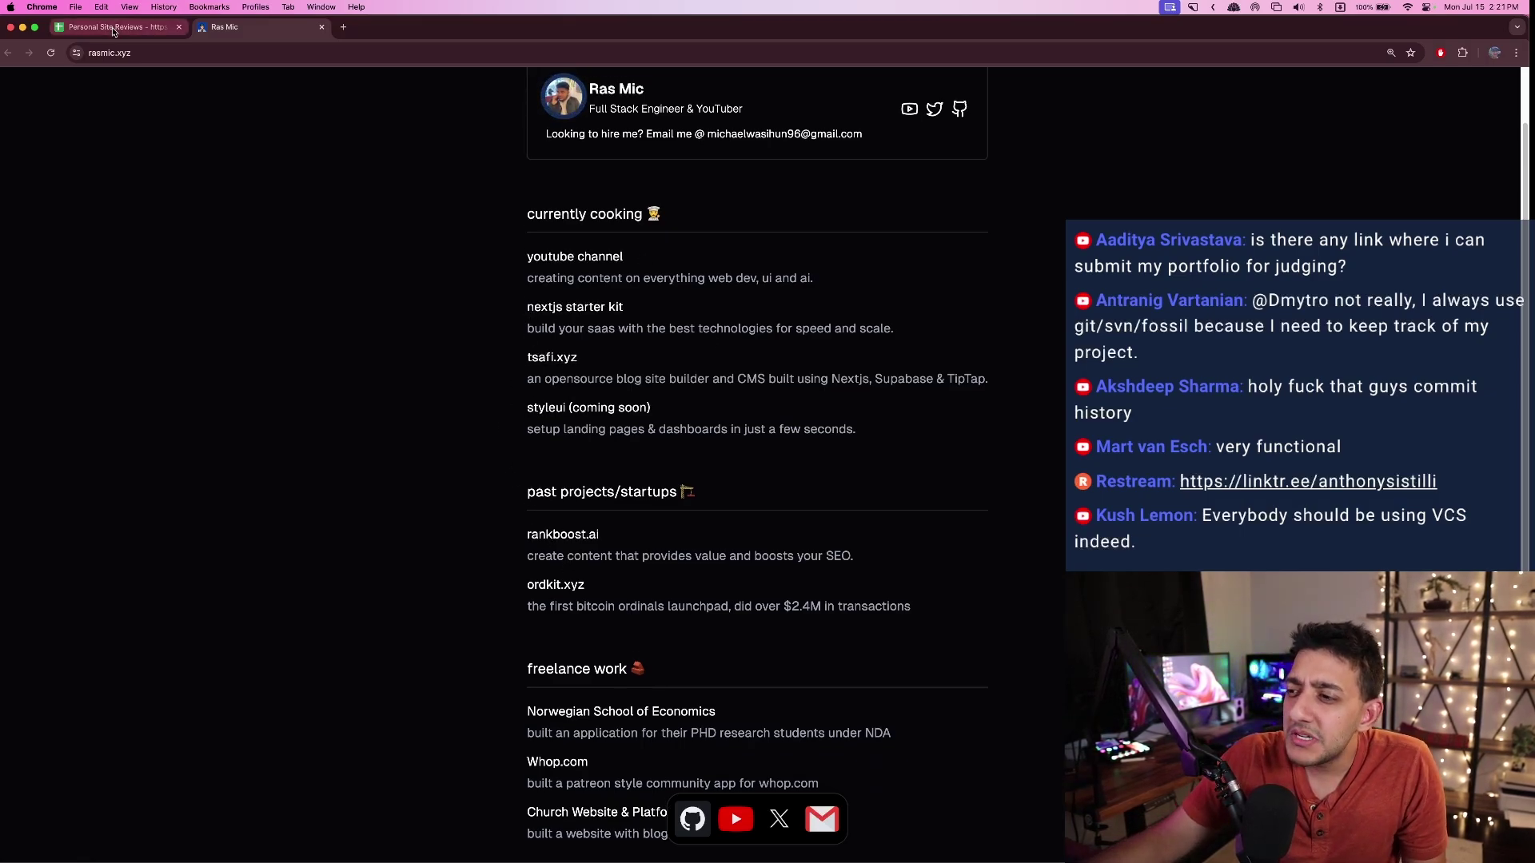
- Preview and close the nextjs starter kit project, then record an Aesthetic score of 8 in C4
left_click(575, 307)
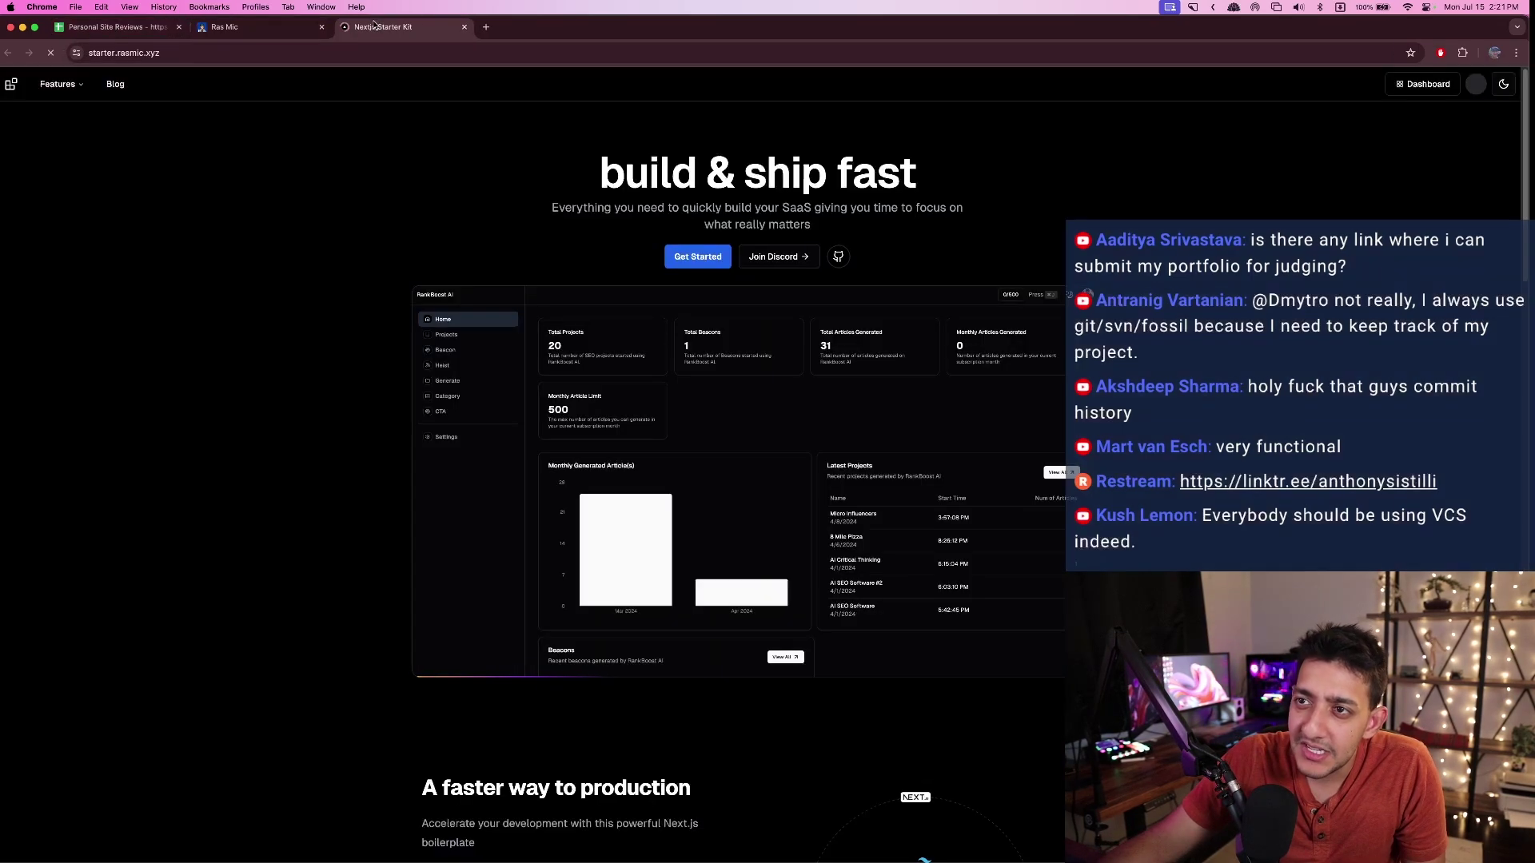
key("super+alt+Left")
middle_click(375, 25)
key("super+alt+Left")
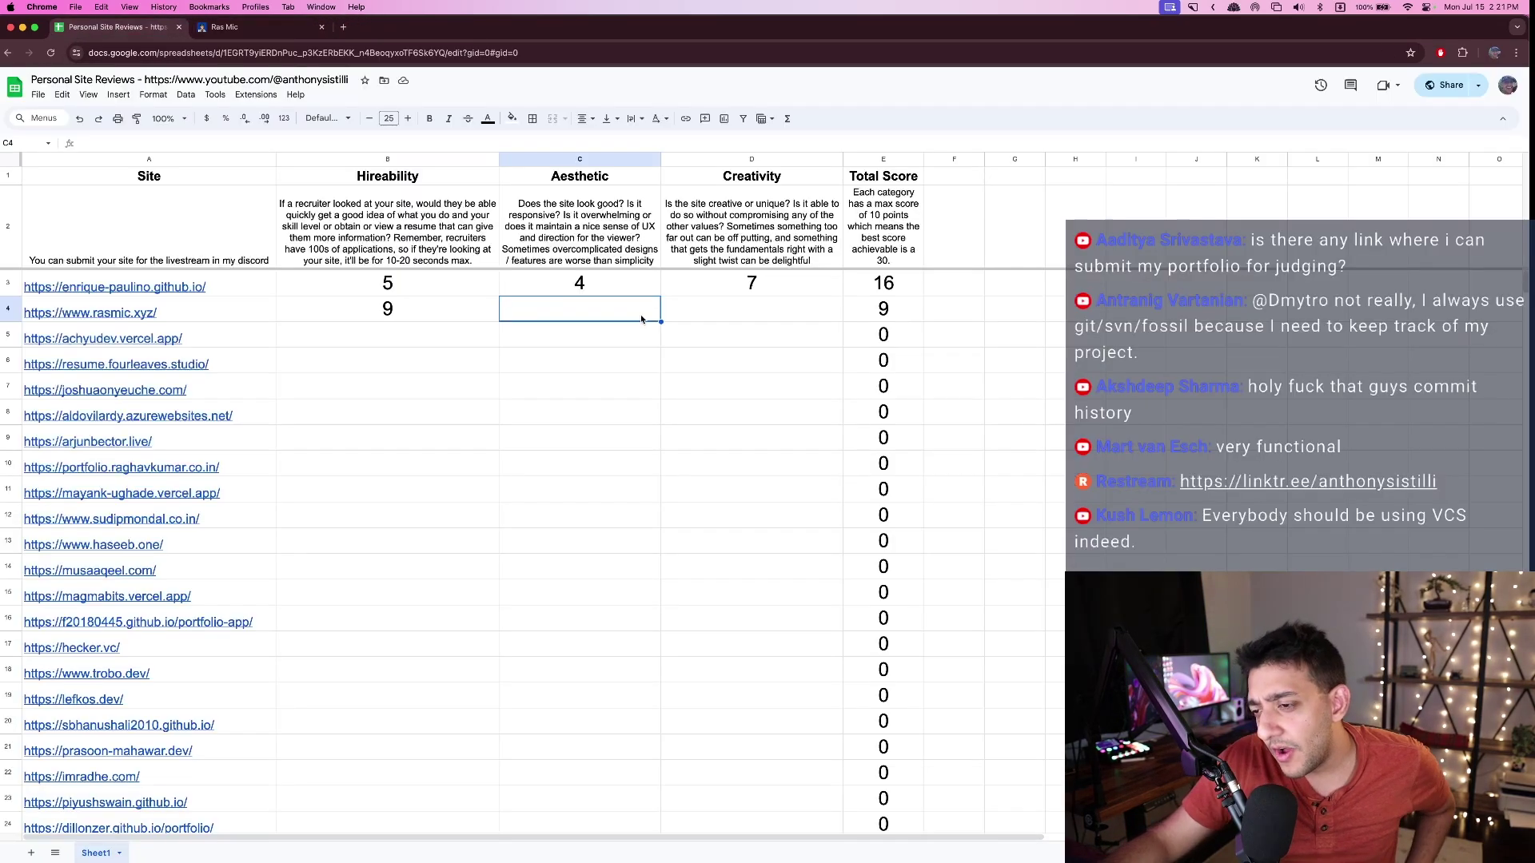
key("super+alt+Left")
left_click(152, 28)
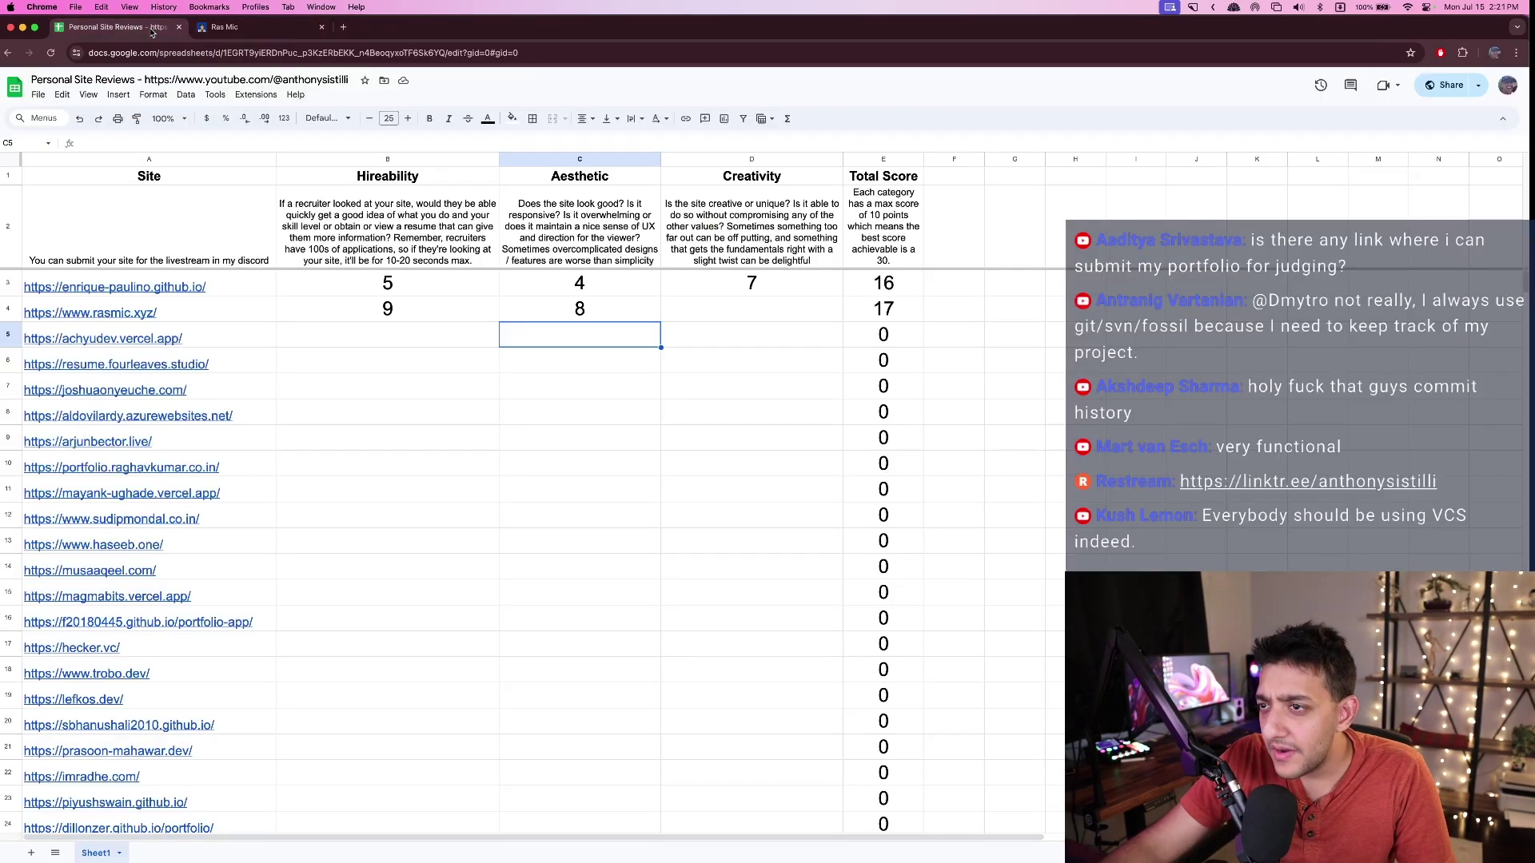
left_click(702, 319)
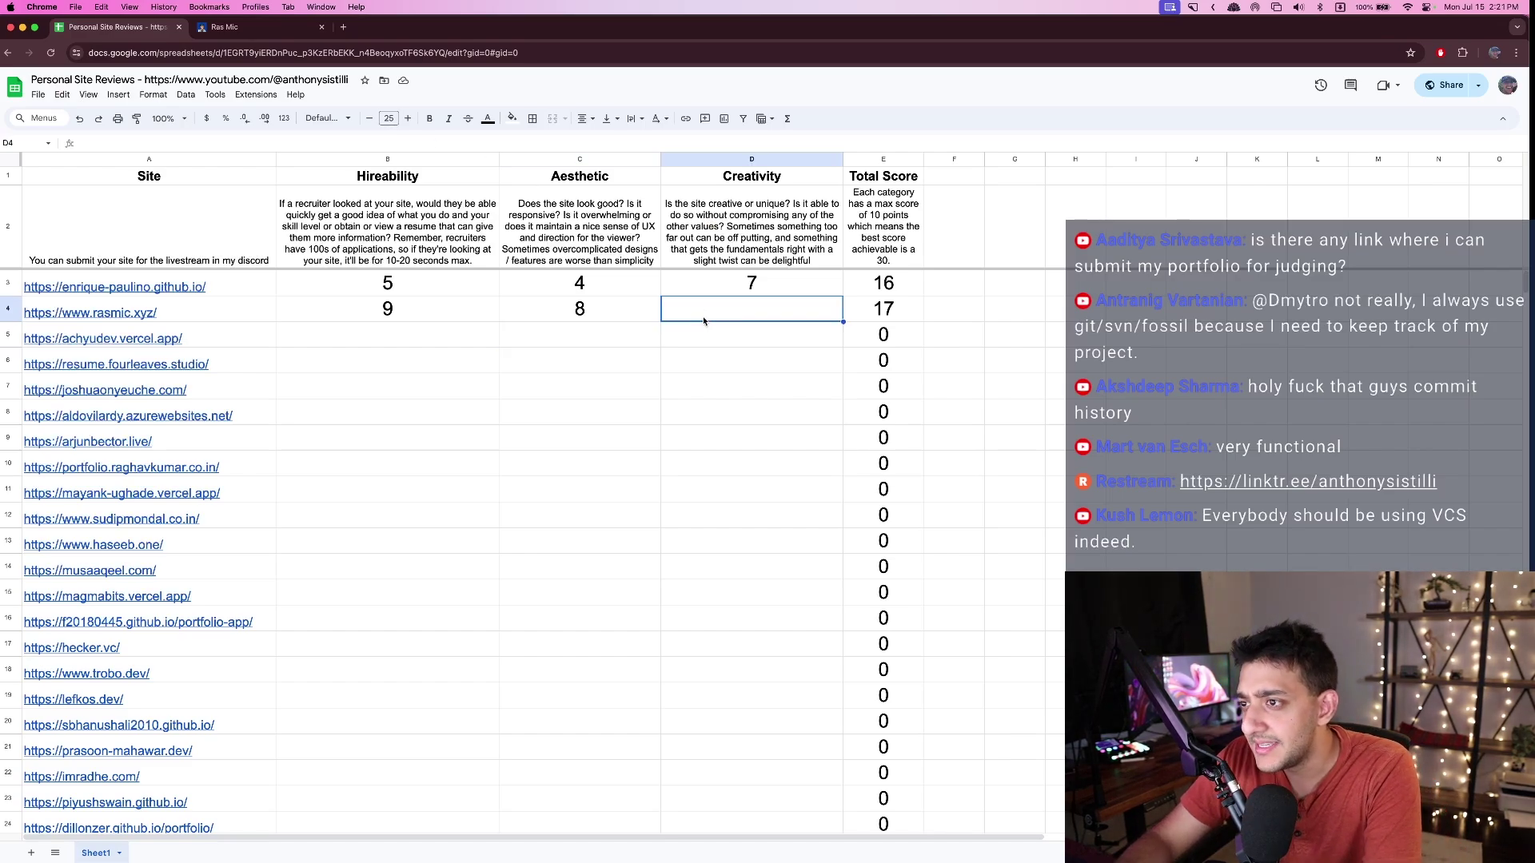
left_click(580, 309)
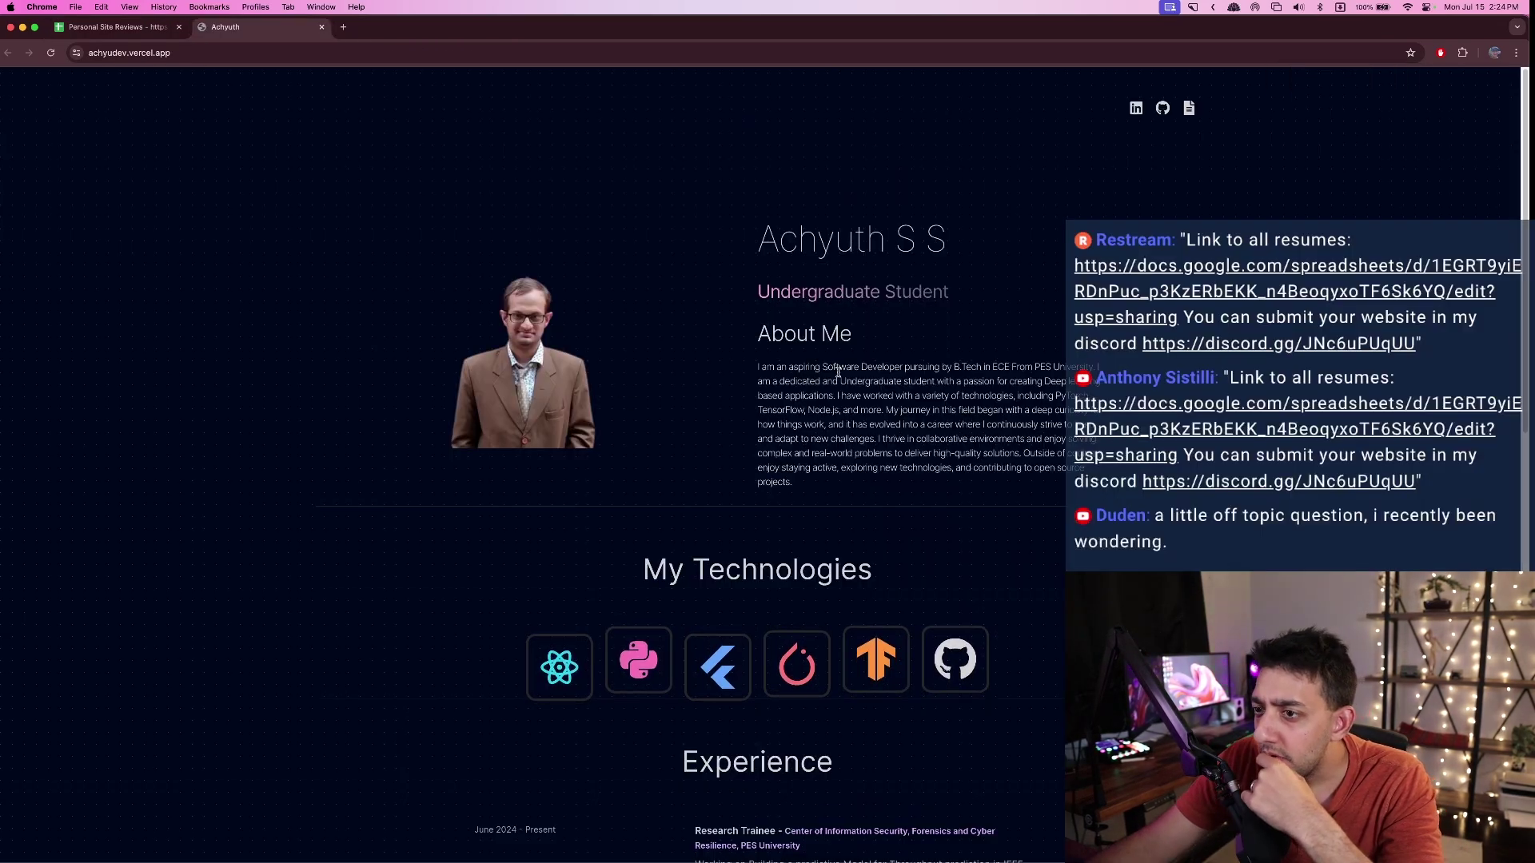
- Read the Achyuth portfolio's About Me paragraph beside the profile photo
right_click(612, 231)
left_click(612, 231)
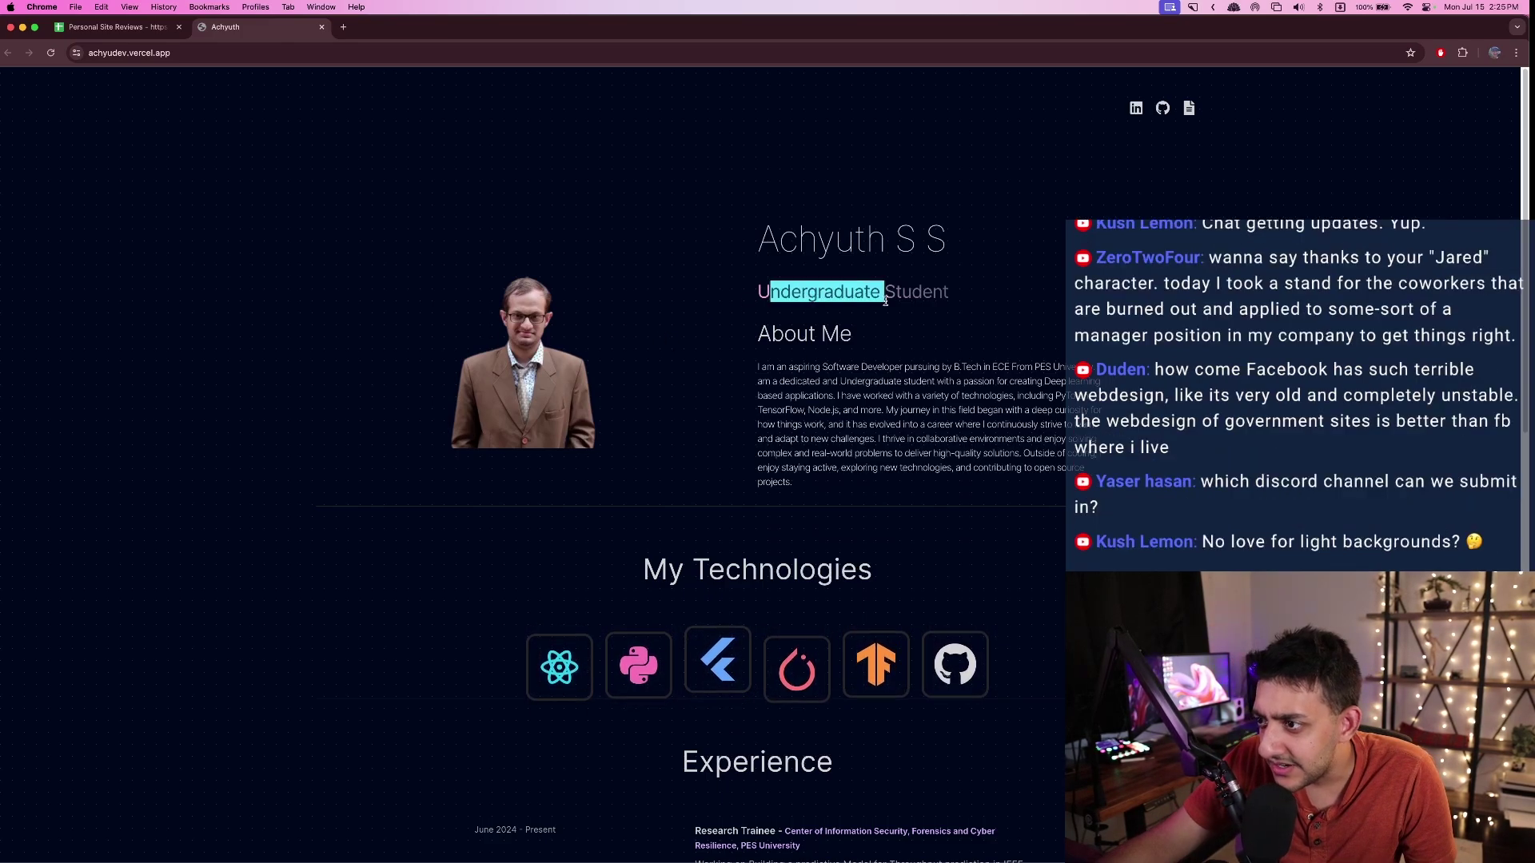
left_click_drag(830, 475, 760, 362)
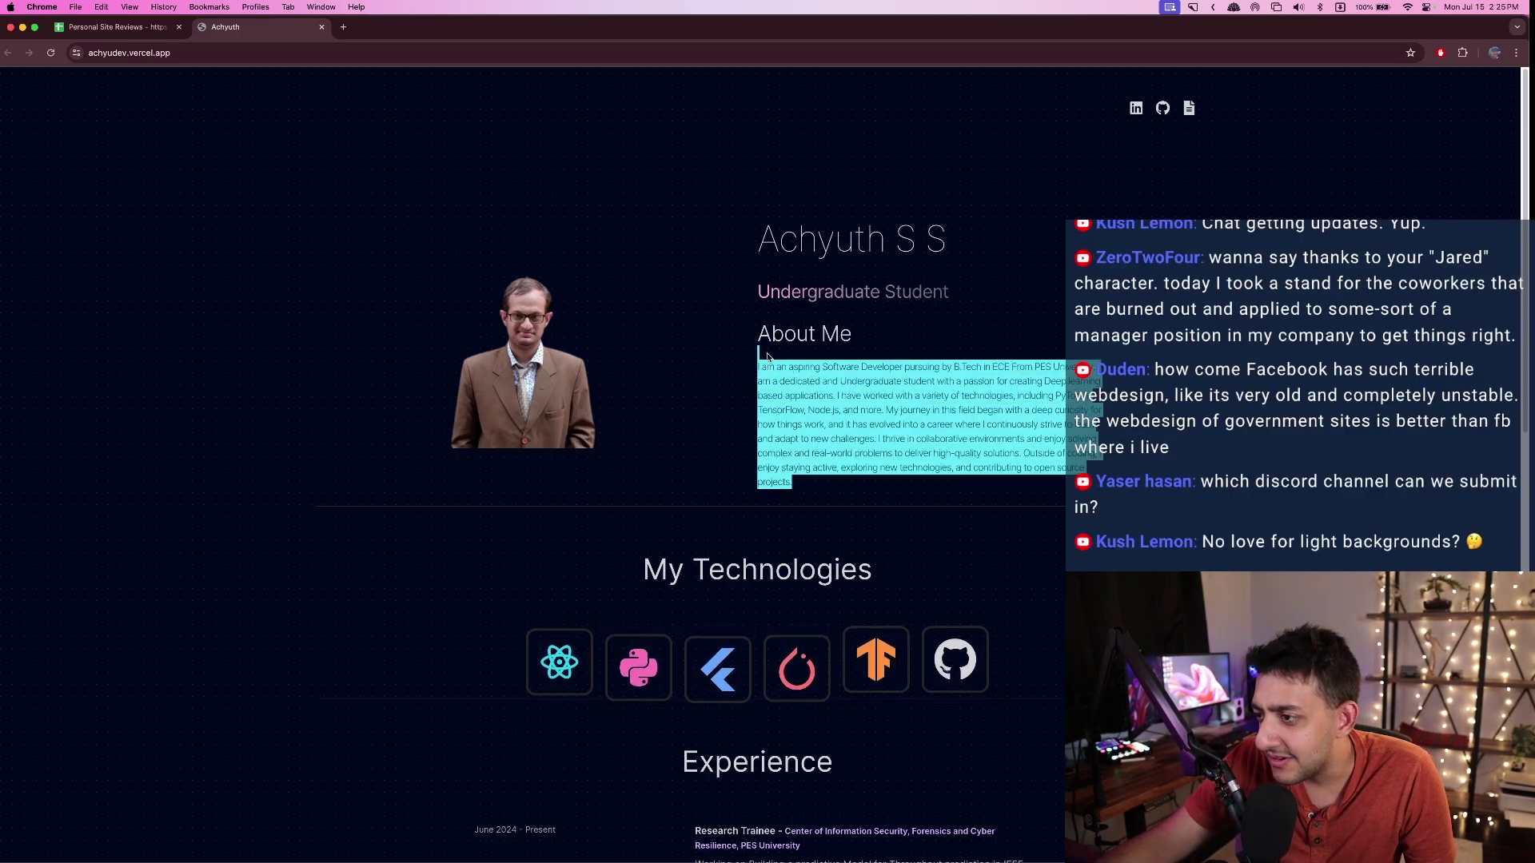
left_click(760, 362)
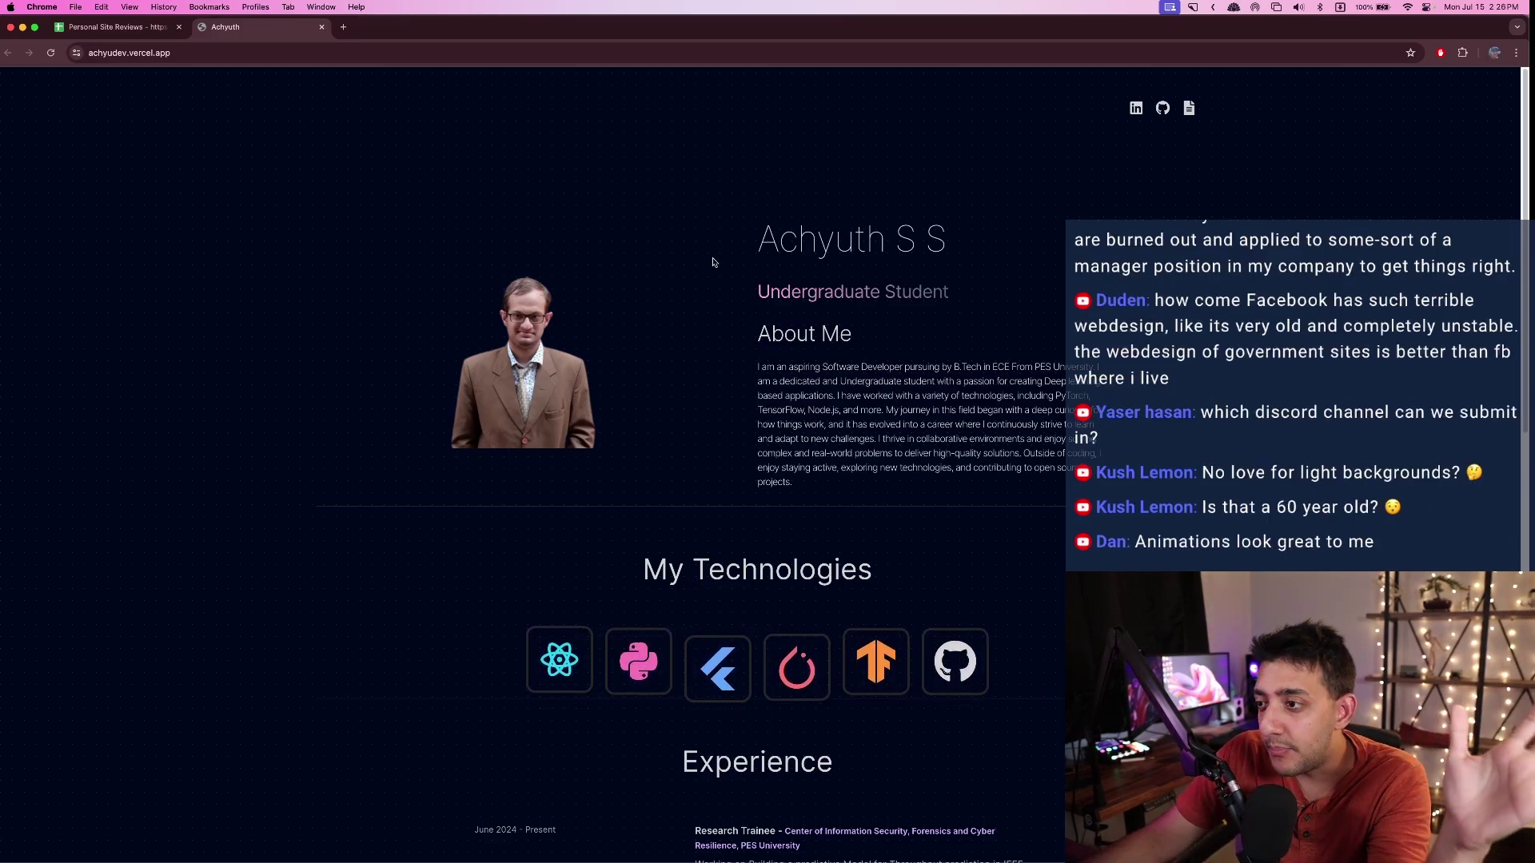
left_click_drag(538, 334, 654, 371)
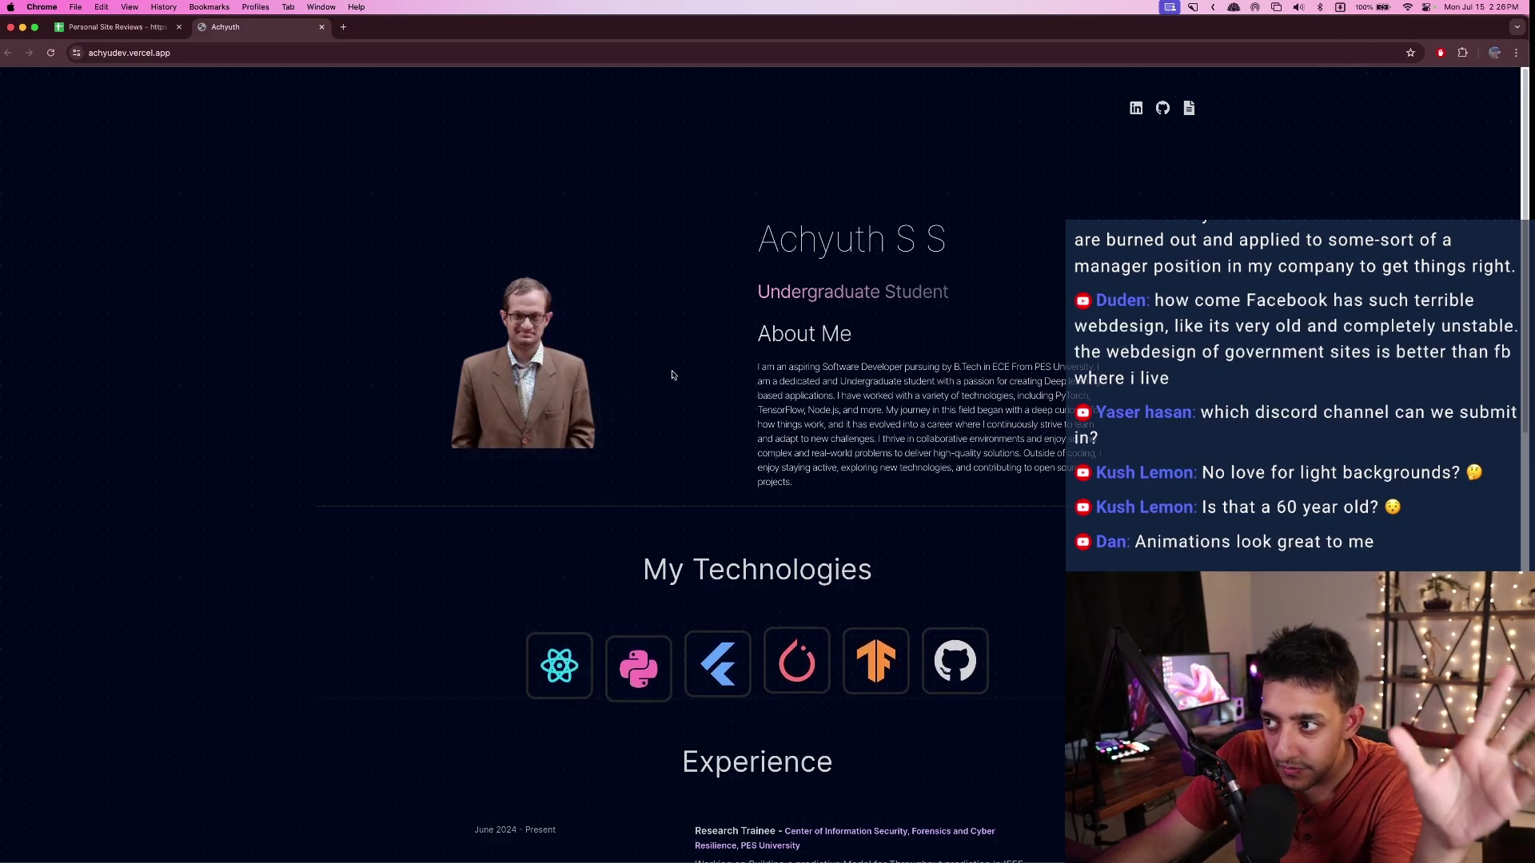
left_click_drag(945, 350, 896, 497)
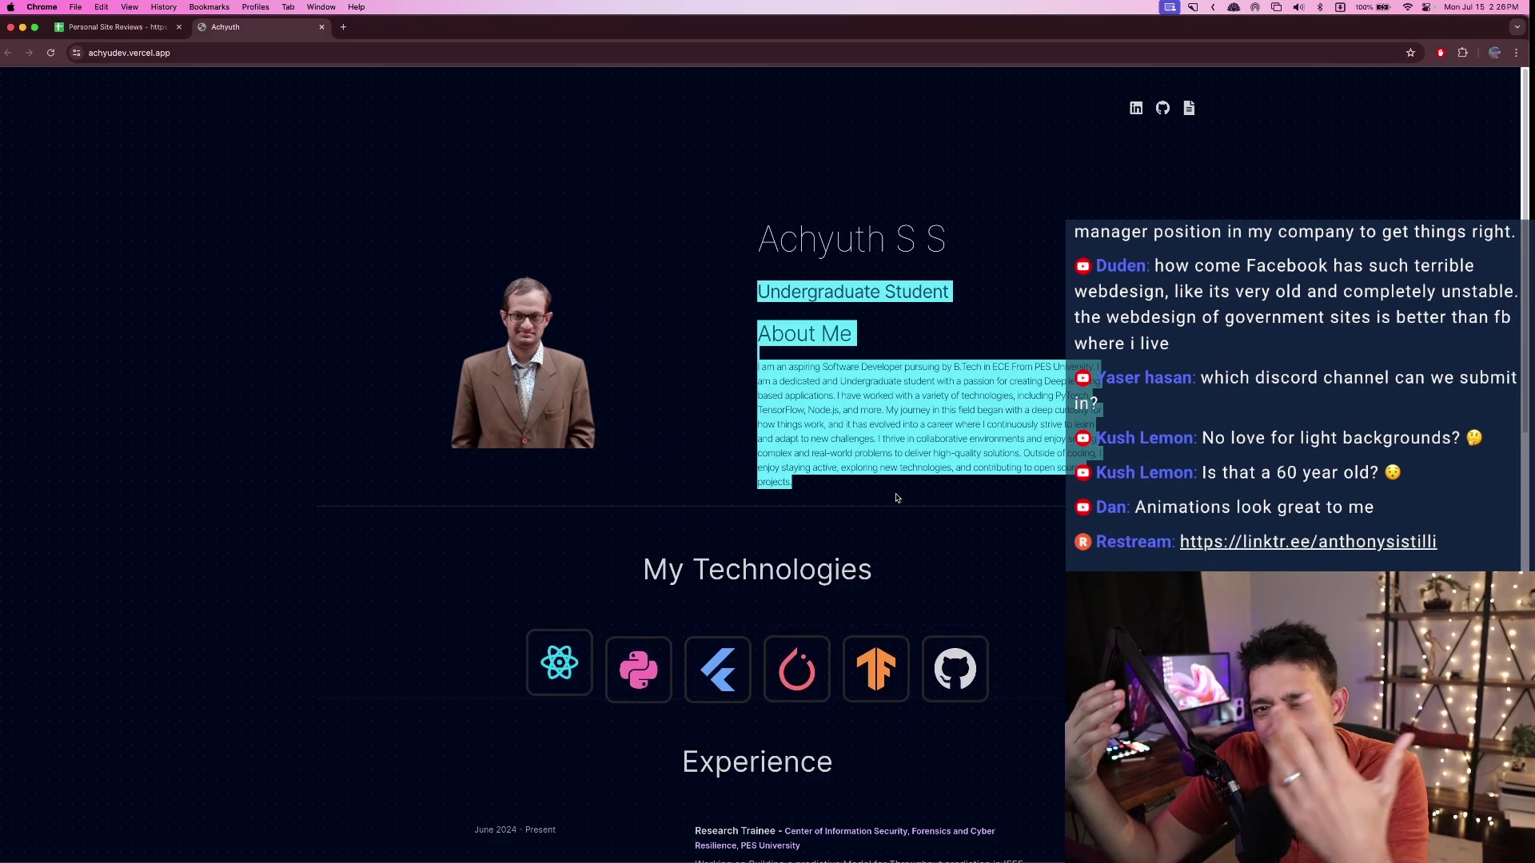
left_click(766, 319)
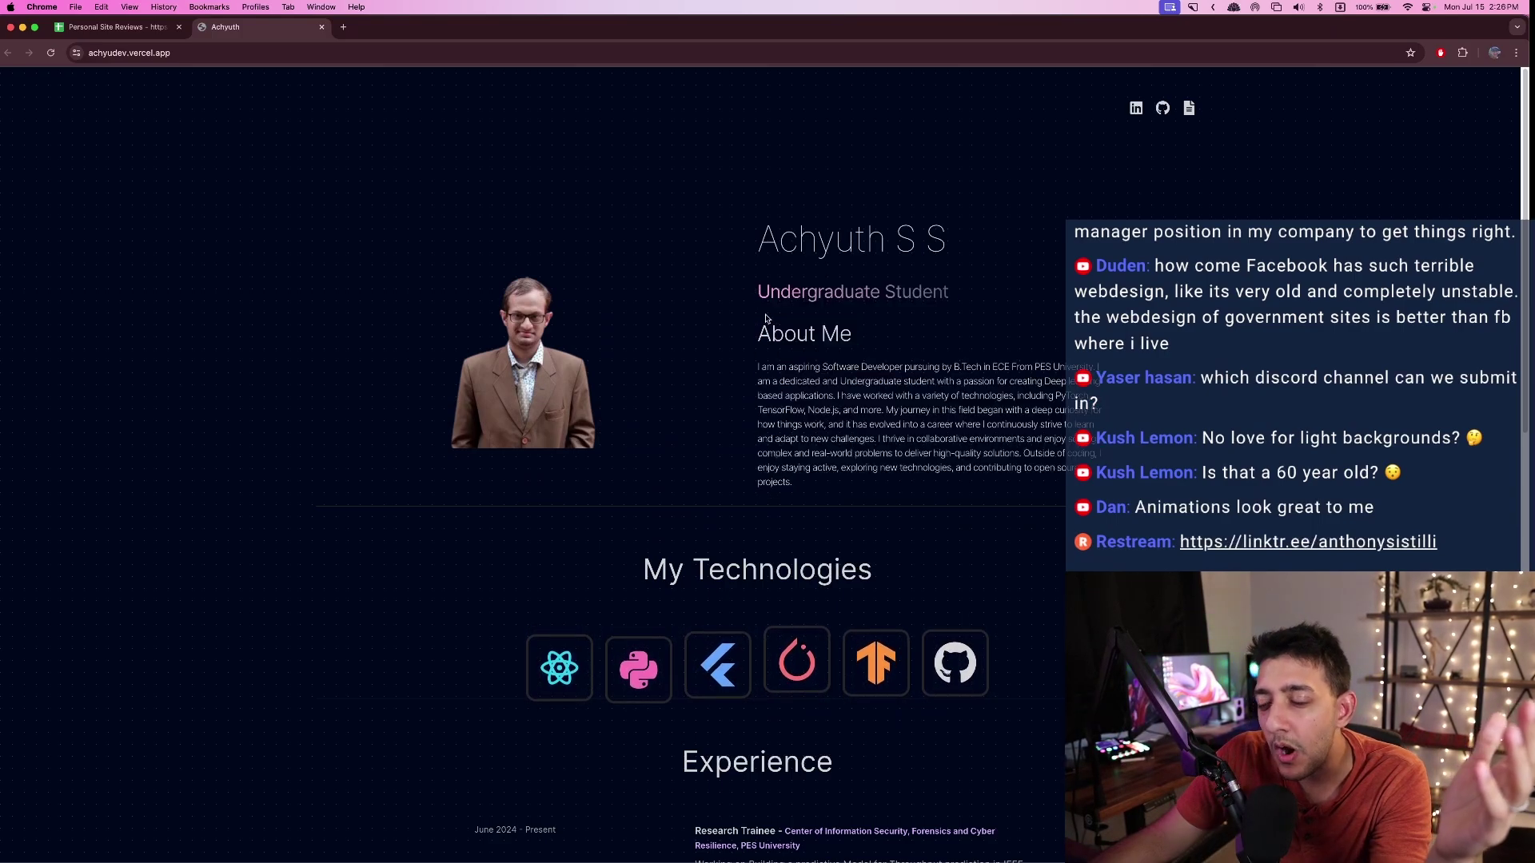
left_click_drag(771, 345, 853, 496)
left_click(855, 496)
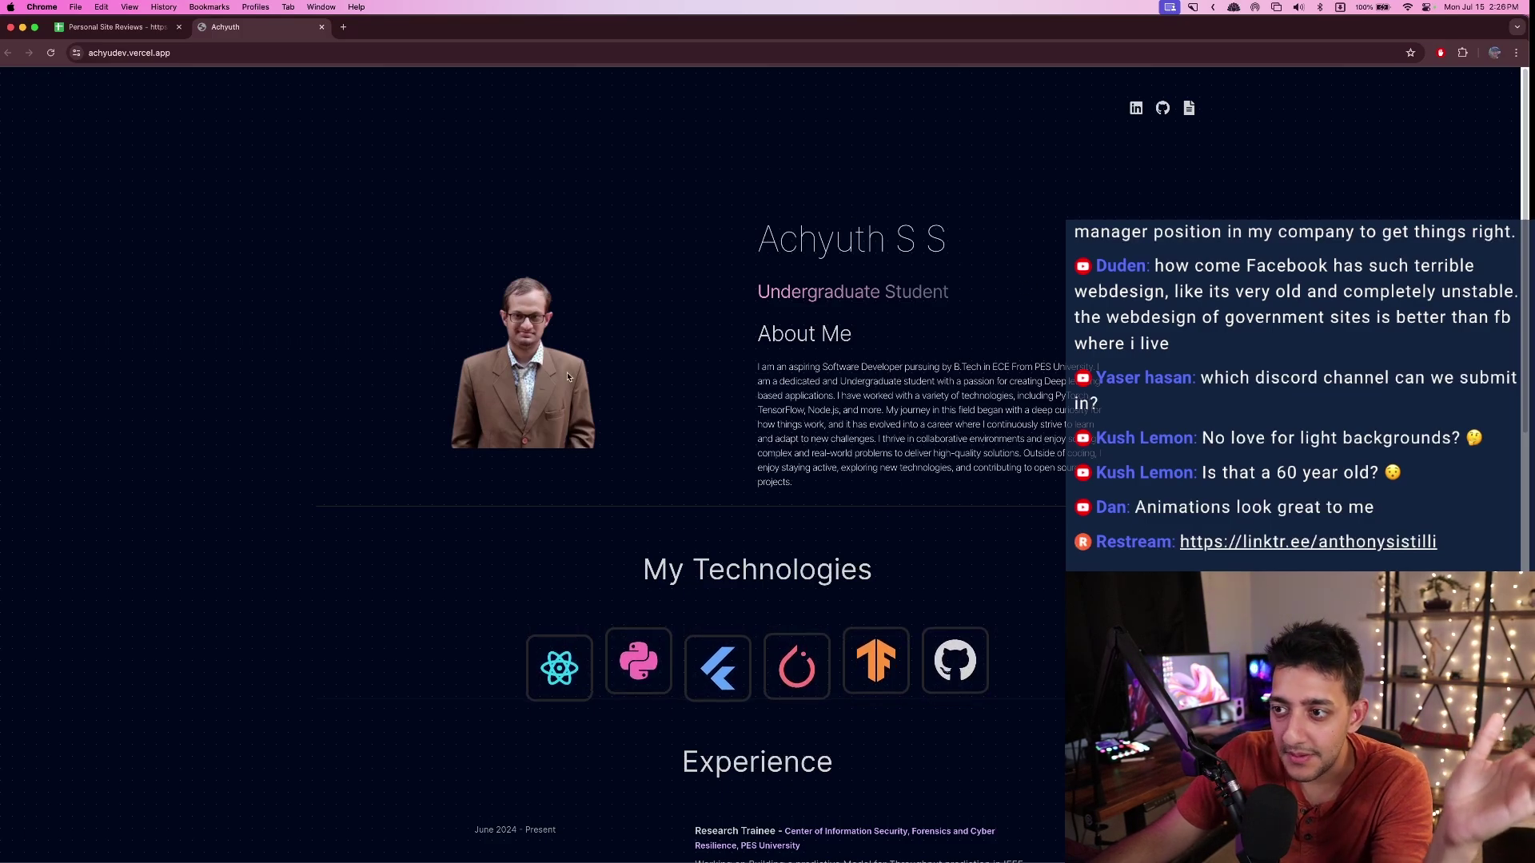
- Scroll down the portfolio to review the Experience and Projects sections
left_click_drag(819, 240, 927, 240)
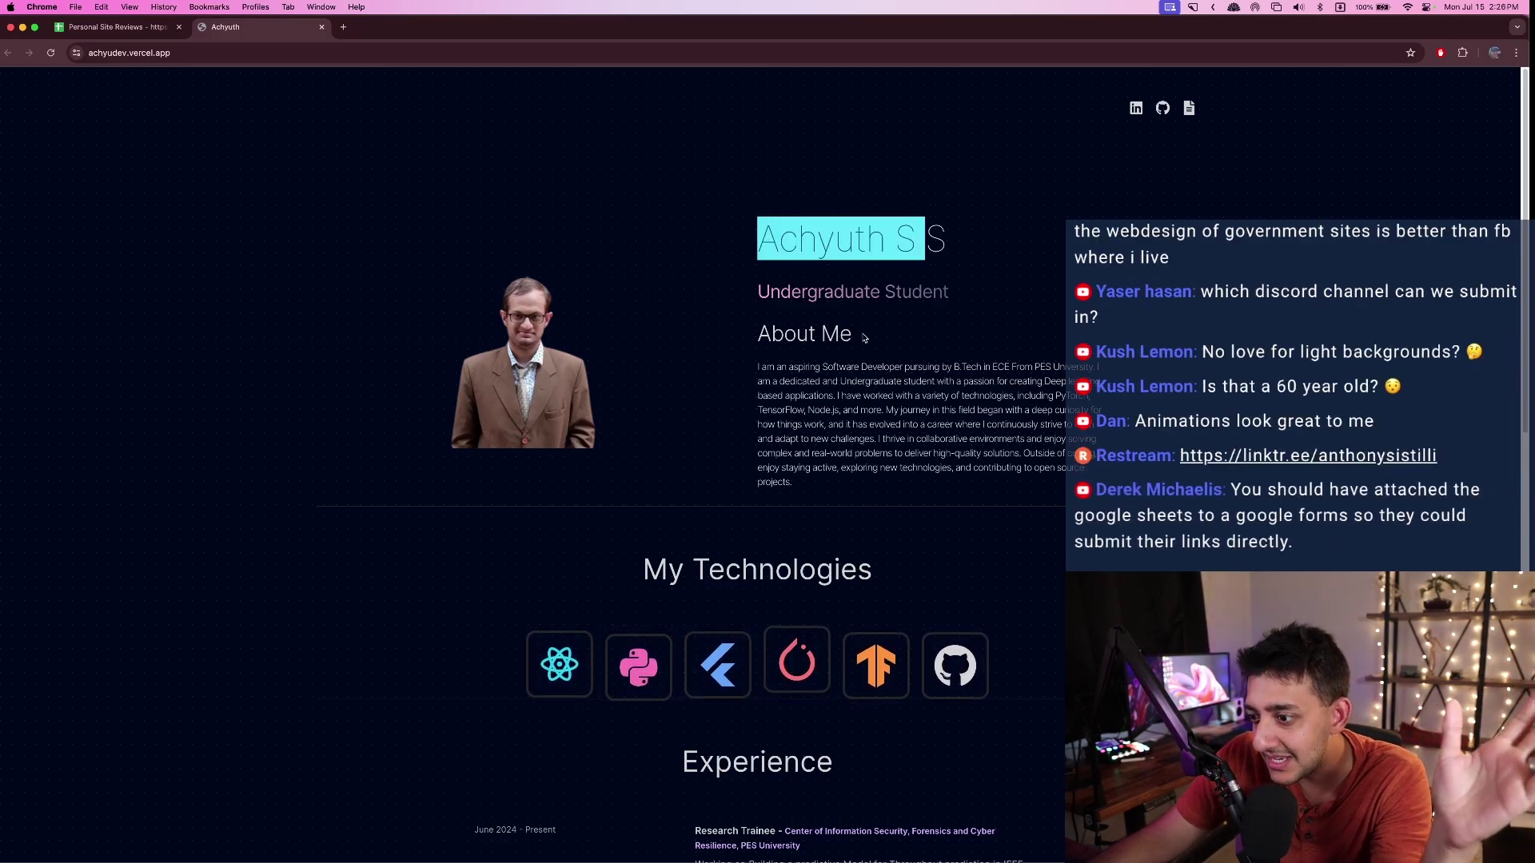
scroll(858, 372, "down", 5)
left_click_drag(709, 233, 873, 232)
scroll(857, 372, "up", 5)
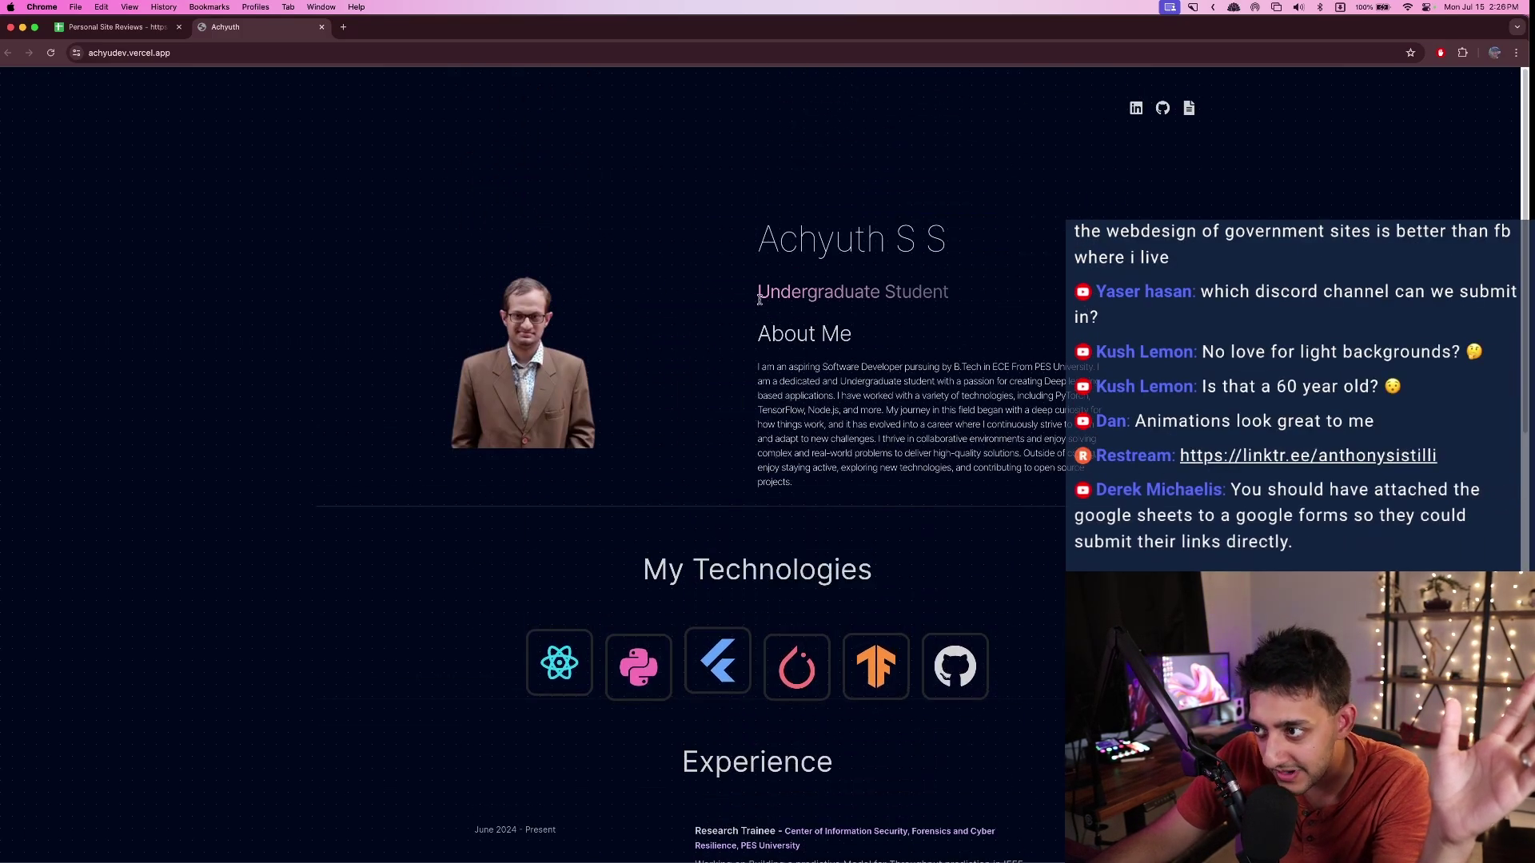
left_click_drag(759, 299, 833, 504)
scroll(834, 494, "down", 7)
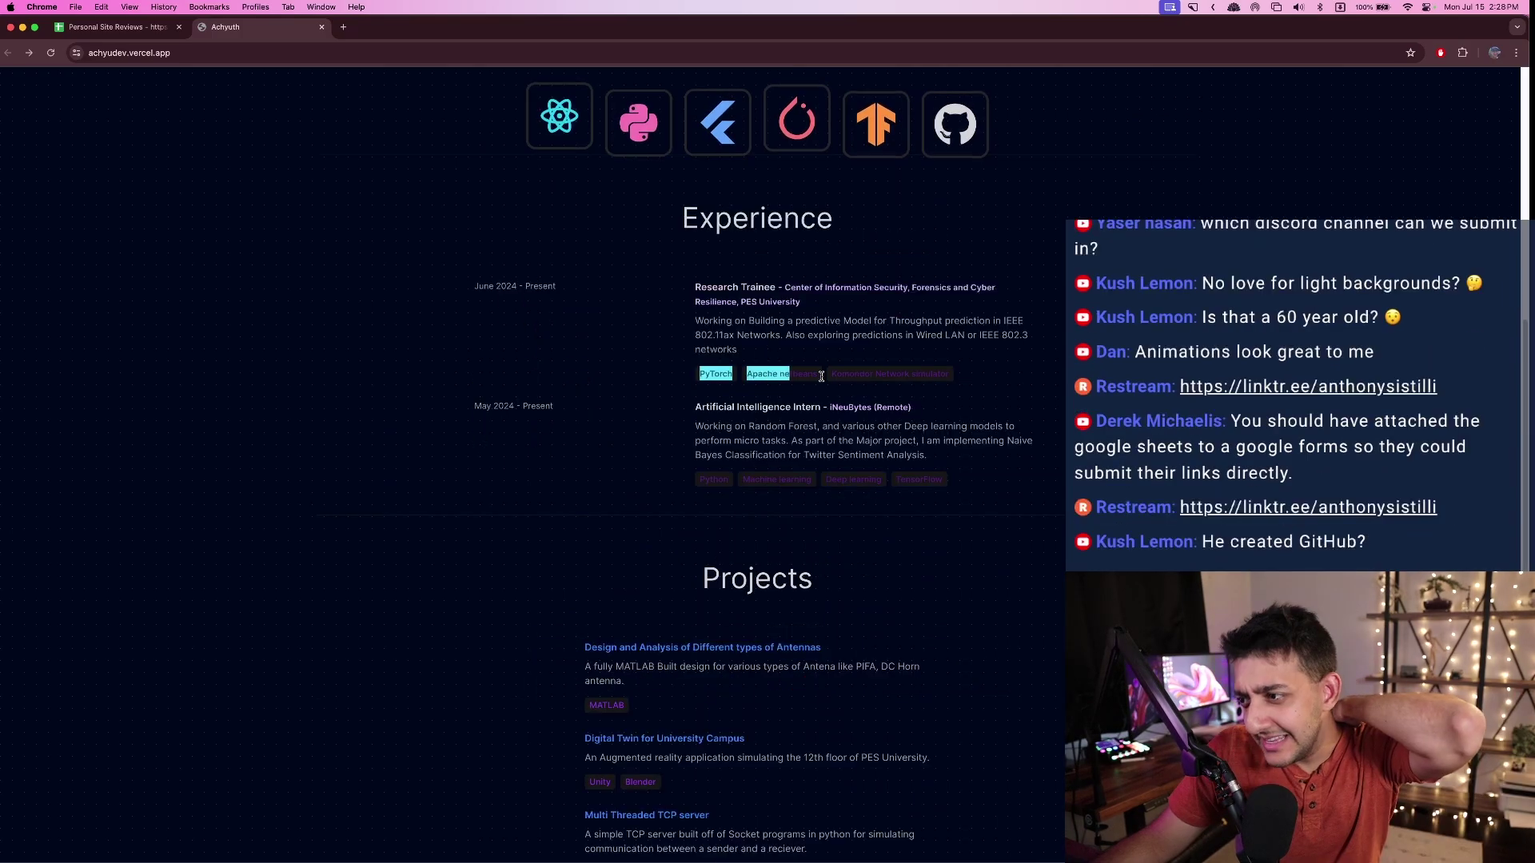
left_click(963, 380)
left_click_drag(963, 380, 831, 374)
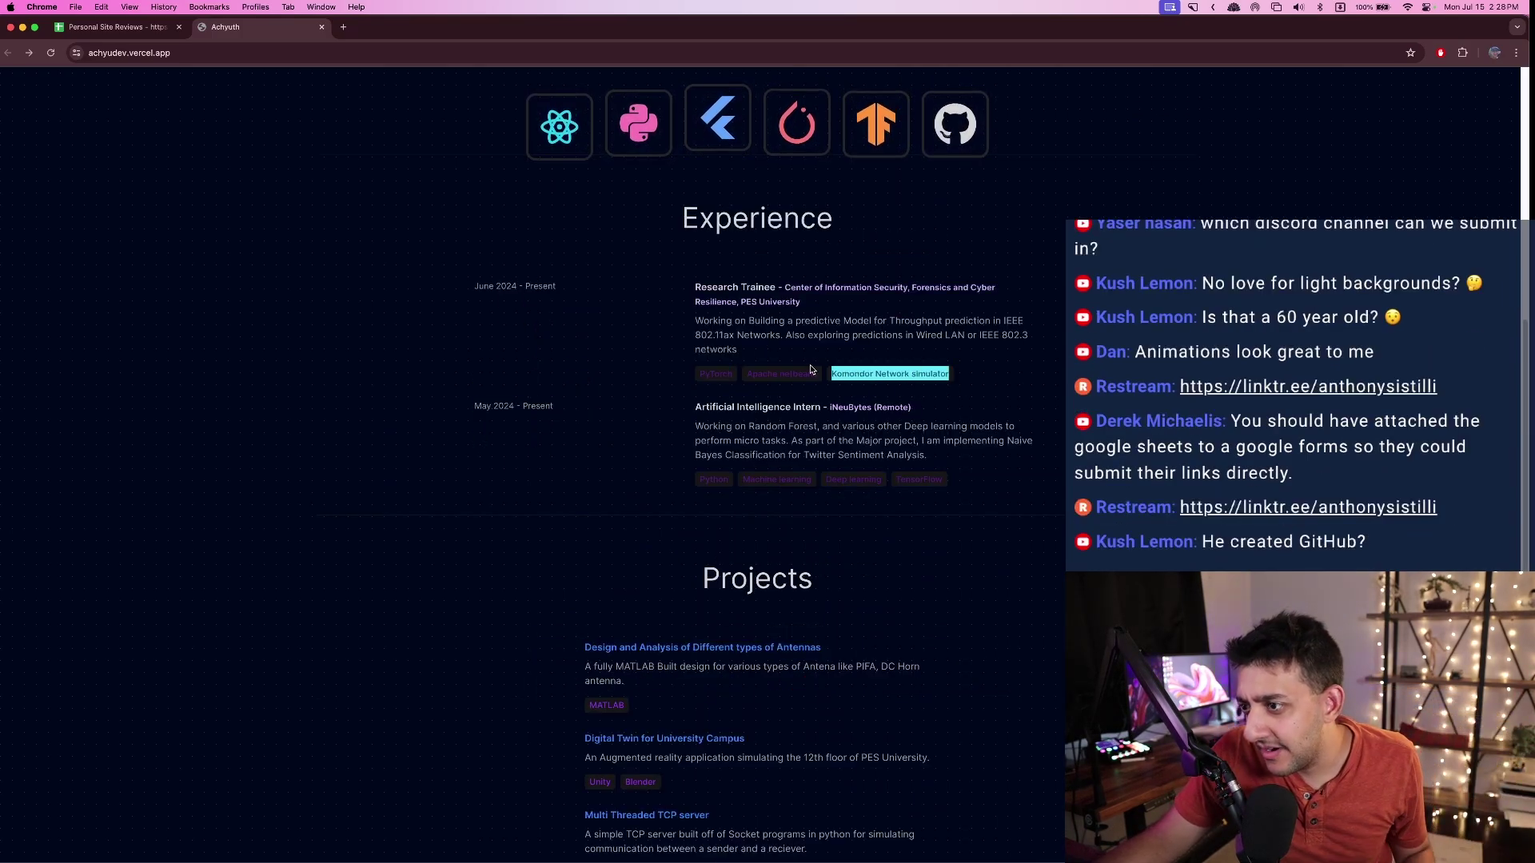
left_click(863, 291)
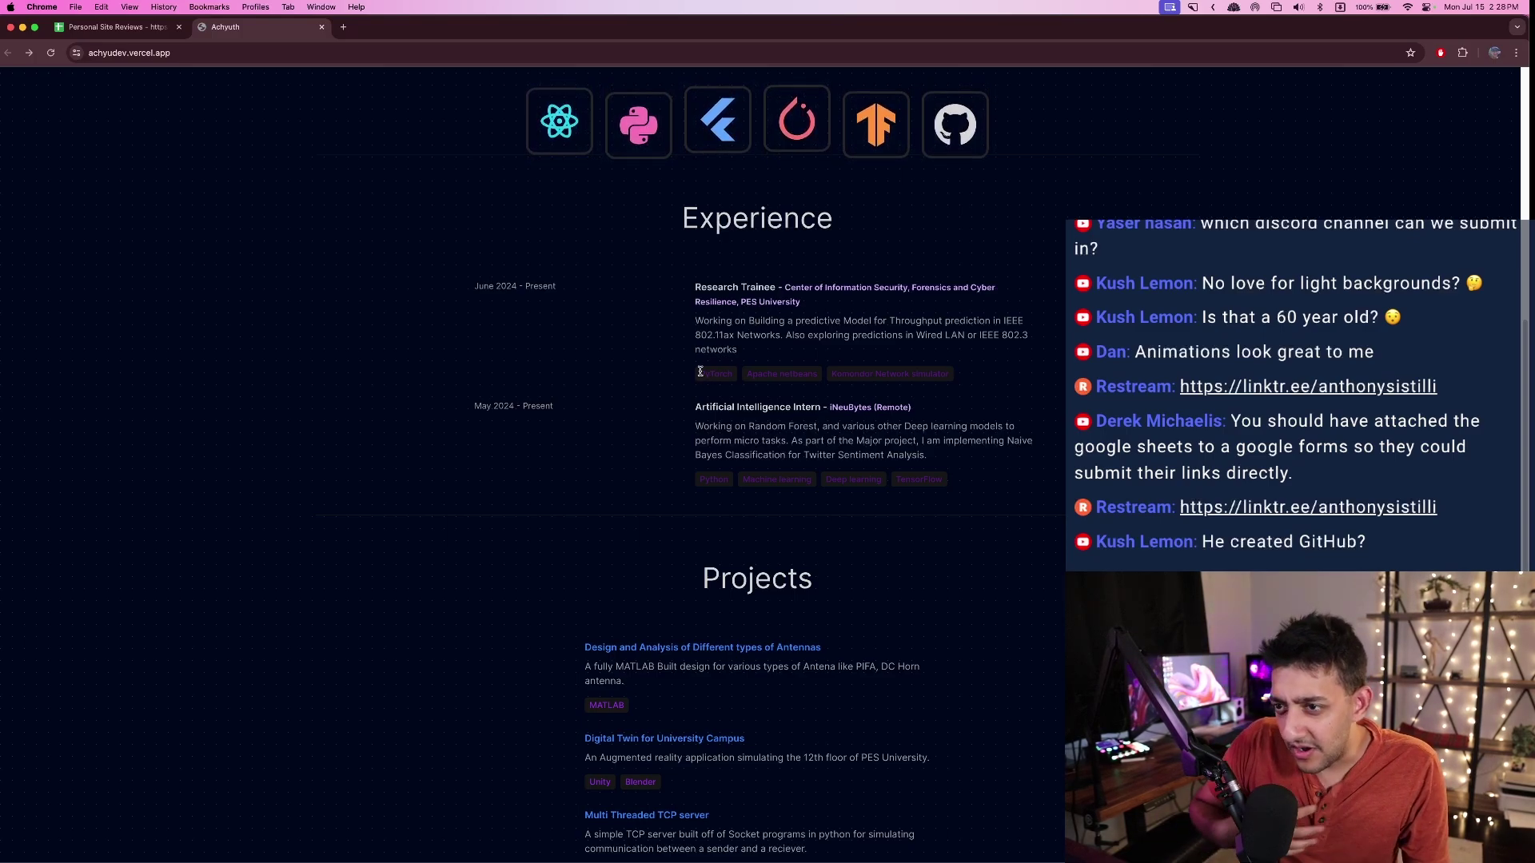
scroll(818, 413, "up", 3)
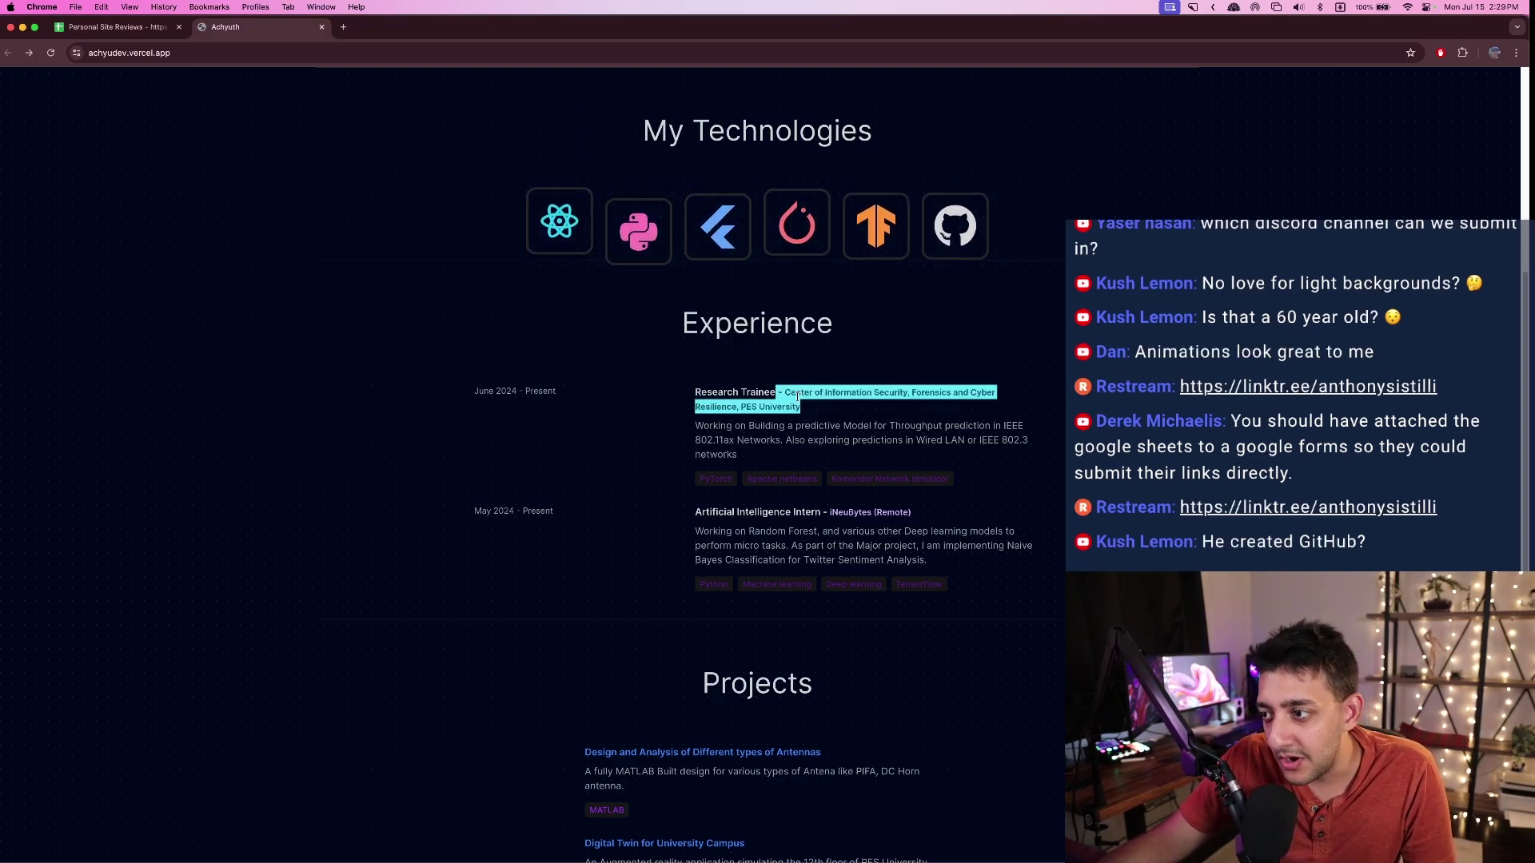
triple_click(812, 410)
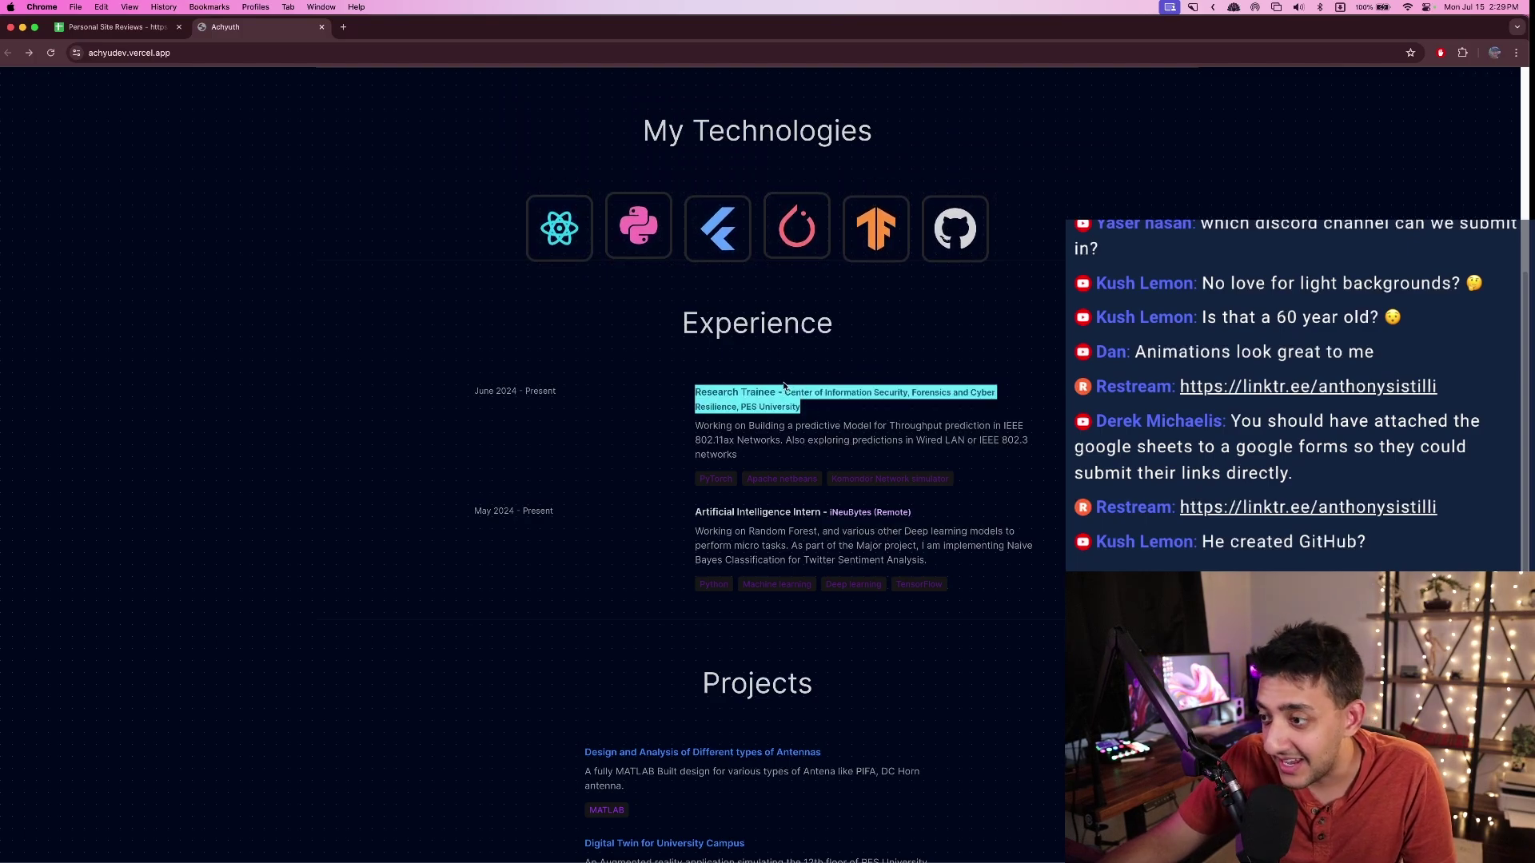
left_click(790, 394)
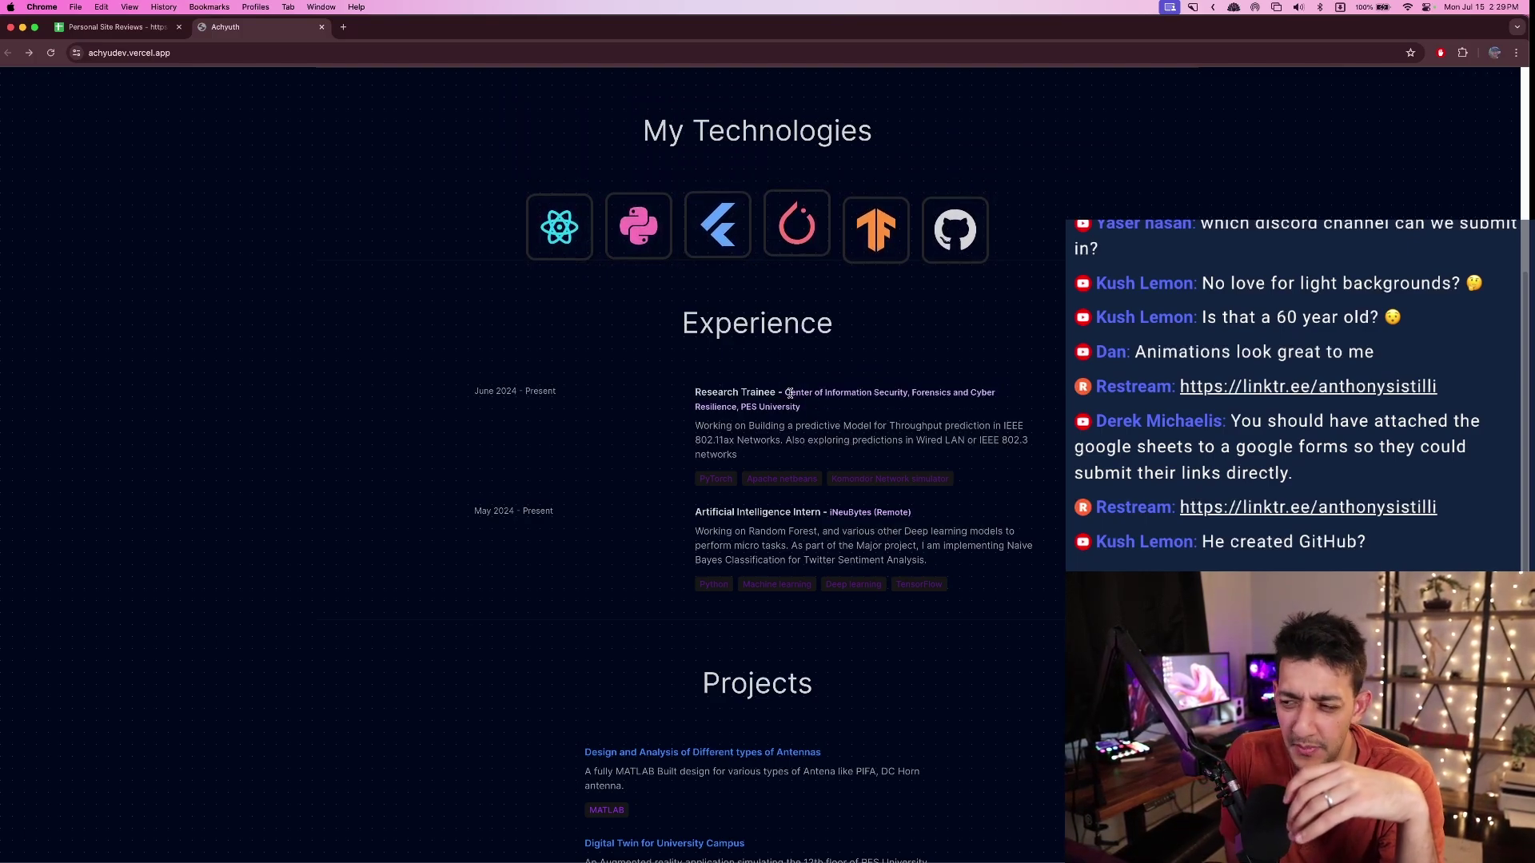
scroll(836, 363, "up", 3)
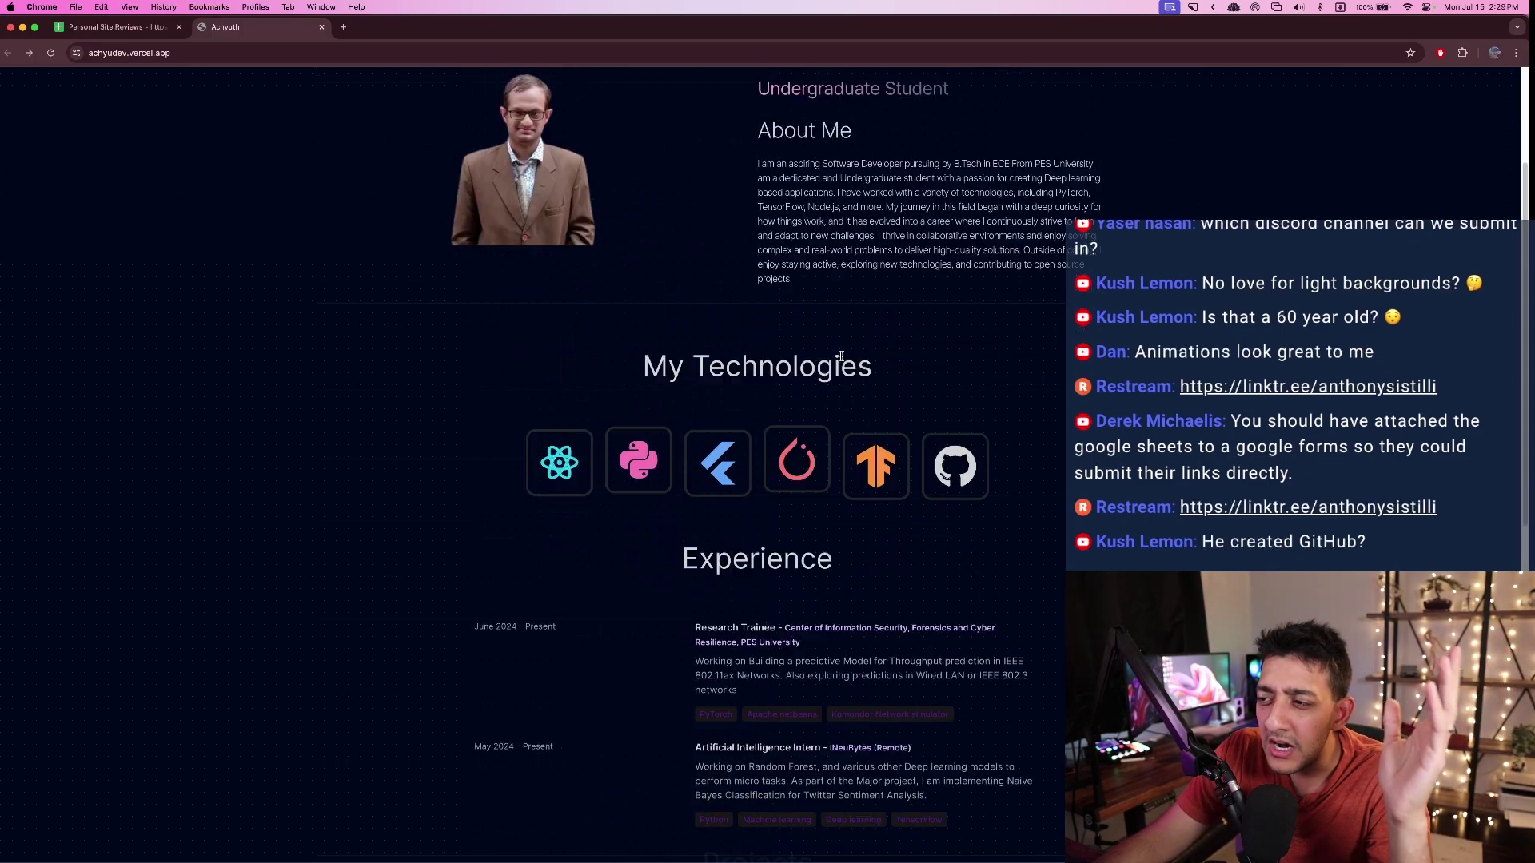
scroll(839, 362, "down", 3)
scroll(839, 361, "down", 3)
scroll(792, 324, "up", 2)
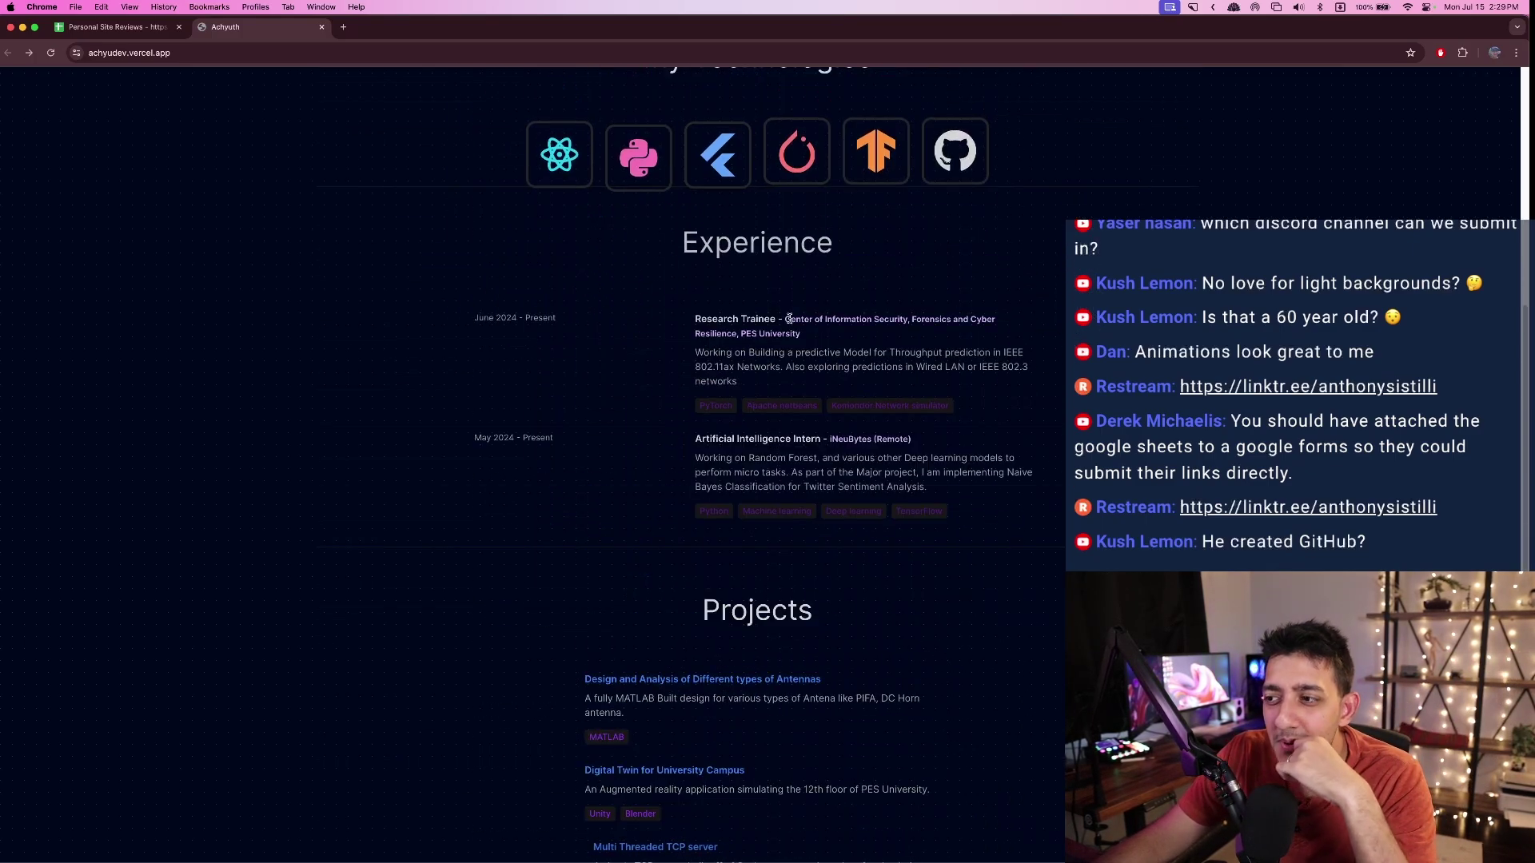
left_click(730, 331)
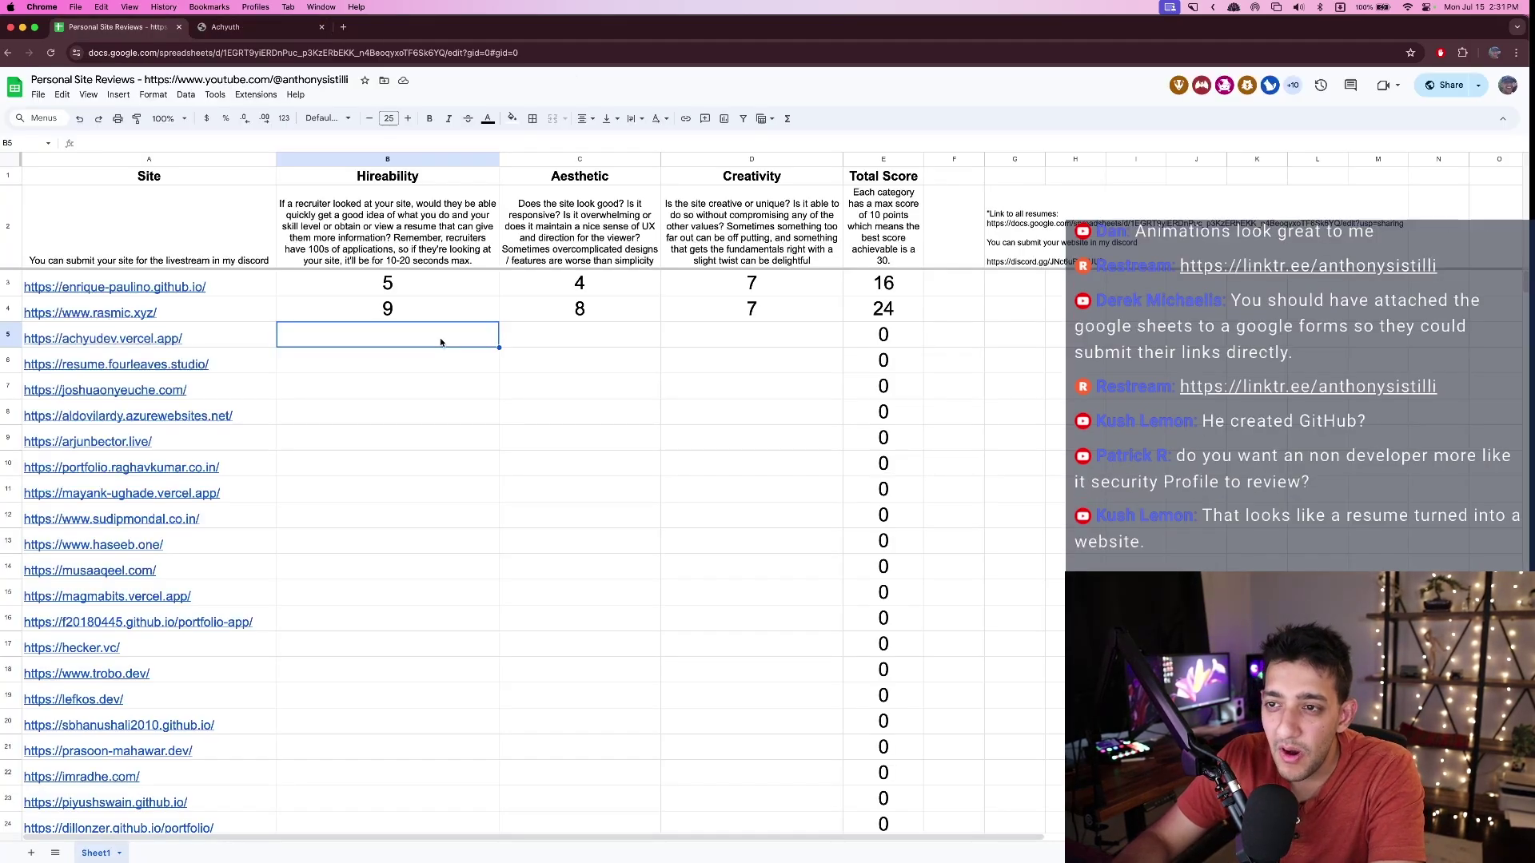
key("Tab")
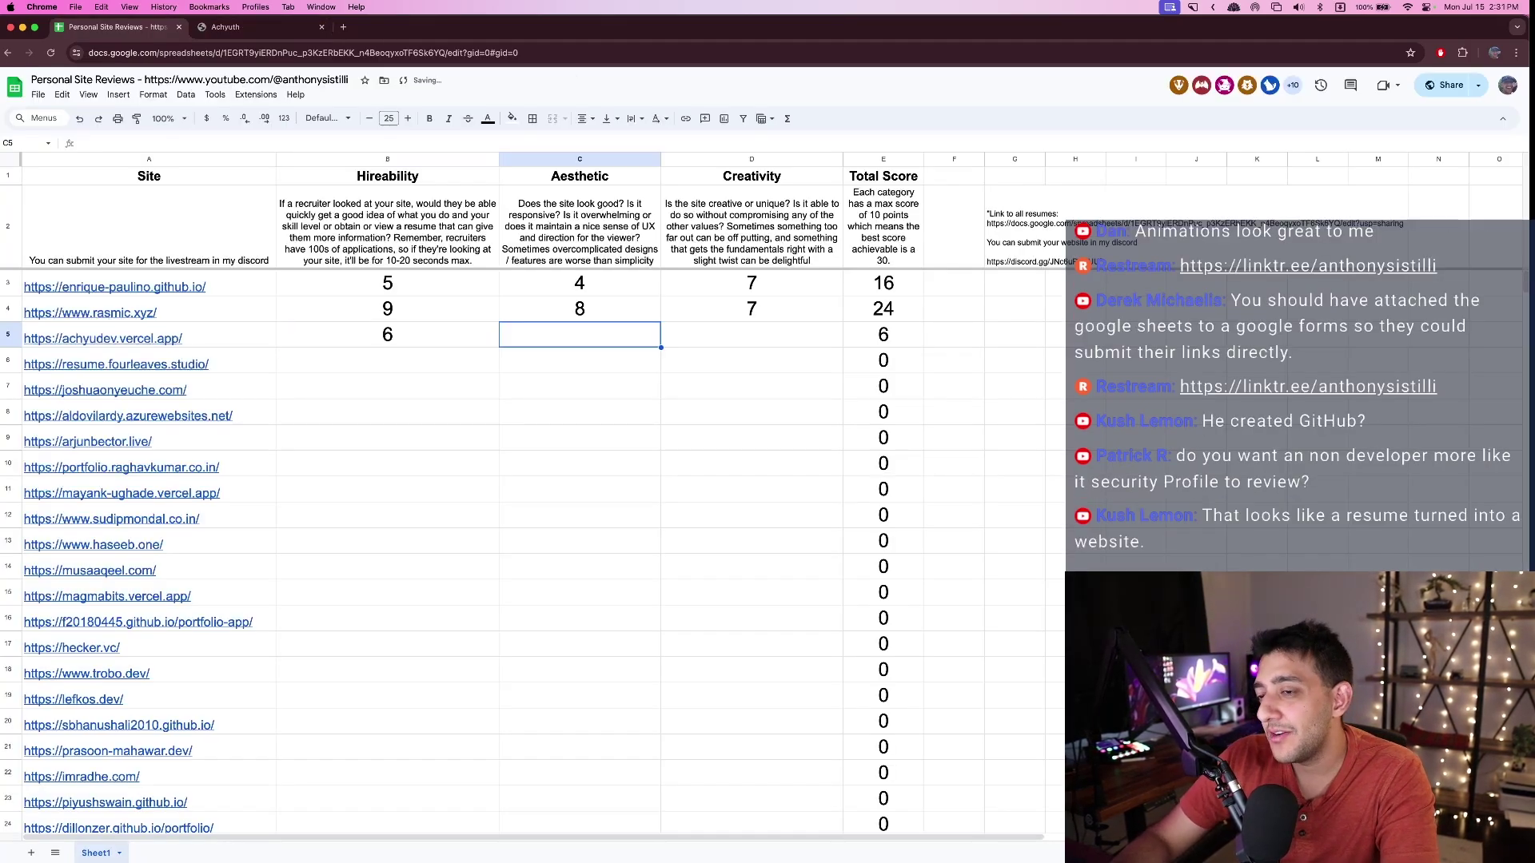
type("6")
key("Tab")
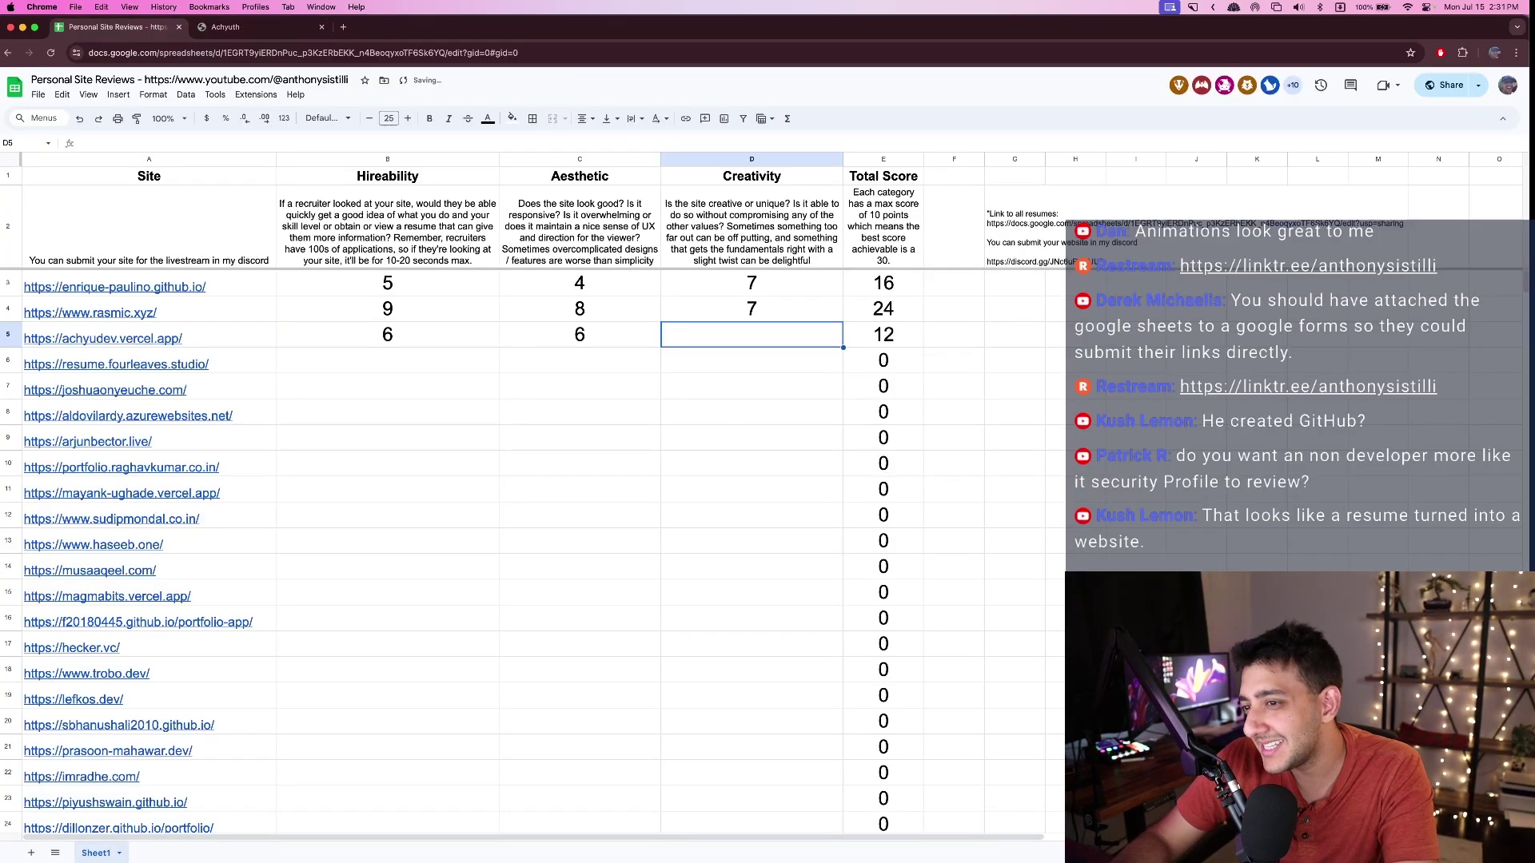
key("Left")
key("ctrl+Tab")
scroll(378, 192, "down", 3)
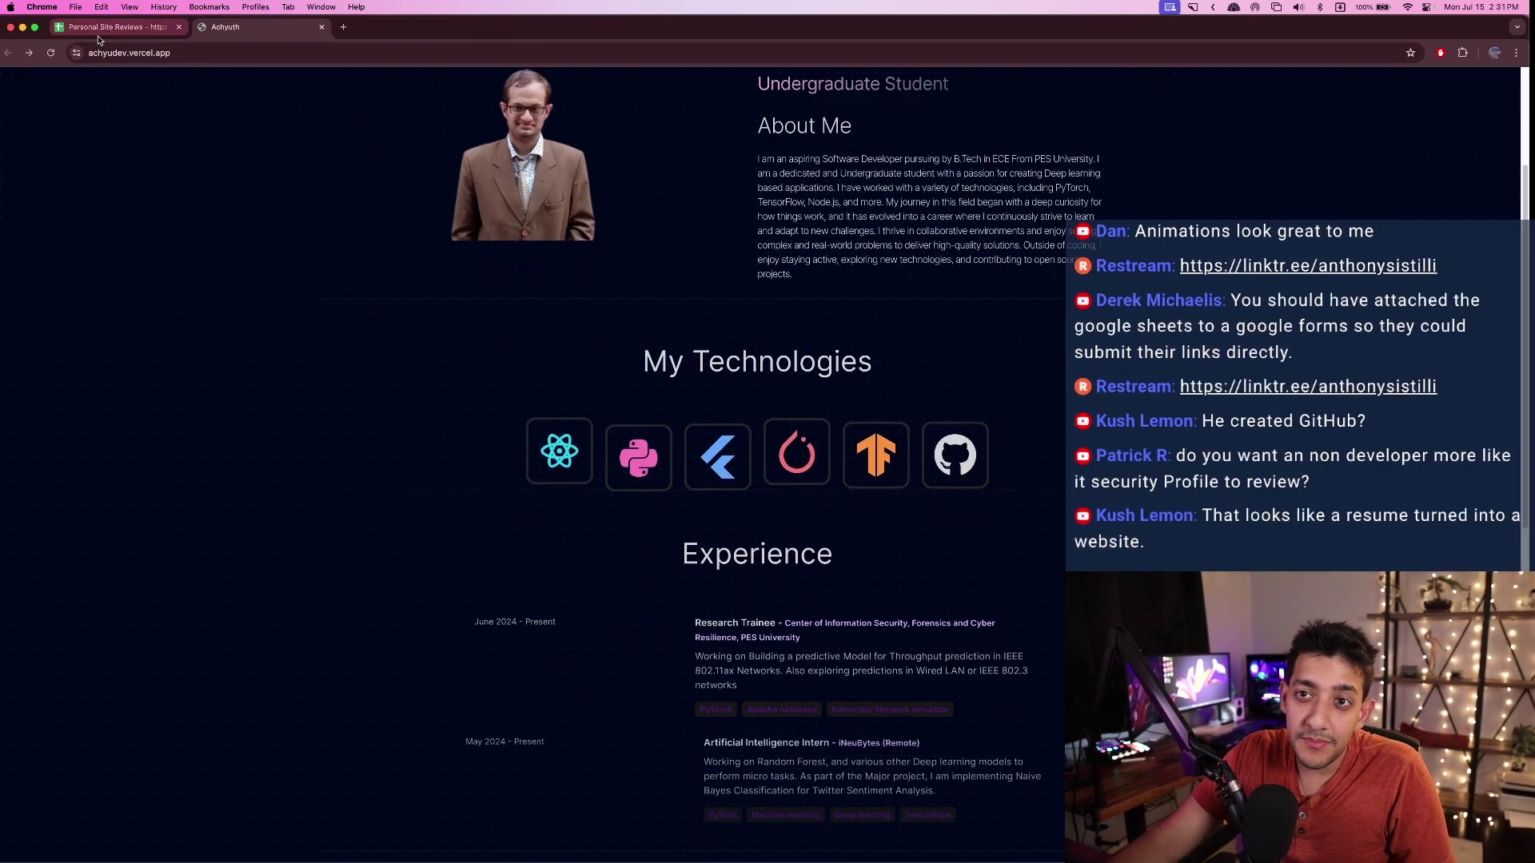
scroll(1045, 315, "down", 3)
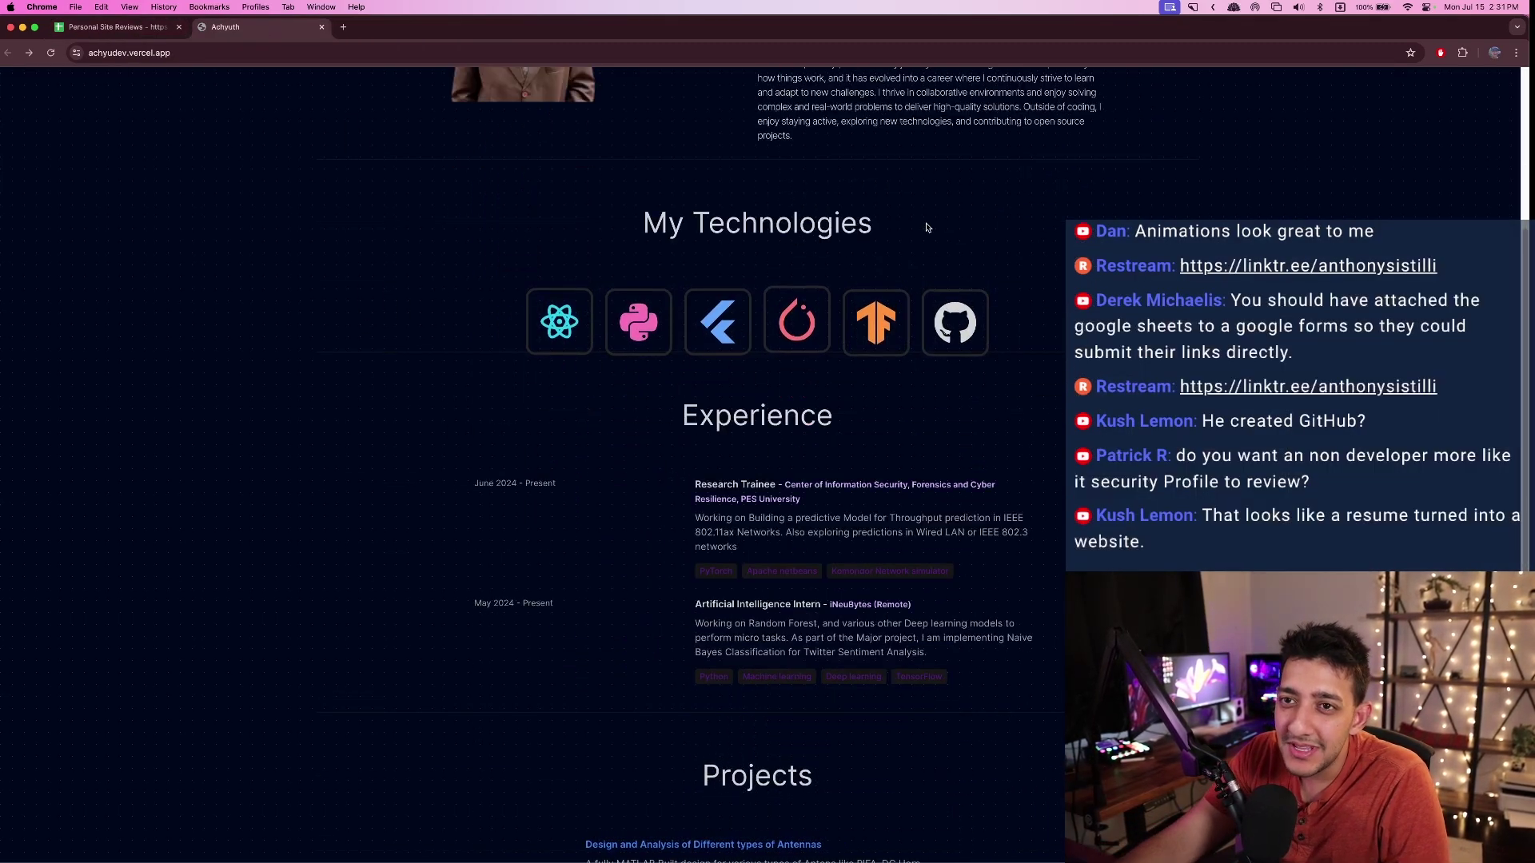
scroll(925, 230, "up", 4)
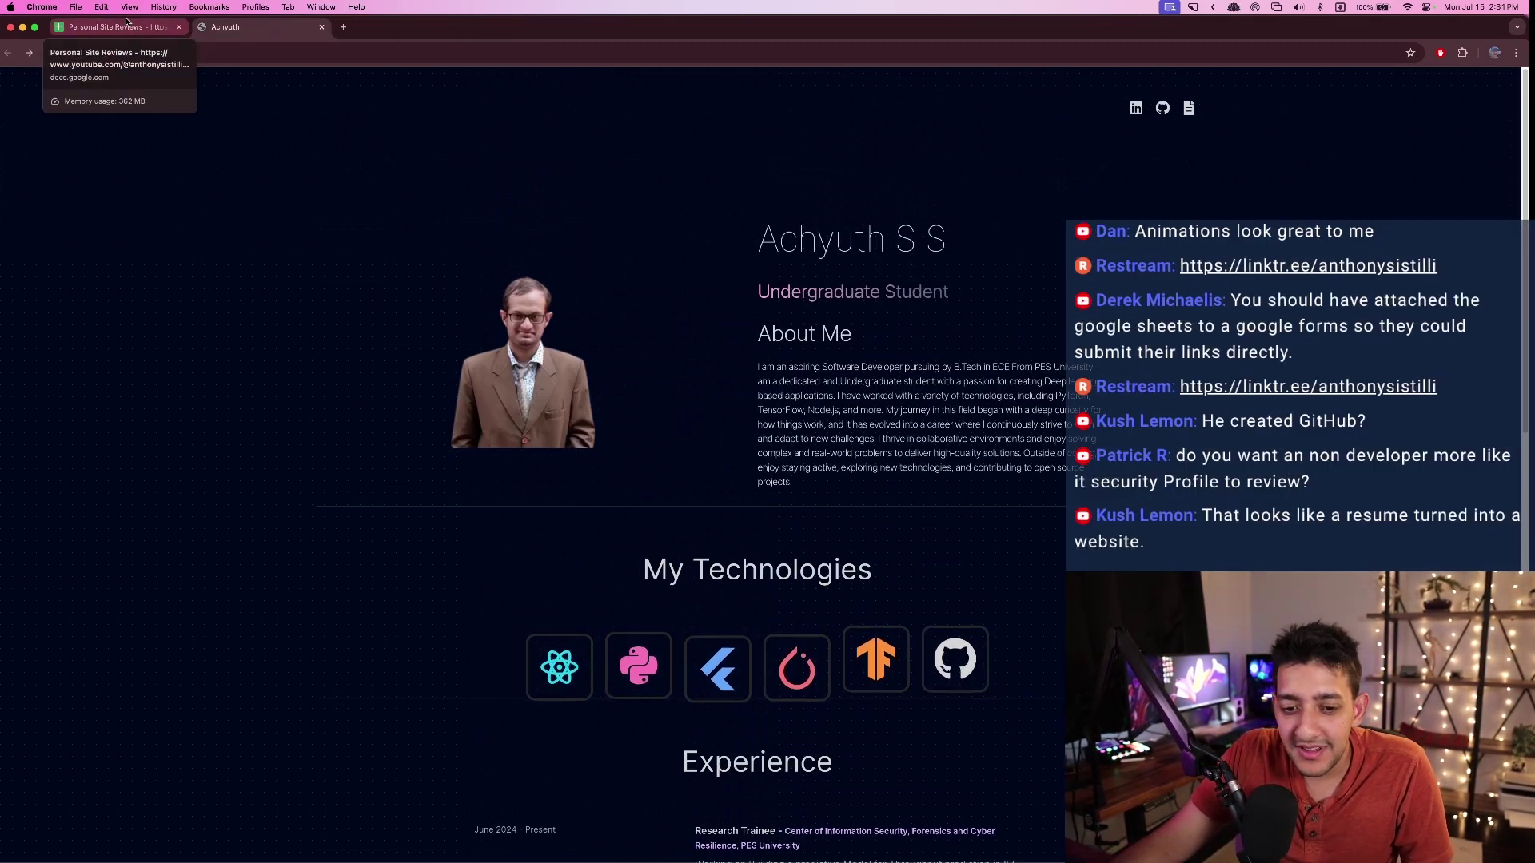
left_click(125, 21)
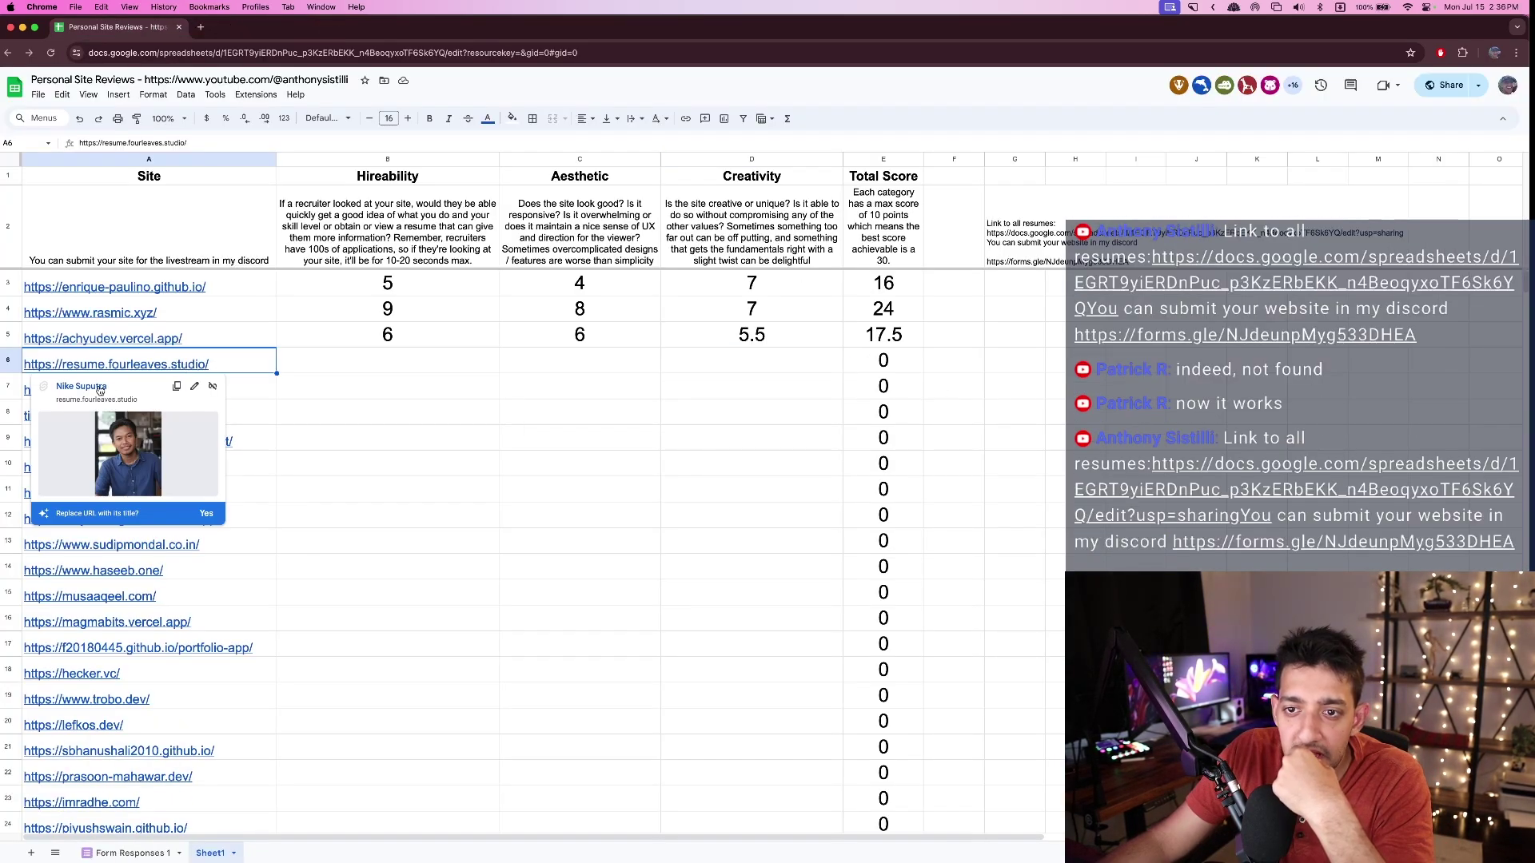
- Open resume.fourleaves.studio in a new tab and zoom in on the page
left_click(99, 389)
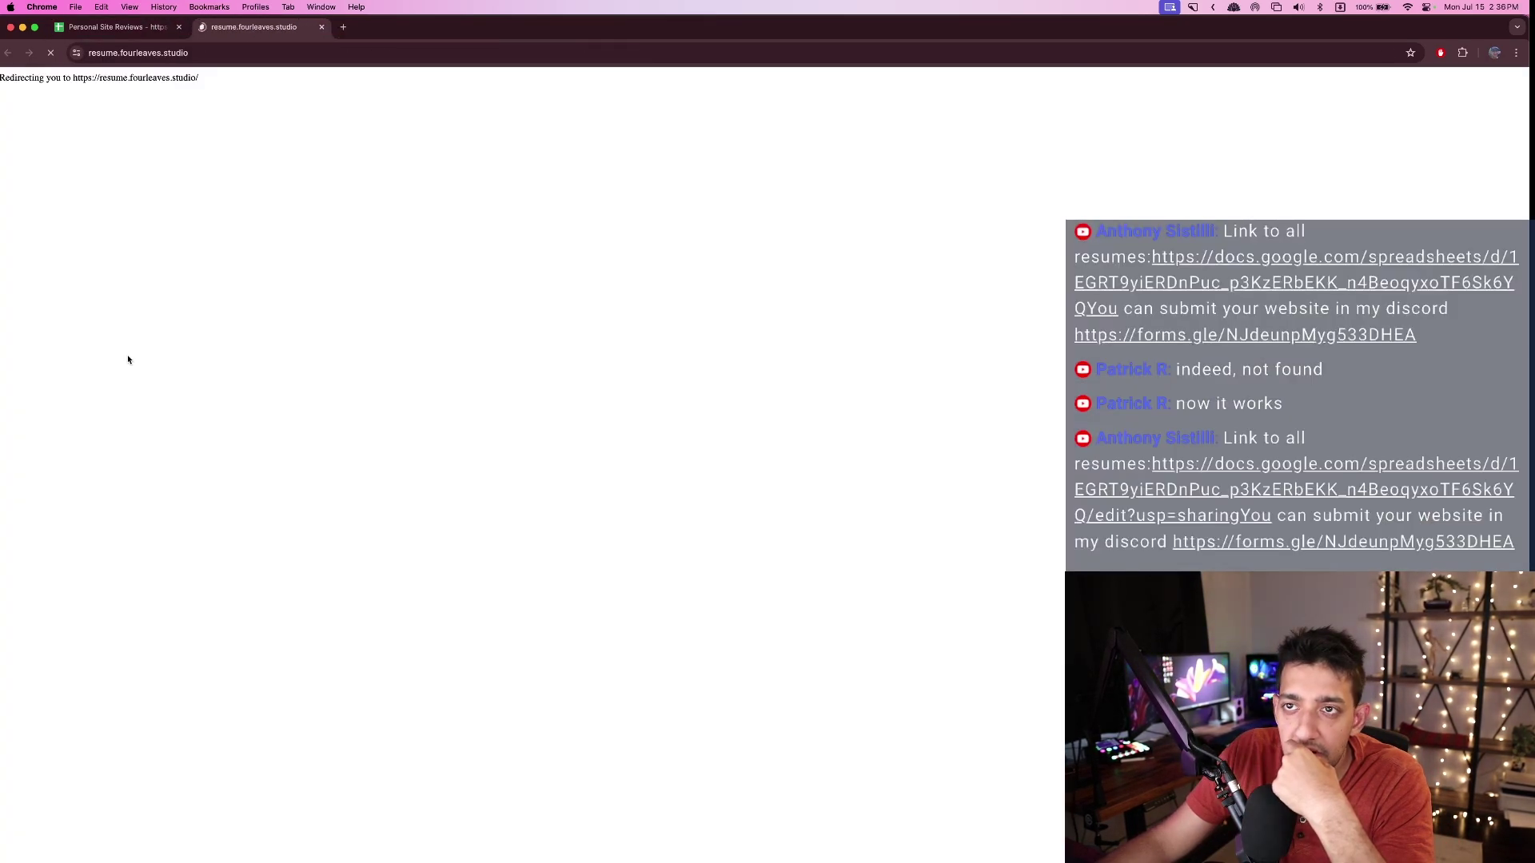
scroll(327, 477, "down", 3)
scroll(326, 477, "down", 5)
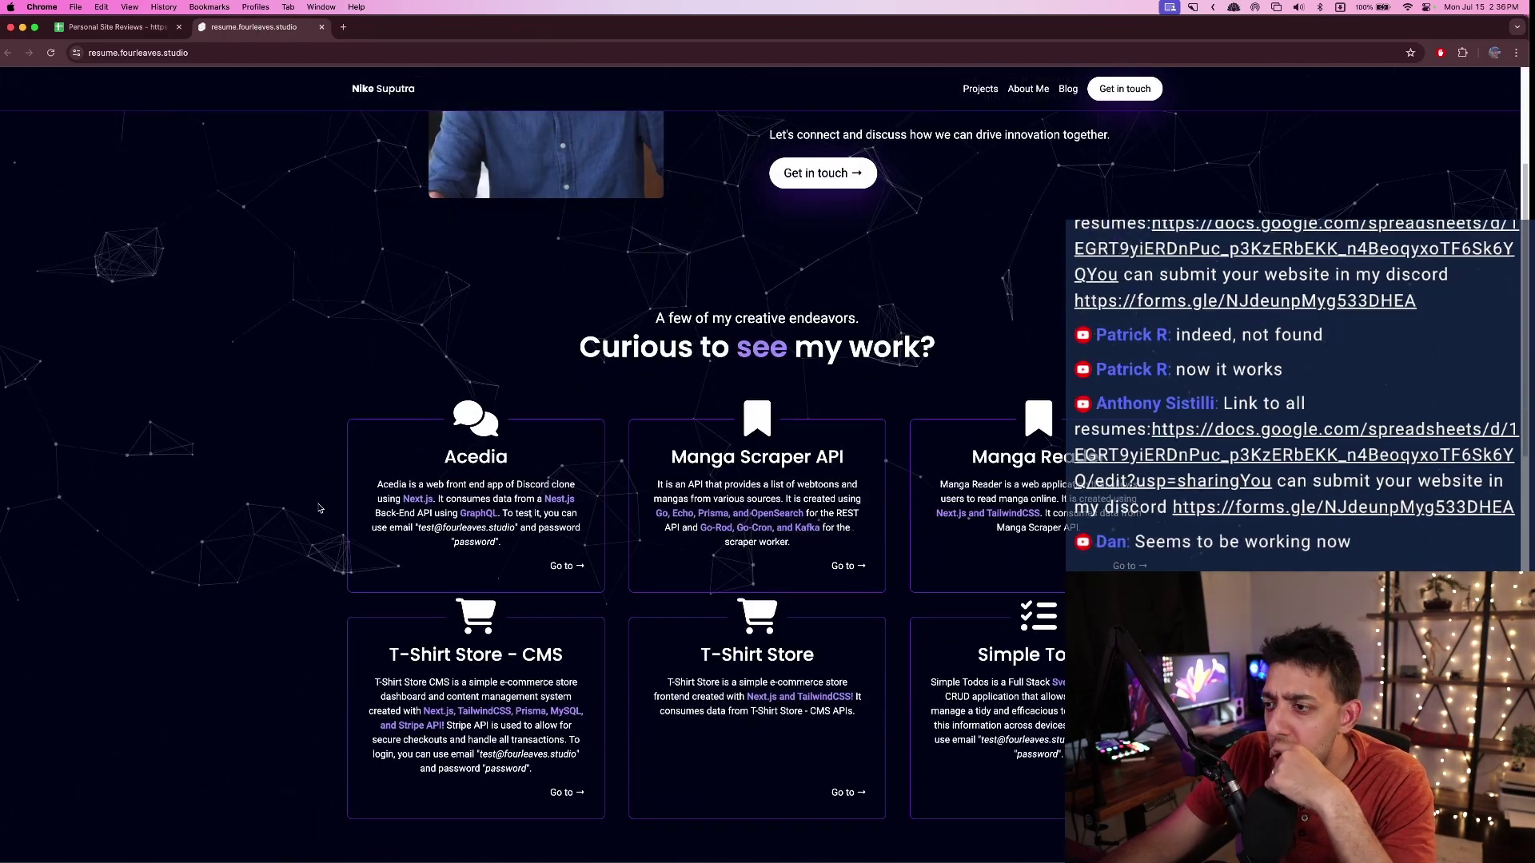
scroll(626, 349, "up", 15)
key("super+equal")
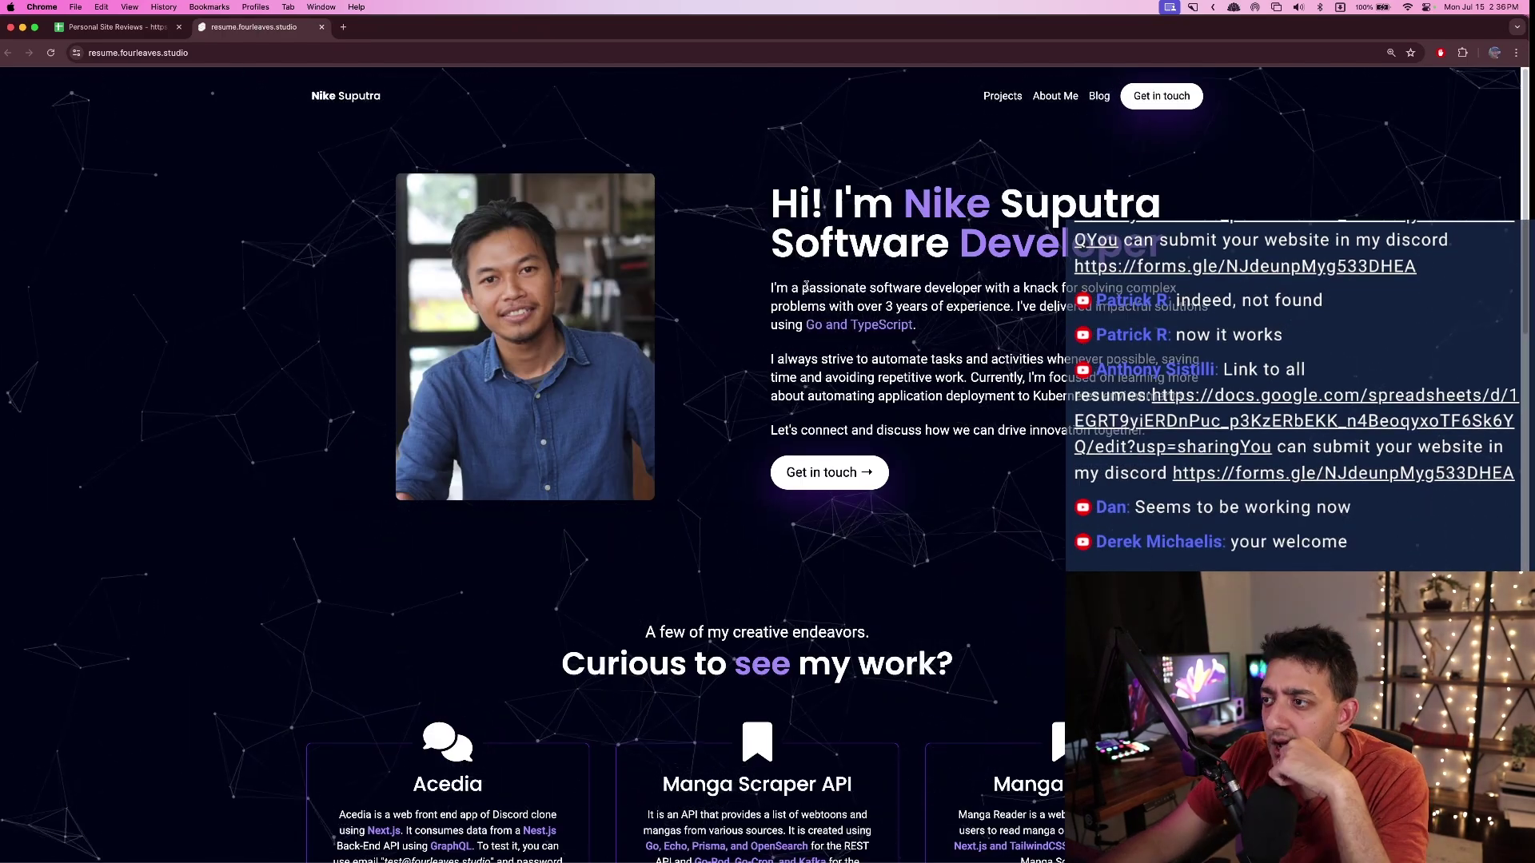
- Read the three intro paragraphs, then scroll down to the six project cards
left_click_drag(772, 288, 1019, 327)
left_click(1019, 326)
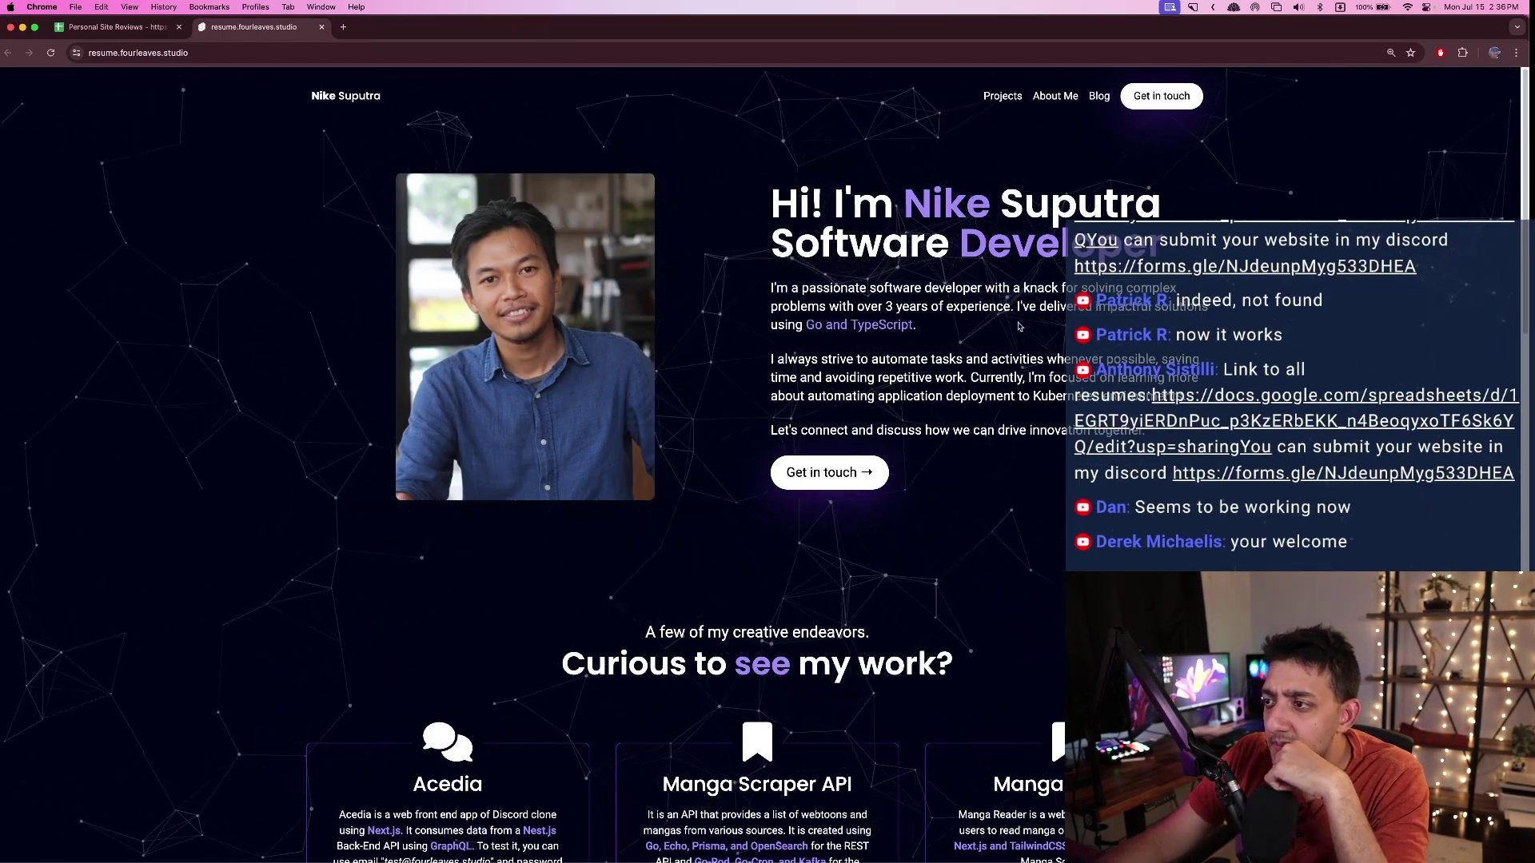
left_click_drag(1147, 431, 772, 284)
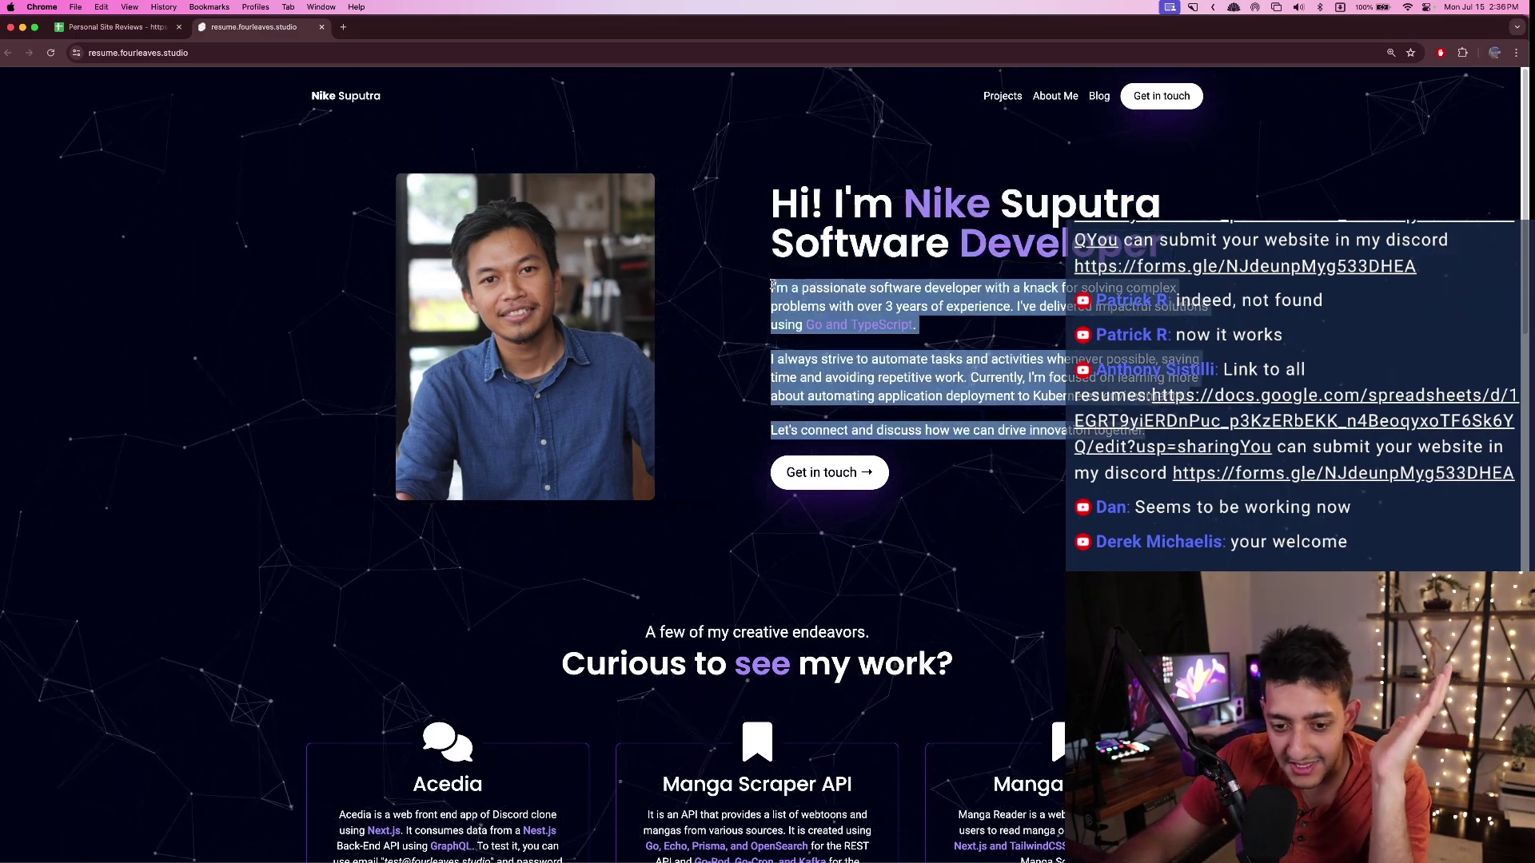
left_click_drag(773, 285, 1148, 432)
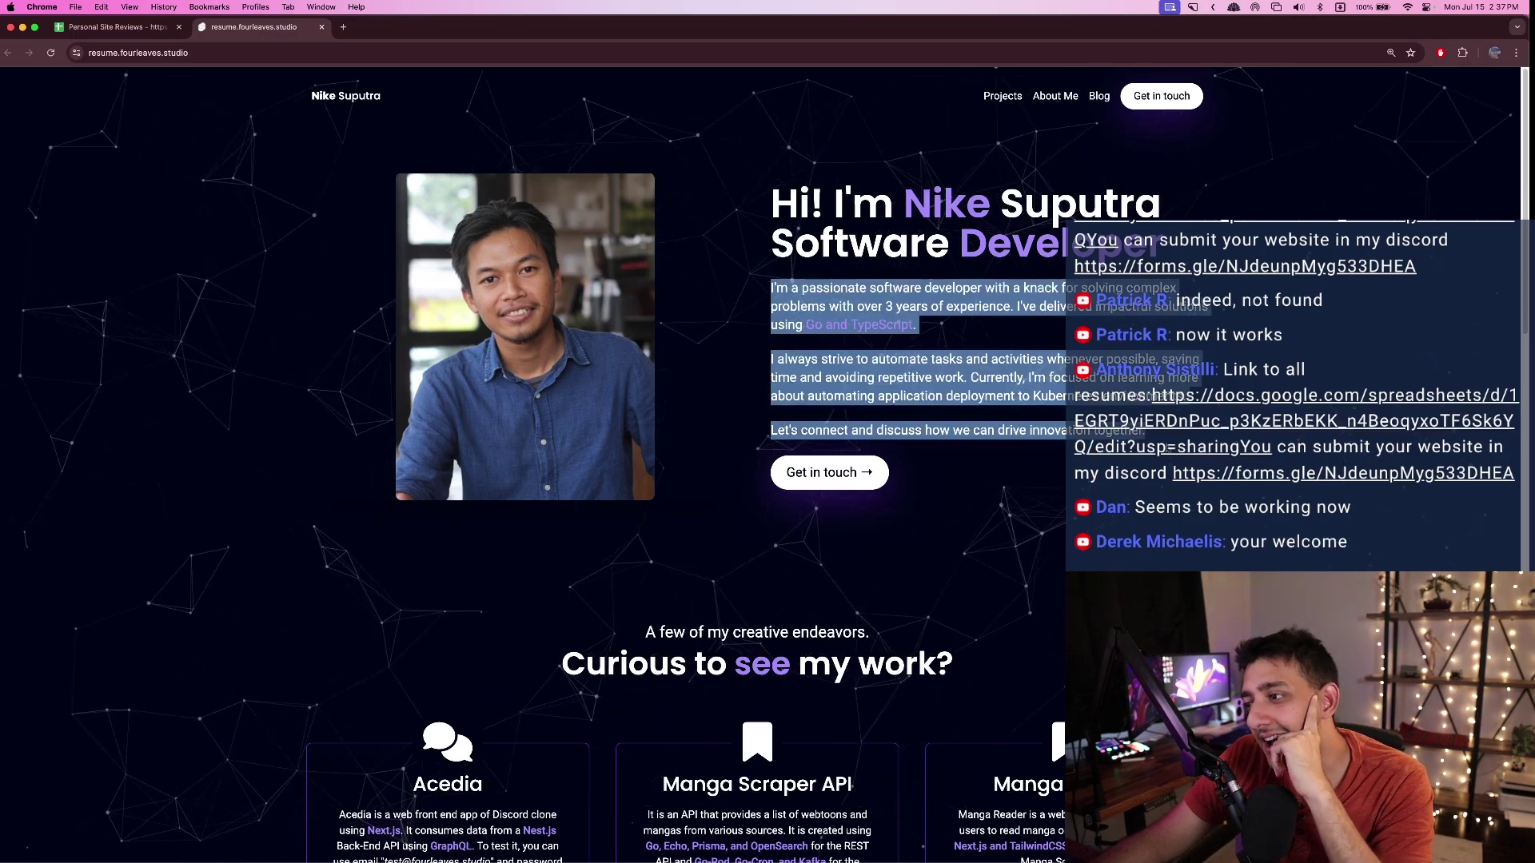
left_click(1148, 431)
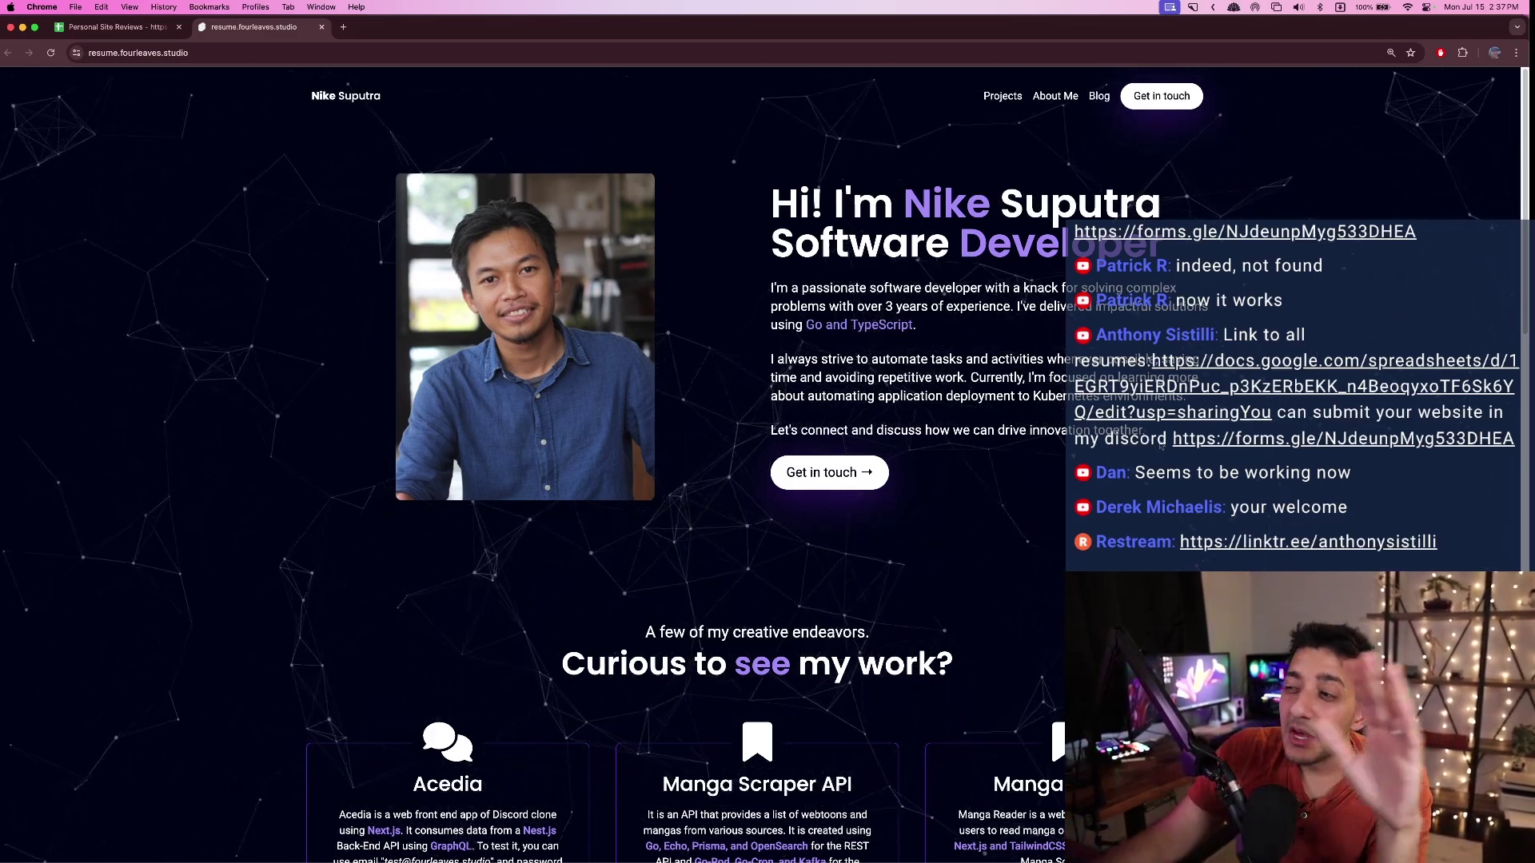
left_click_drag(1161, 446, 772, 286)
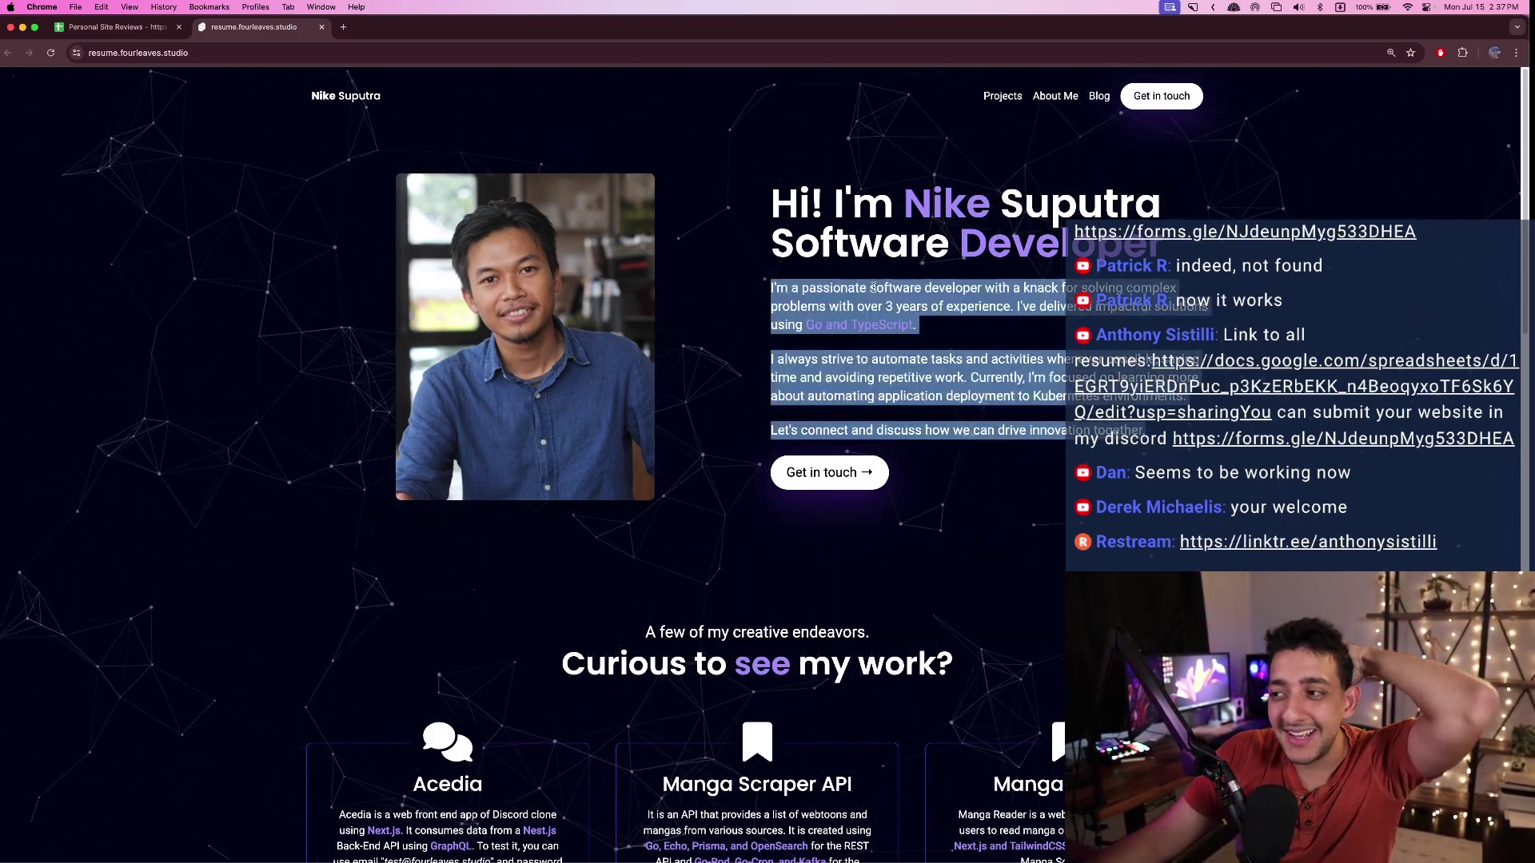
left_click(873, 288)
double_click(871, 288)
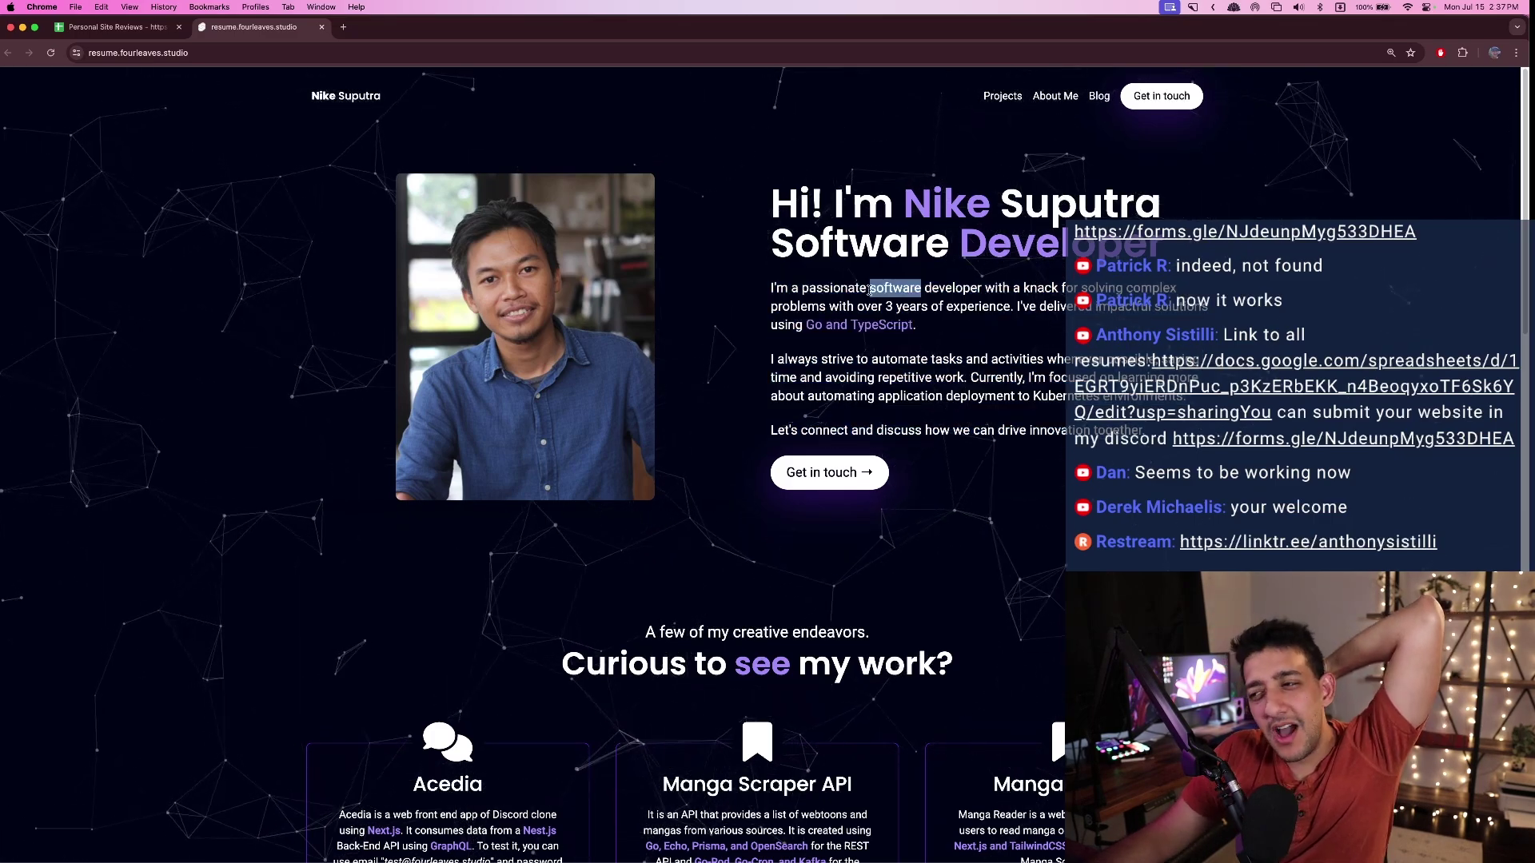
left_click(872, 289)
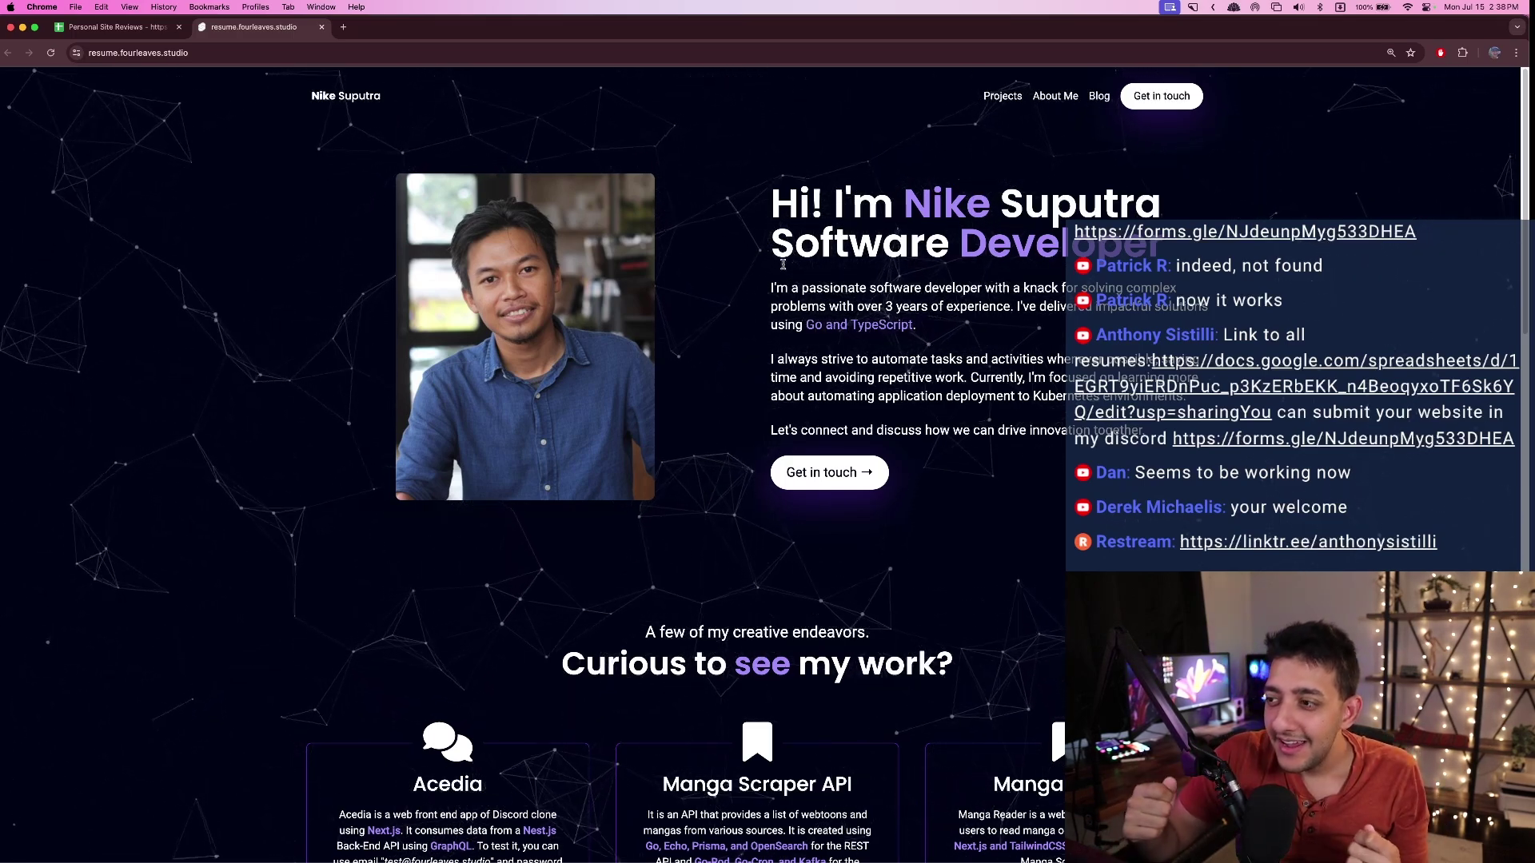
scroll(520, 325, "down", 6)
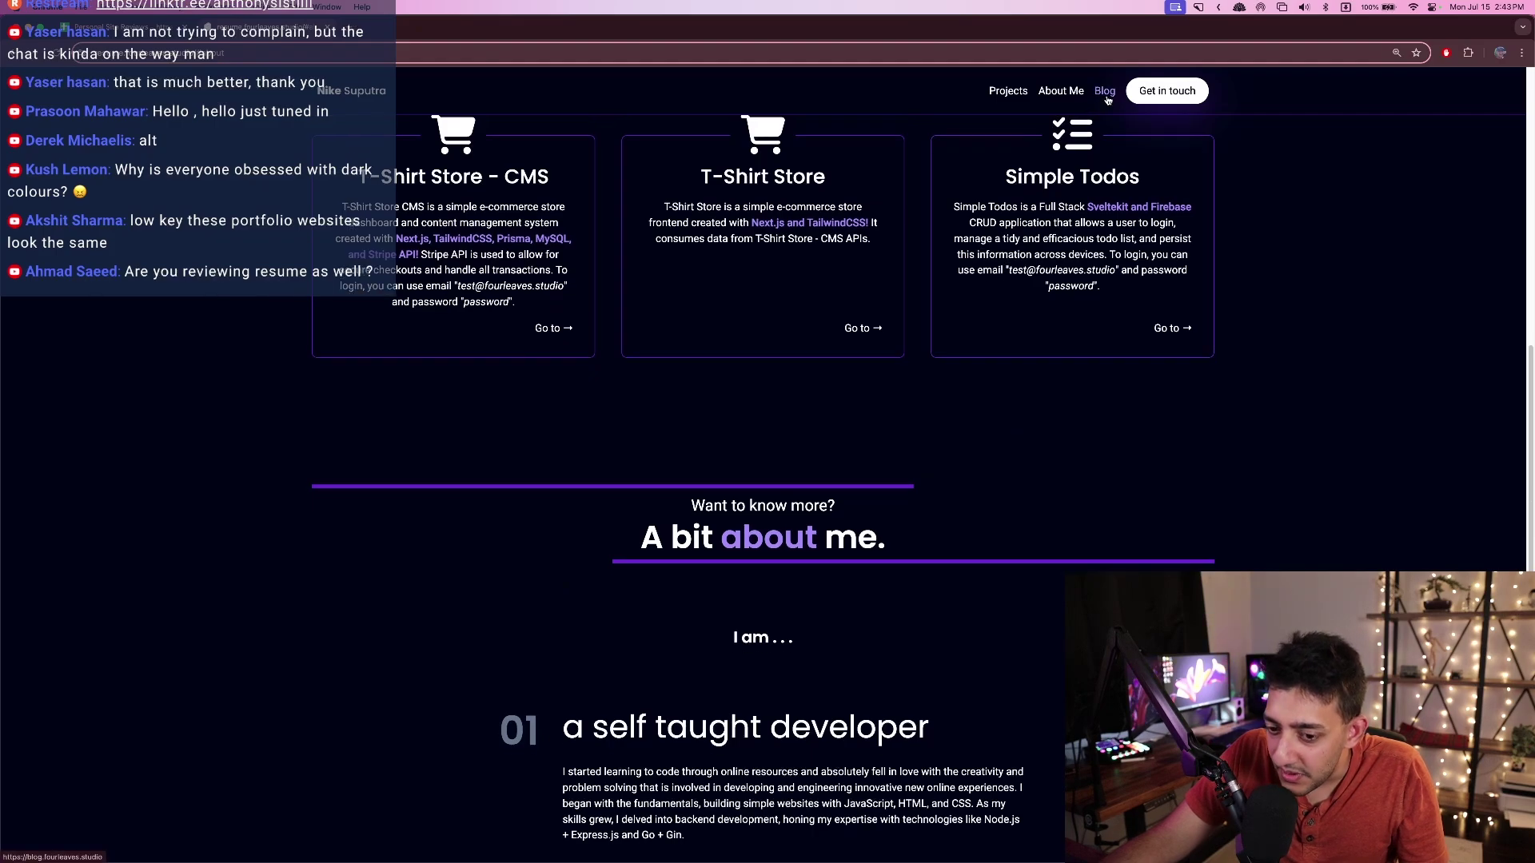
- Follow the portfolio's blog link to the YouTube video, then close it and return to the portfolio
left_click(1105, 91)
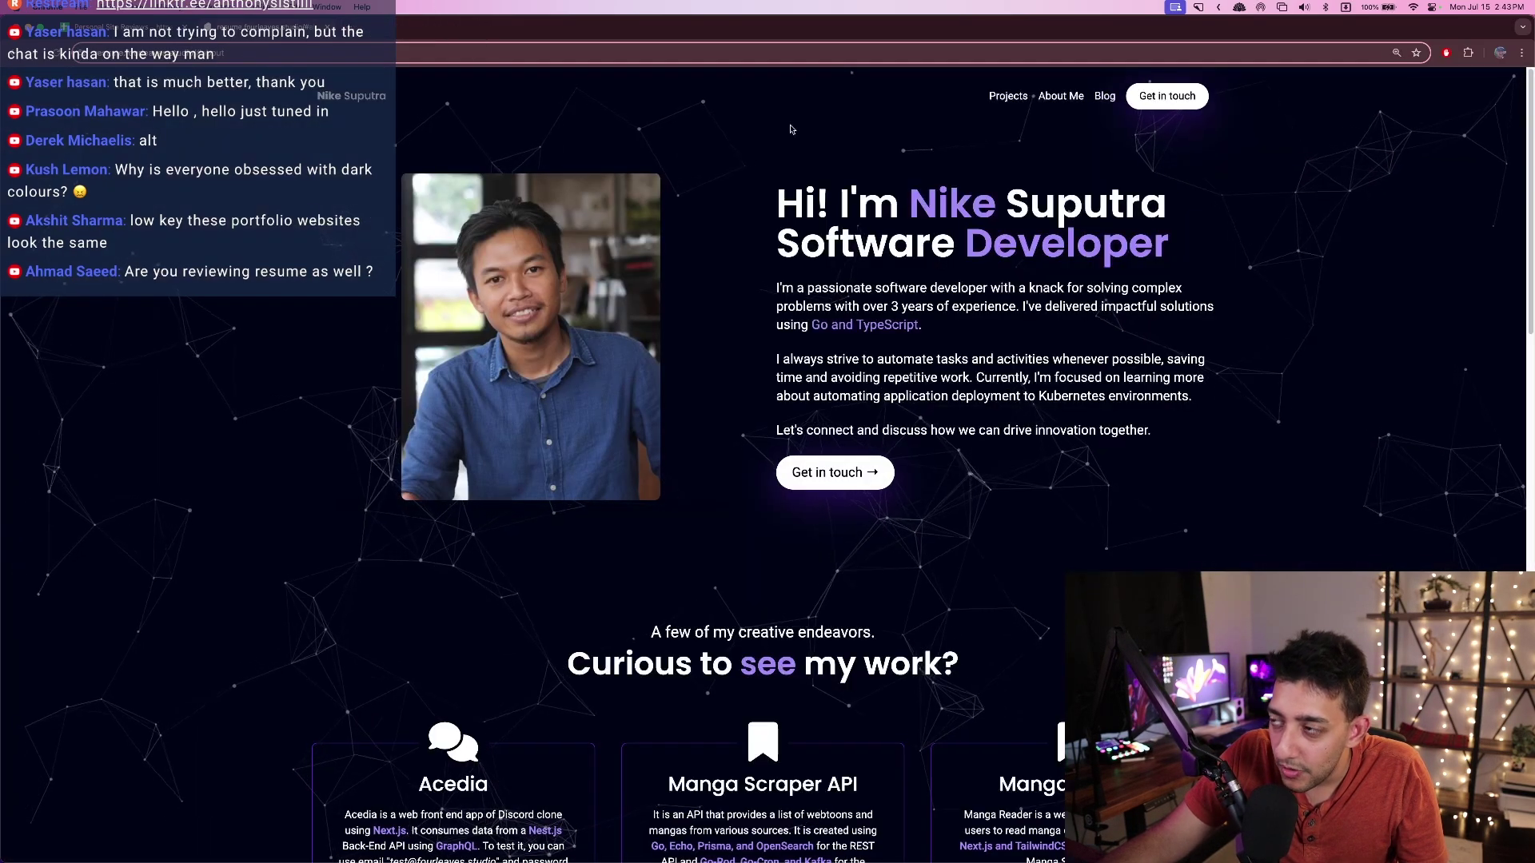
left_click(620, 75)
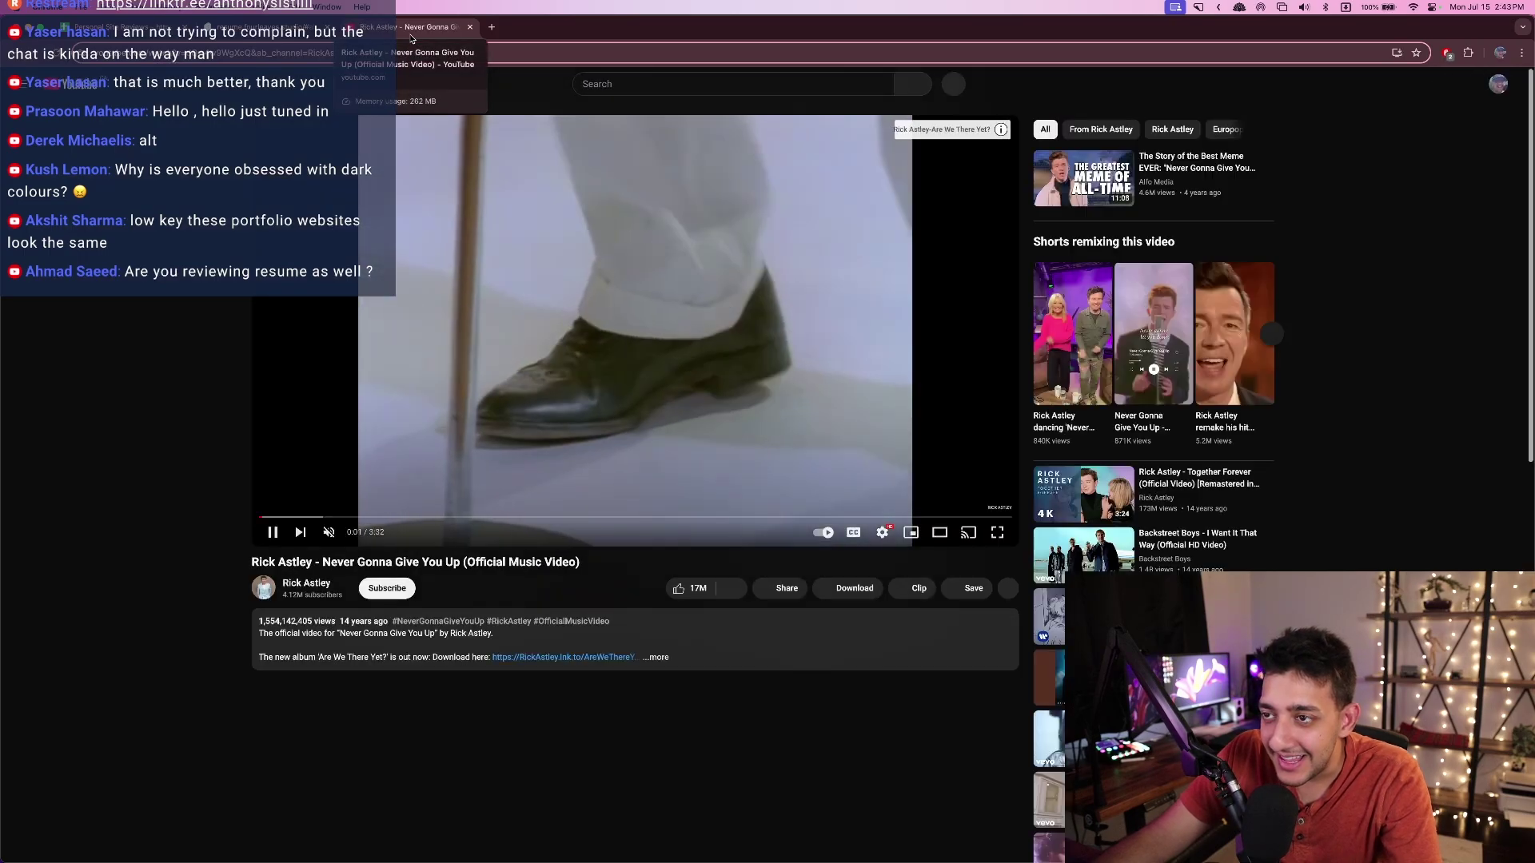
key("ctrl+w")
key("ctrl+shift+Tab")
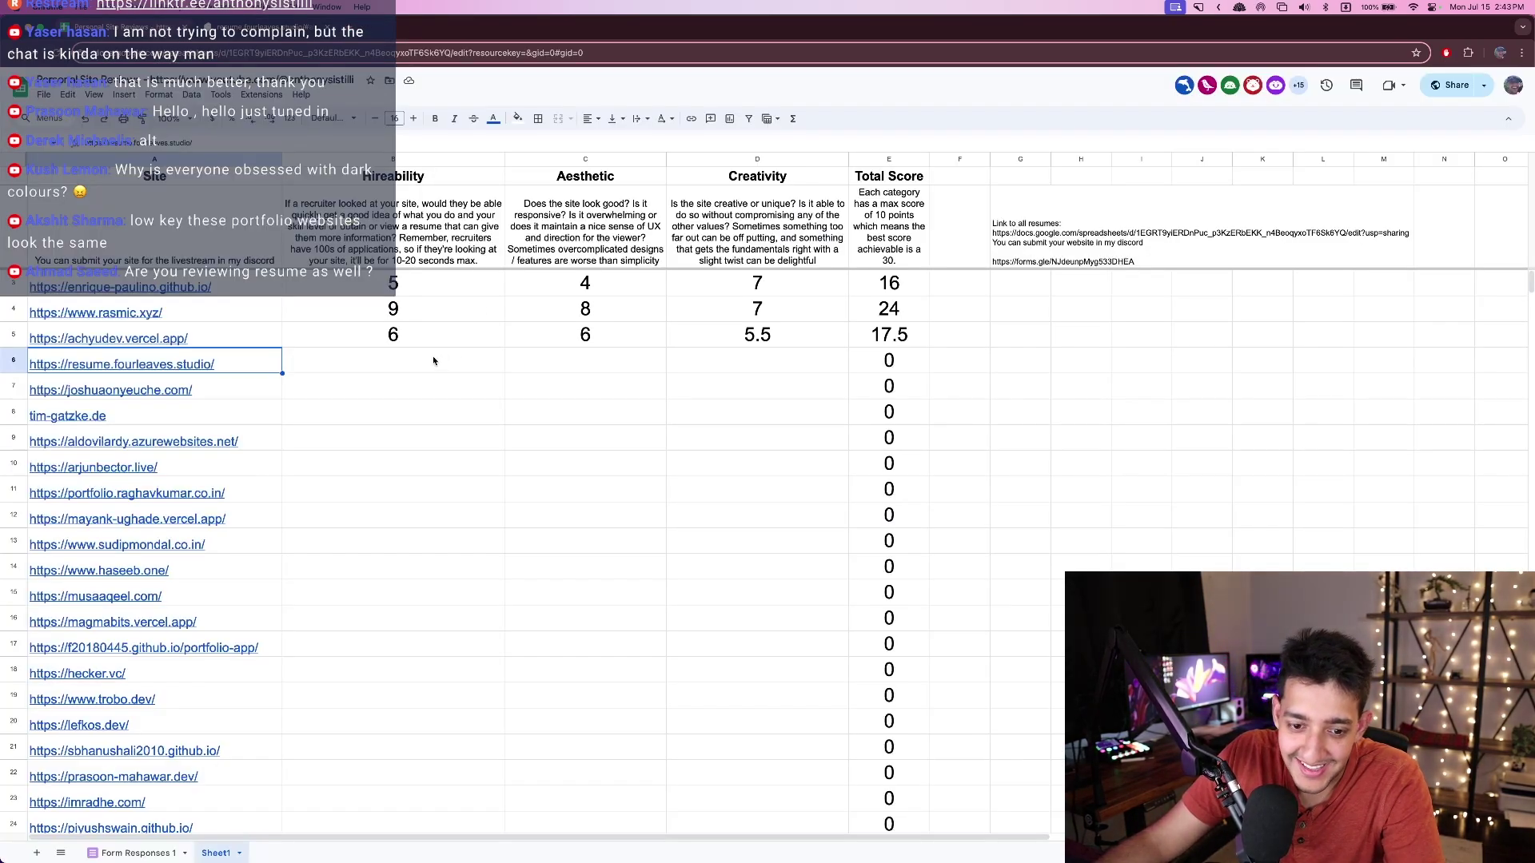
key("ctrl+Tab")
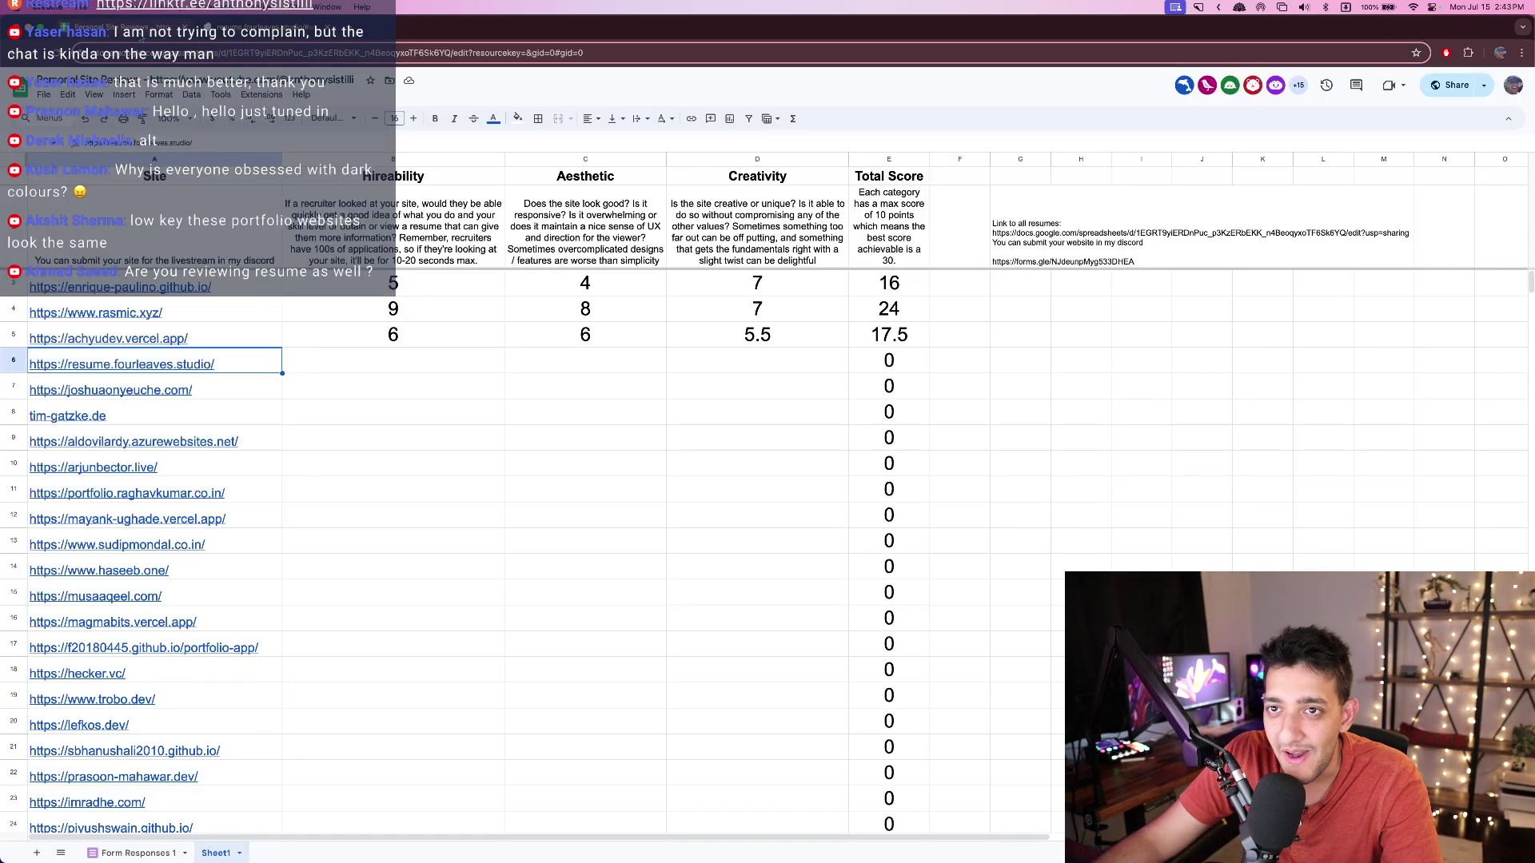
- Select B6 for resume.fourleaves.studio, then reopen the Nike Suputra blog link on YouTube
key("ctrl+shift+Tab")
left_click(375, 356)
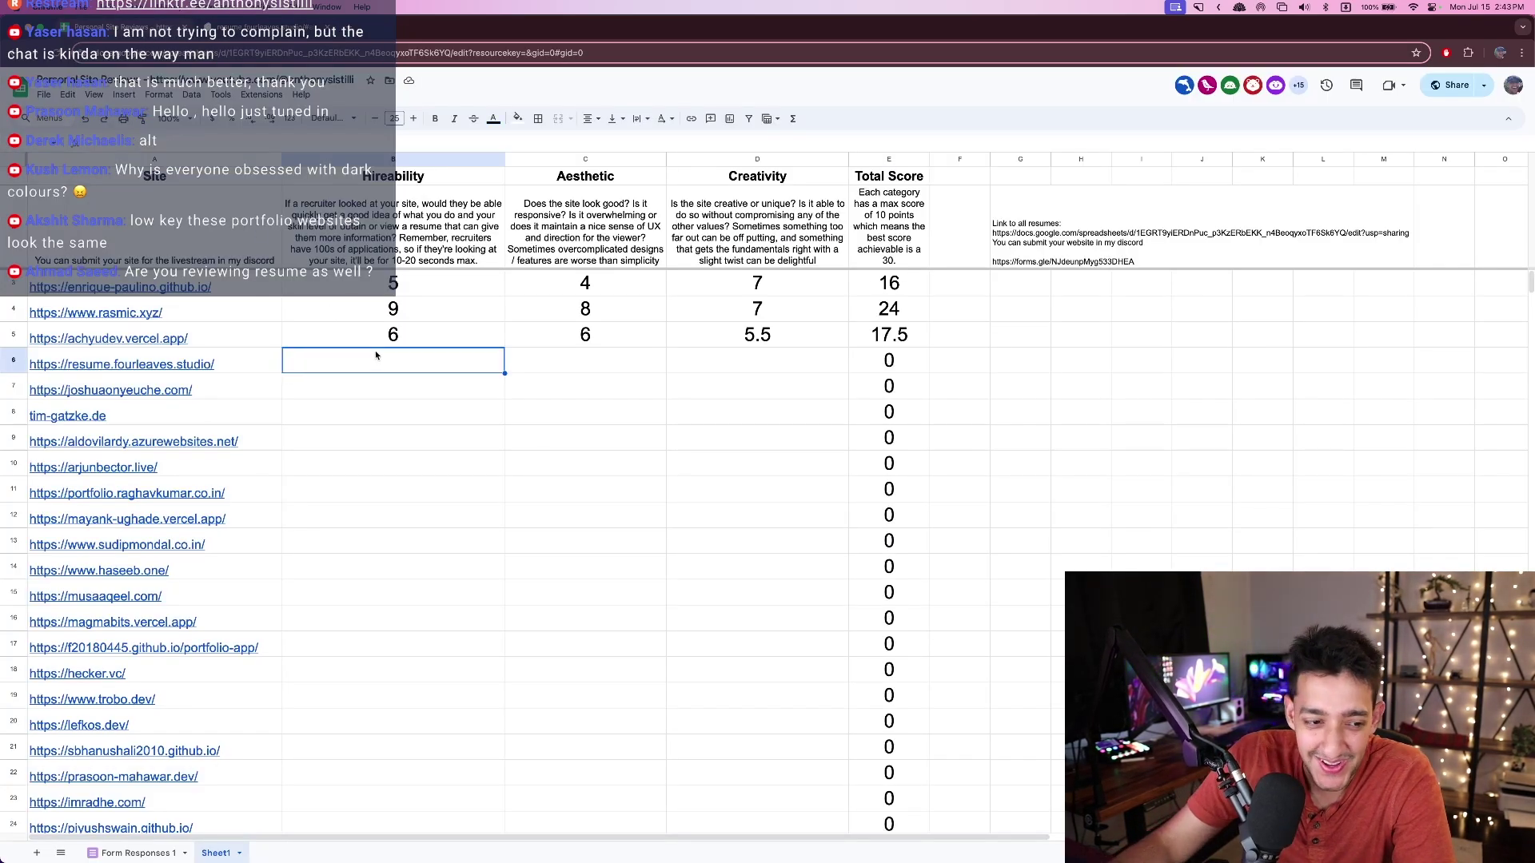
key("ctrl+Tab")
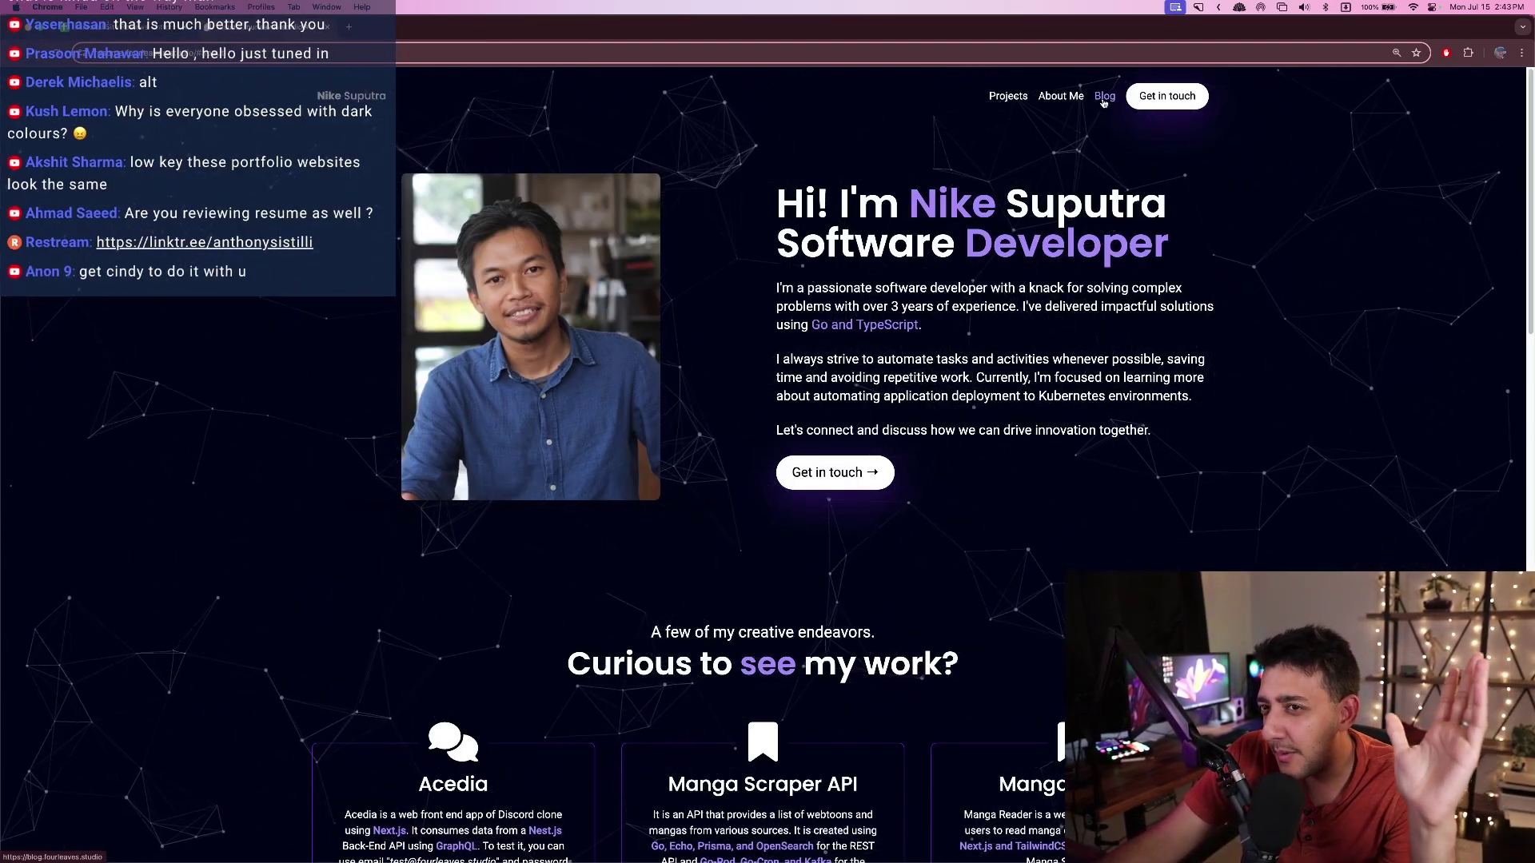
left_click(436, 20)
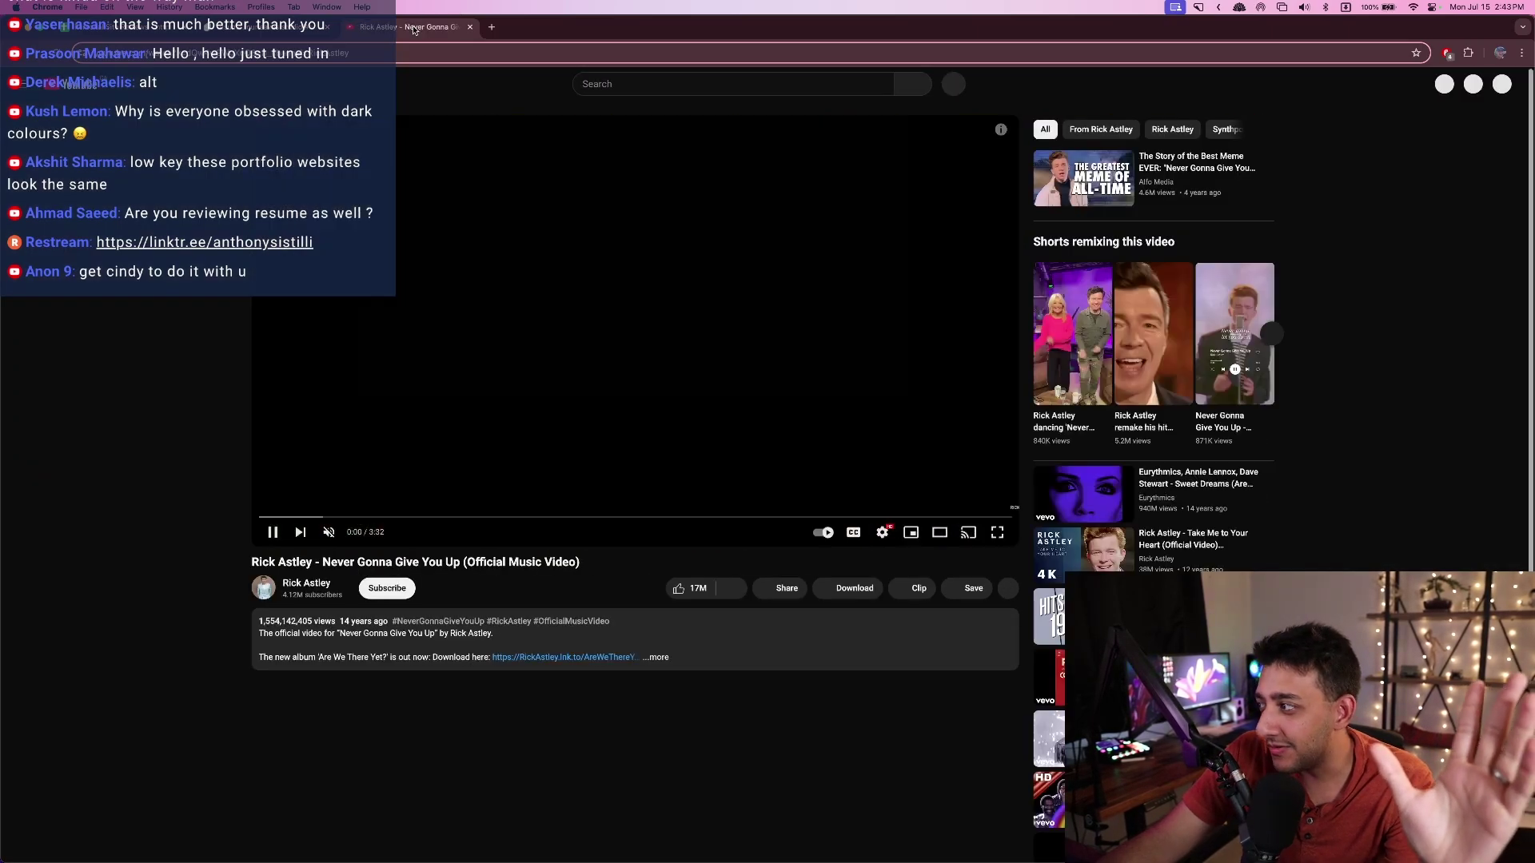
key("ctrl+1")
- Enter a Hireability score of 3 in B6 after trying 4 and 2
type("4")
key("Tab")
key("Left")
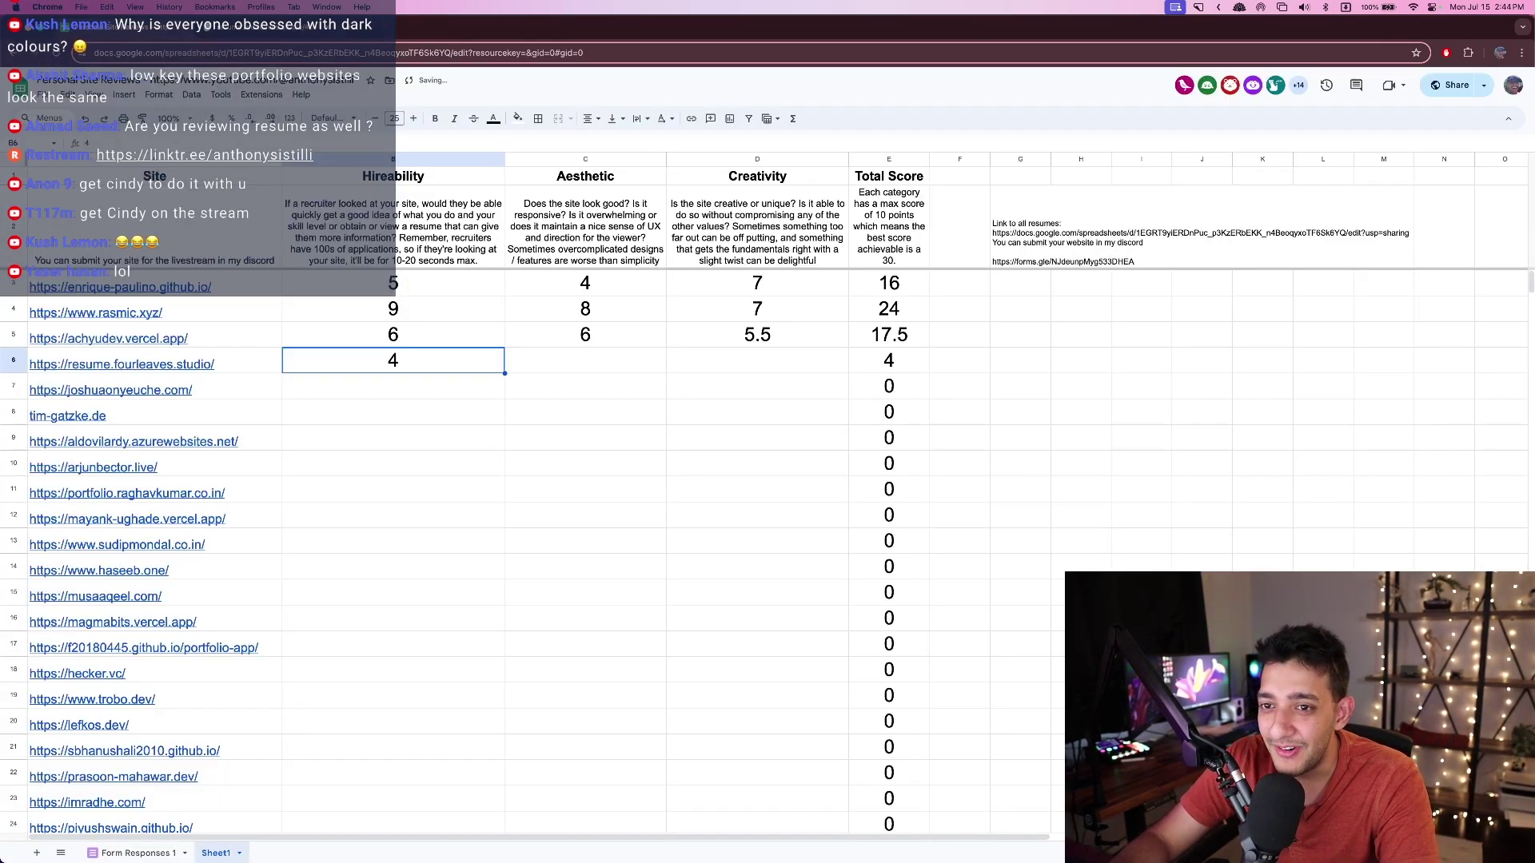
type("2")
key("Tab")
key("Left")
type("3")
key("Tab")
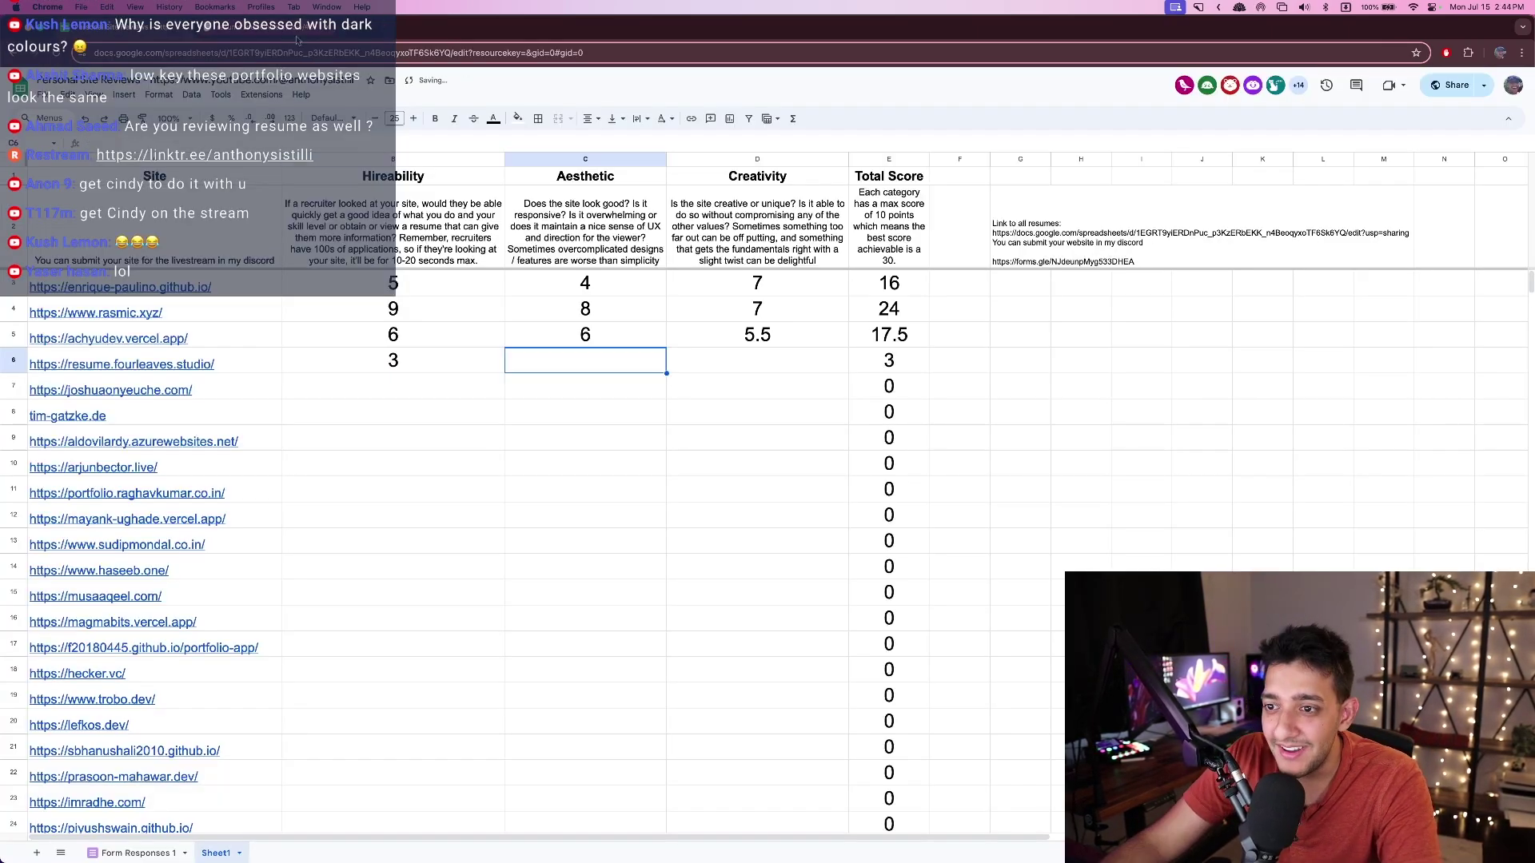
- Enter Aesthetic 6 and Creativity 5 so the Total Score reads 14
key("Down")
key("Up")
key("Left")
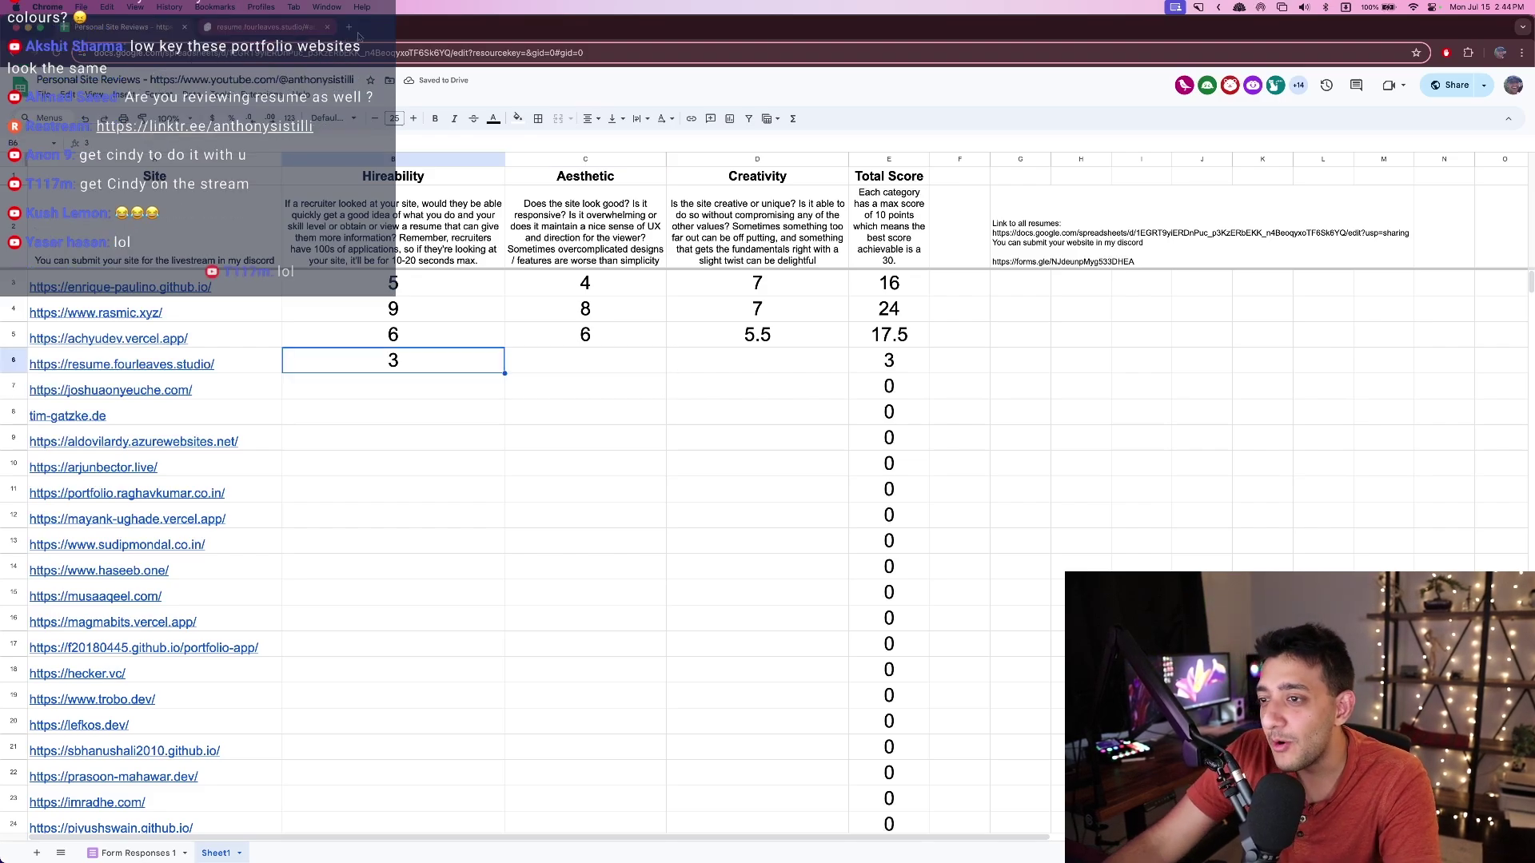
left_click(617, 350)
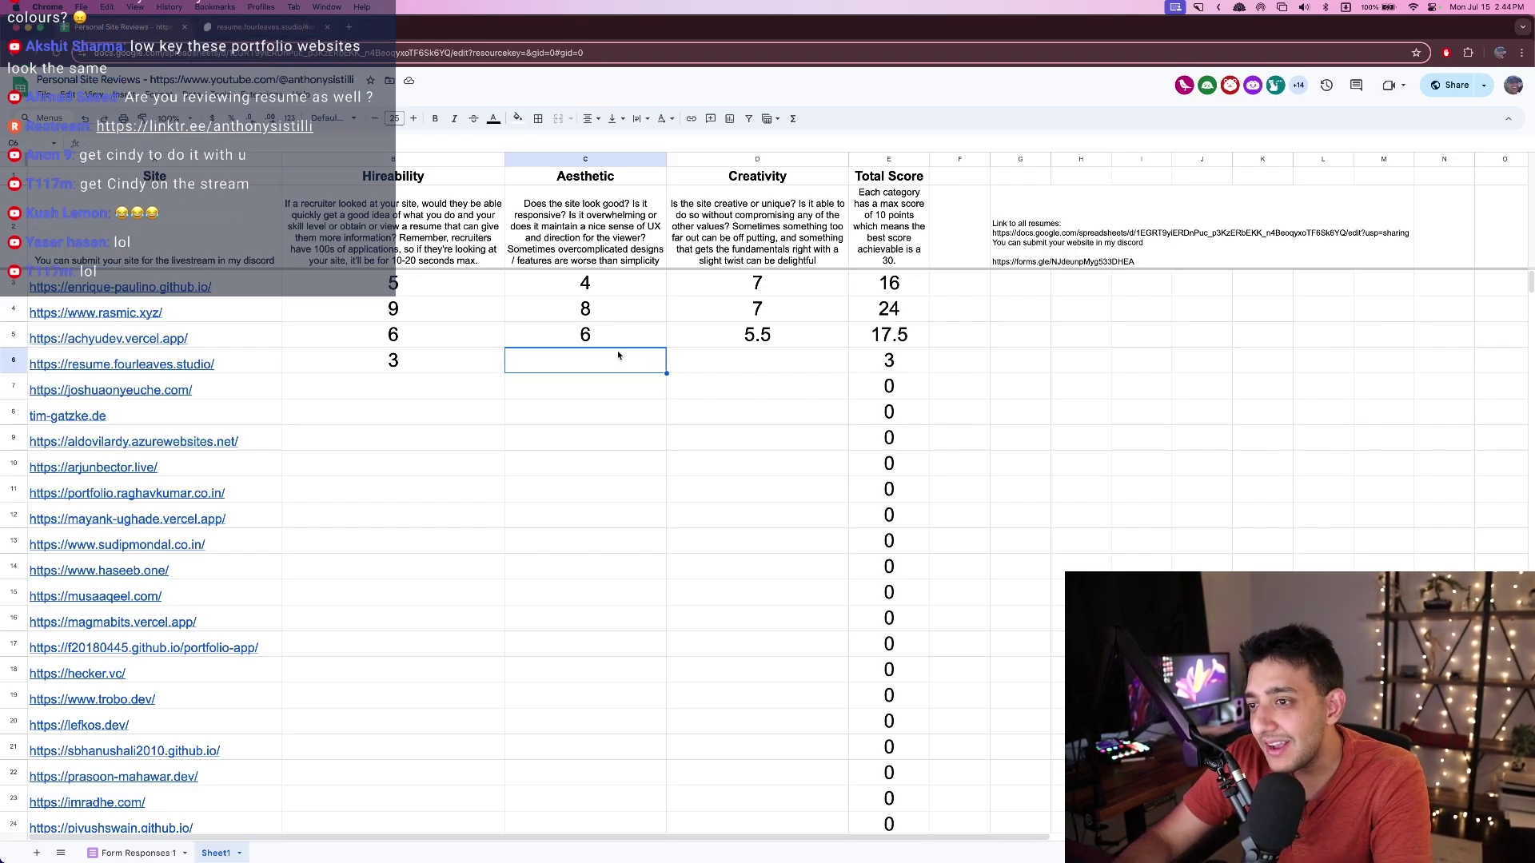
type("6")
key("Tab")
type("5")
key("Tab")
left_click(845, 446)
left_click(889, 412)
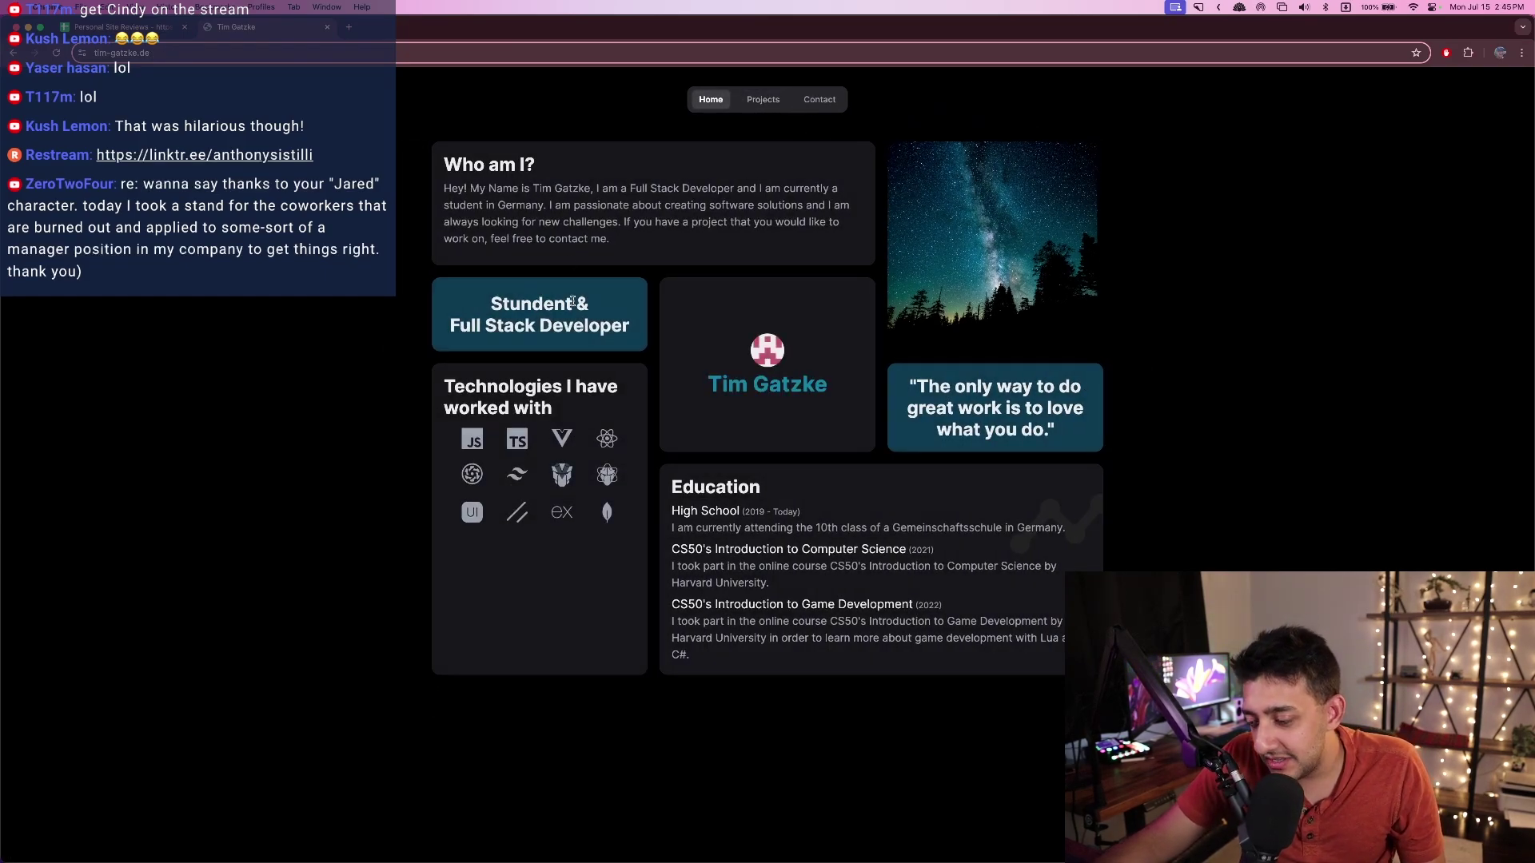
- Browse the tim-gatzke.de Contact page and return to Home
right_click(465, 362)
left_click(400, 362)
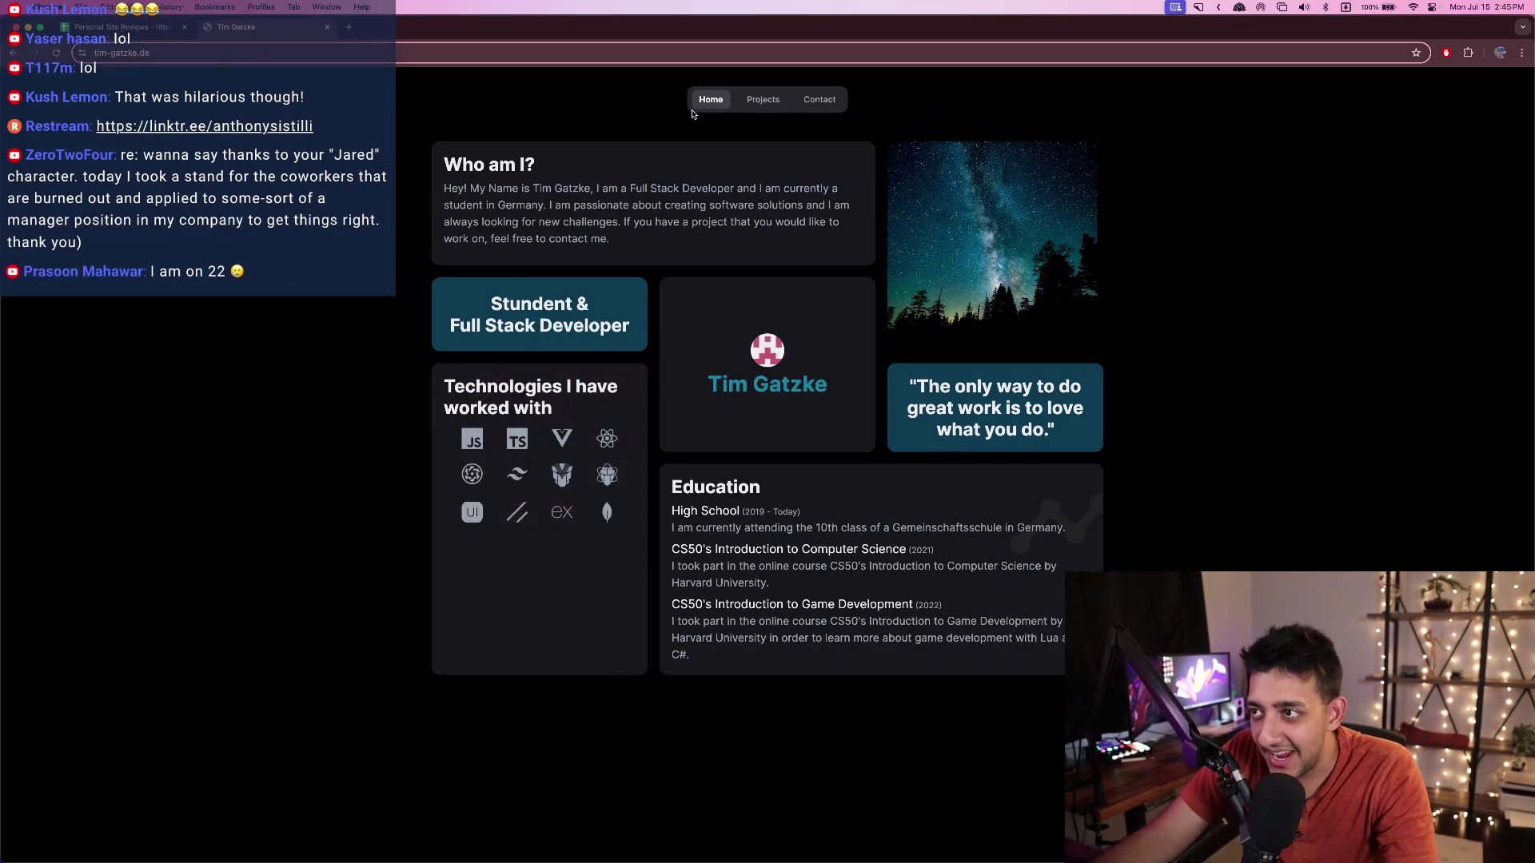
left_click(819, 99)
left_click(711, 100)
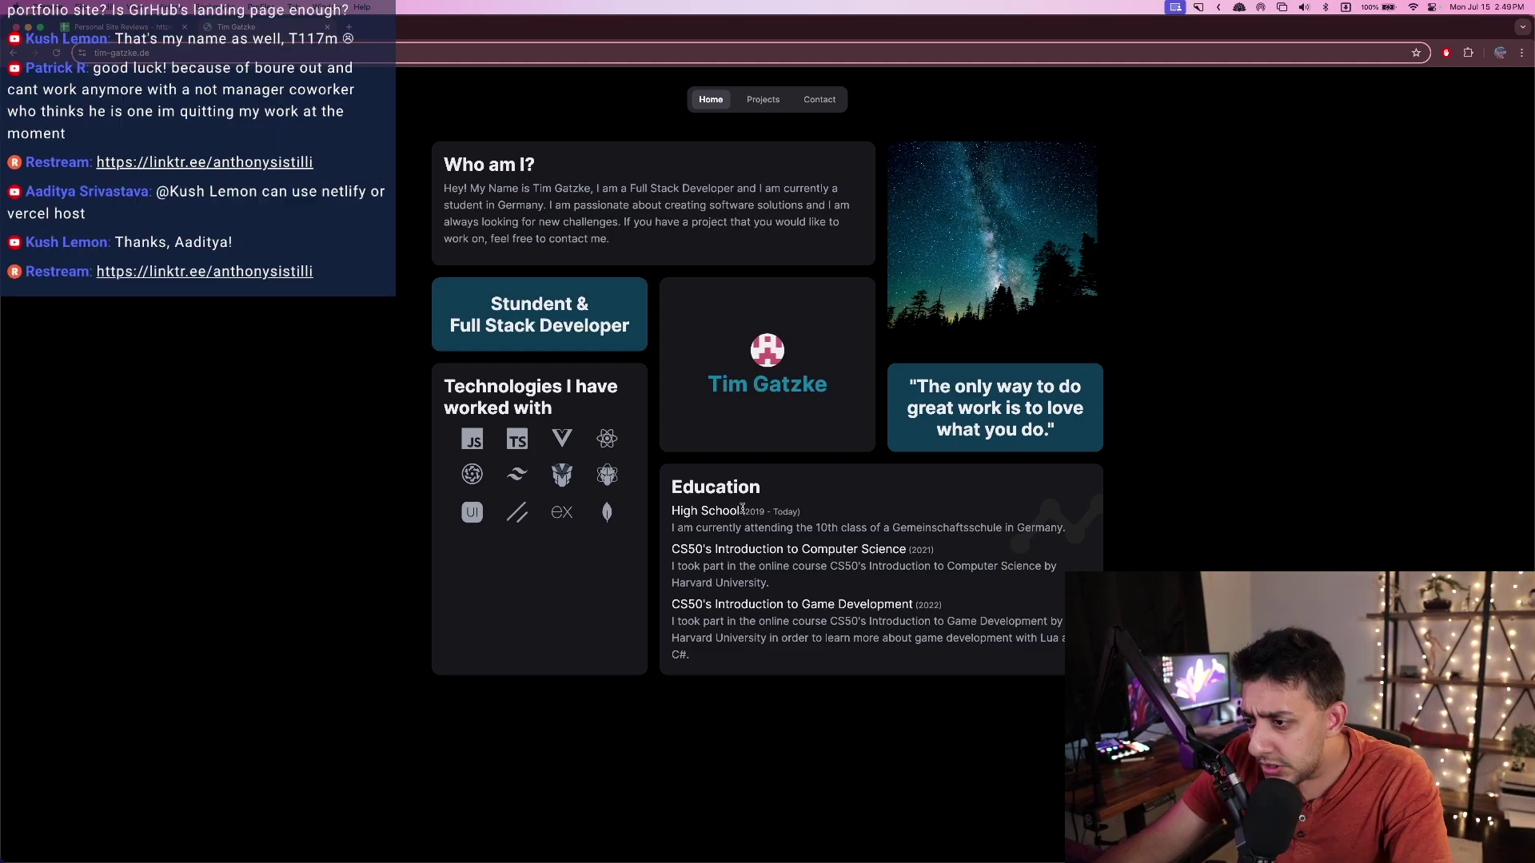
- Check the Home page's High School dates, then browse Projects and Contact before returning Home
left_click_drag(741, 512, 792, 509)
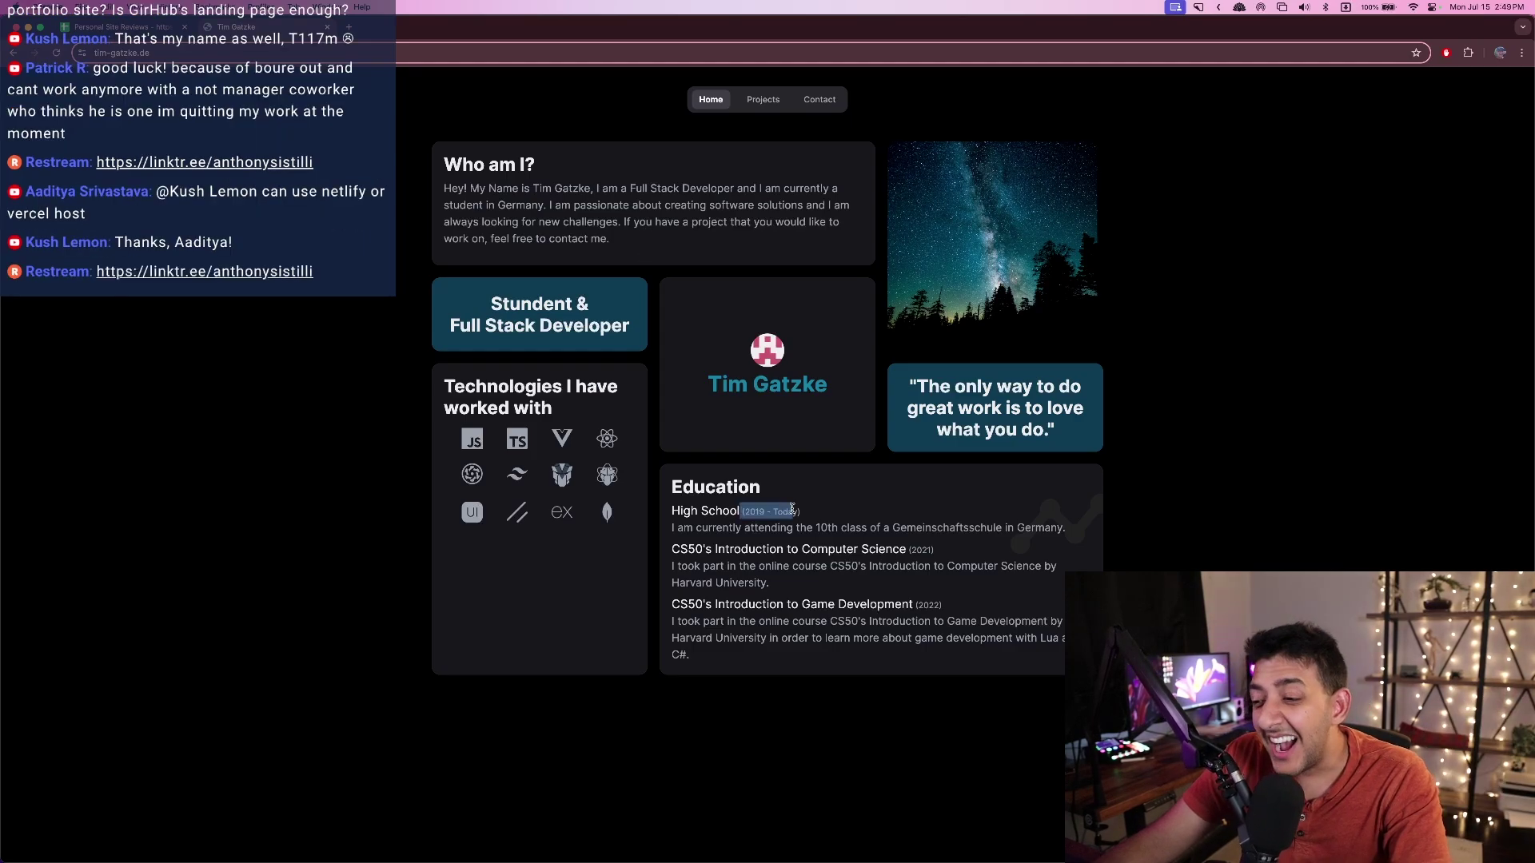
left_click(792, 509)
right_click(832, 500)
left_click(805, 497)
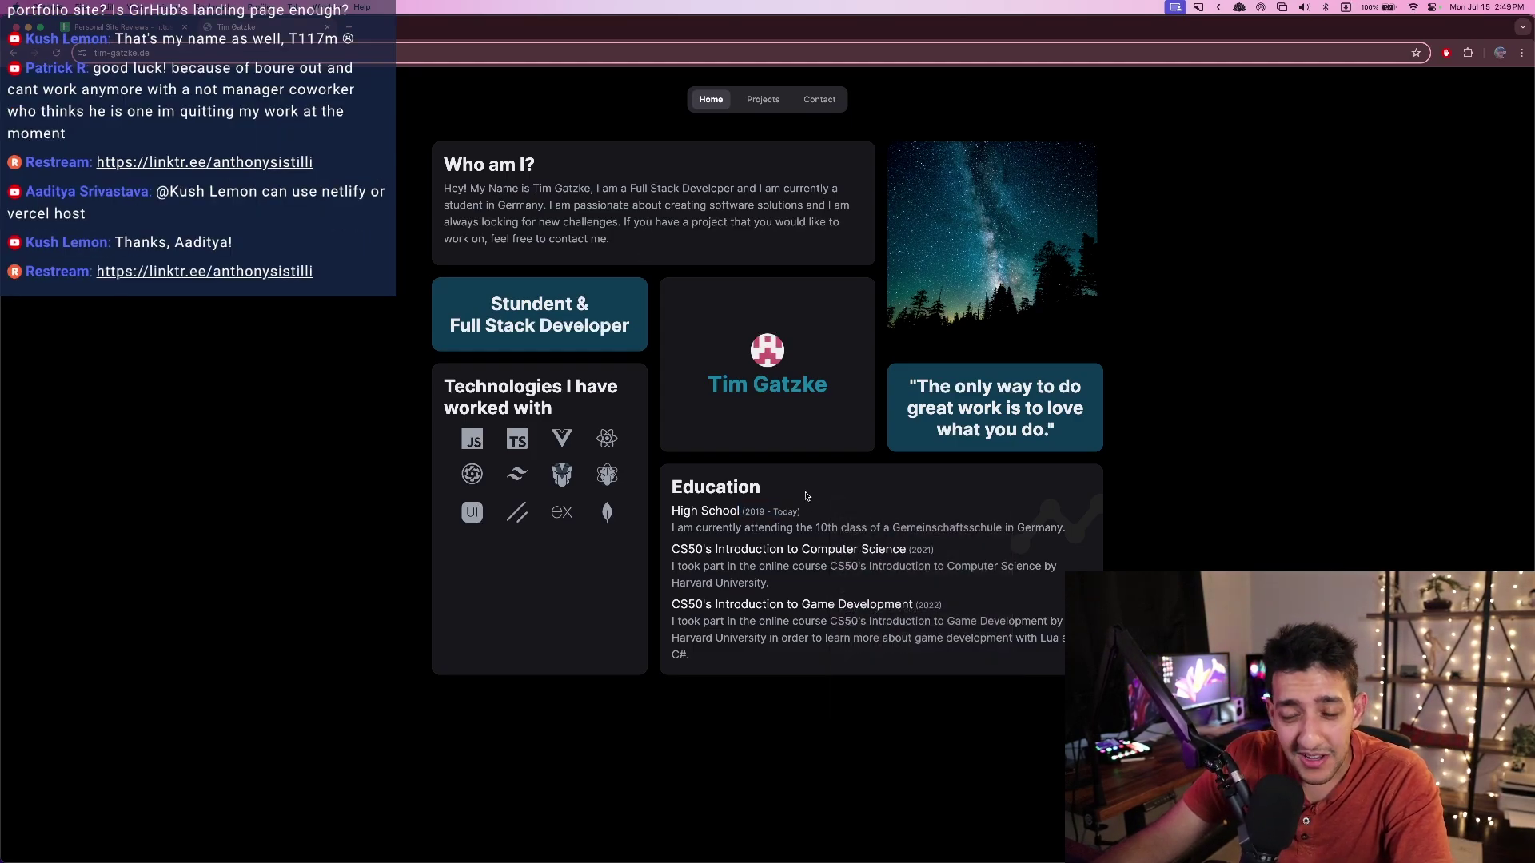
left_click(764, 101)
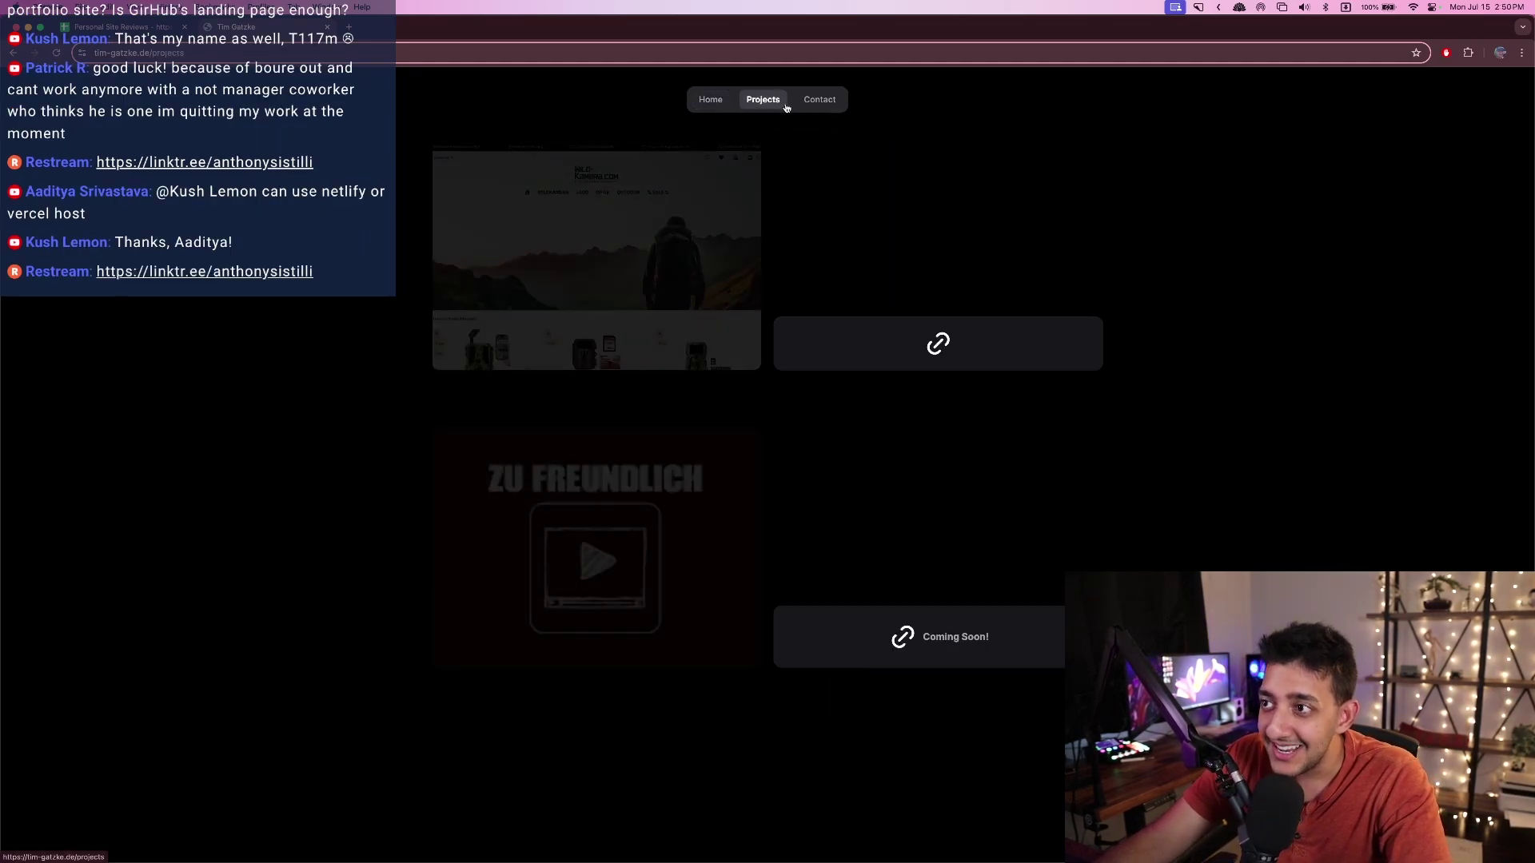
left_click(817, 101)
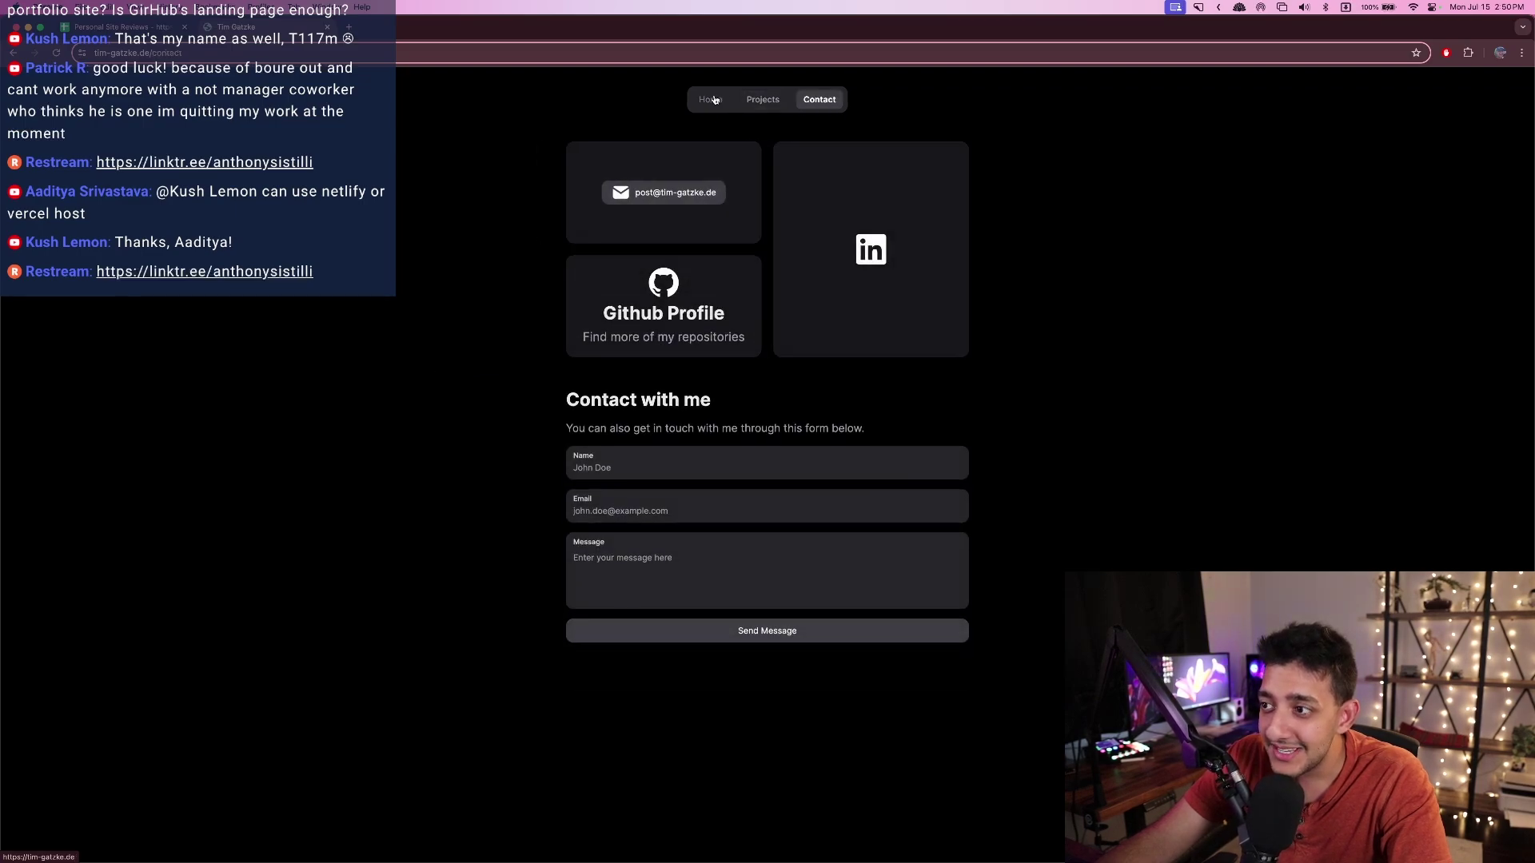
left_click(711, 99)
right_click(520, 152)
left_click(440, 146)
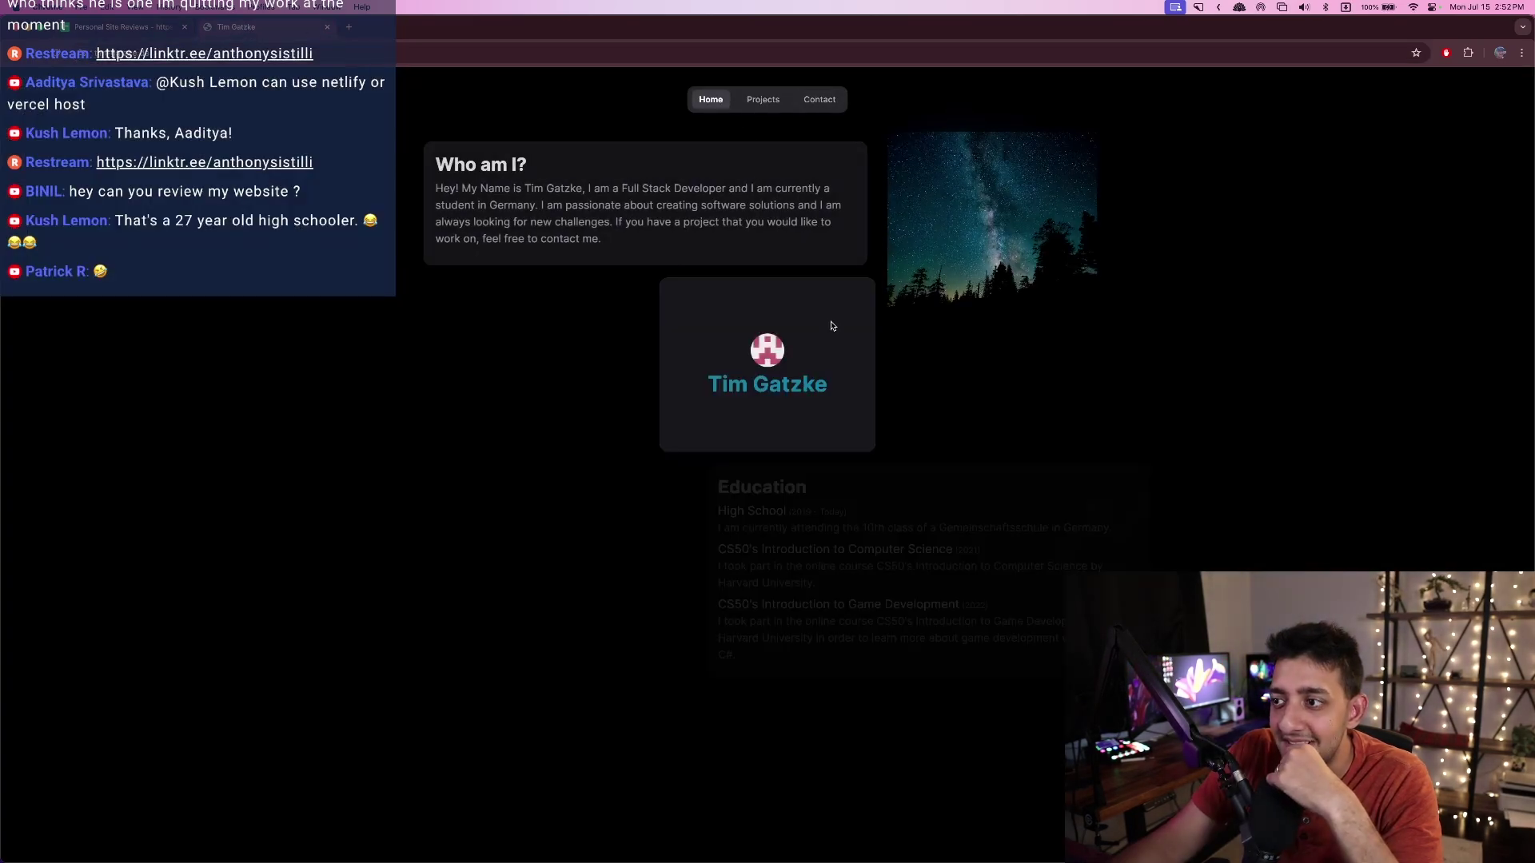
- Enter a 7 in row 7's Creativity cell, then undo the misplaced score
key("ctrl+shift+Tab")
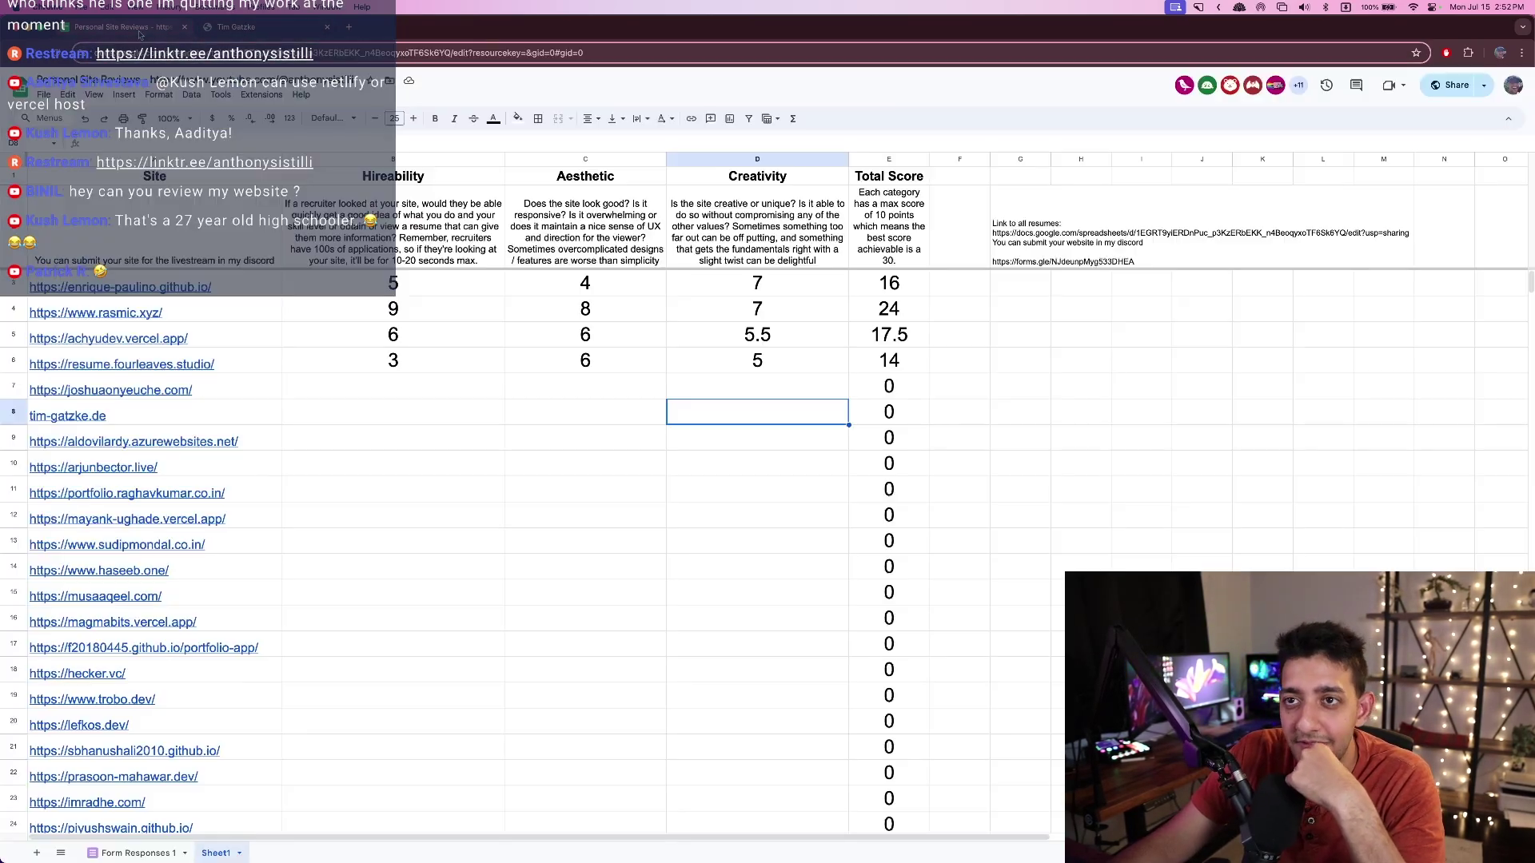
left_click(773, 391)
type("7")
key("Left")
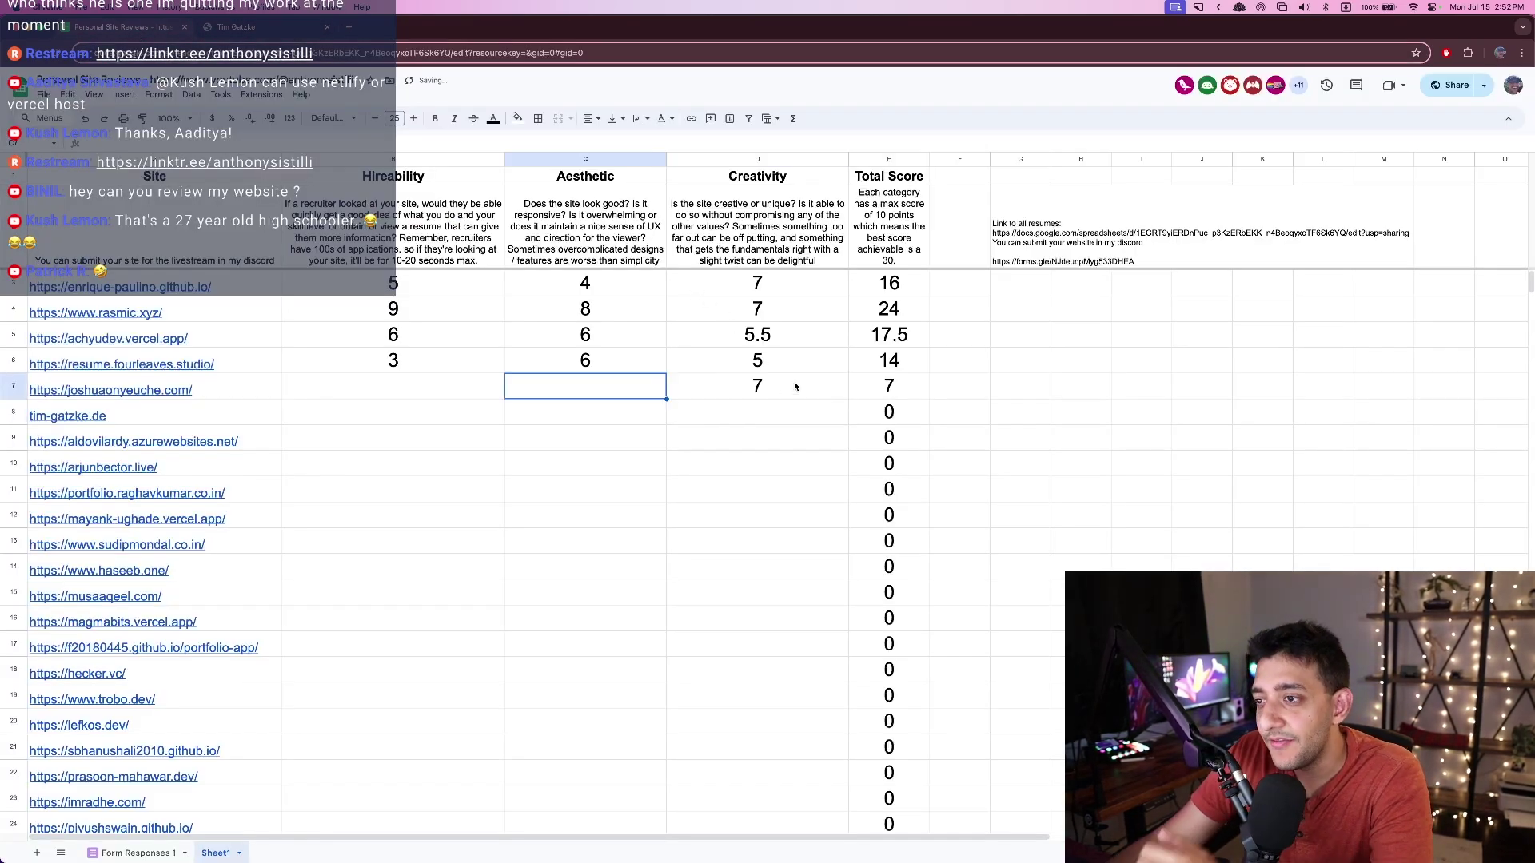
key("ctrl+z")
- Score tim-gatzke.de 7 for Hireability, Aesthetic and Creativity, totalling 21
left_click(449, 410)
type("7")
key("Tab")
type("7")
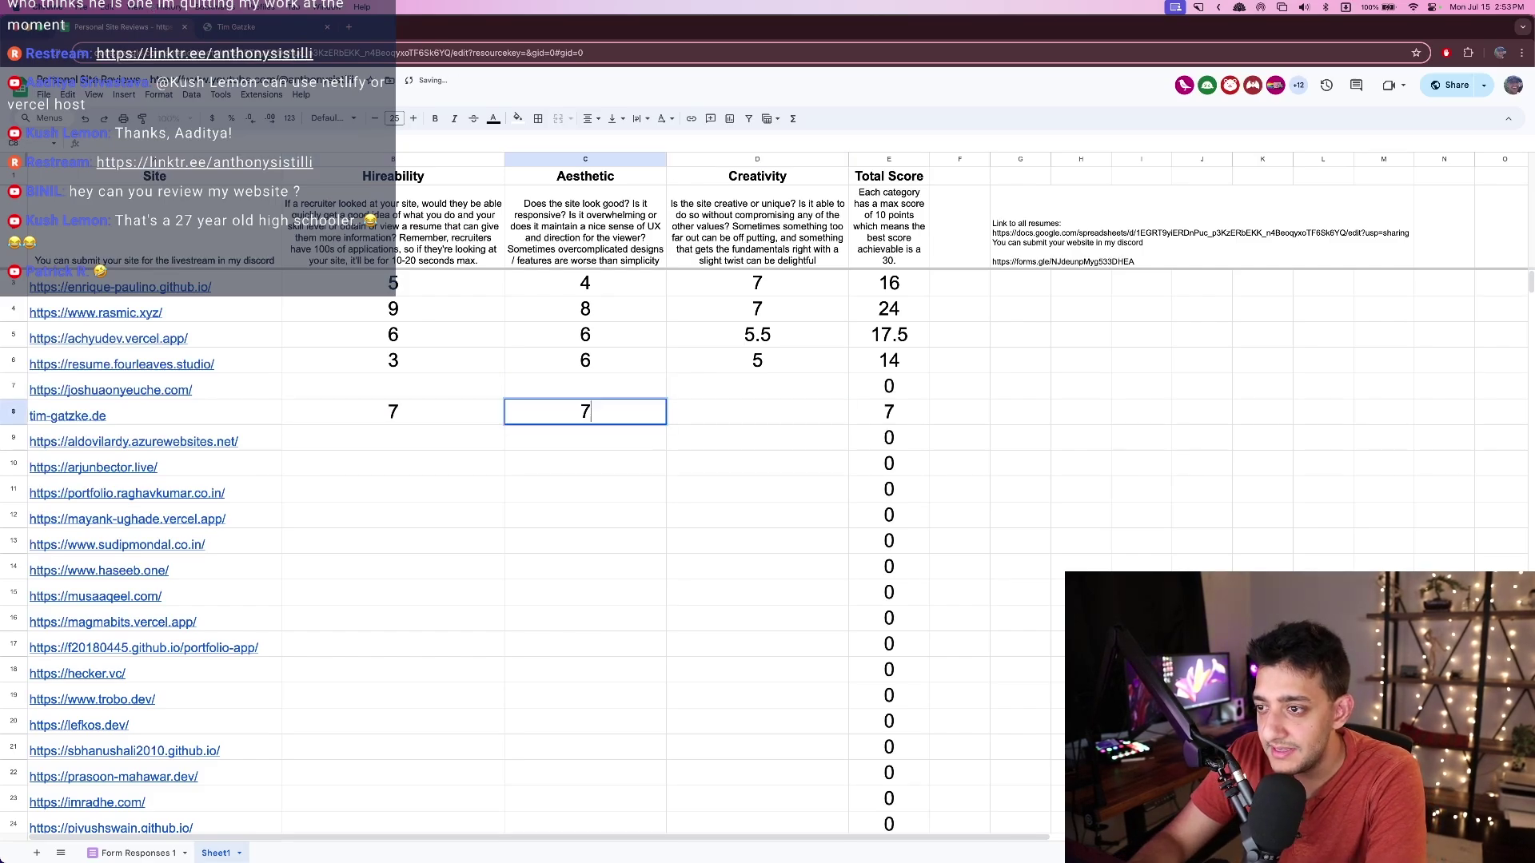
key("Tab")
type("7")
left_click(445, 408)
left_click(416, 394)
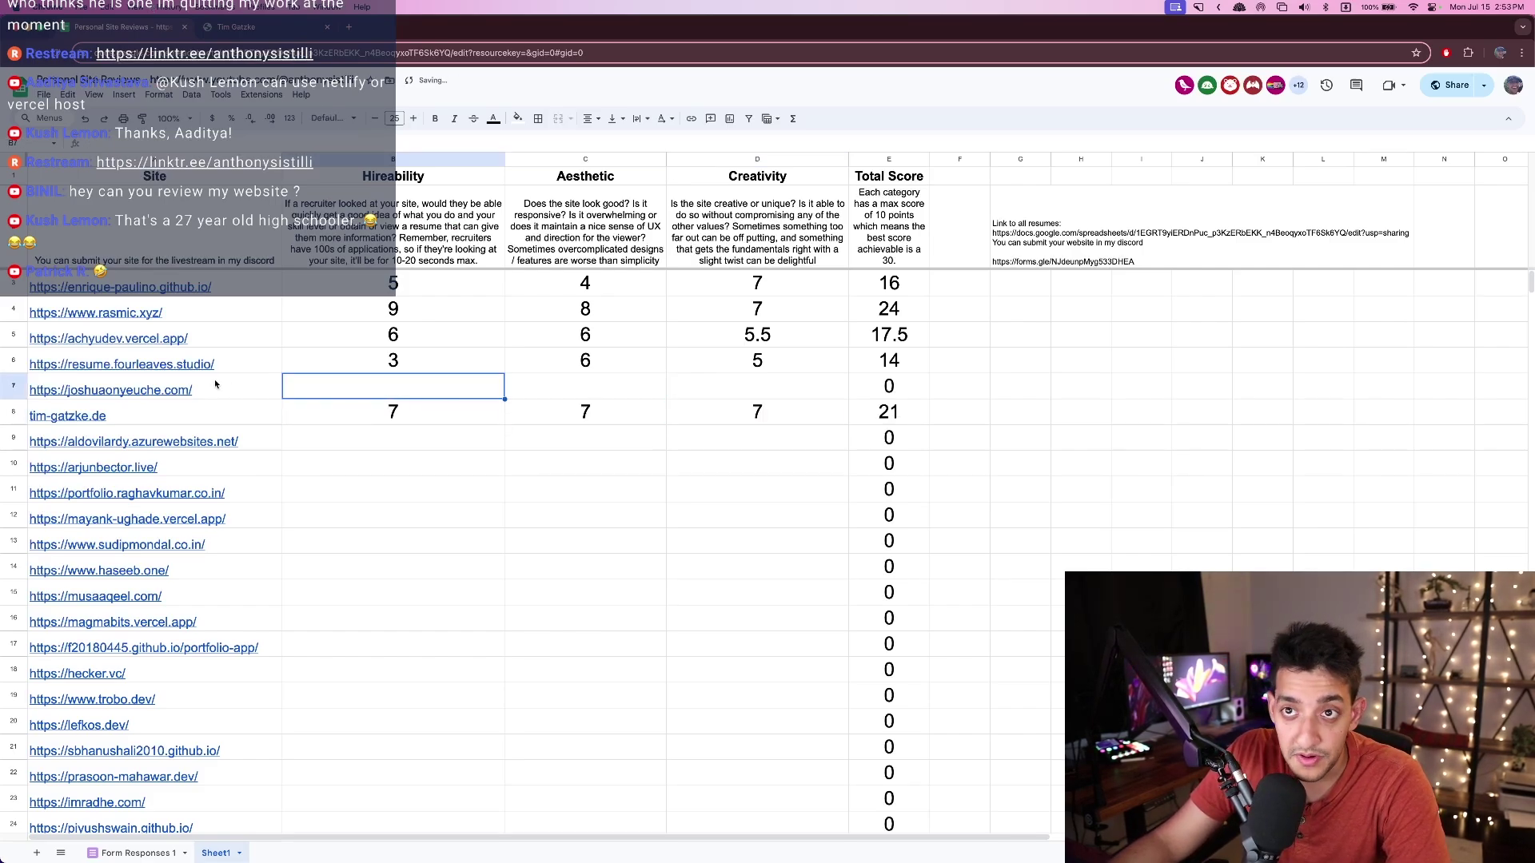
left_click(144, 412)
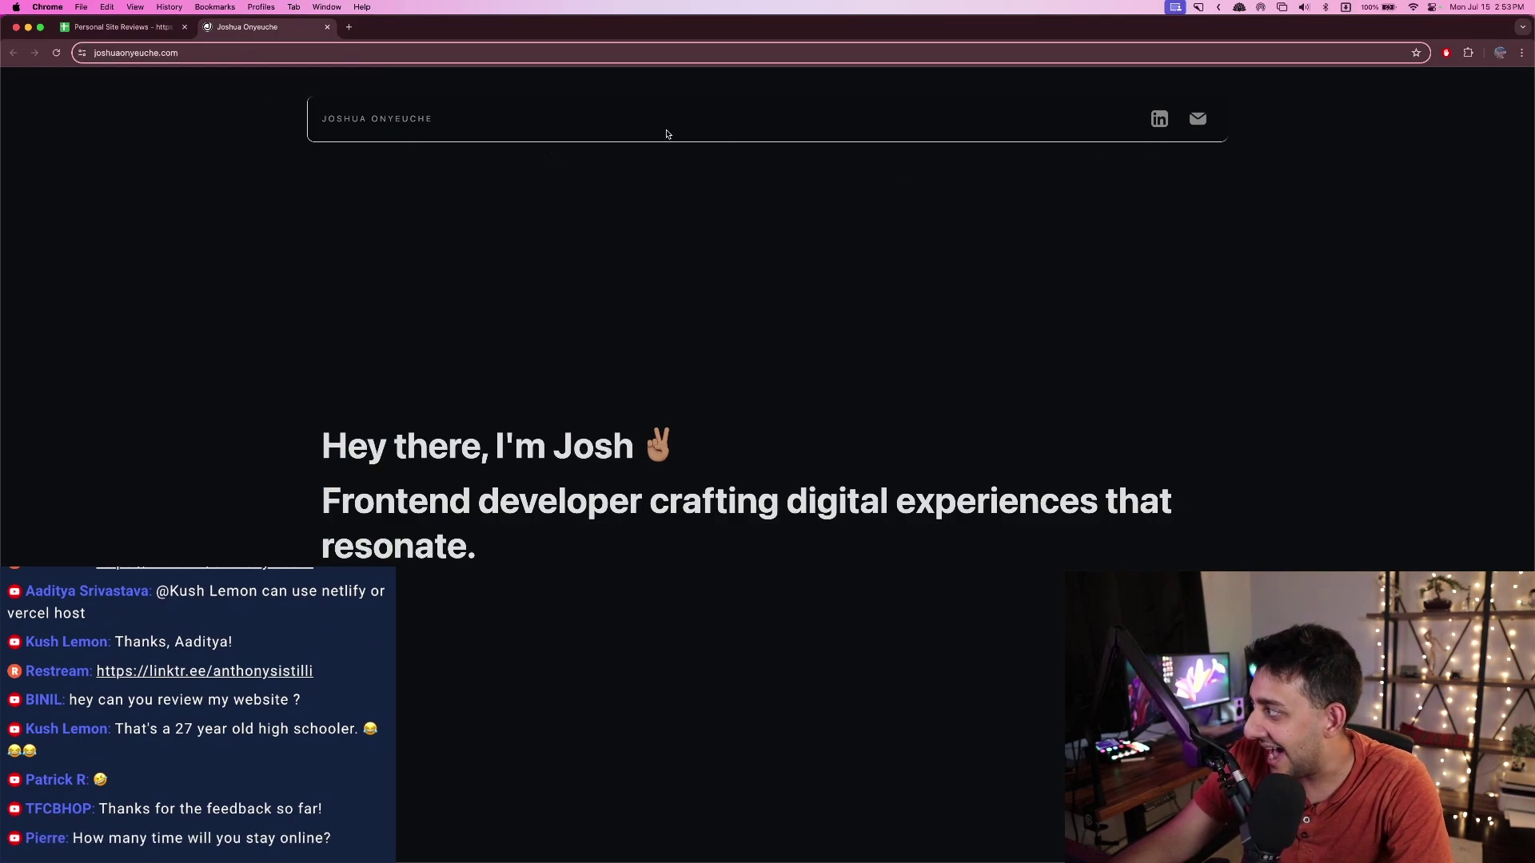
- Scroll the joshuaonyeuche.com homepage to the Web3Modal project and open its page
scroll(302, 98, "down", 1)
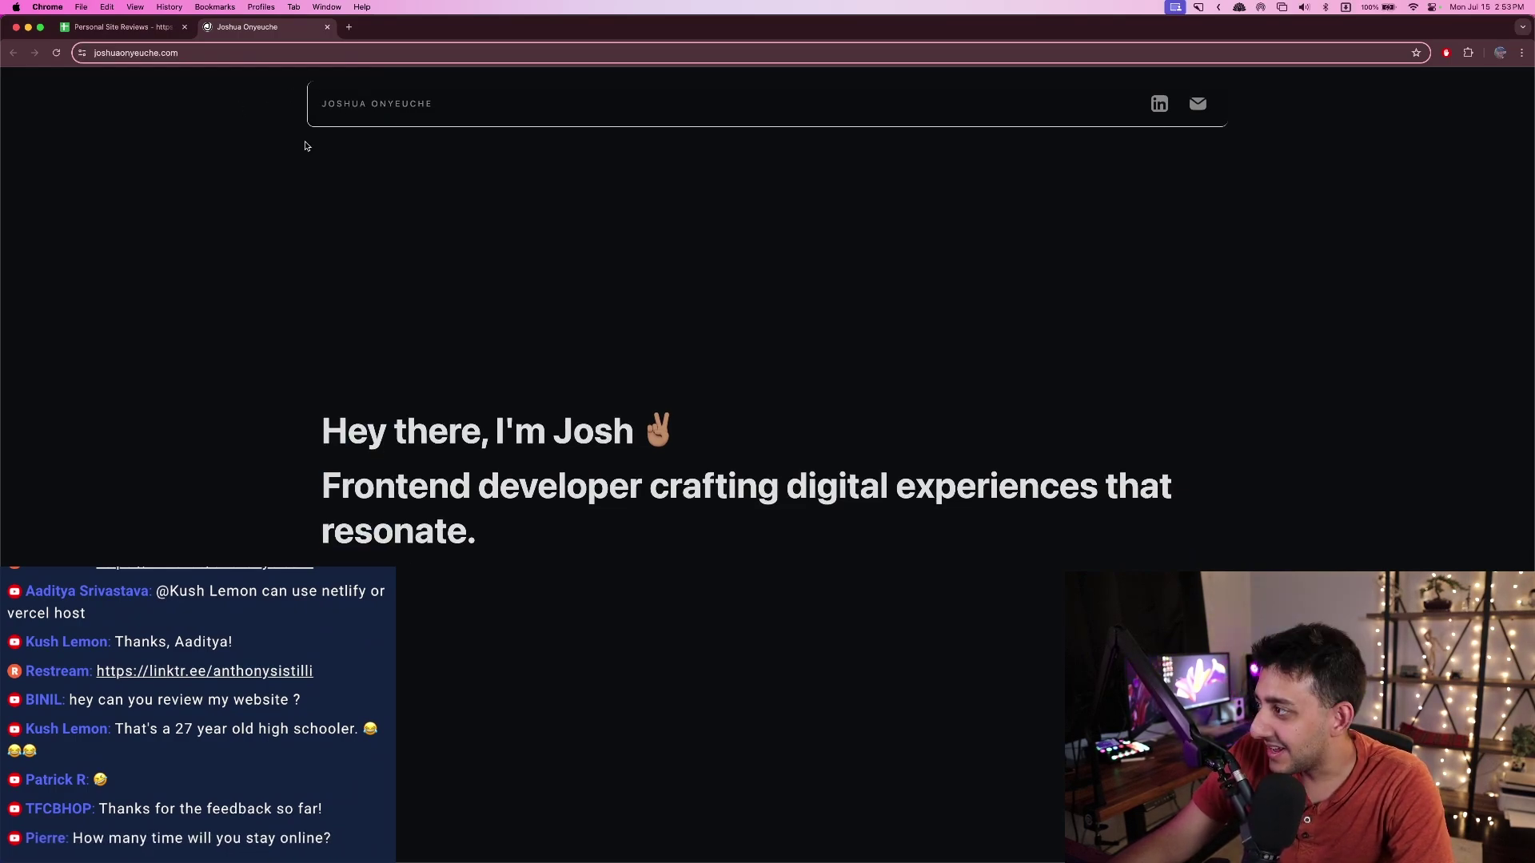
scroll(299, 99, "up", 1)
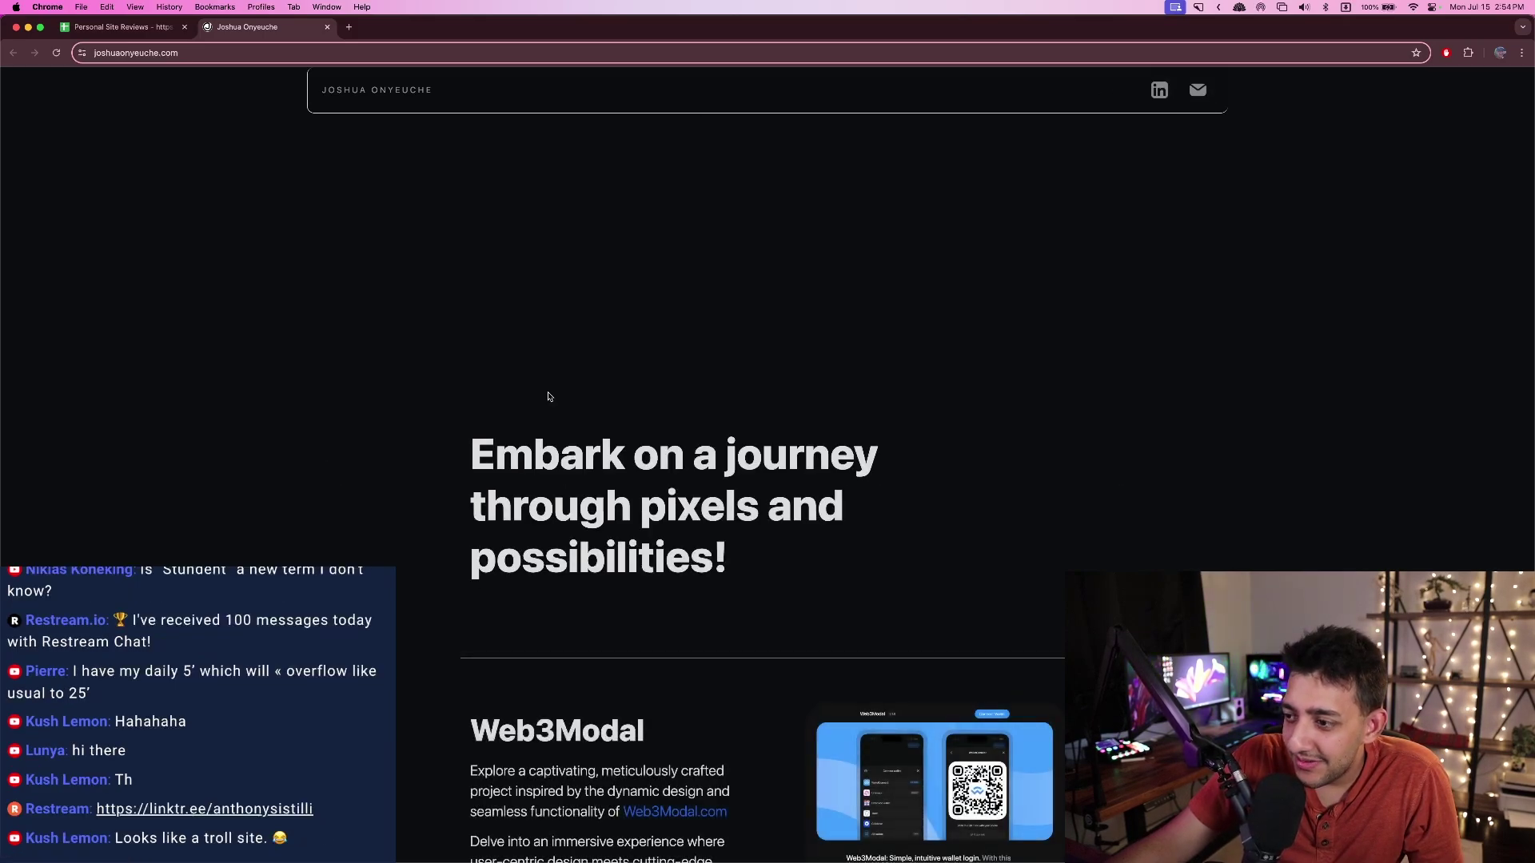
scroll(549, 397, "down", 1)
scroll(728, 483, "down", 8)
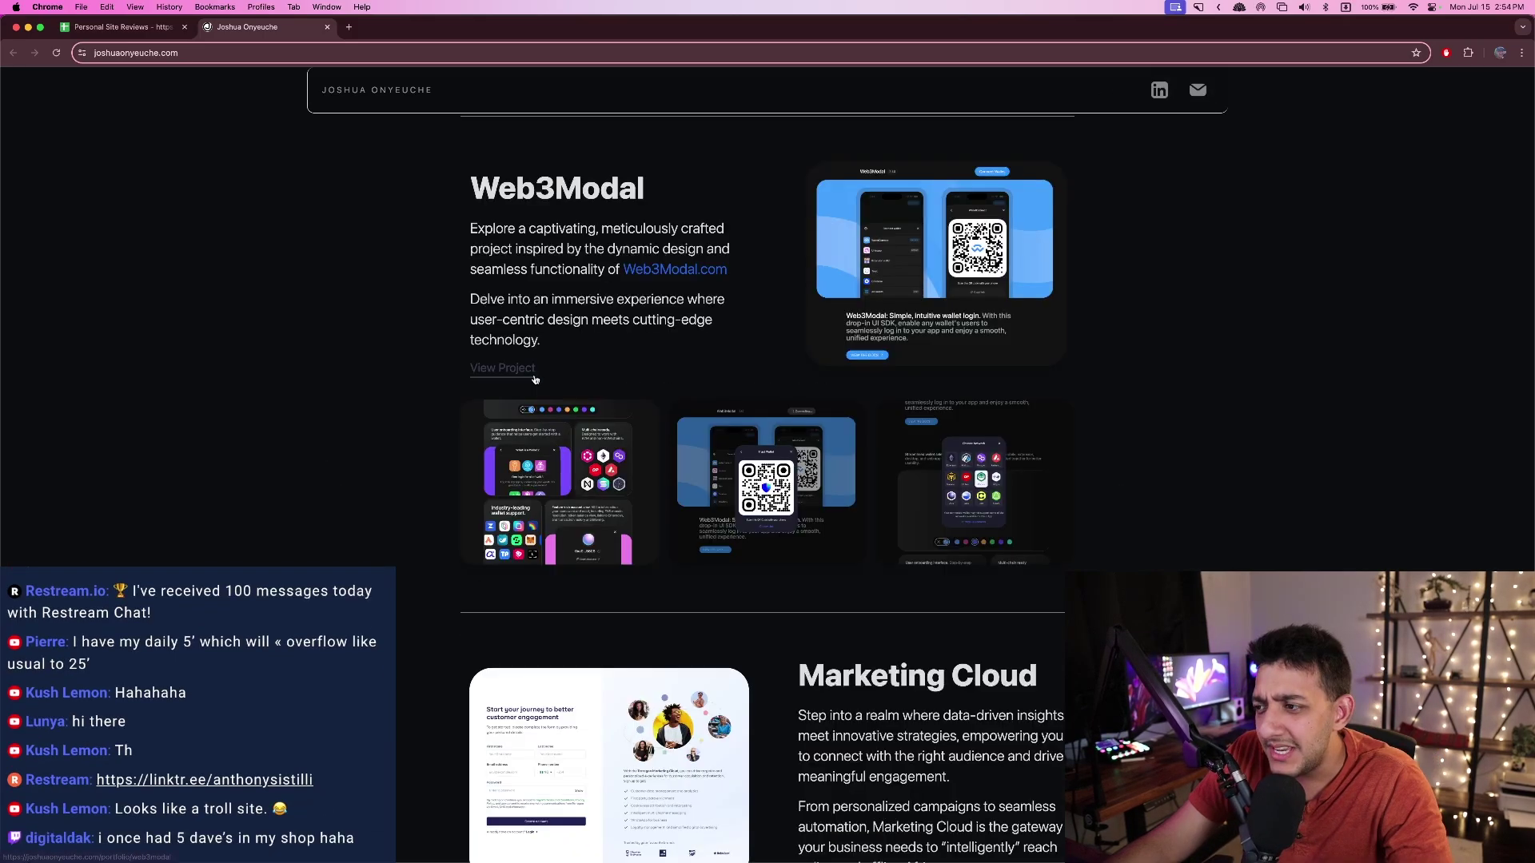
left_click(508, 377)
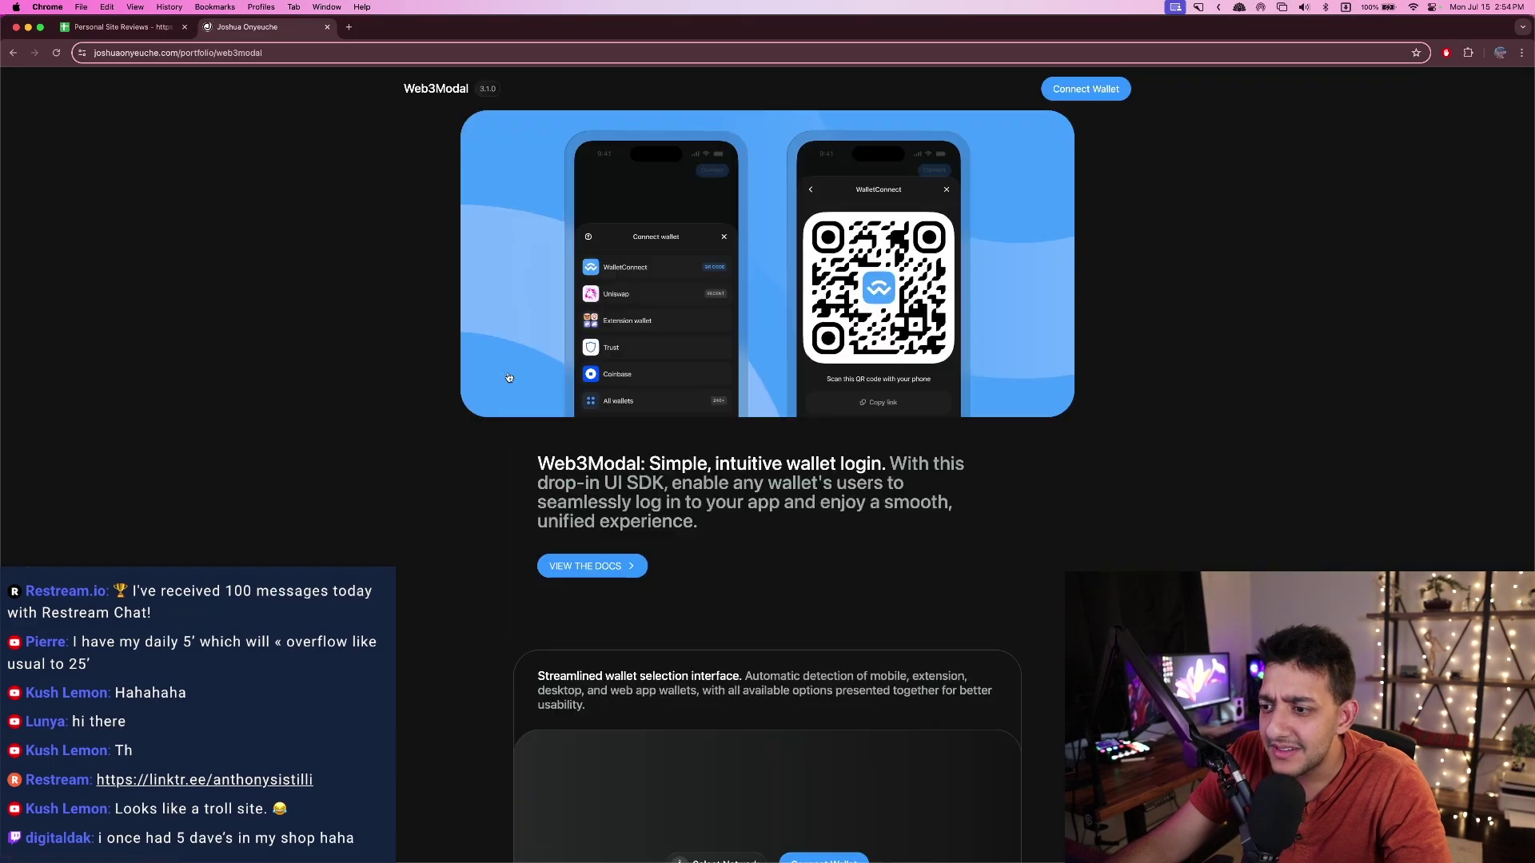
- Try the Web3Modal Connect Wallet demo and close its wallet dialog
scroll(552, 392, "down", 15)
scroll(589, 408, "down", 10)
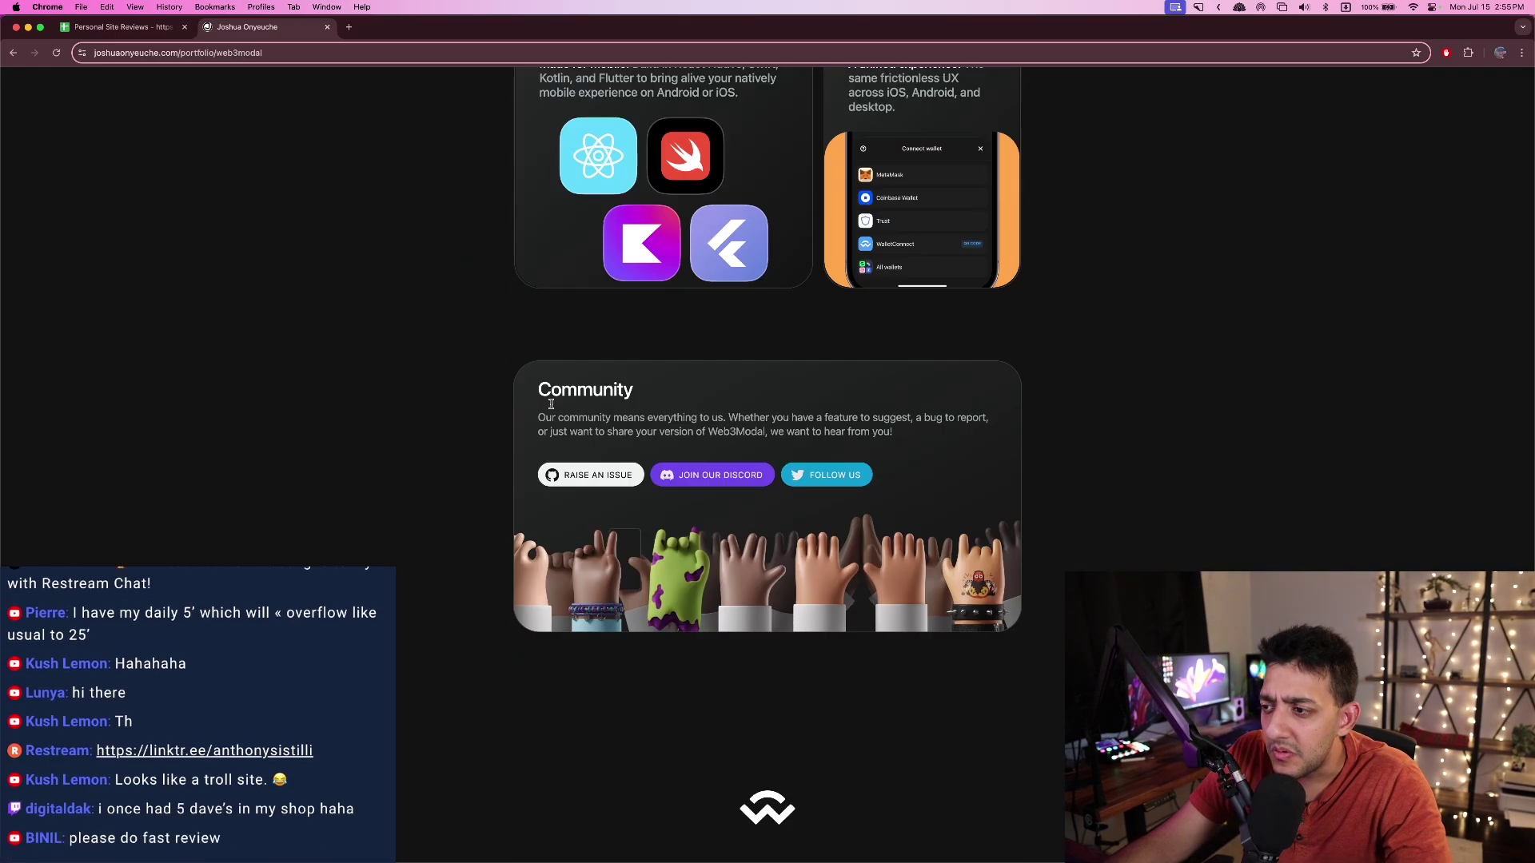
scroll(412, 253, "up", 20)
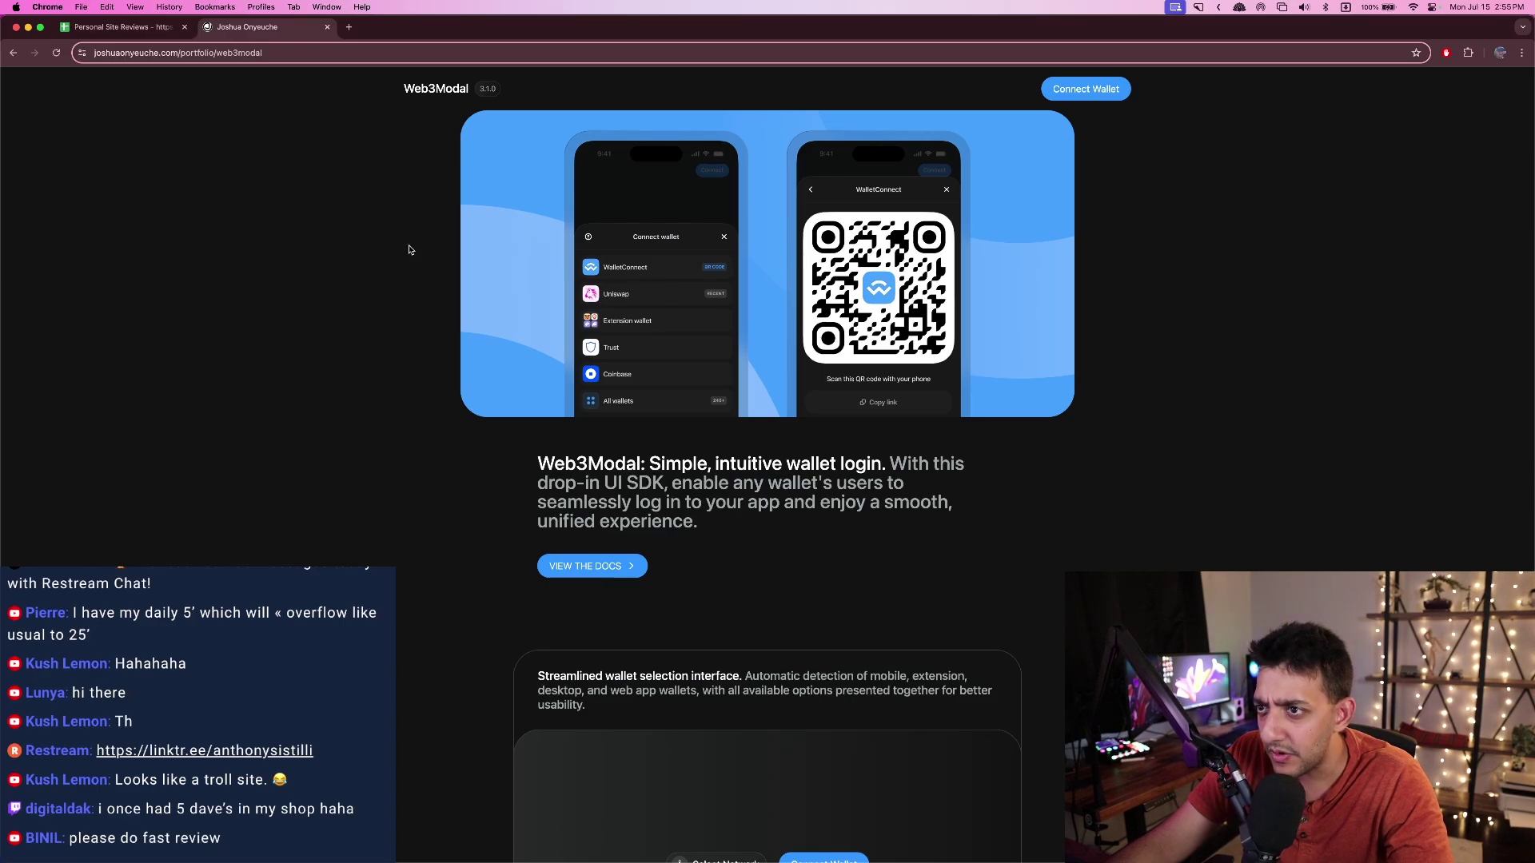
left_click(146, 187)
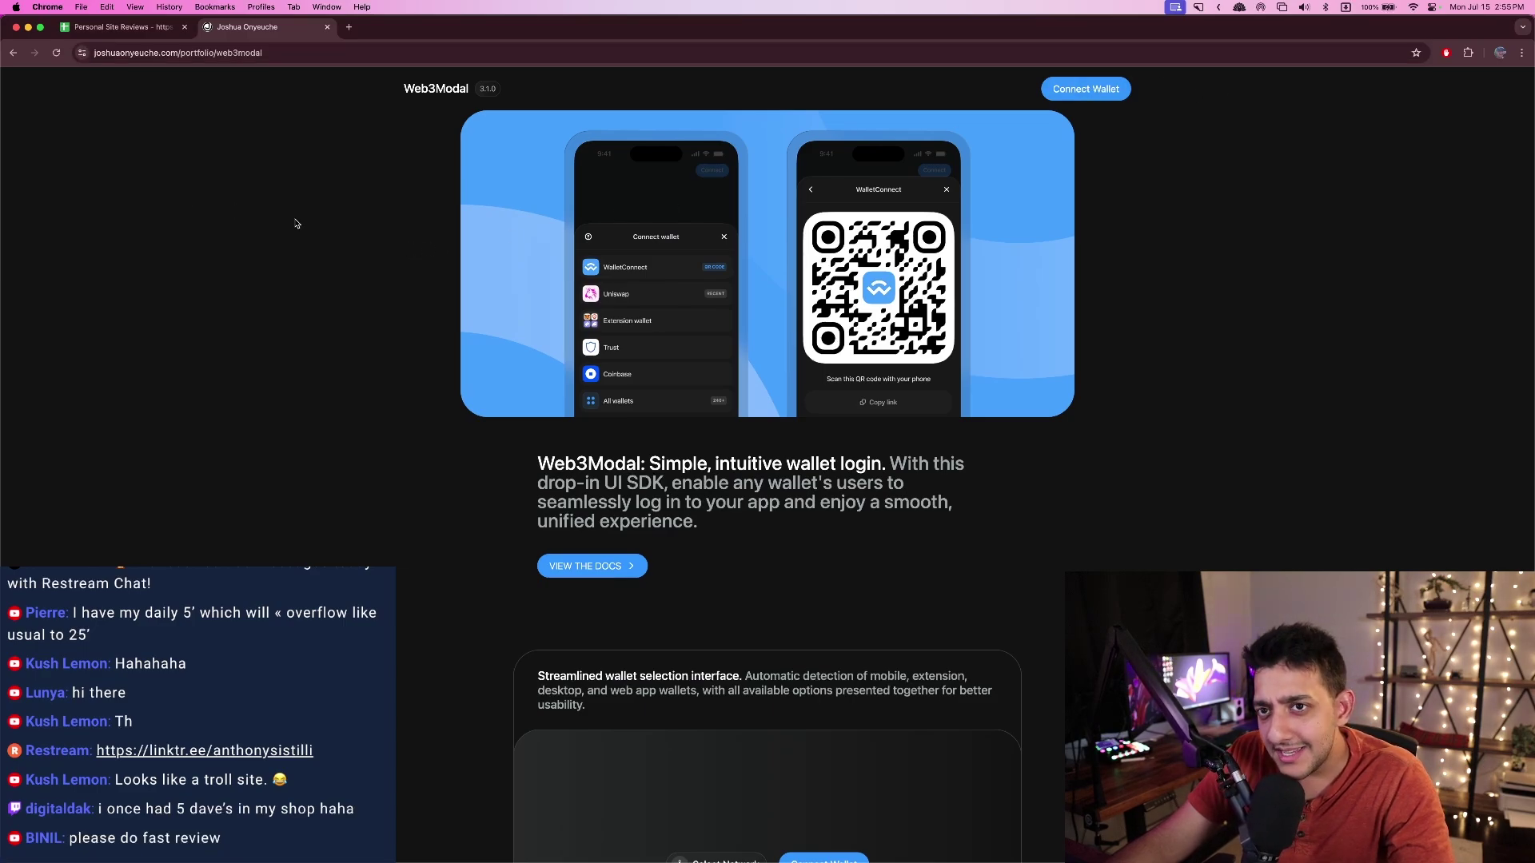
left_click(1102, 98)
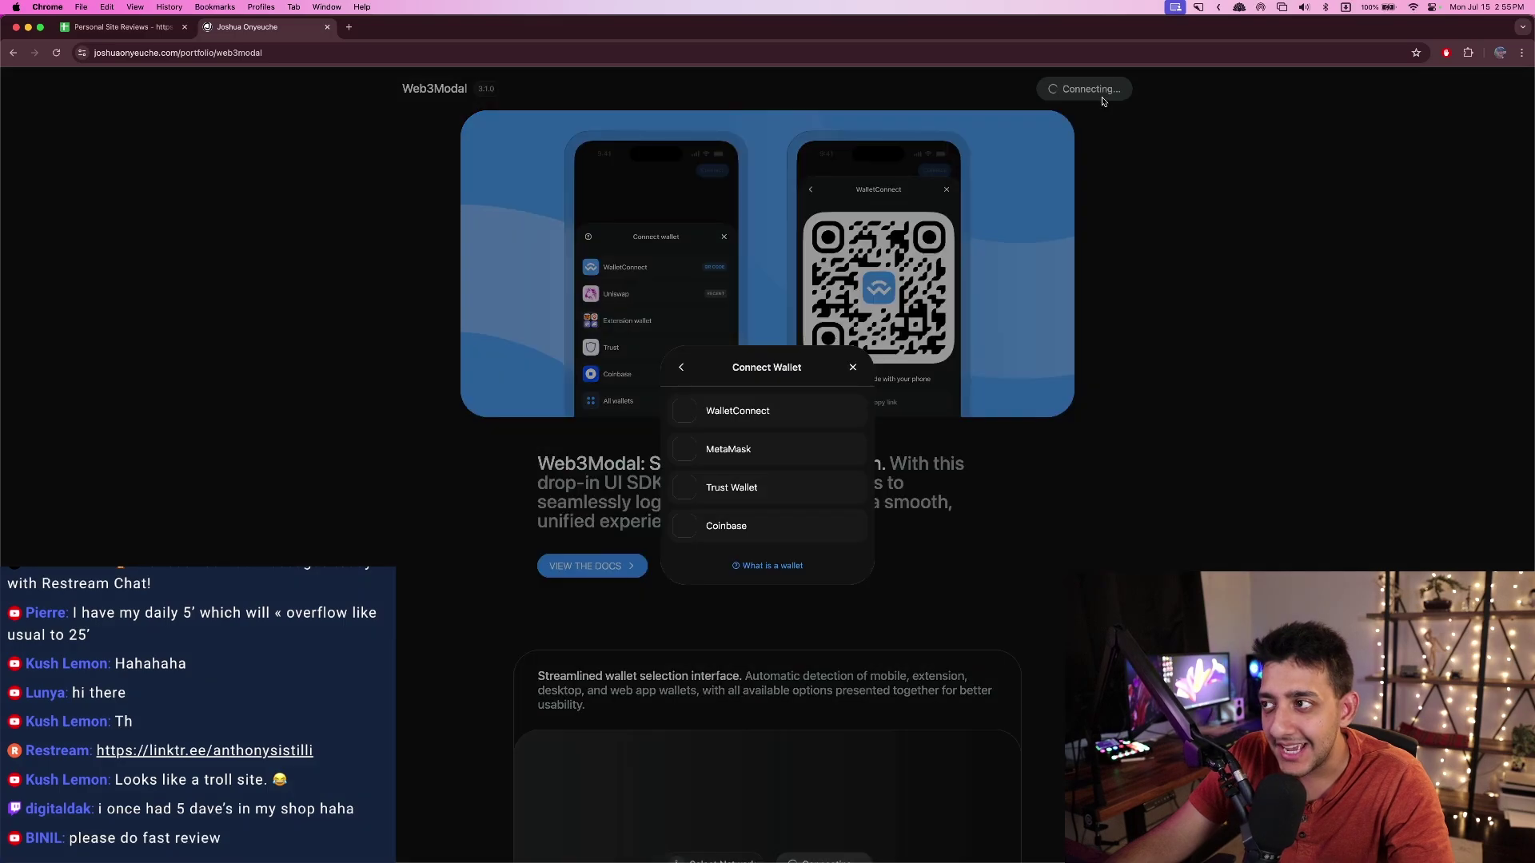
left_click(852, 368)
scroll(802, 259, "down", 10)
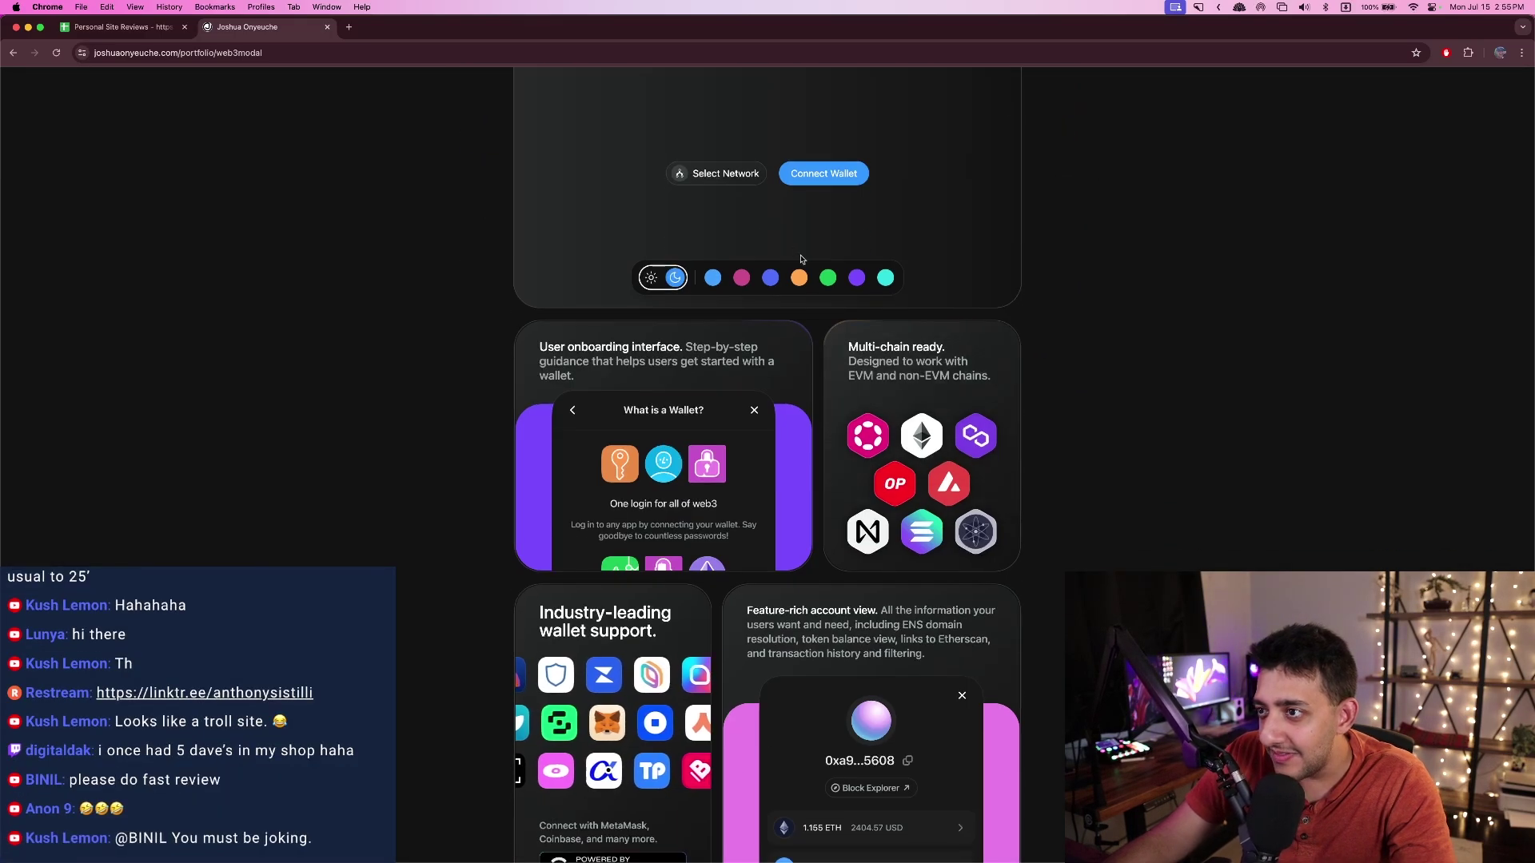
scroll(865, 349, "up", 10)
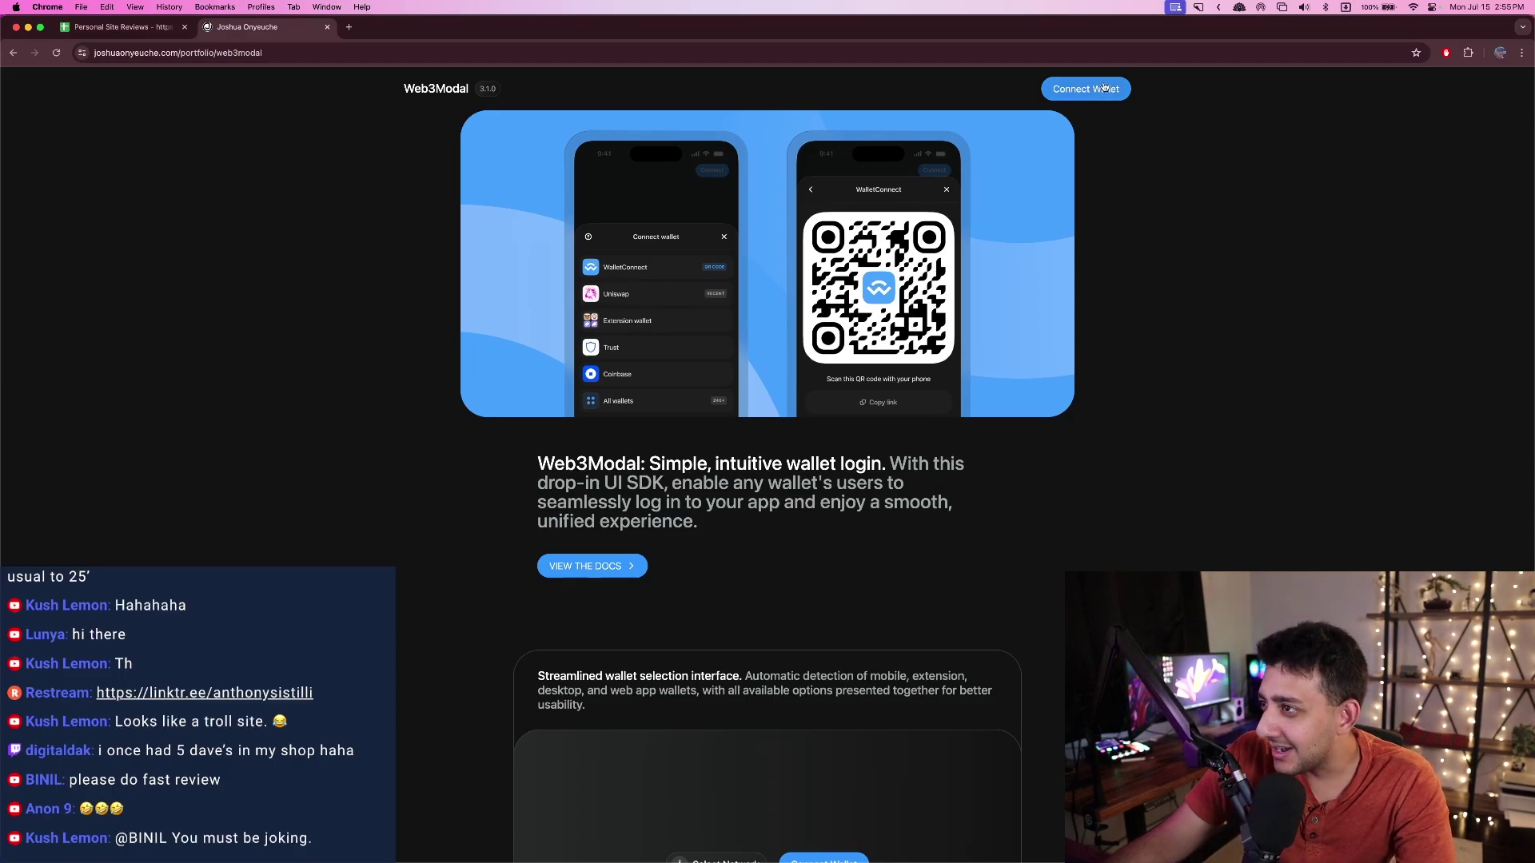
scroll(1057, 389, "down", 4)
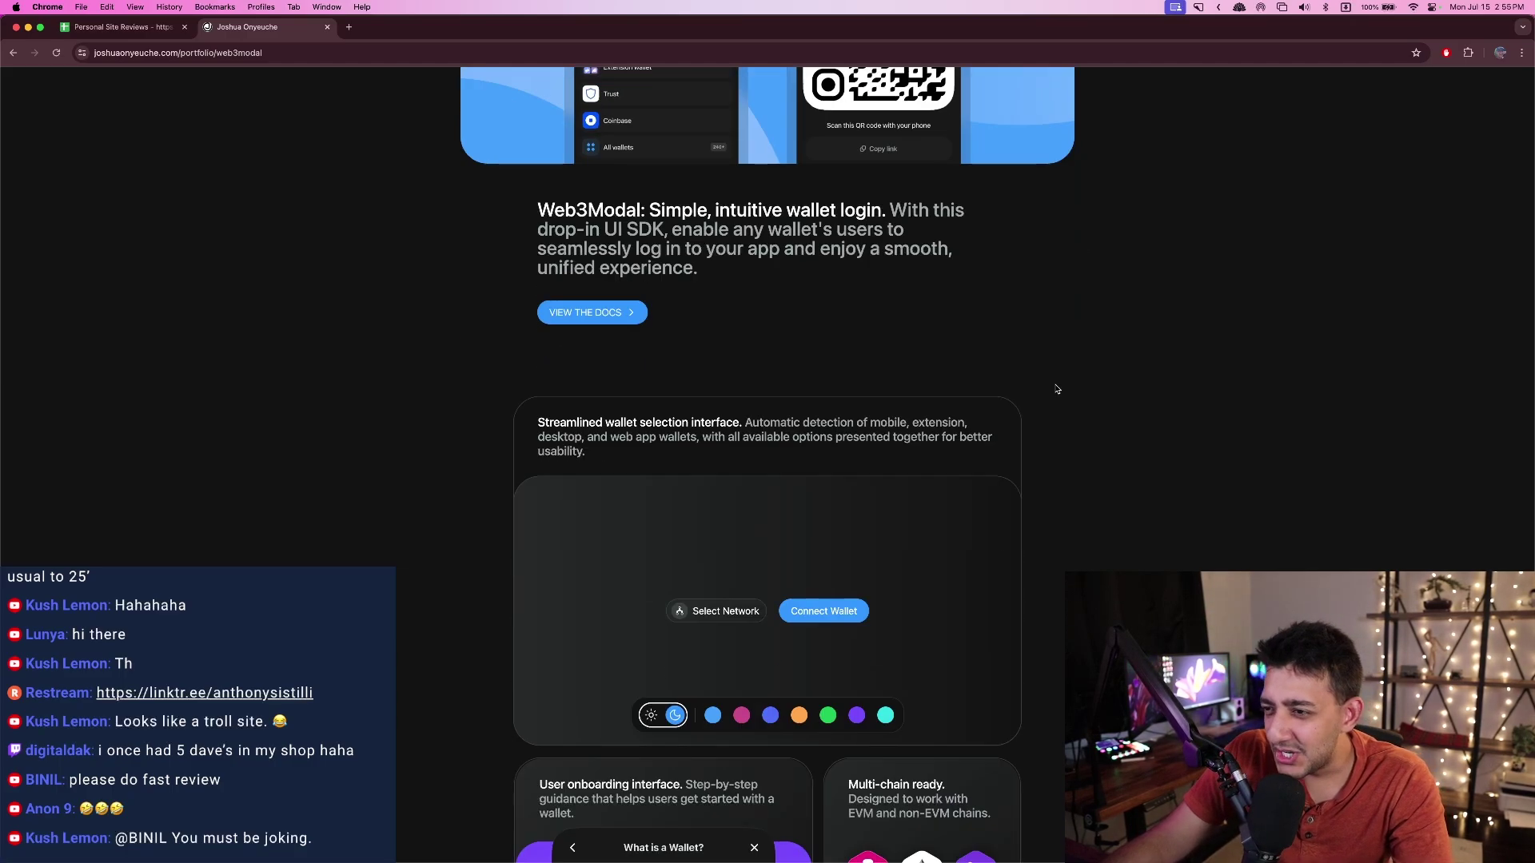
- Check the Web3Modal documentation links and scroll through the rest of the project page
left_click(630, 314)
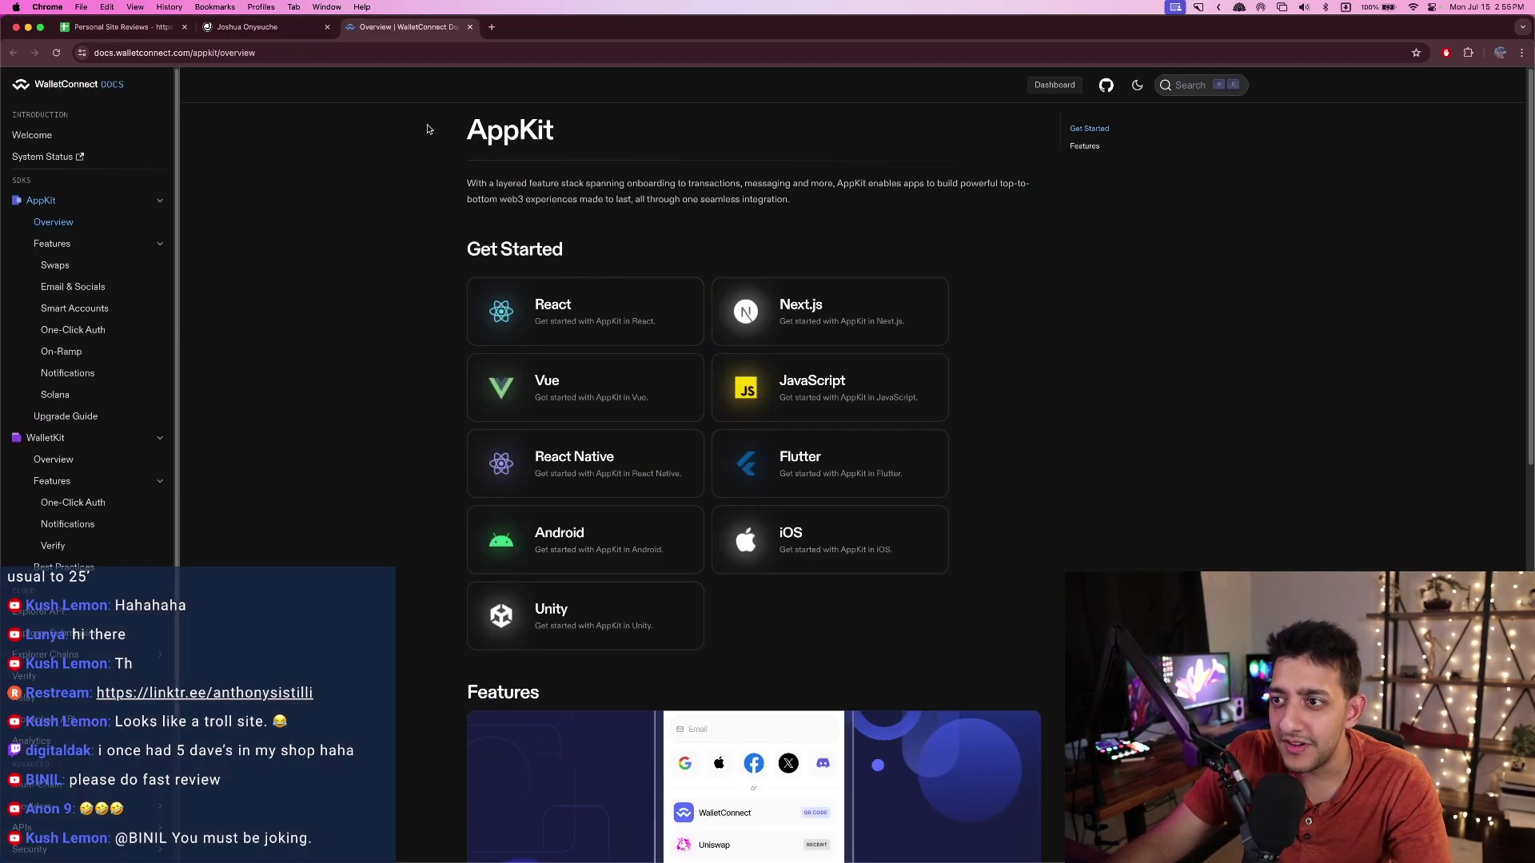
key("ctrl+shift+Tab")
scroll(756, 467, "down", 5)
scroll(756, 467, "up", 5)
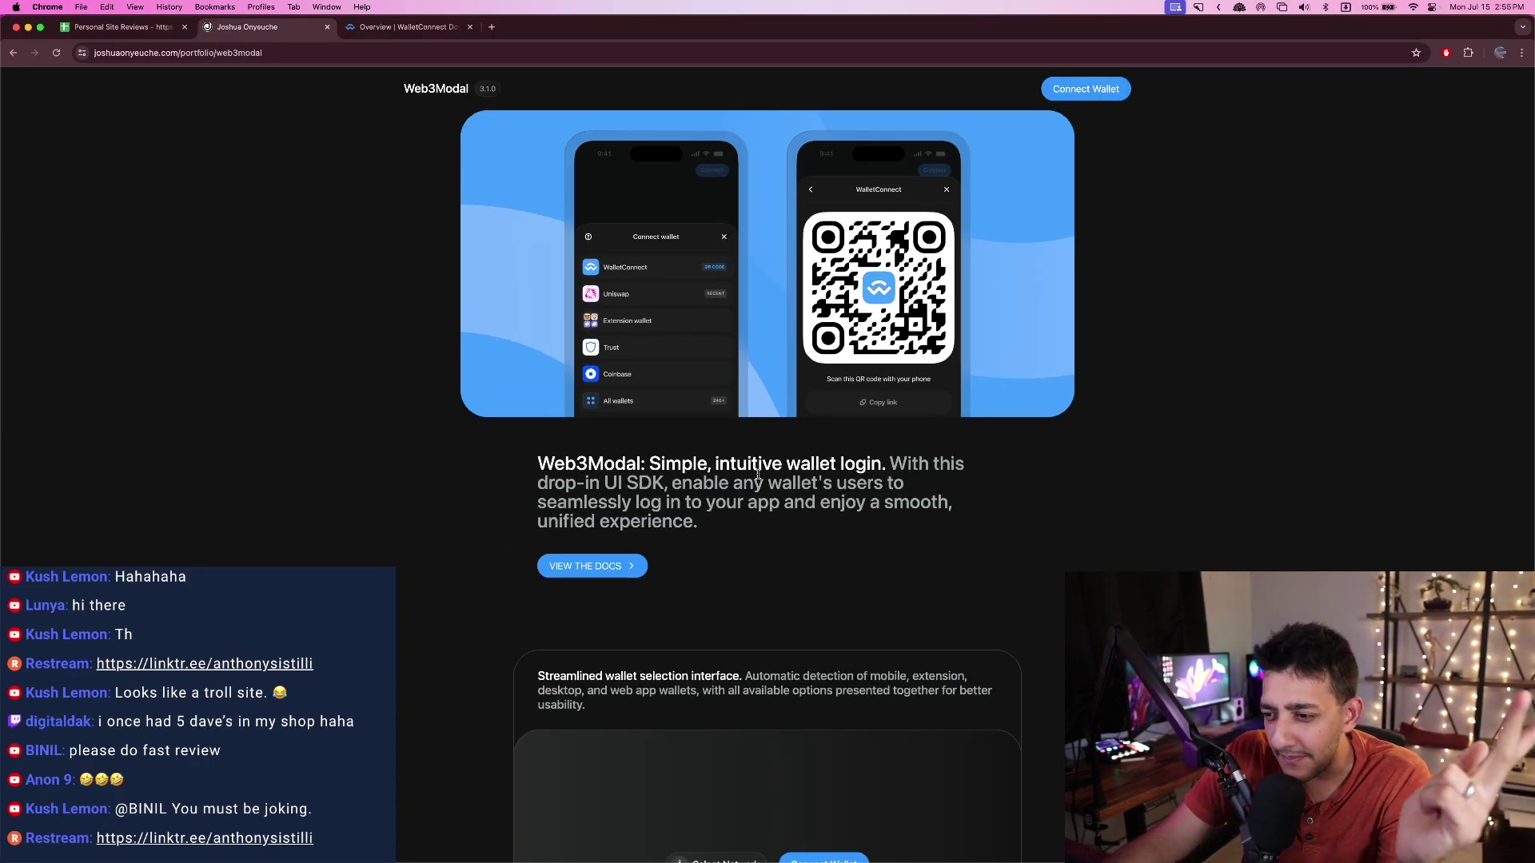
scroll(613, 562, "down", 1)
left_click(614, 561)
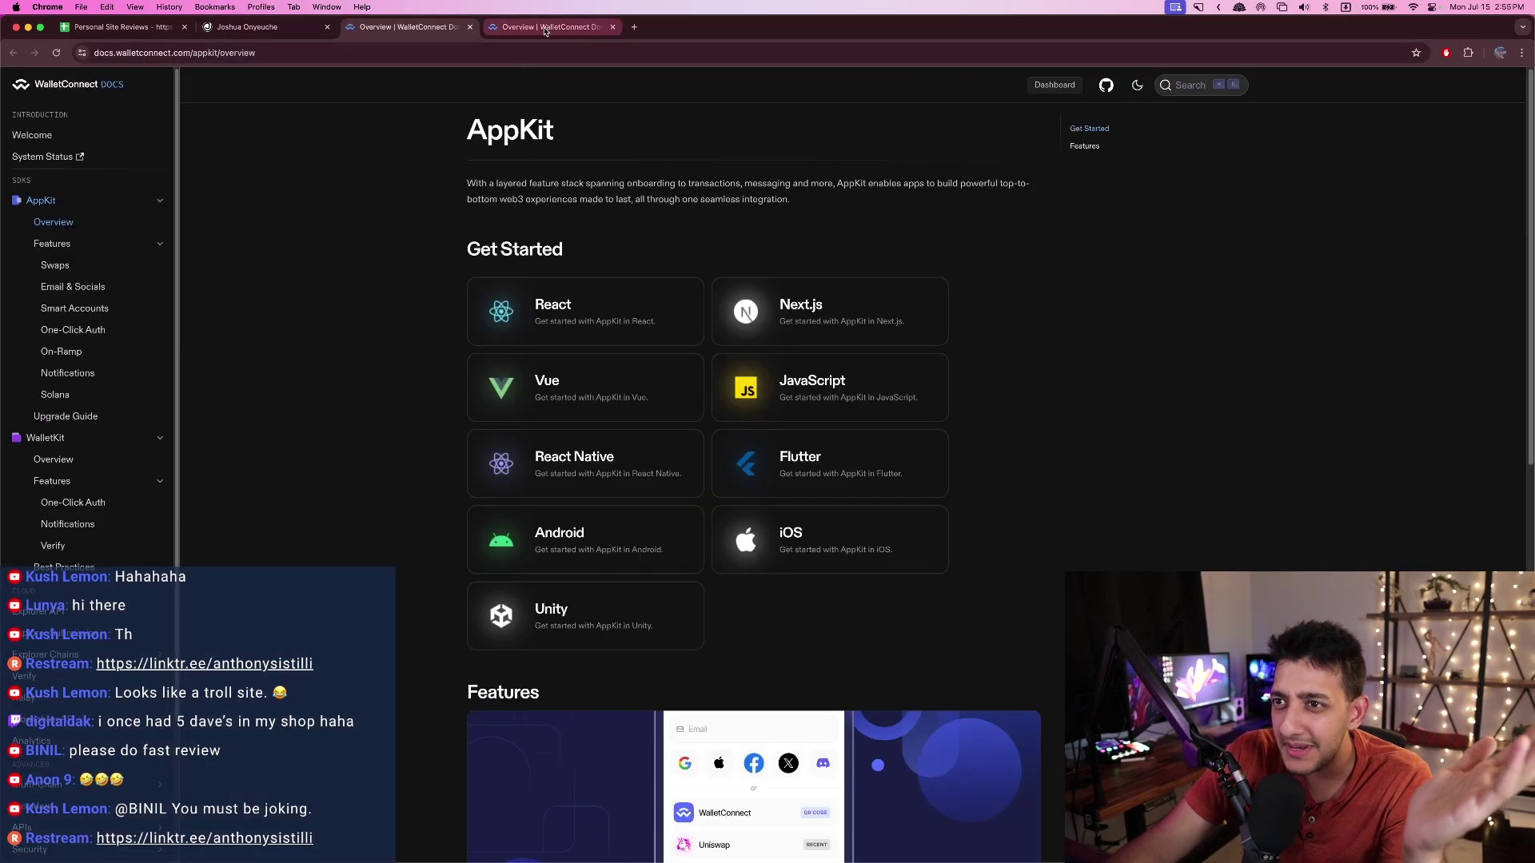
key("super+w")
scroll(558, 227, "down", 5)
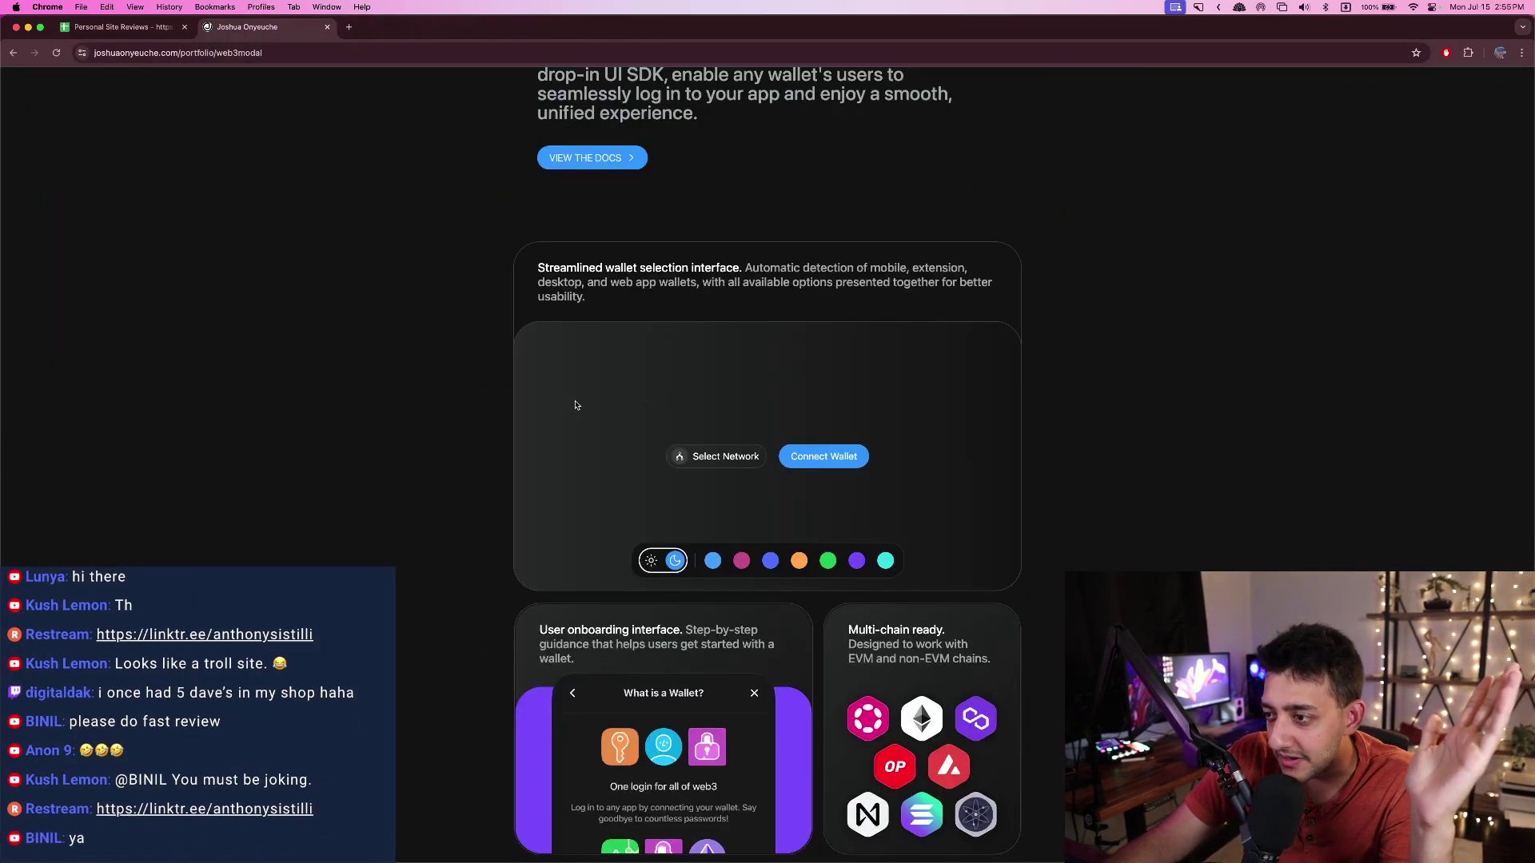
scroll(576, 405, "down", 6)
scroll(664, 443, "down", 1)
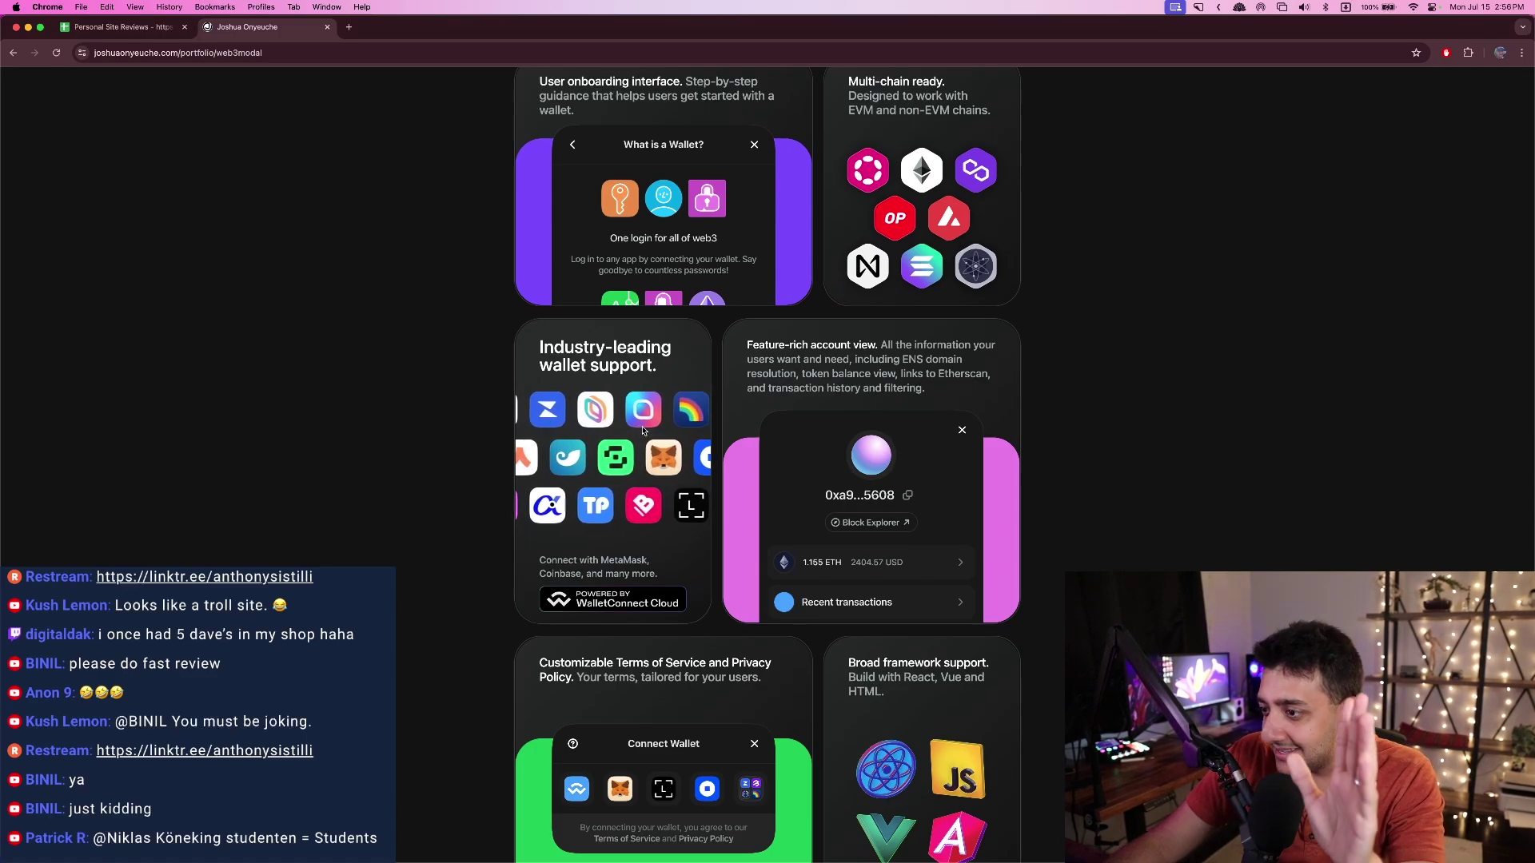
scroll(644, 434, "down", 5)
scroll(649, 434, "down", 3)
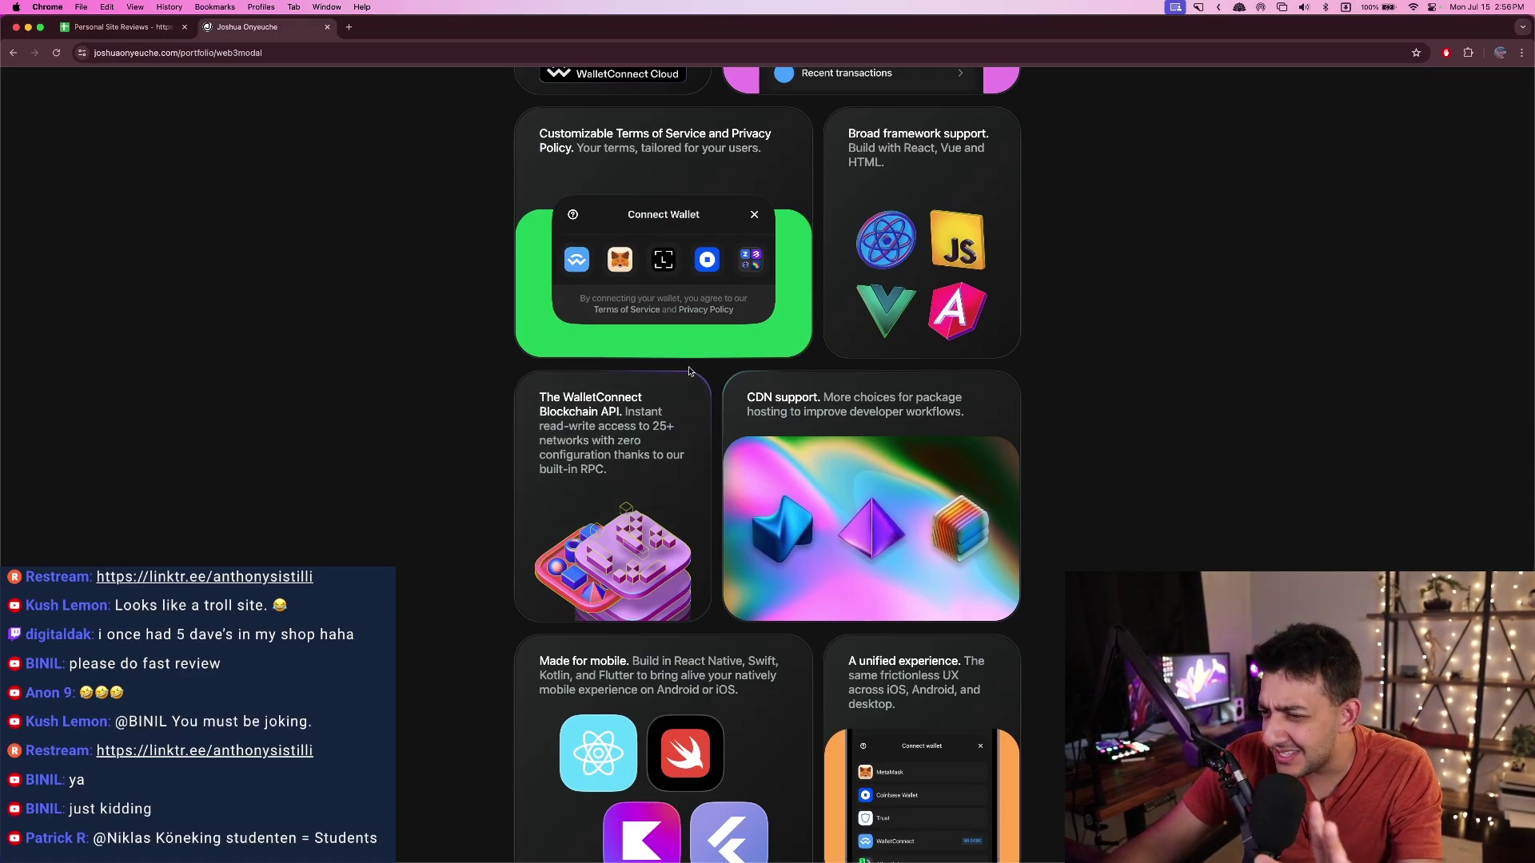
scroll(695, 384, "down", 3)
scroll(706, 376, "up", 10)
scroll(767, 320, "down", 15)
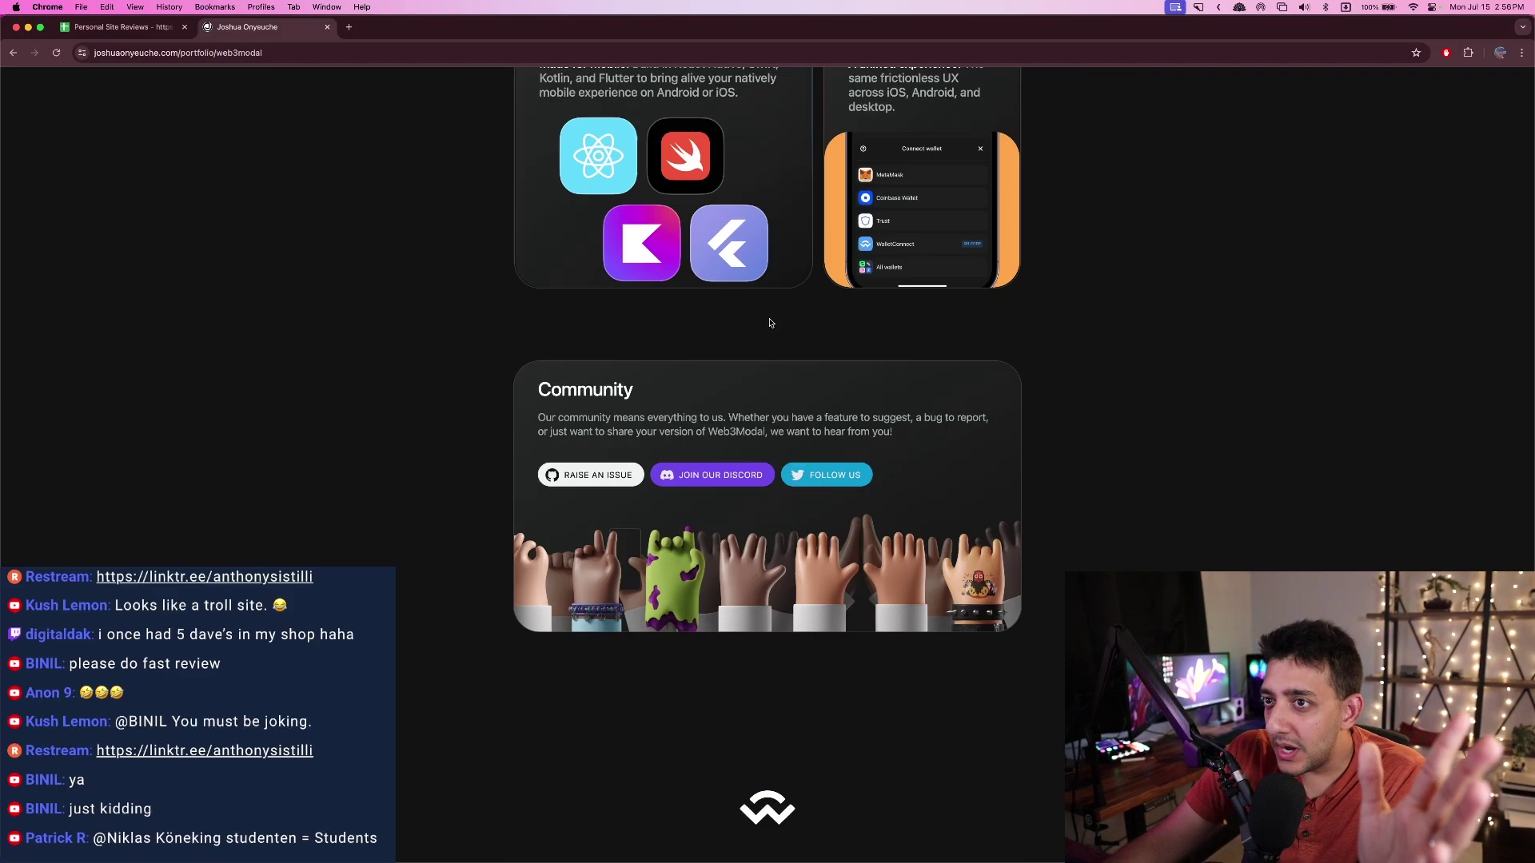
scroll(786, 617, "up", 10)
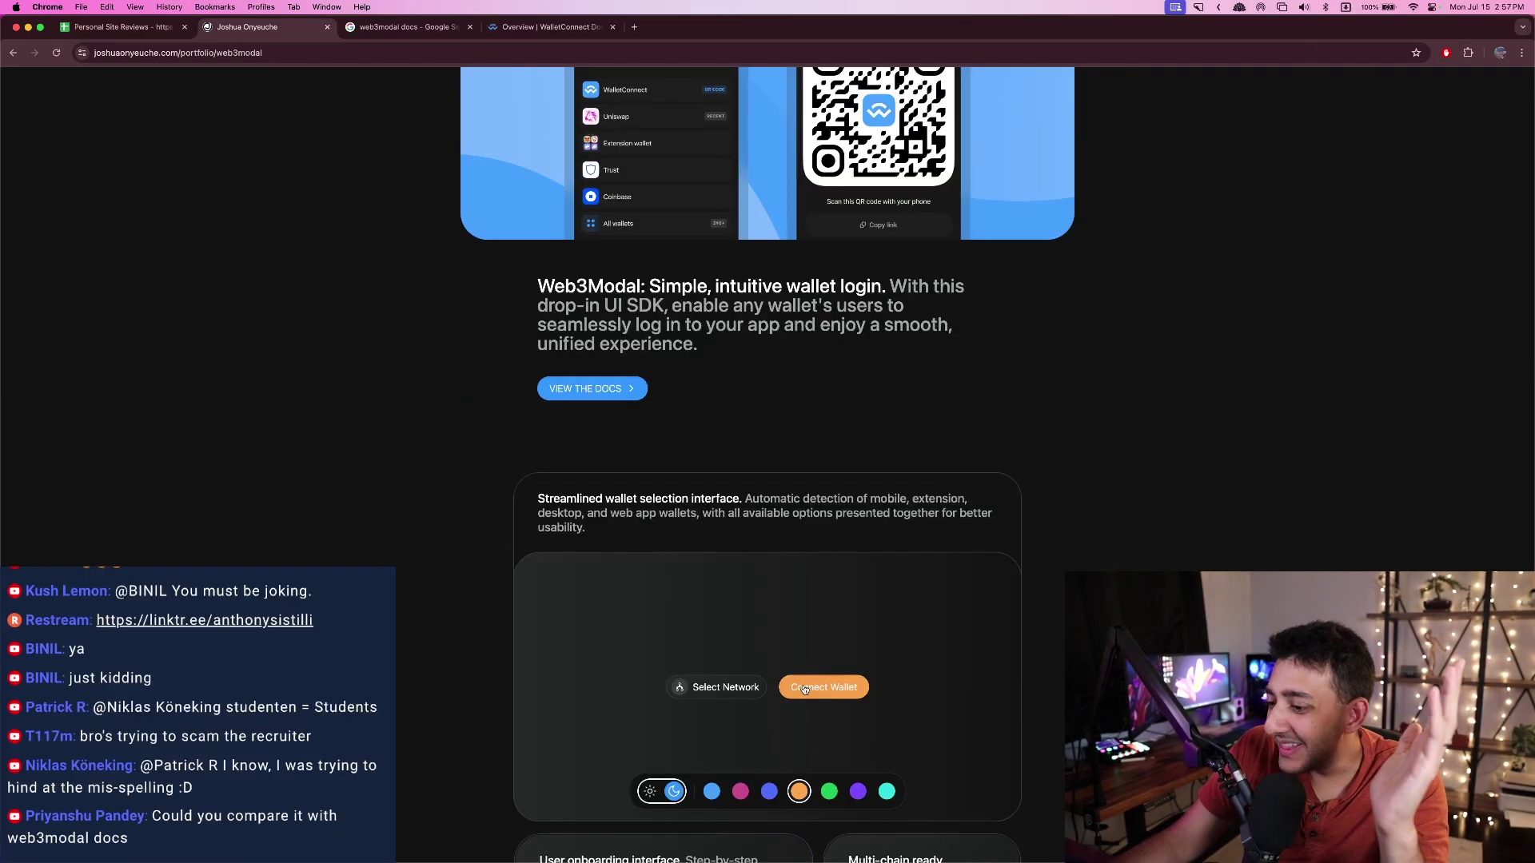
scroll(704, 117, "up", 3)
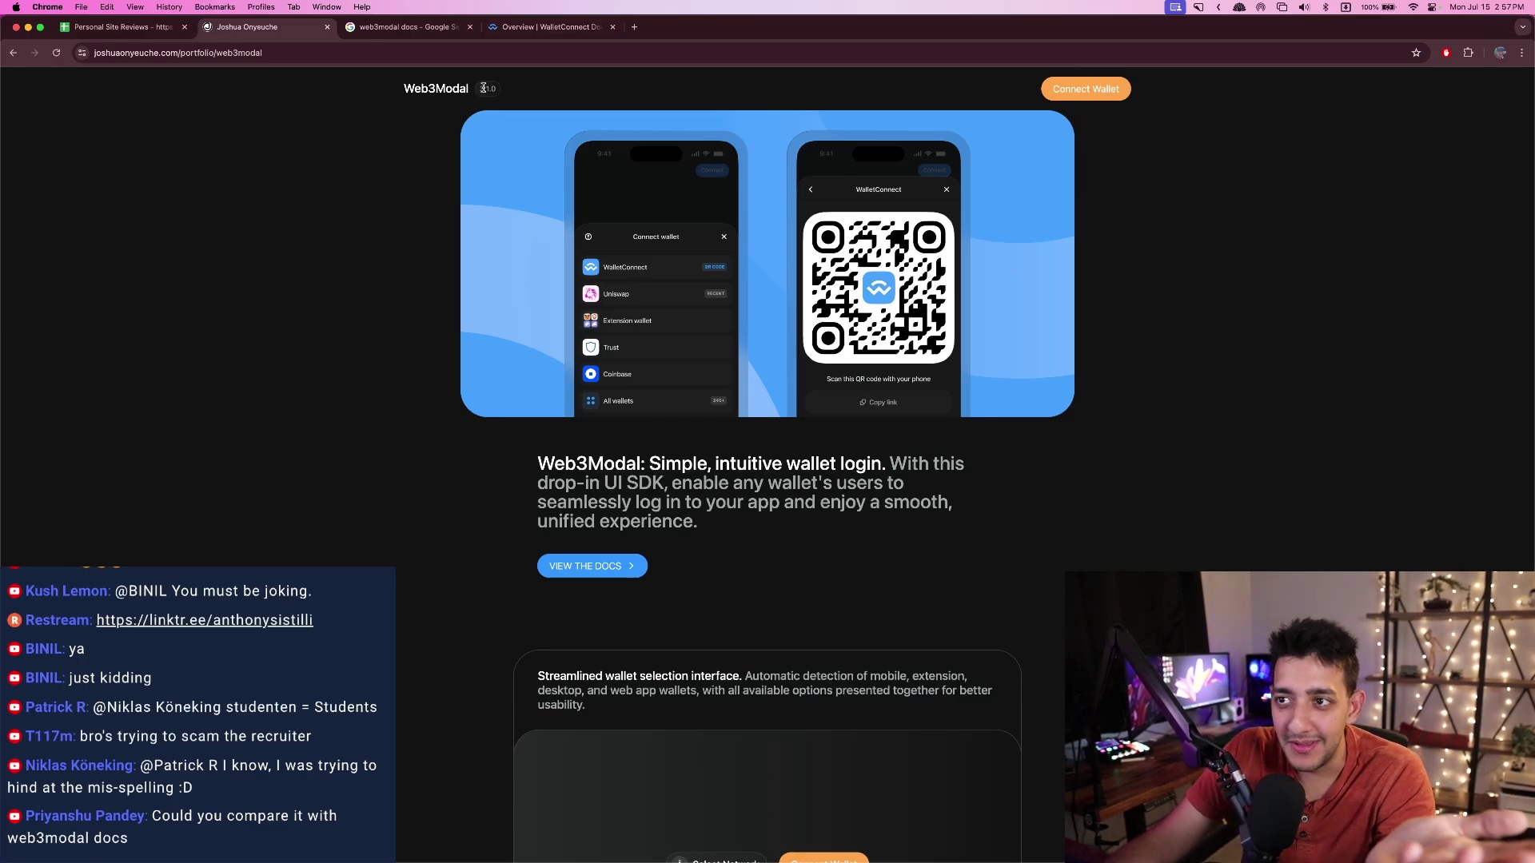
- Inspect the project page's web address, then open the portfolio owner's LinkedIn profile
left_click(205, 53)
key("Escape")
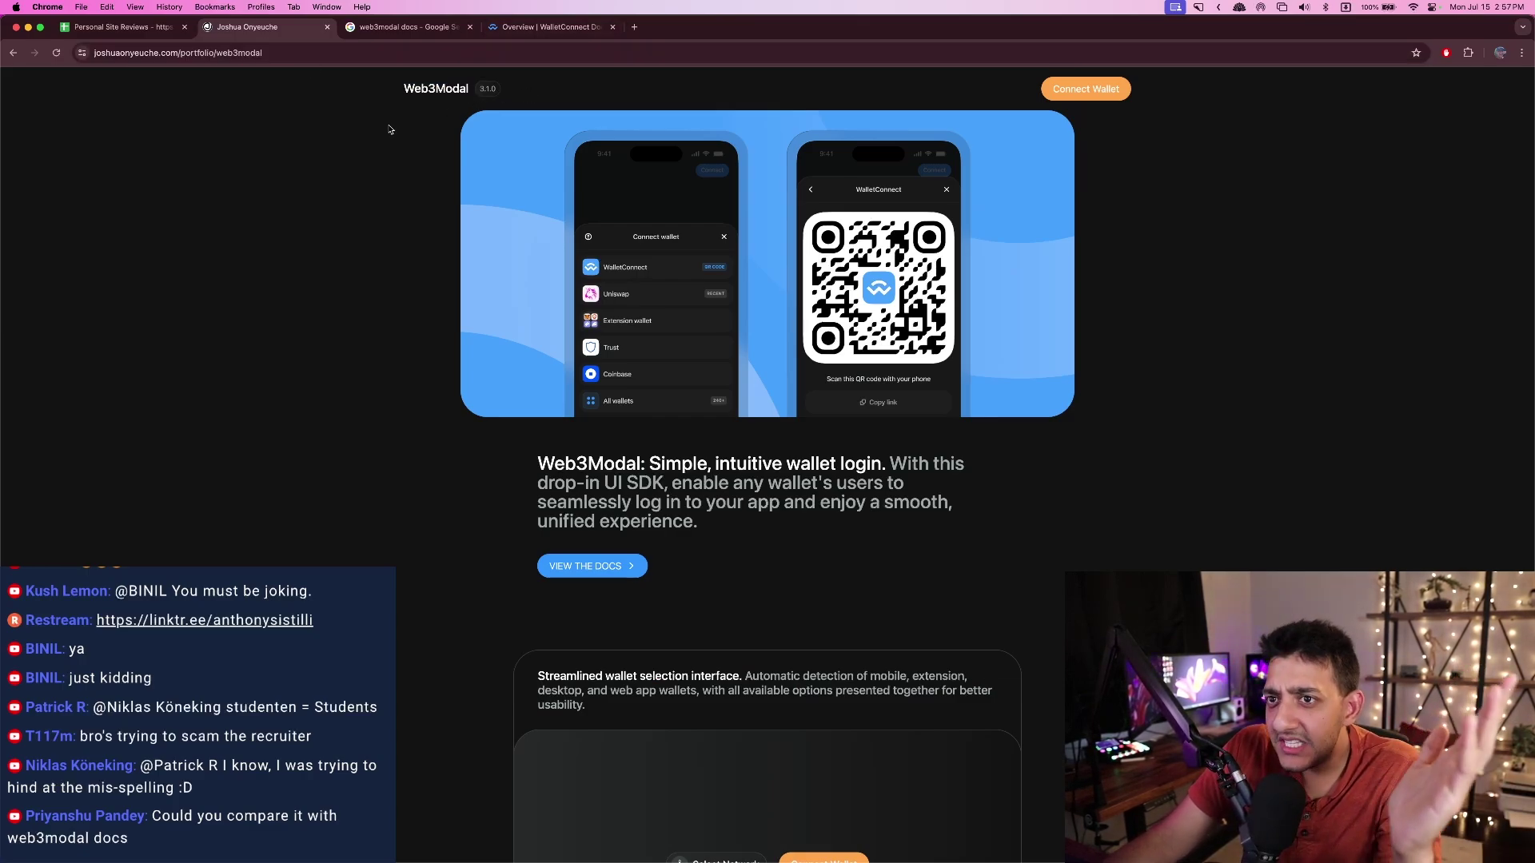
double_click(207, 53)
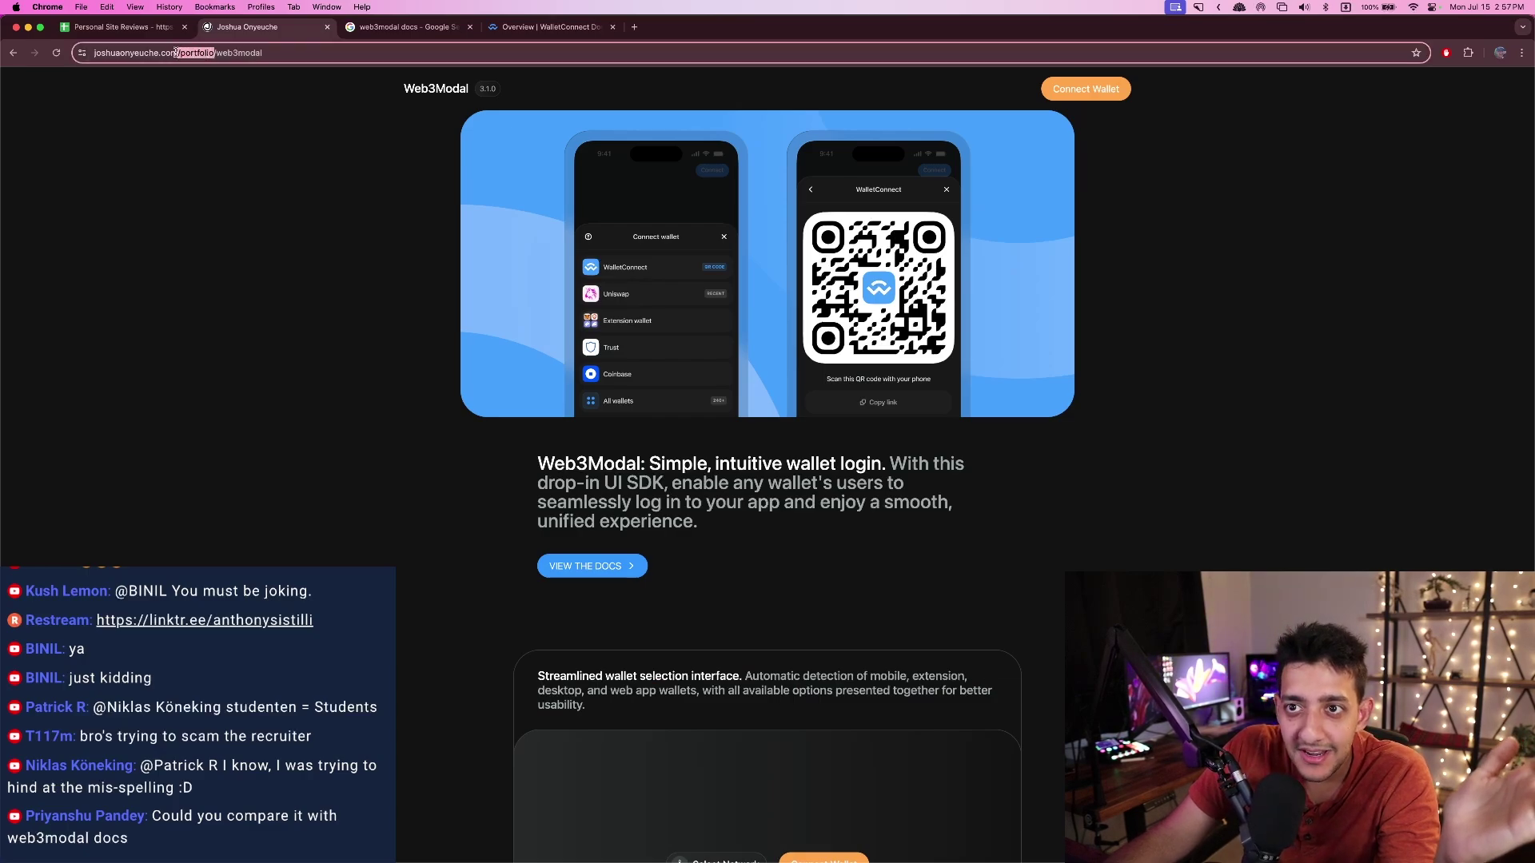
left_click(216, 224)
right_click(216, 220)
left_click(211, 218)
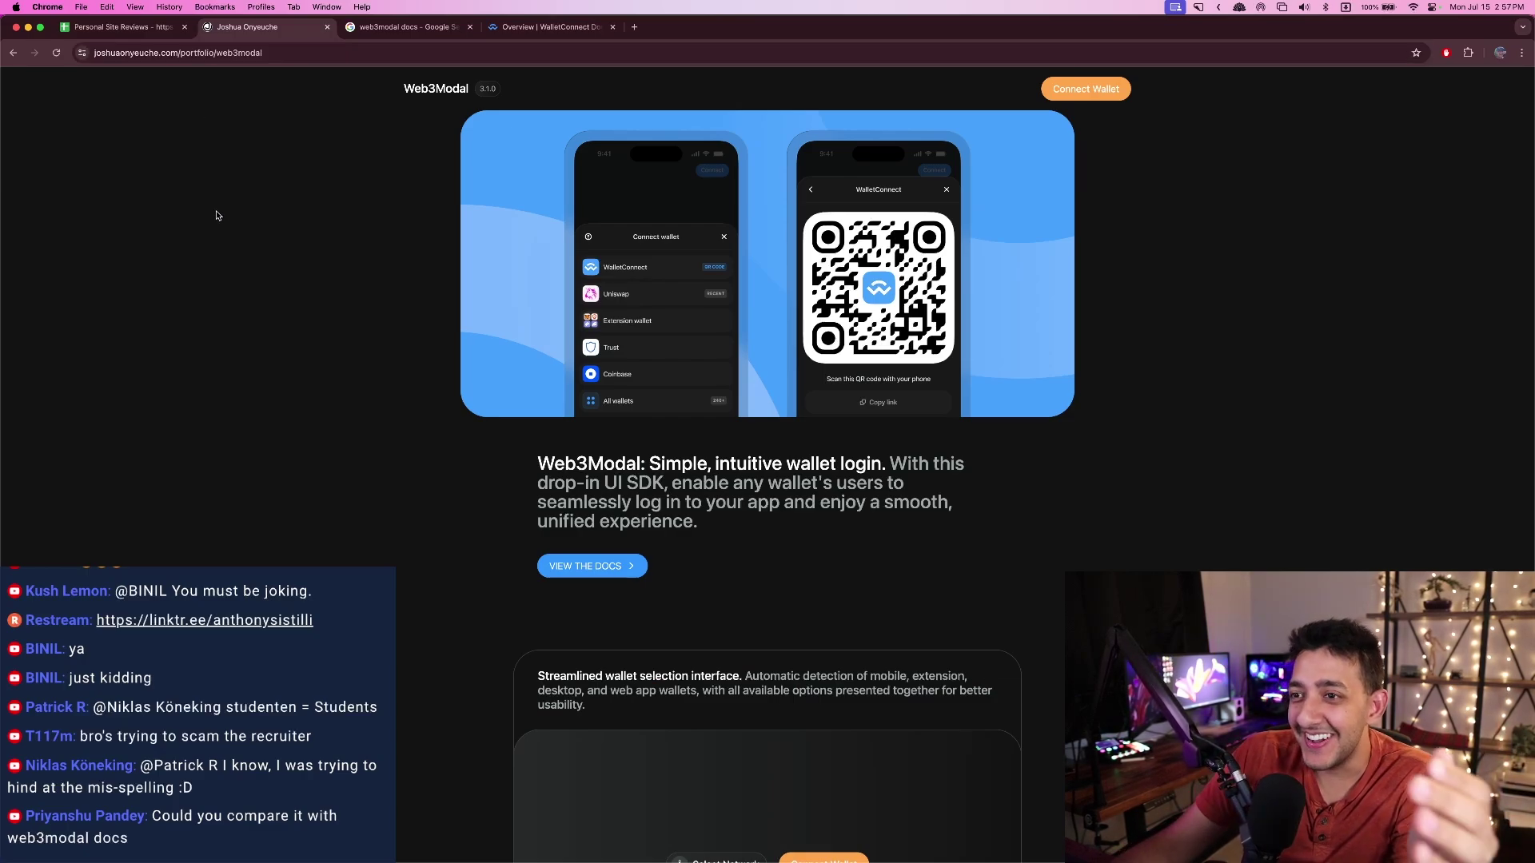
left_click(413, 222)
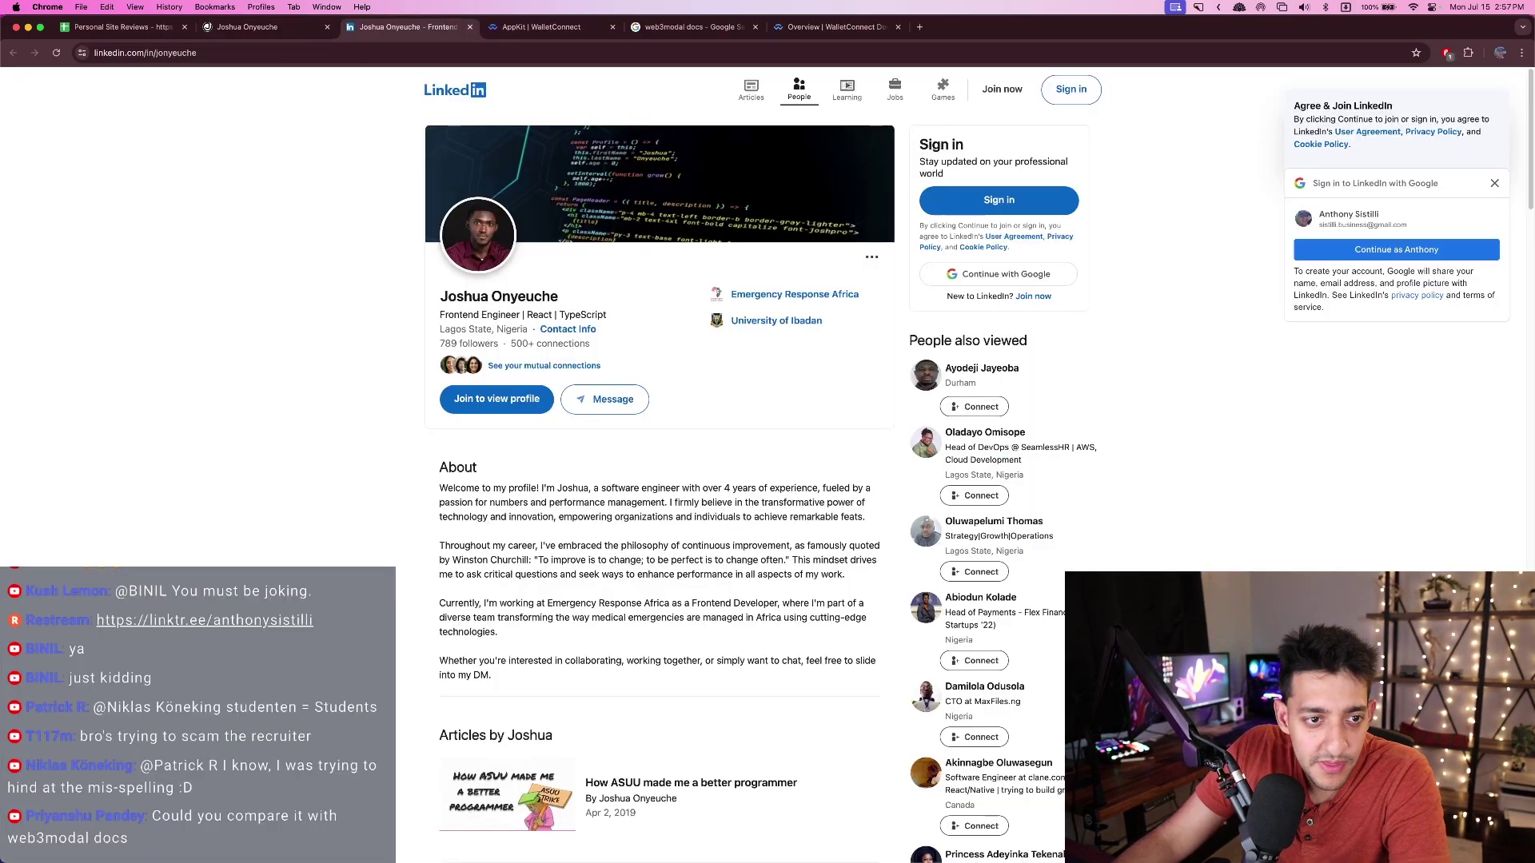
- Scroll the LinkedIn Experience list, close the project image, and return to the reviews sheet
key("super+grave")
scroll(692, 297, "down", 1)
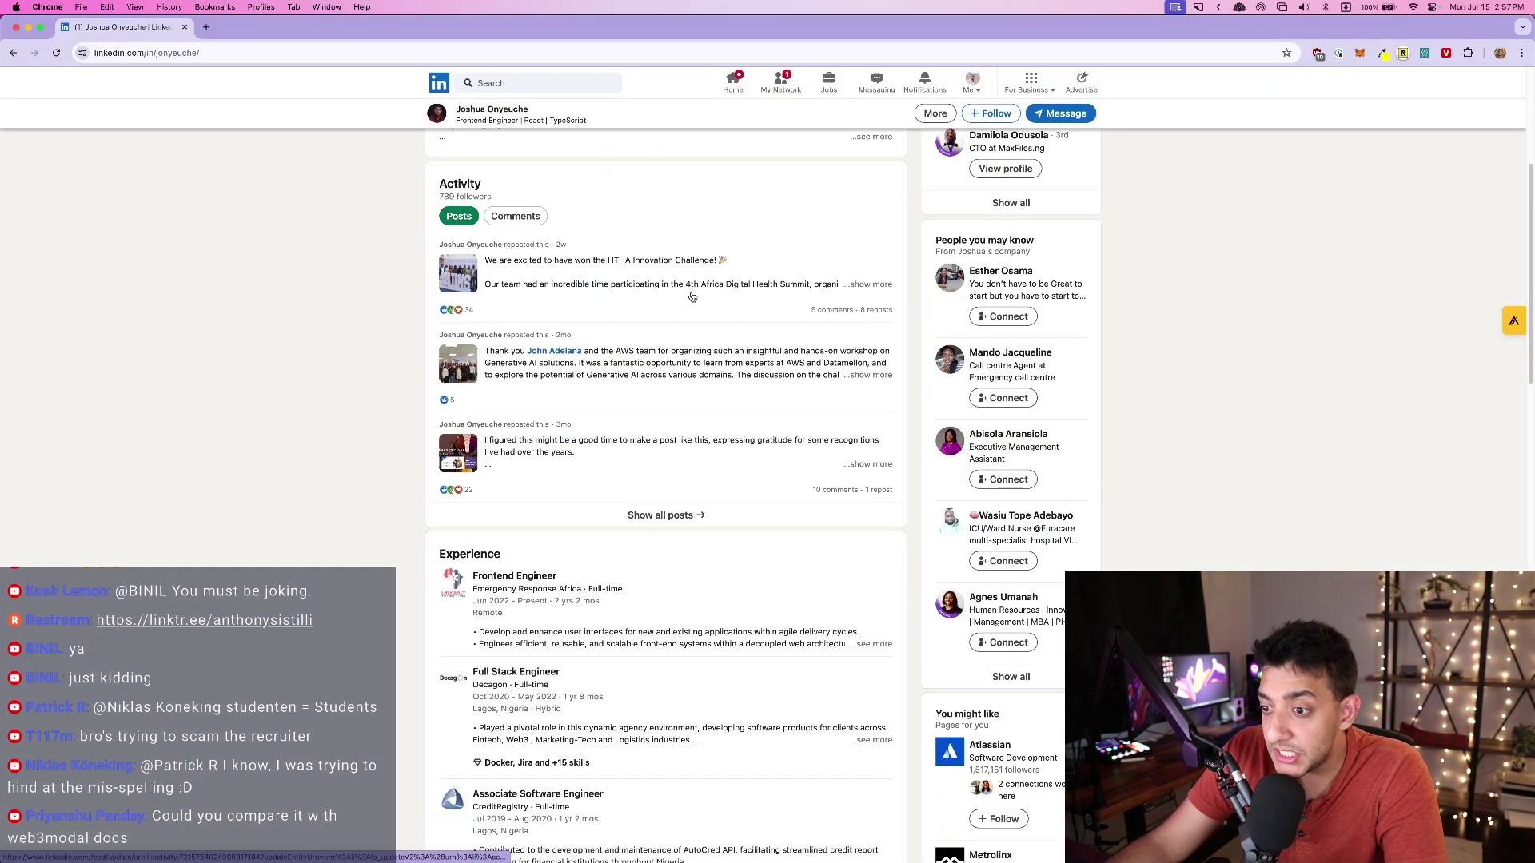
scroll(692, 298, "down", 5)
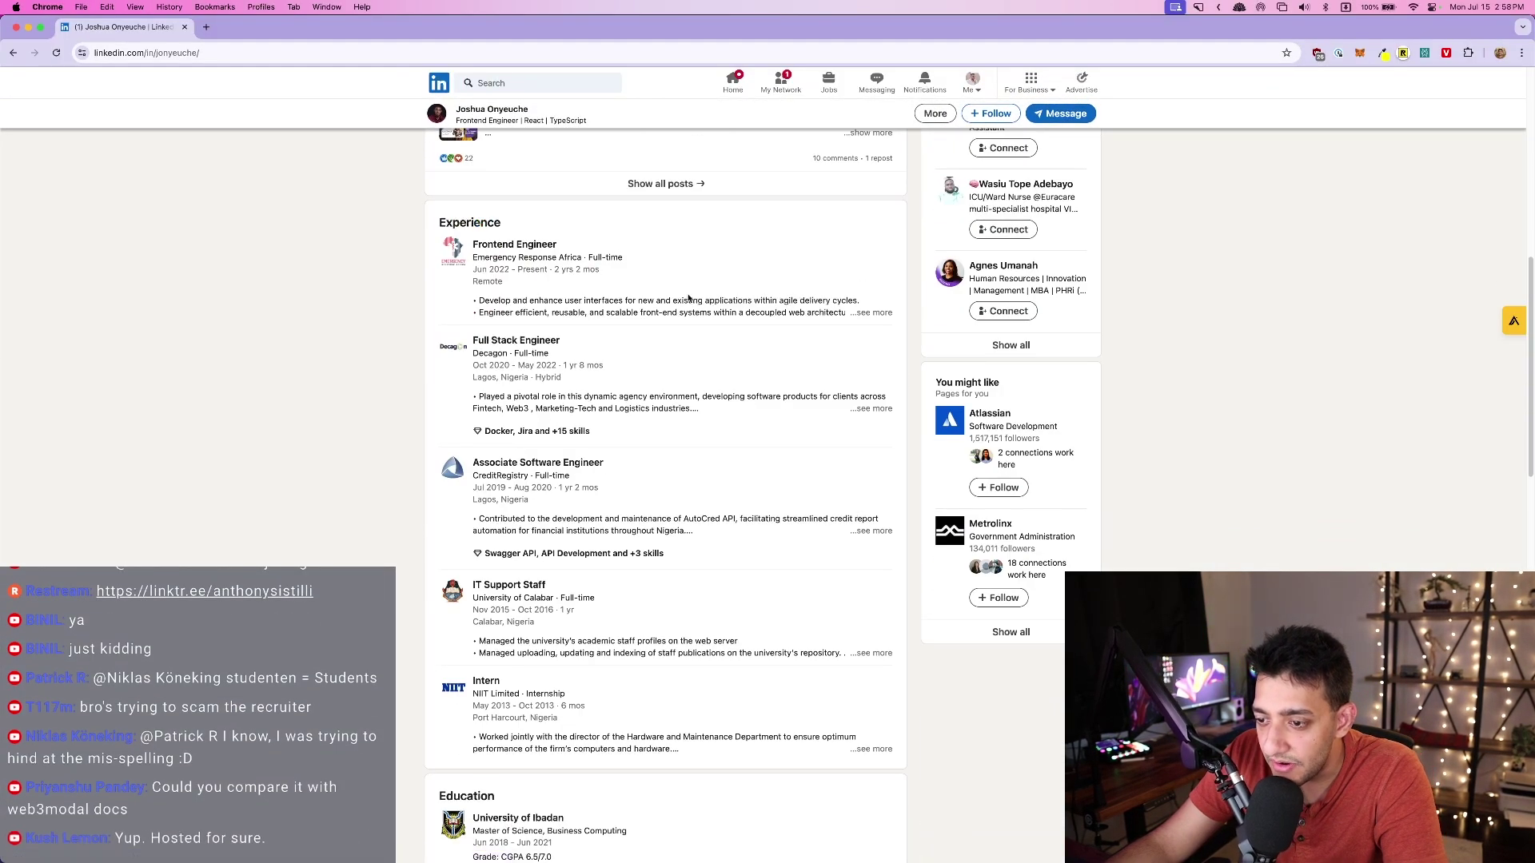
scroll(689, 298, "up", 10)
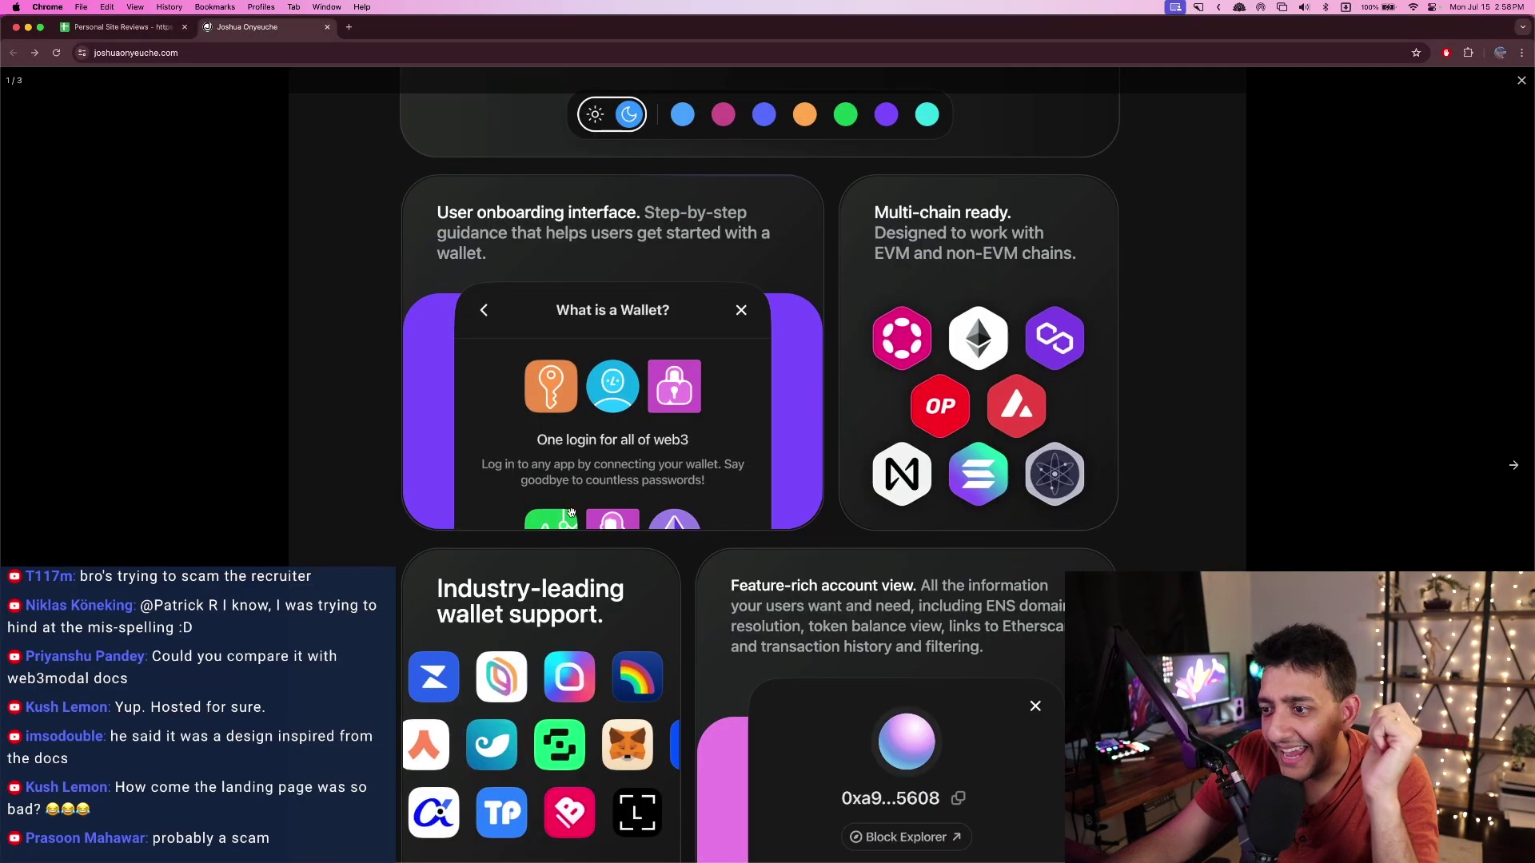
key("Escape")
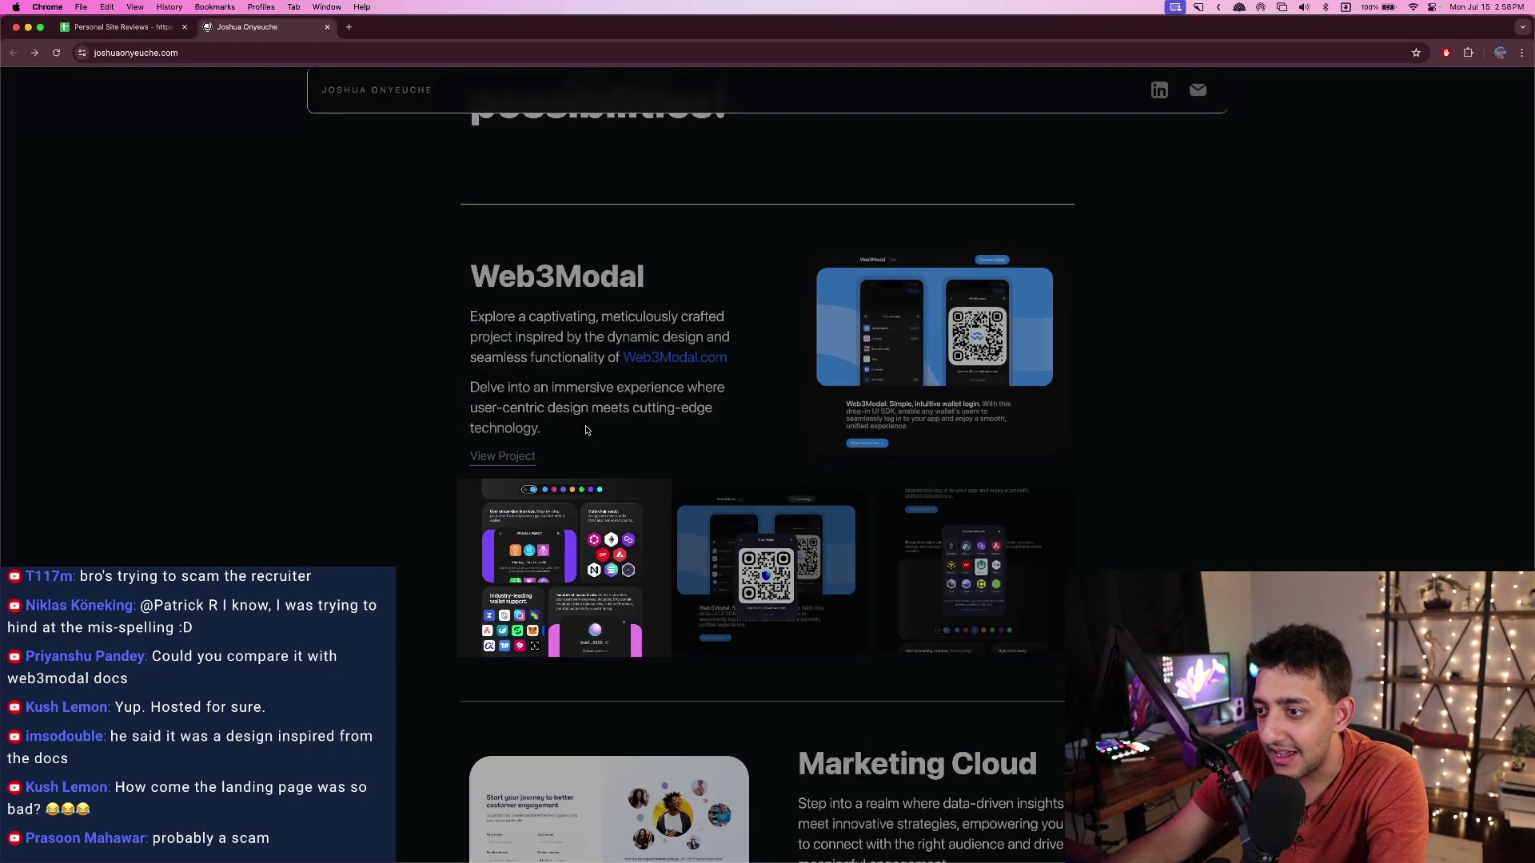
key("ctrl+shift+Tab")
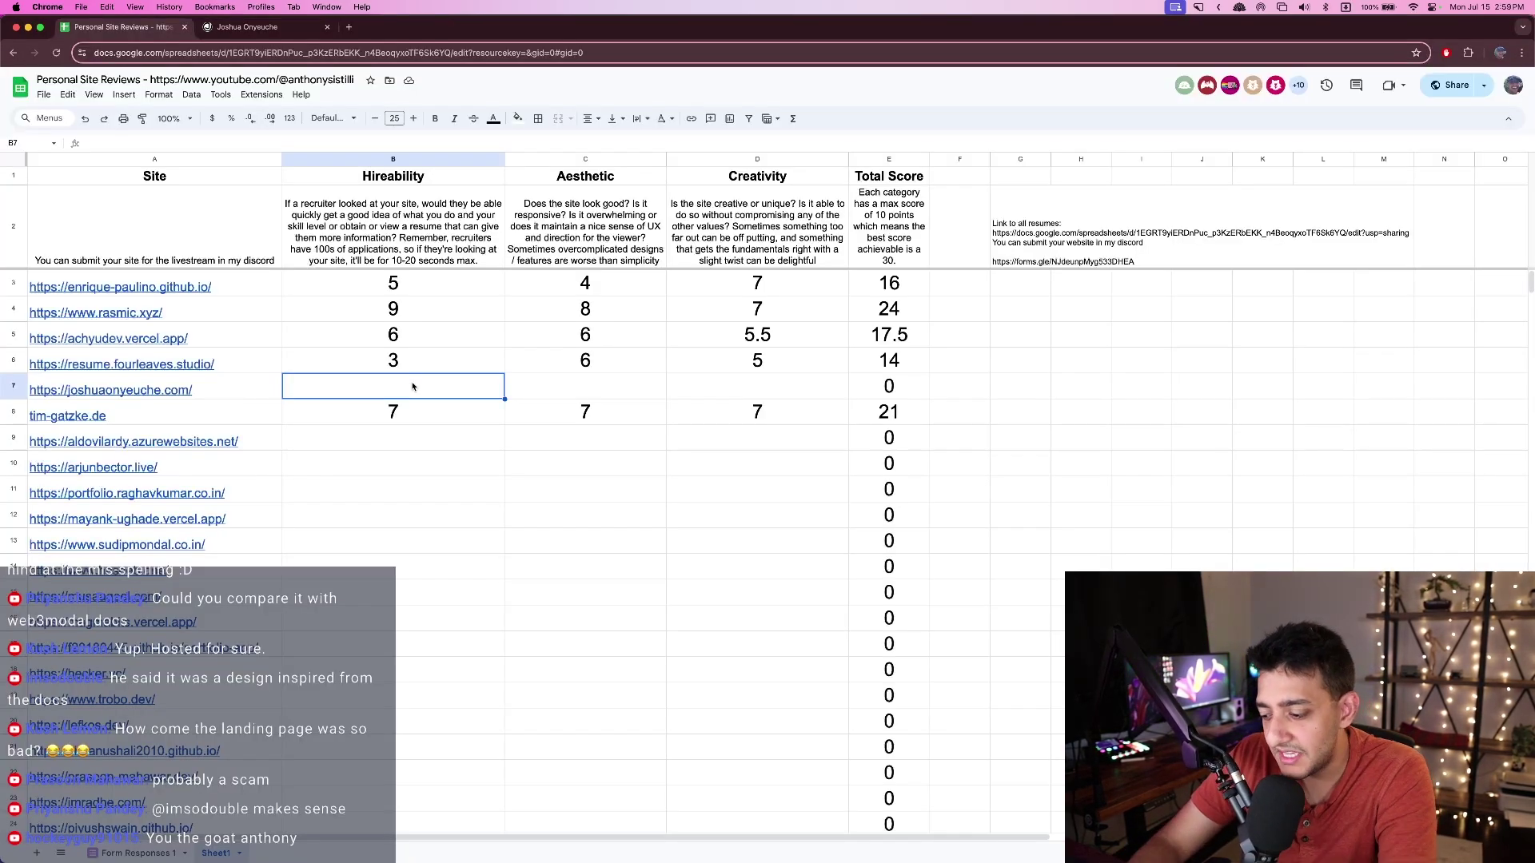
- Enter a Hireability score of 1 for joshuaonyeuche.com, then recheck the portfolio
type("1")
left_click(531, 418)
left_click(473, 391)
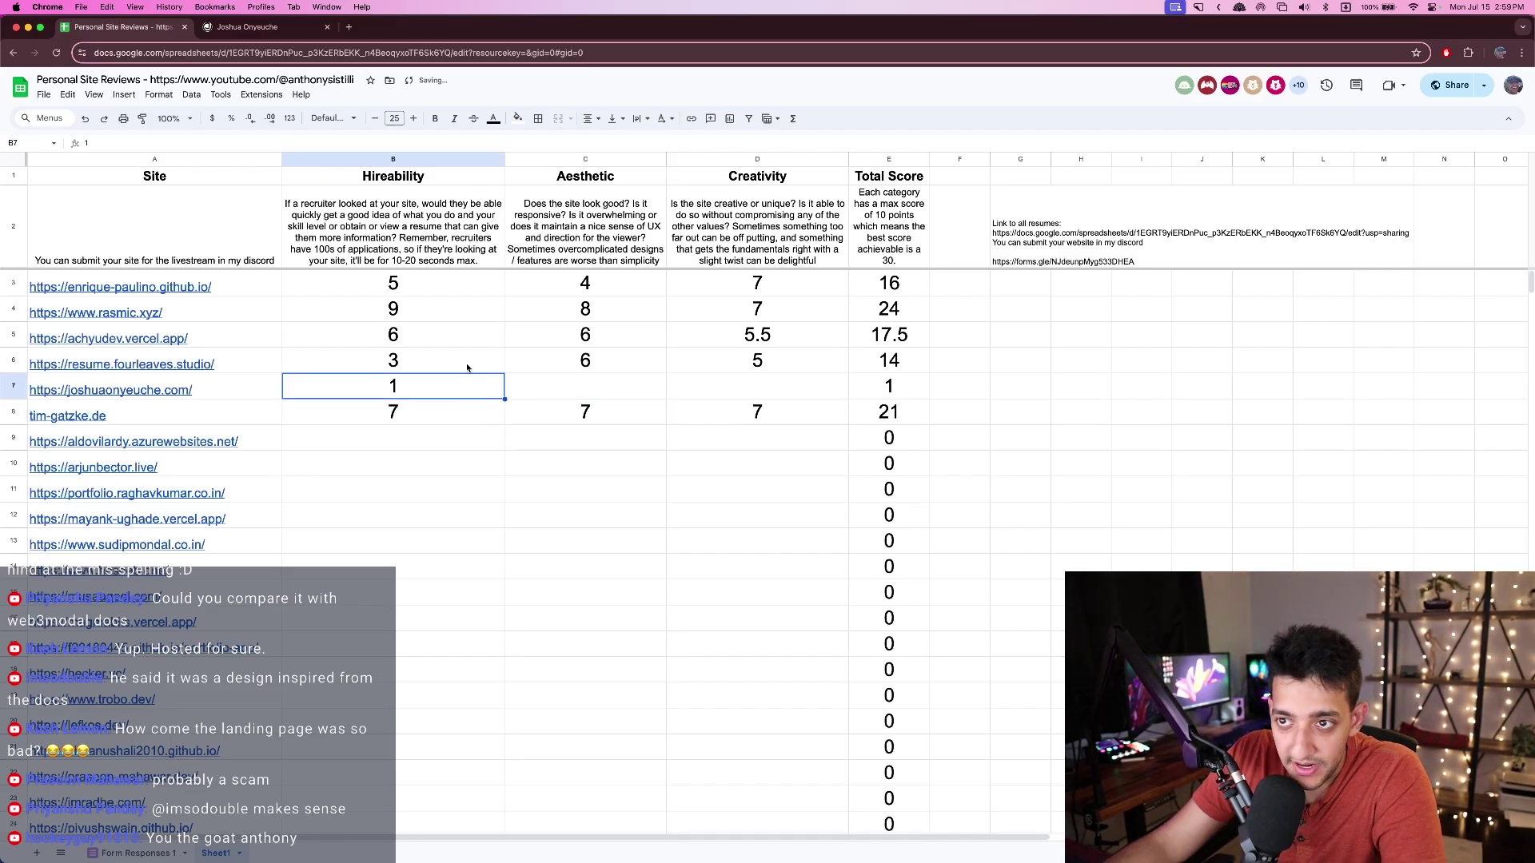
left_click(248, 27)
scroll(532, 346, "down", 15)
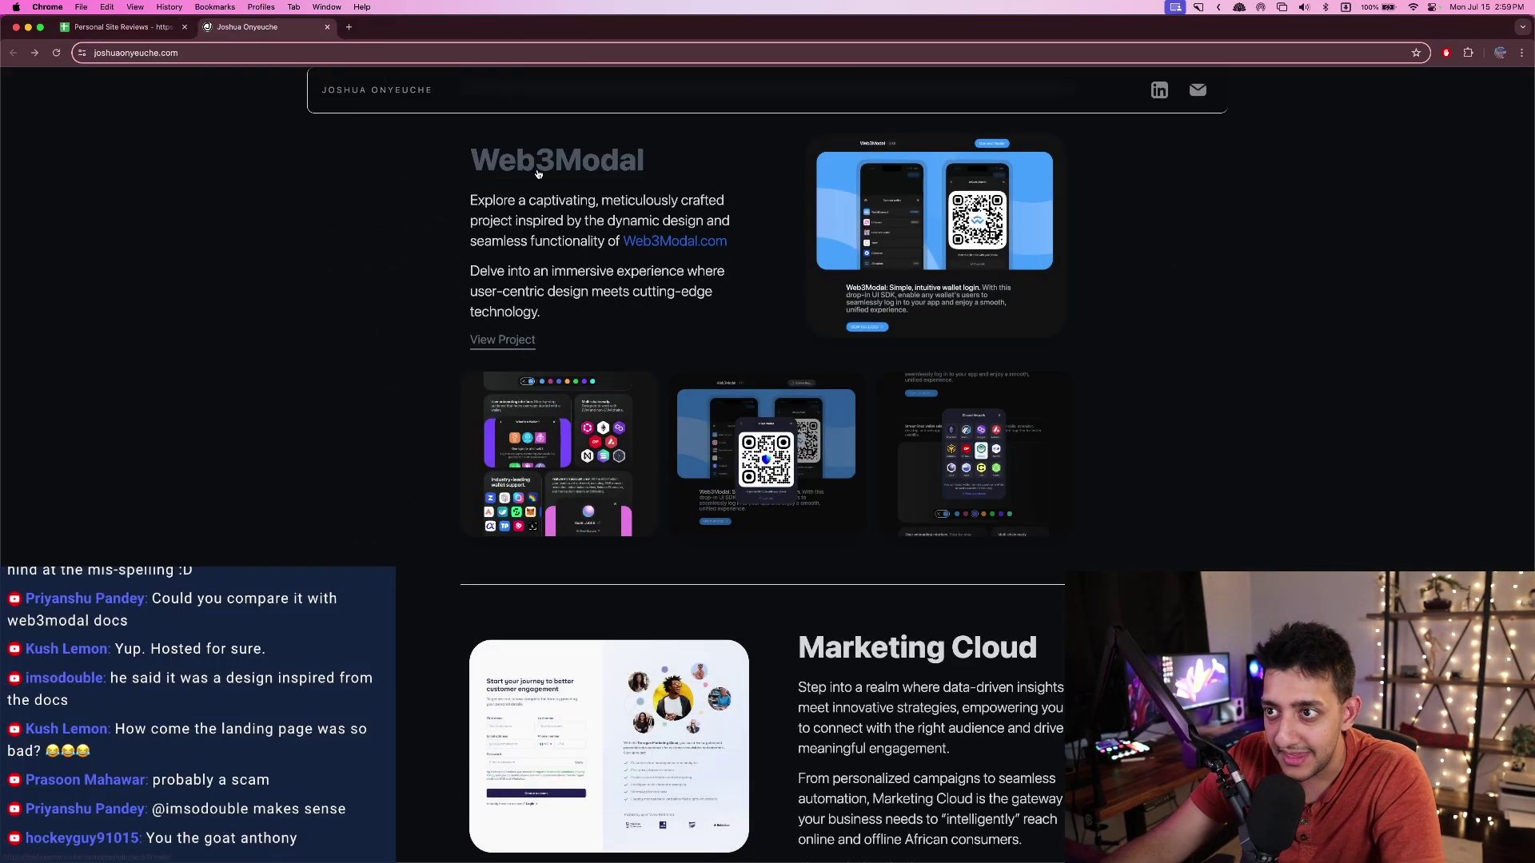
scroll(535, 320, "up", 3)
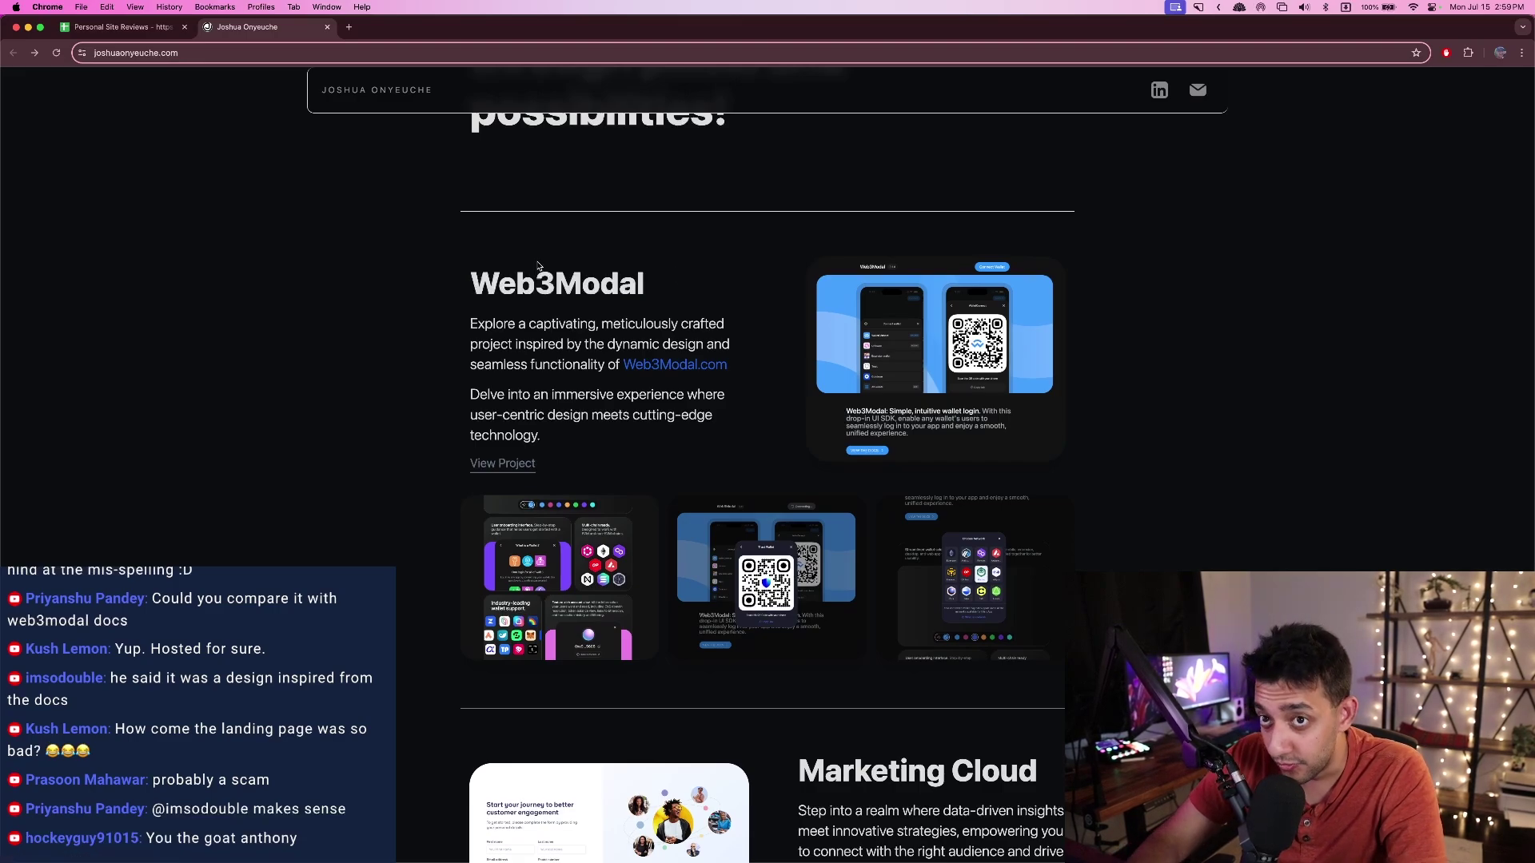
scroll(556, 366, "up", 12)
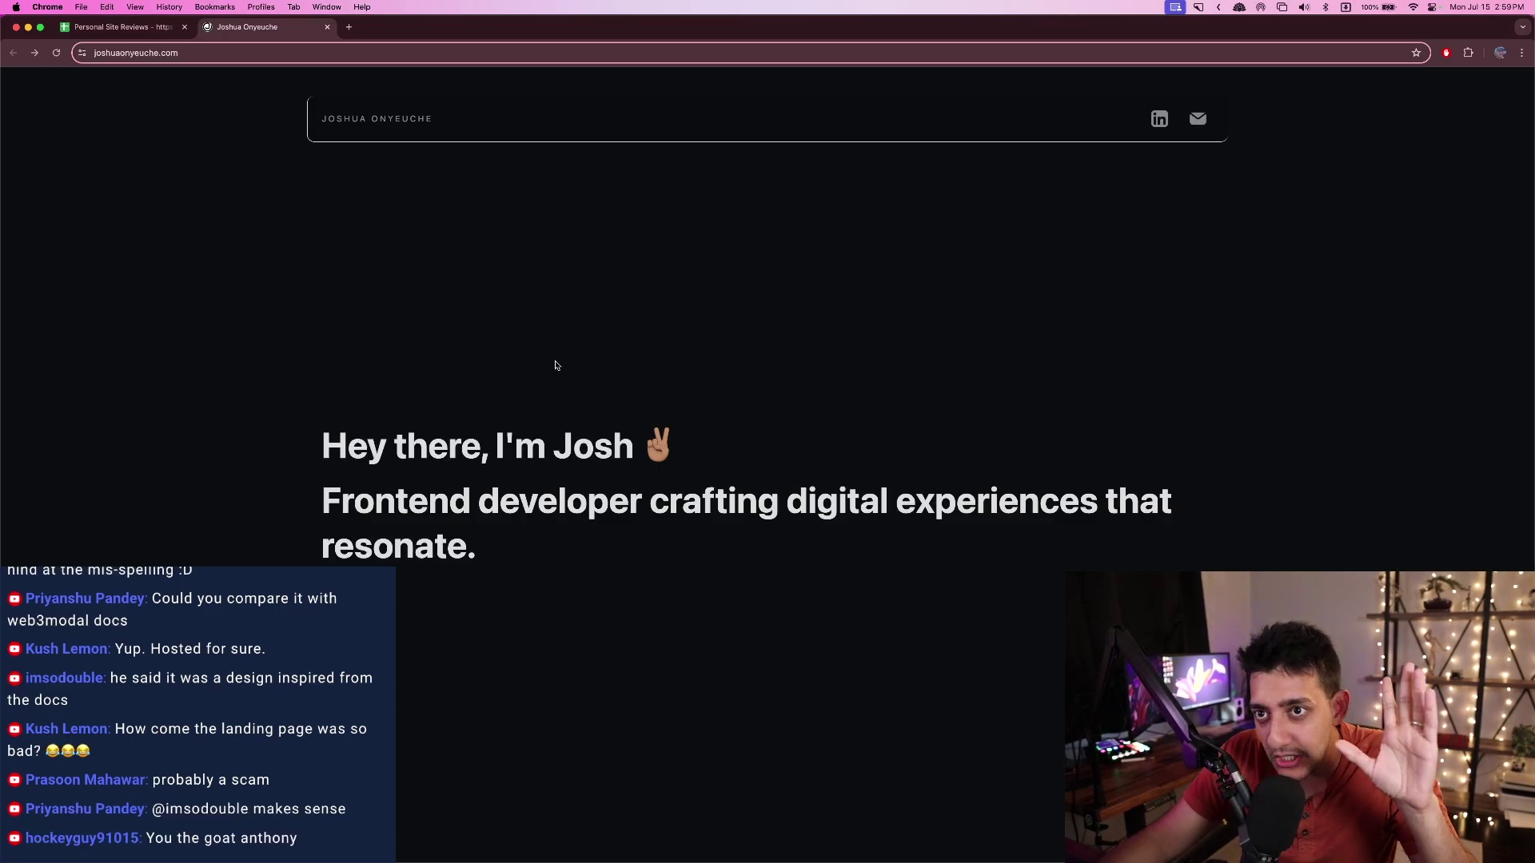
- Scroll through the portfolio once more before returning to the reviews sheet
left_click(133, 36)
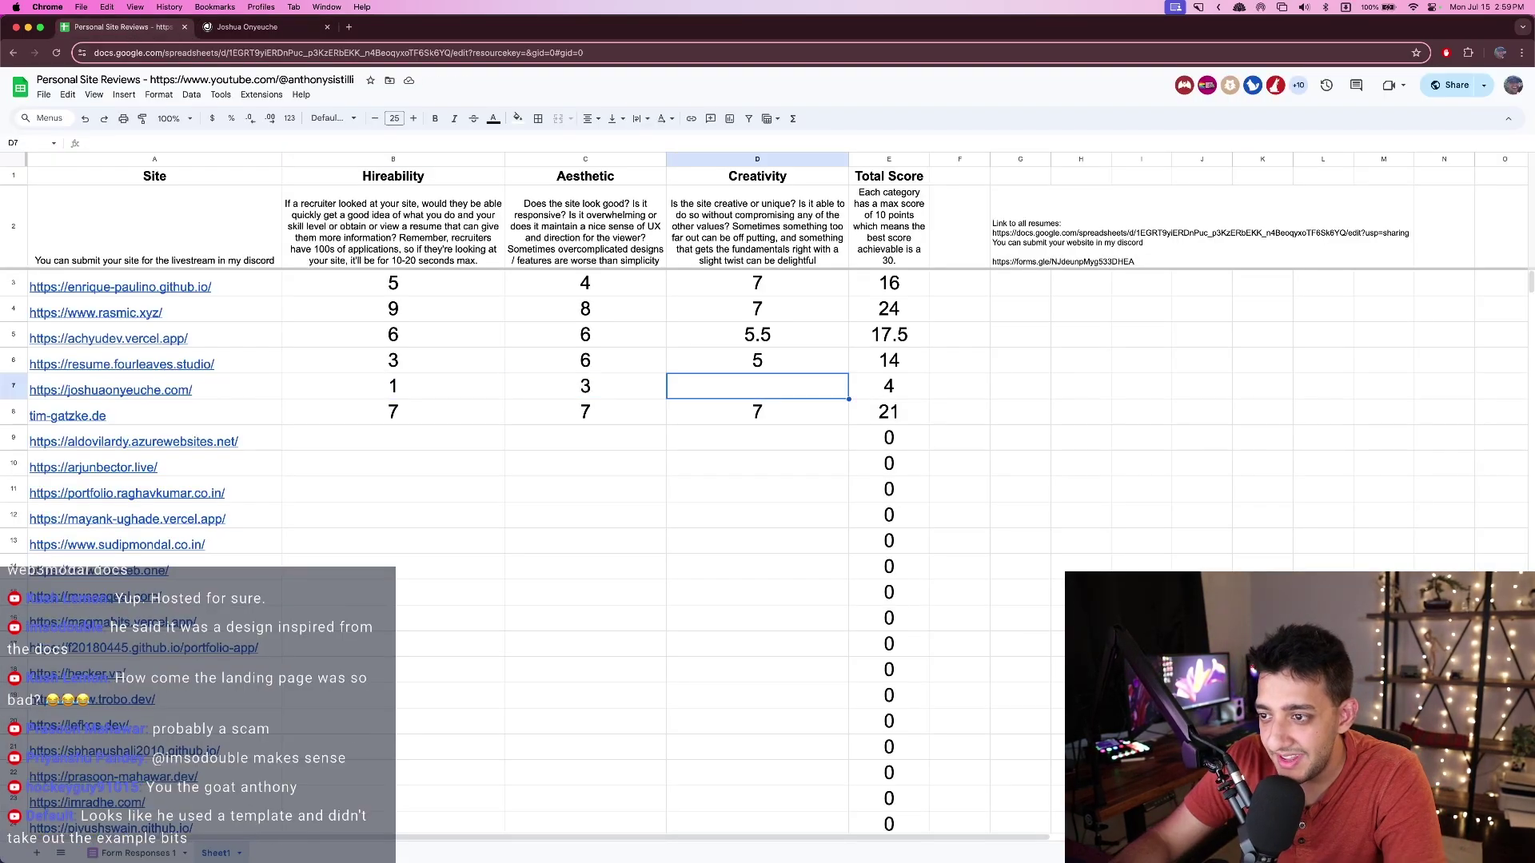
key("ctrl+Tab")
scroll(611, 432, "down", 10)
scroll(611, 432, "down", 4)
scroll(611, 431, "up", 4)
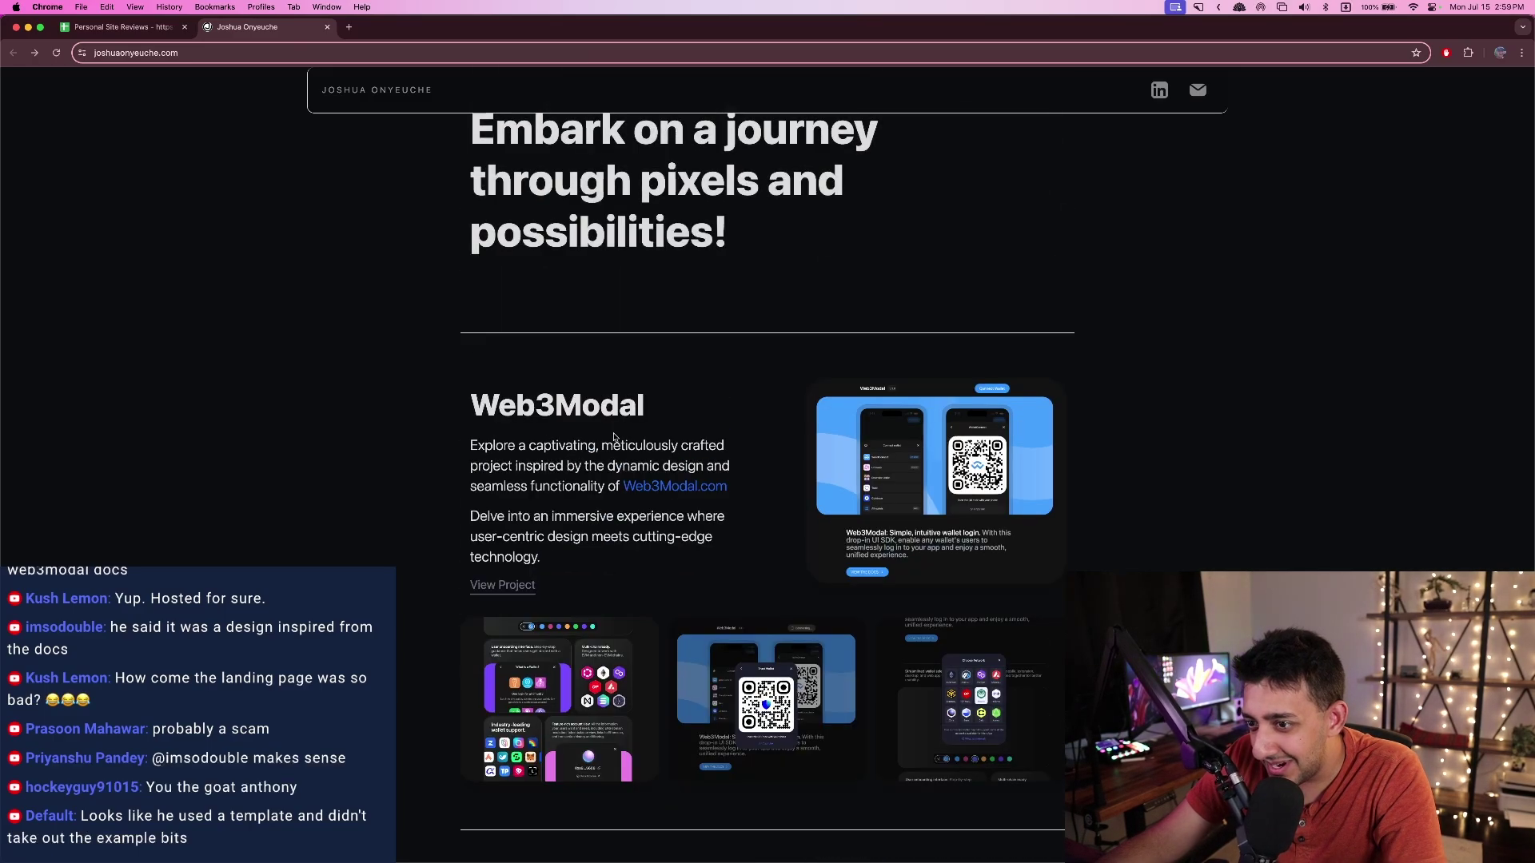
scroll(901, 445, "up", 1)
key("ctrl+shift+Tab")
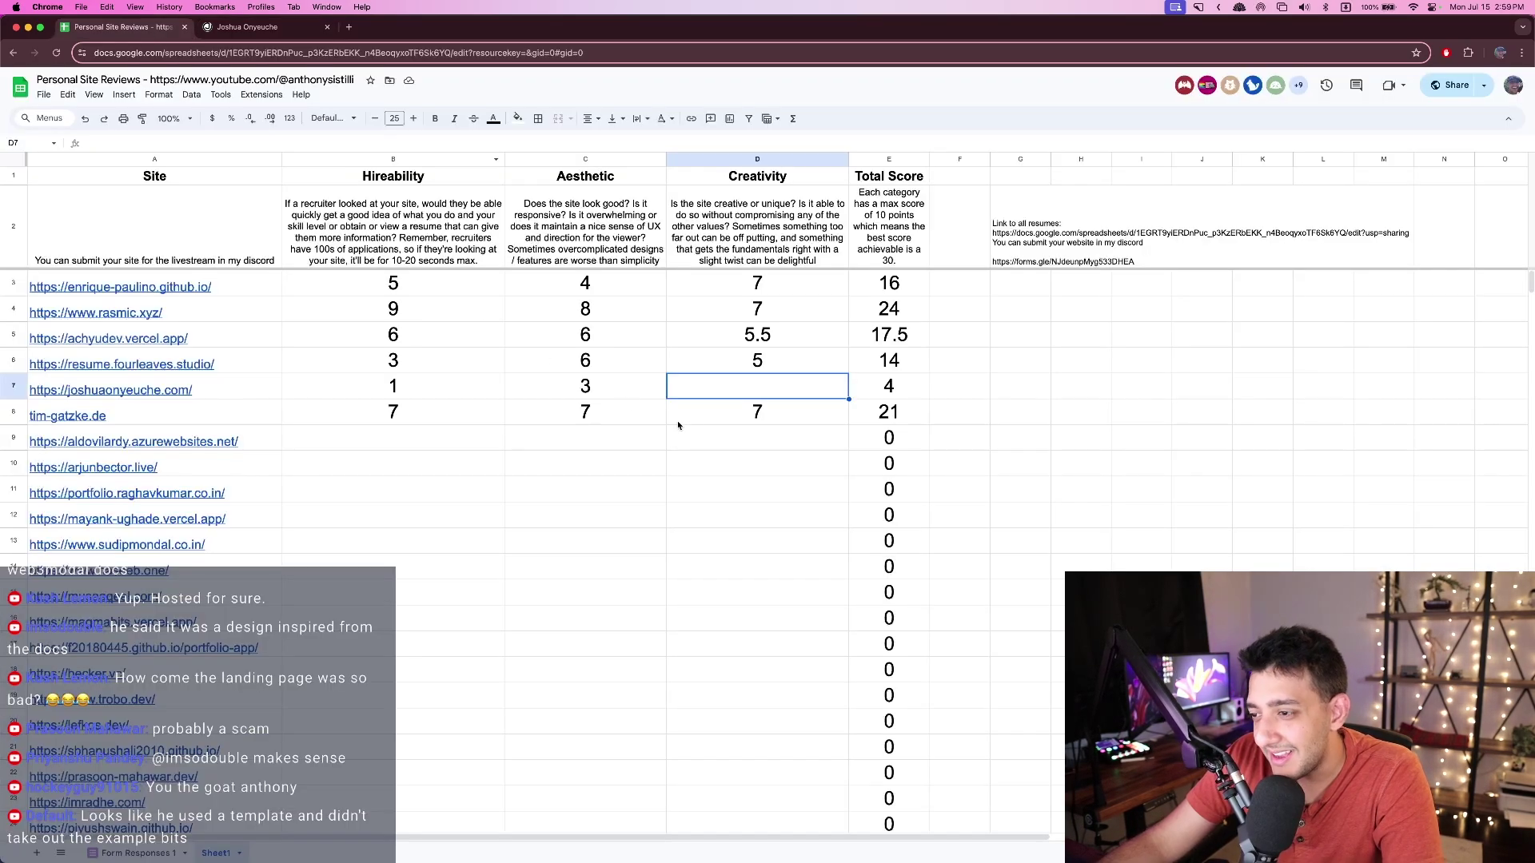
- Enter a Creativity score of 2 and review the row's scores totalling 6
type("2")
key("Return")
key("Left")
key("Up")
key("Left")
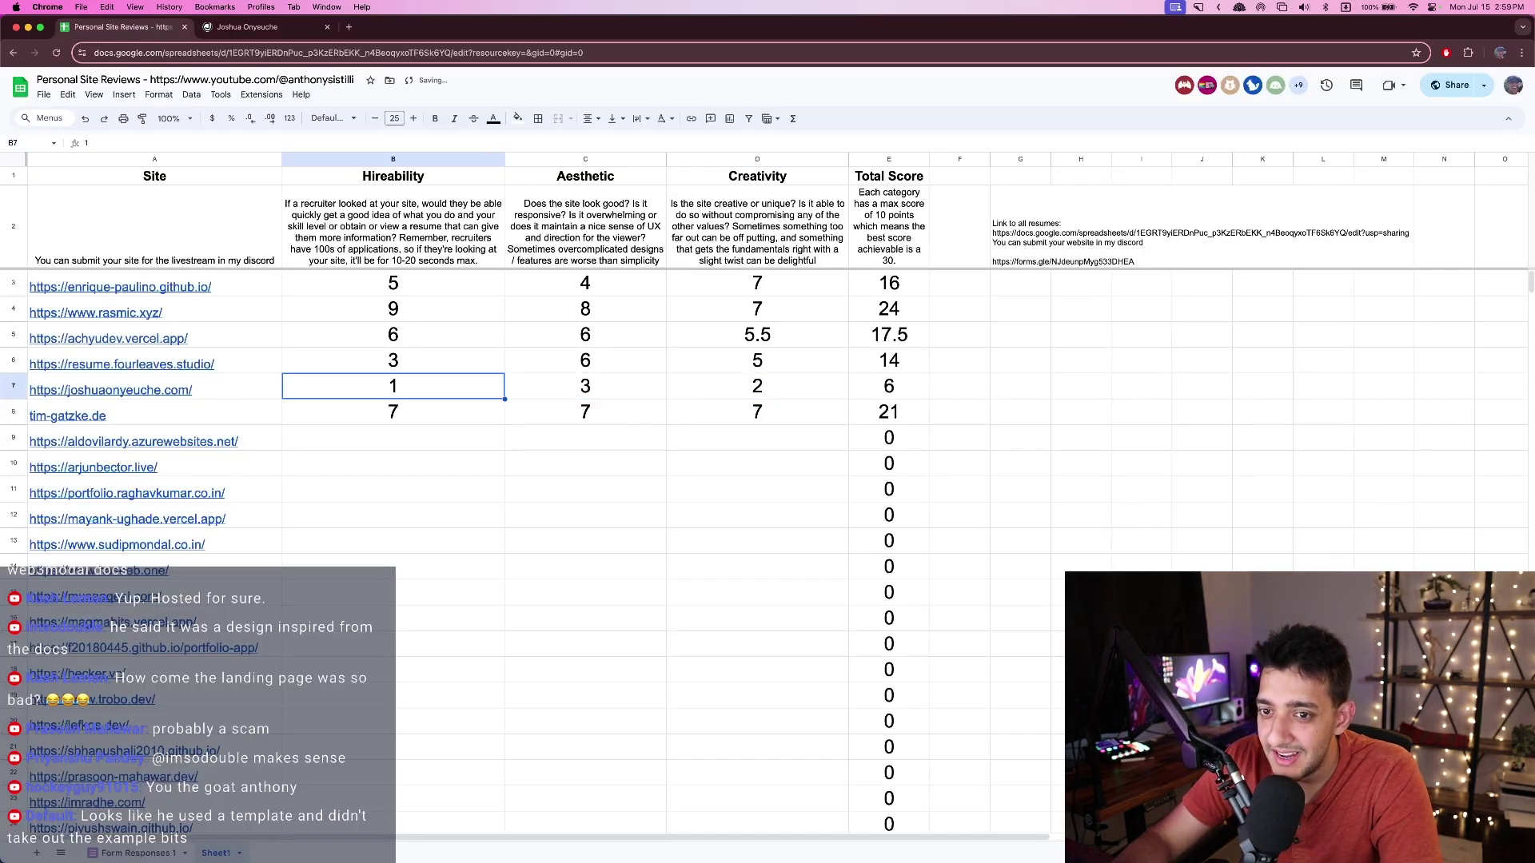
key("Left")
key("Right")
key("shift+Right")
key("shift+Right")
key("Right")
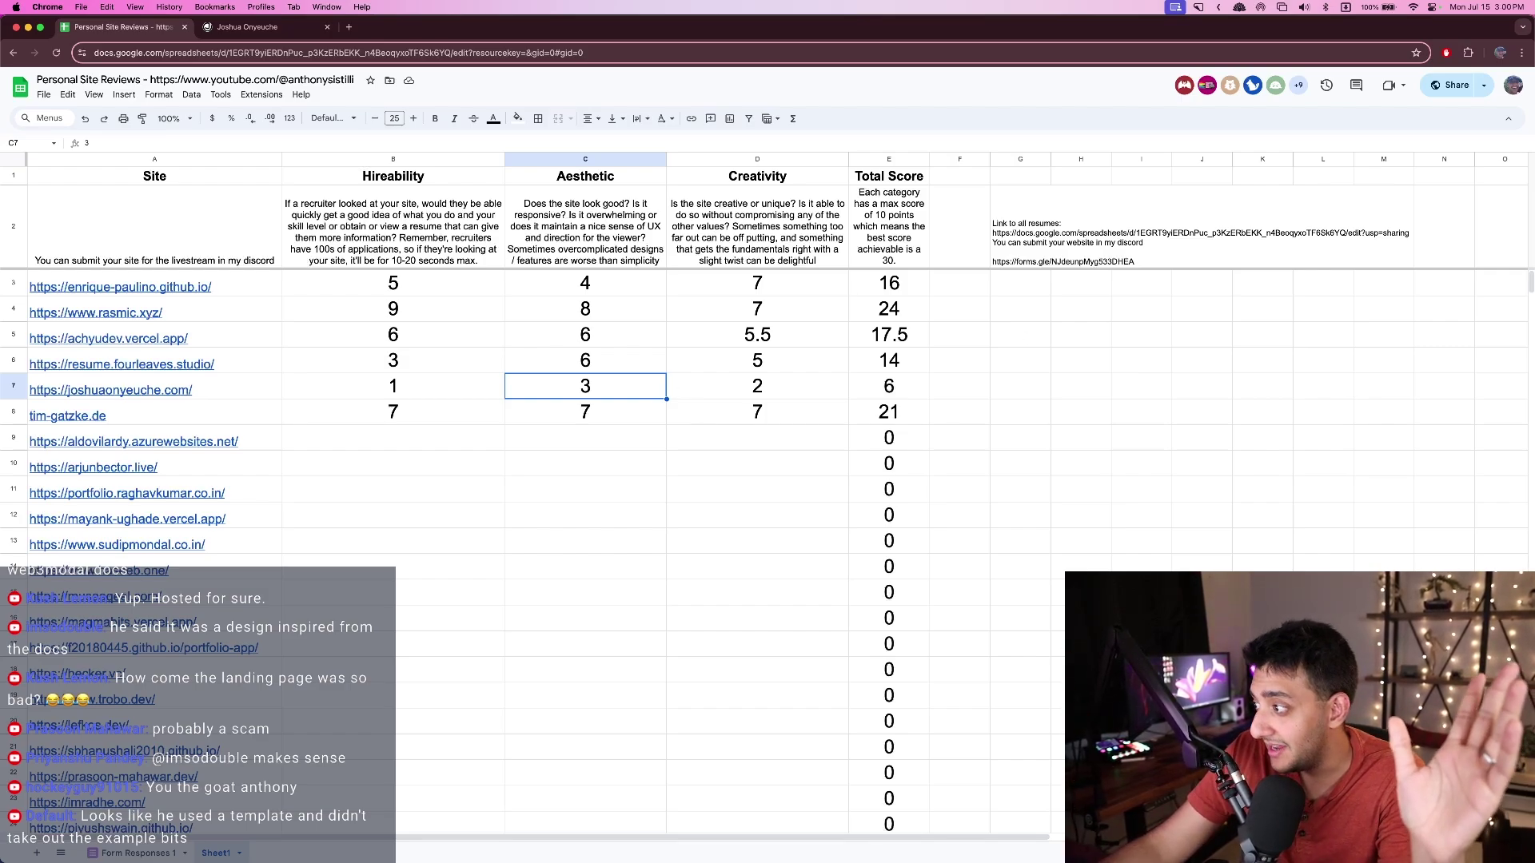
left_click(134, 441)
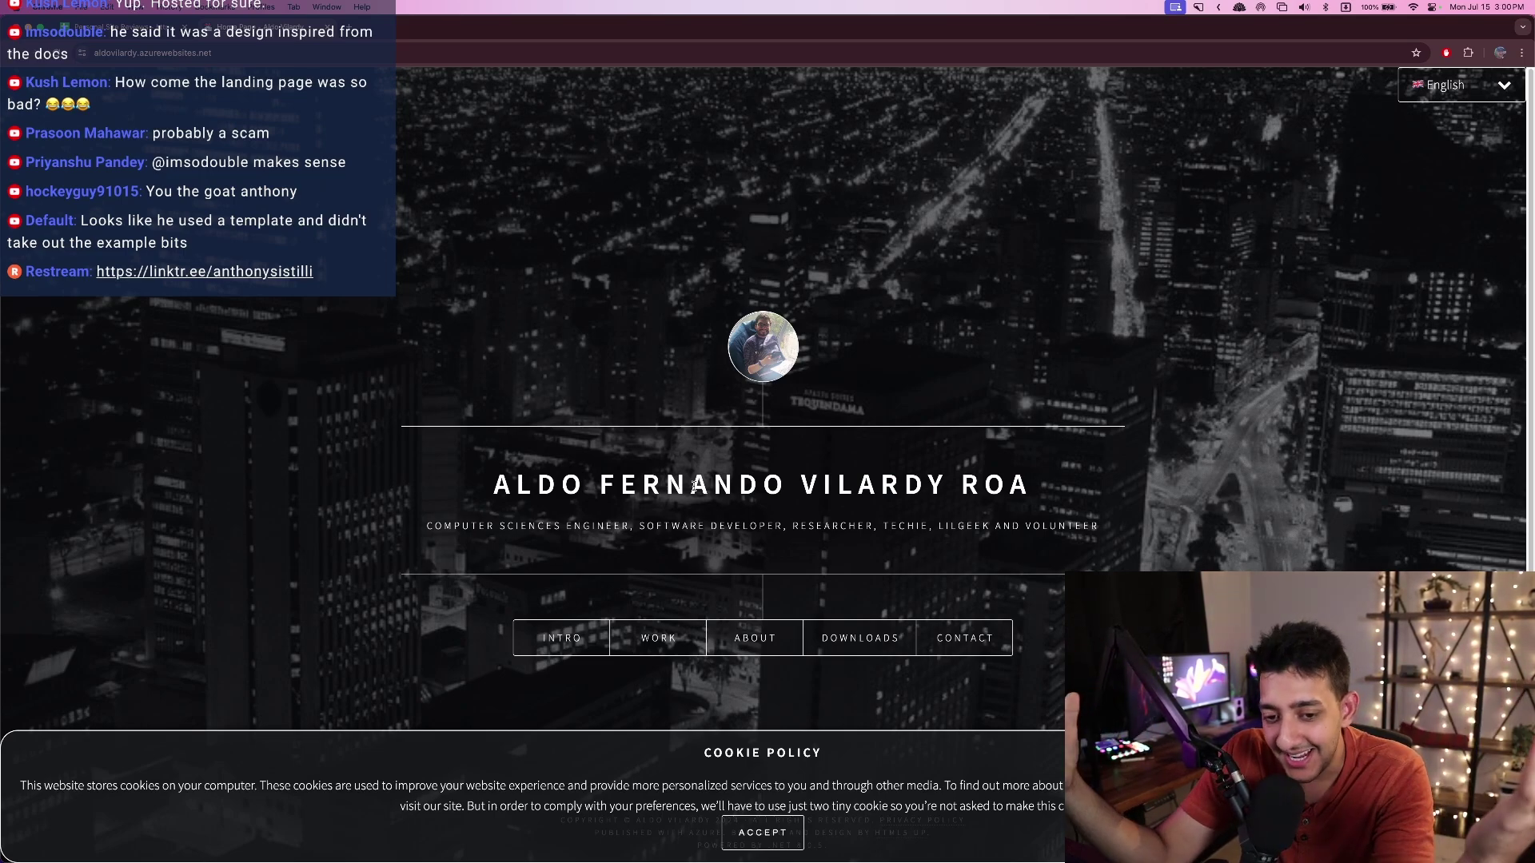
- Look over the aldovilardy.azurewebsites.net homepage, switching its language to French and back to English
scroll(538, 298, "down", 1)
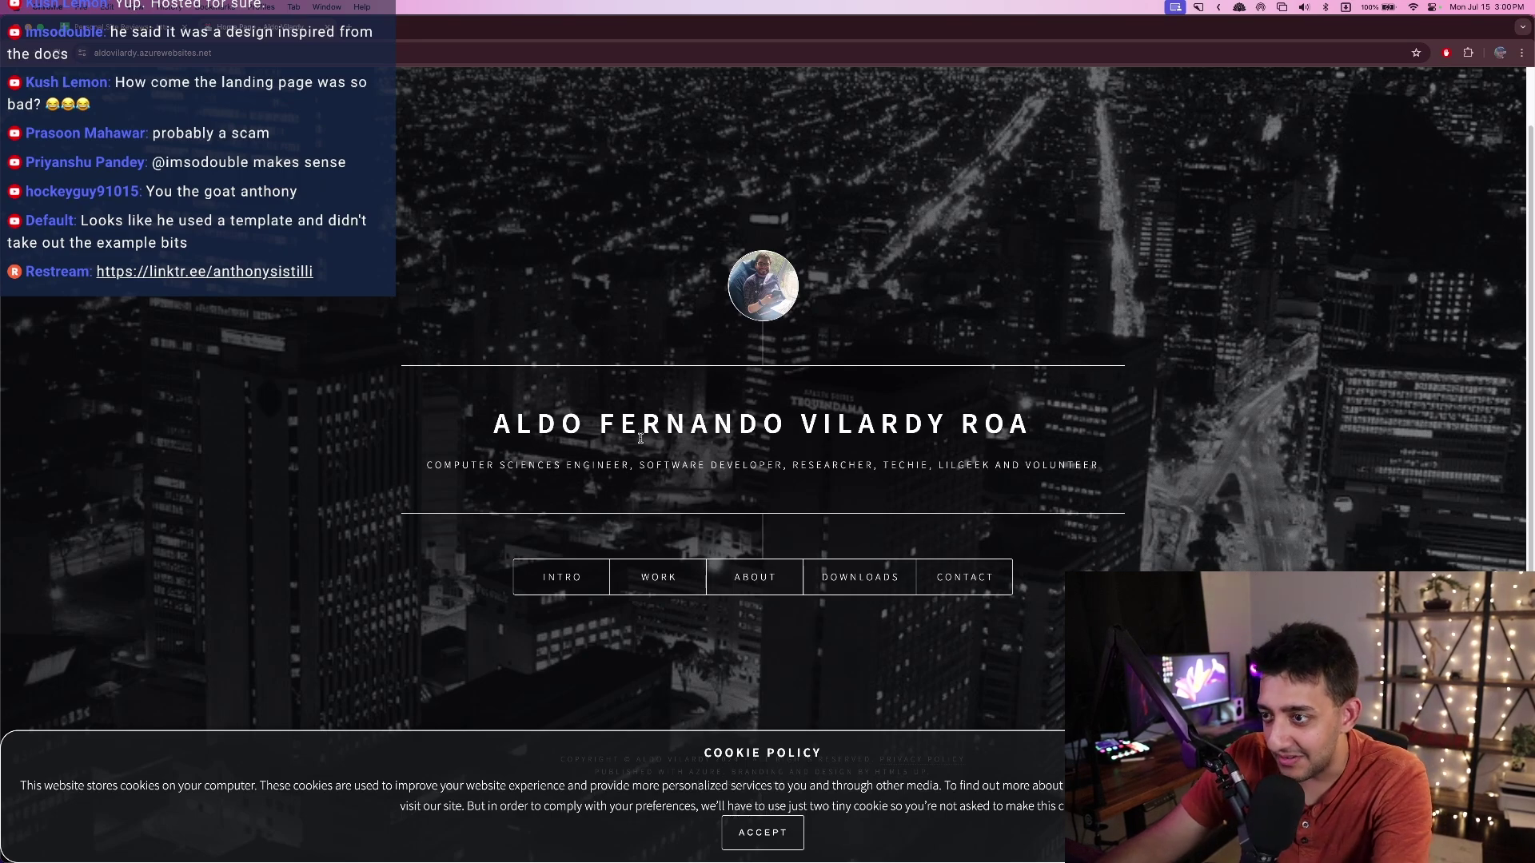
scroll(631, 404, "up", 1)
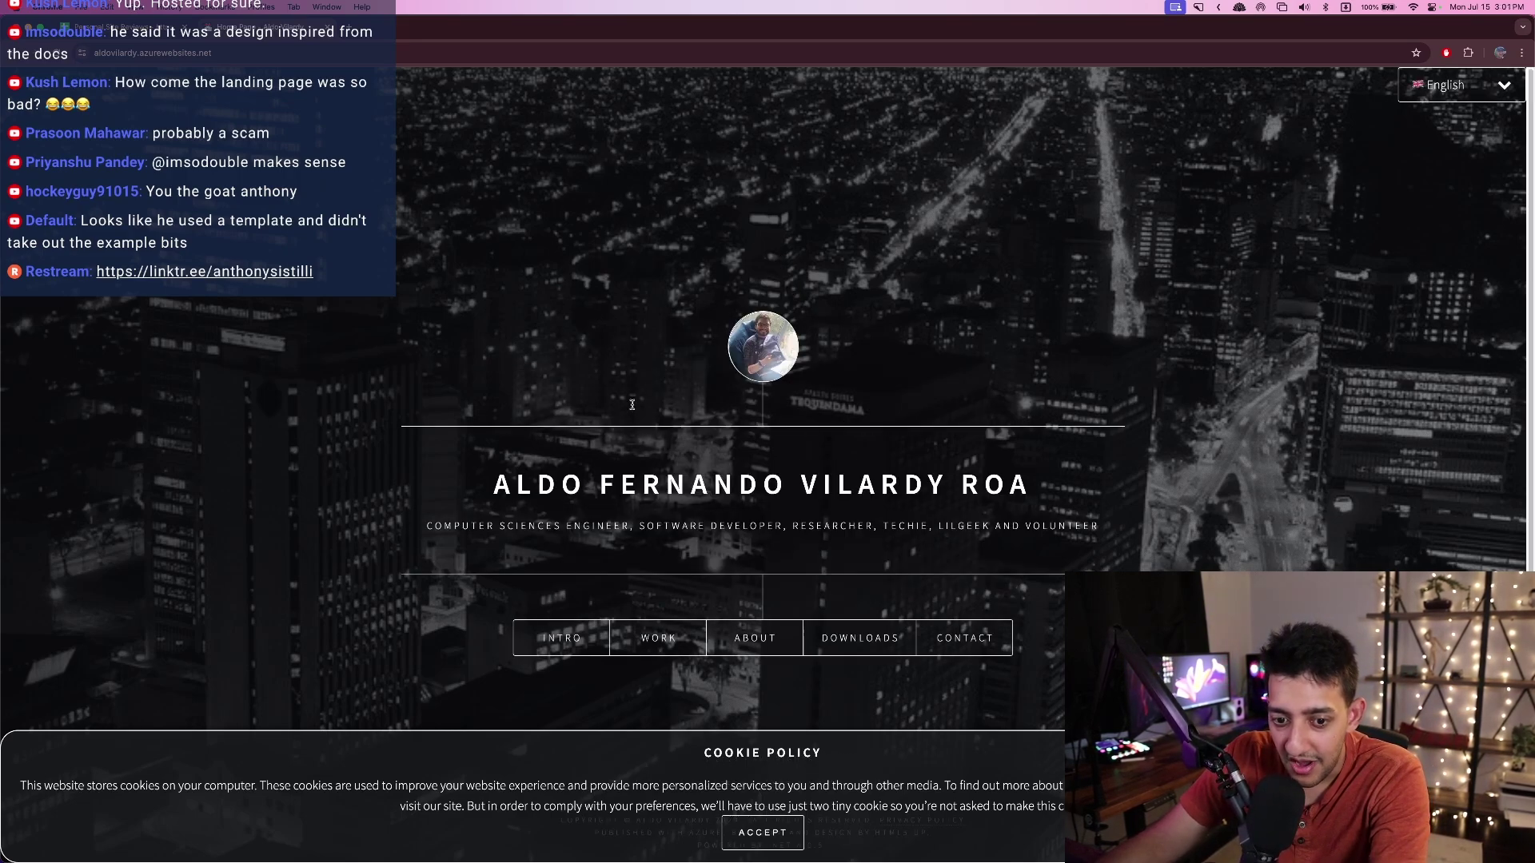
scroll(631, 405, "down", 1)
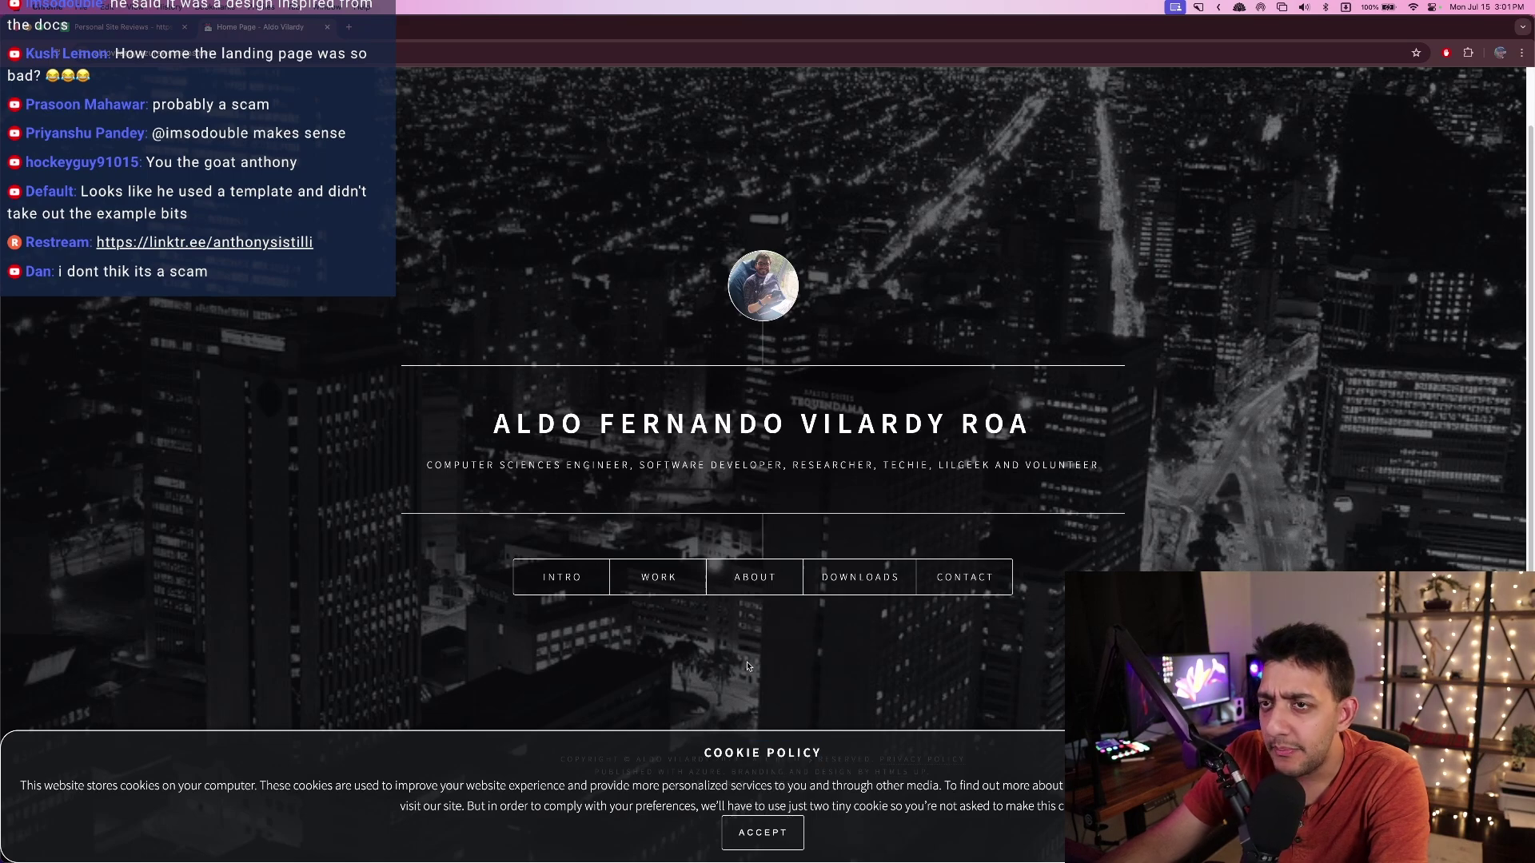
scroll(748, 665, "up", 1)
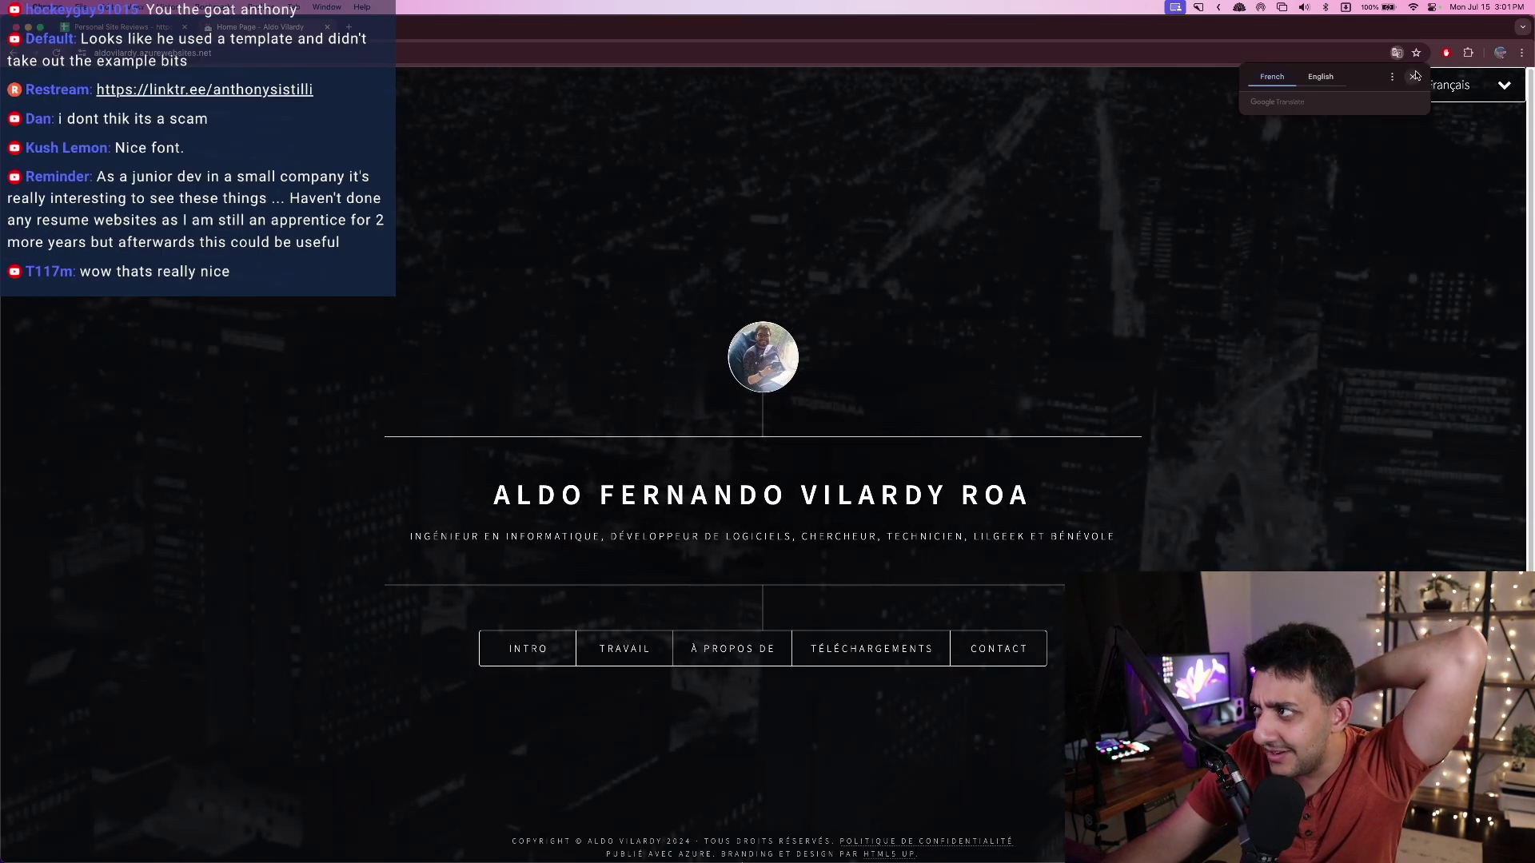
left_click(1439, 85)
left_click(1425, 91)
left_click(1426, 92)
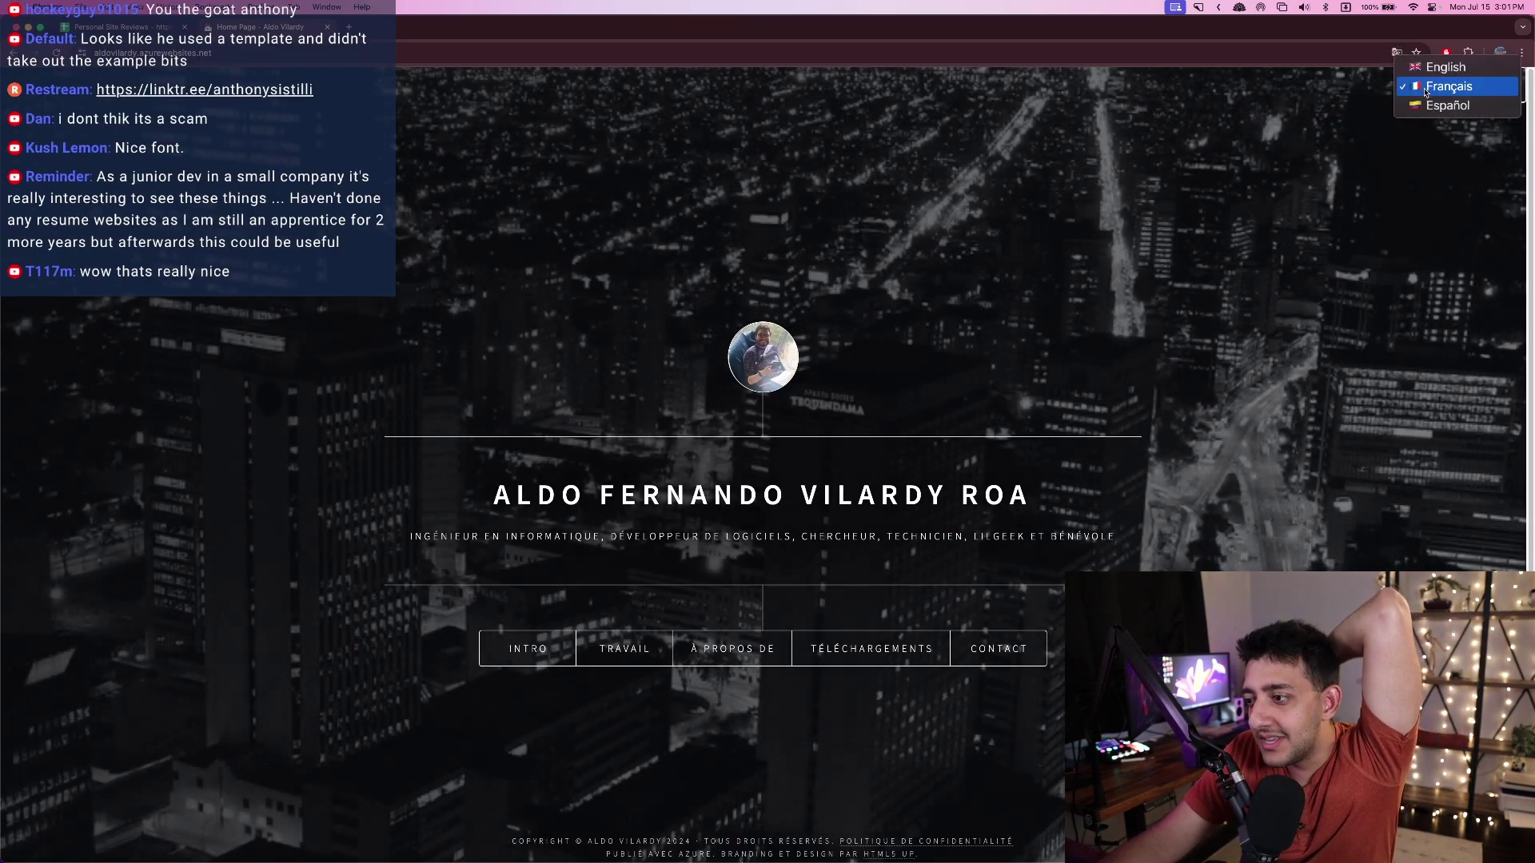
left_click(1450, 111)
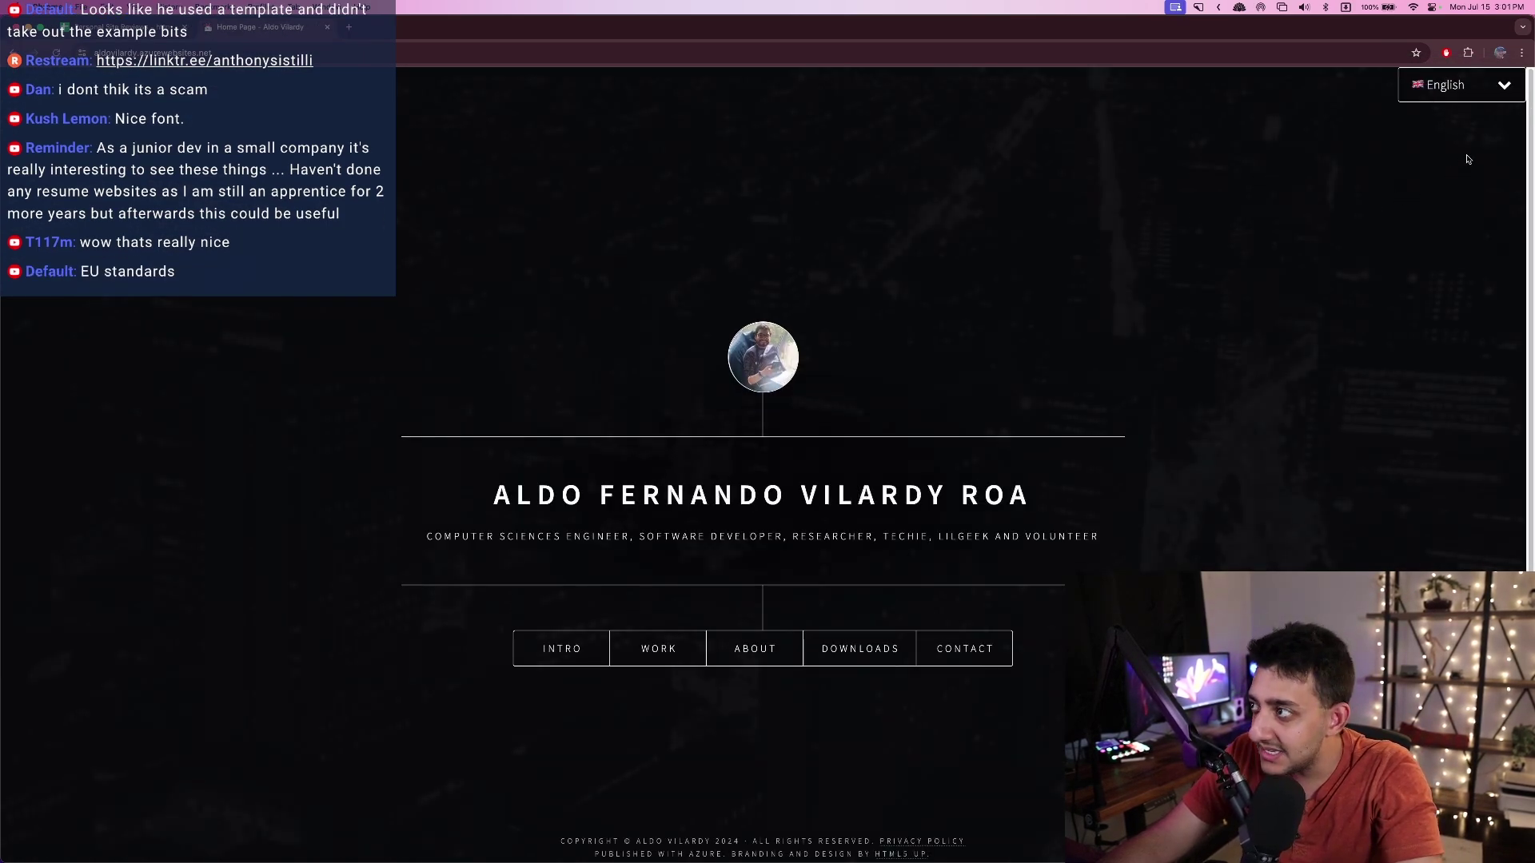
scroll(731, 670, "down", 2)
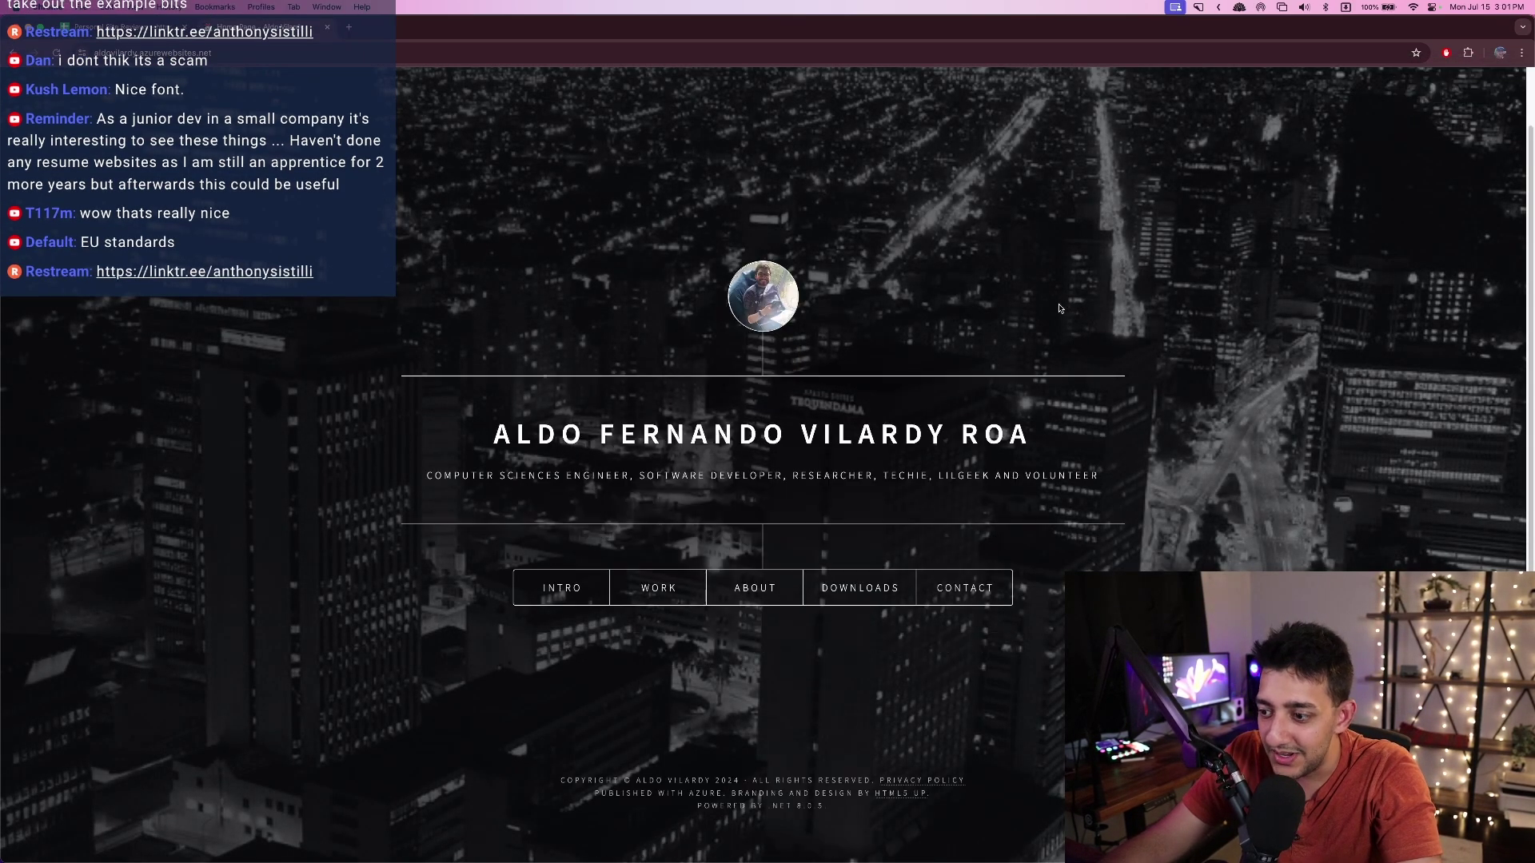
scroll(731, 670, "up", 2)
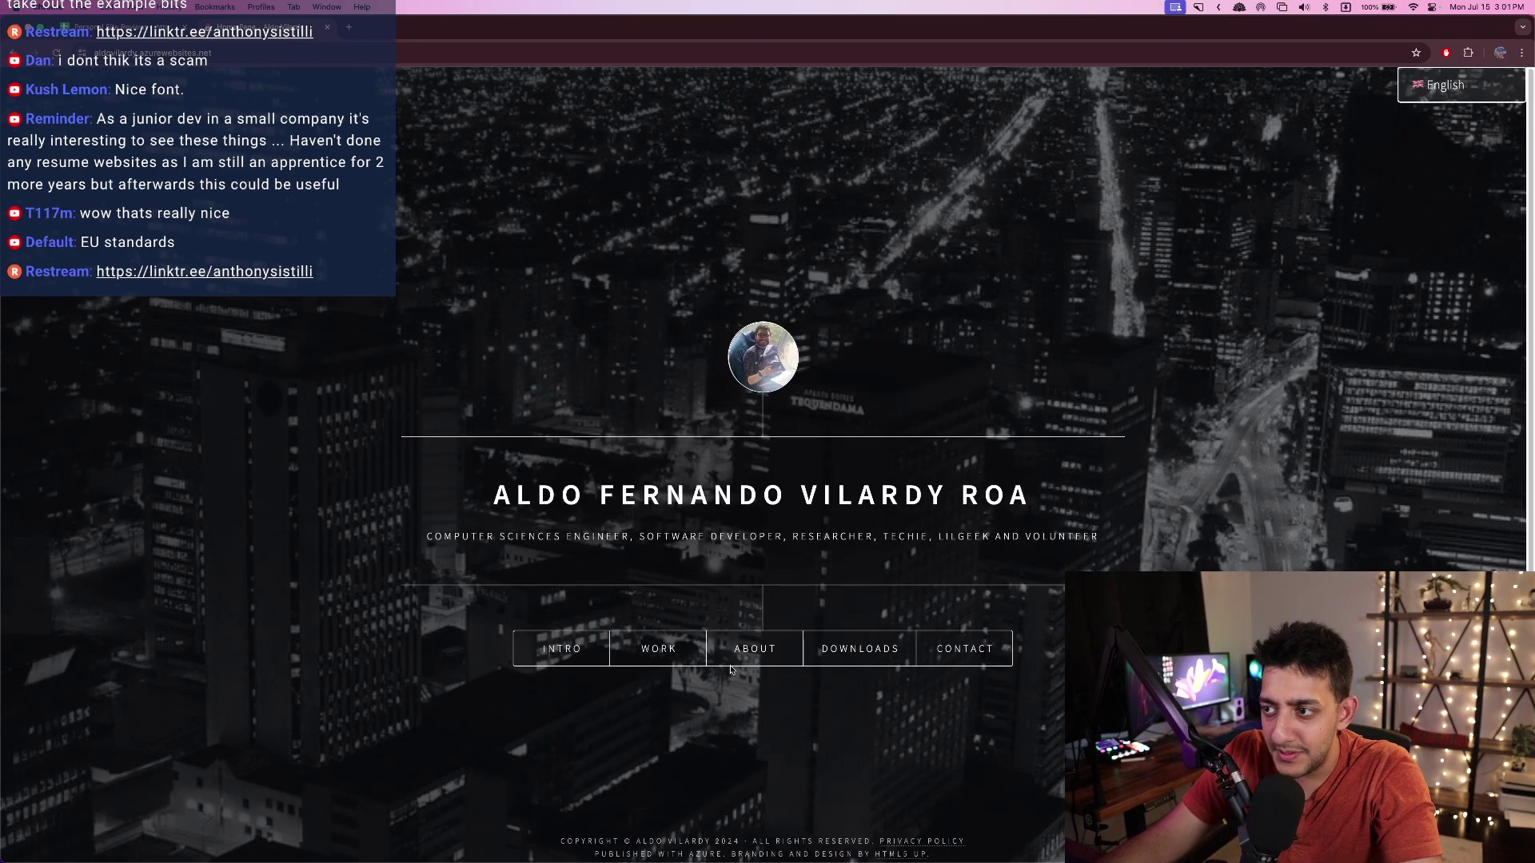
scroll(731, 670, "down", 2)
scroll(731, 676, "up", 2)
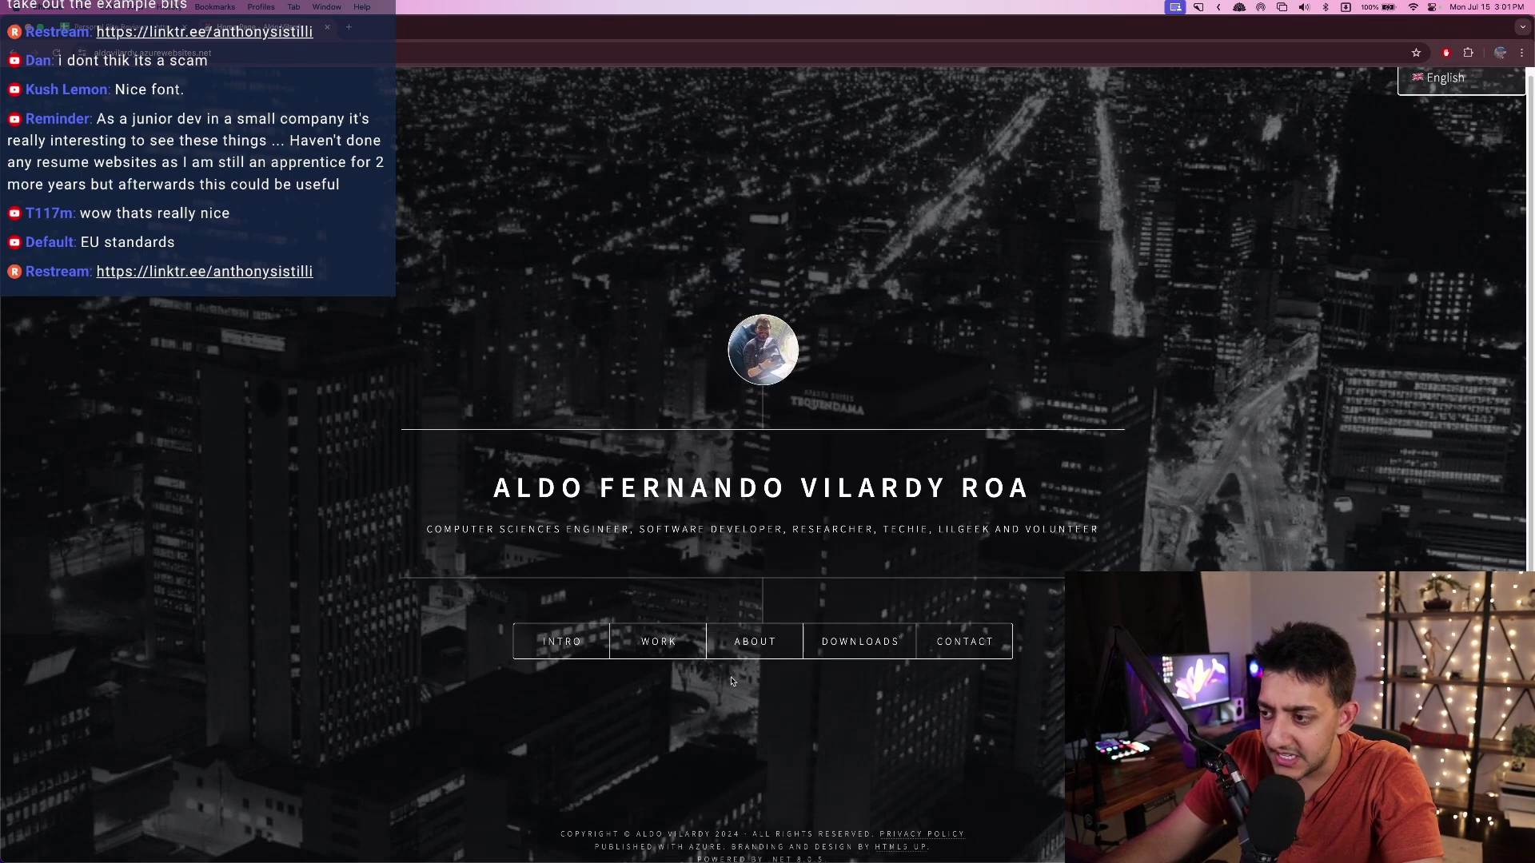
- Open the portfolio's Intro section, then the Work section, and scroll through its description
left_click(563, 649)
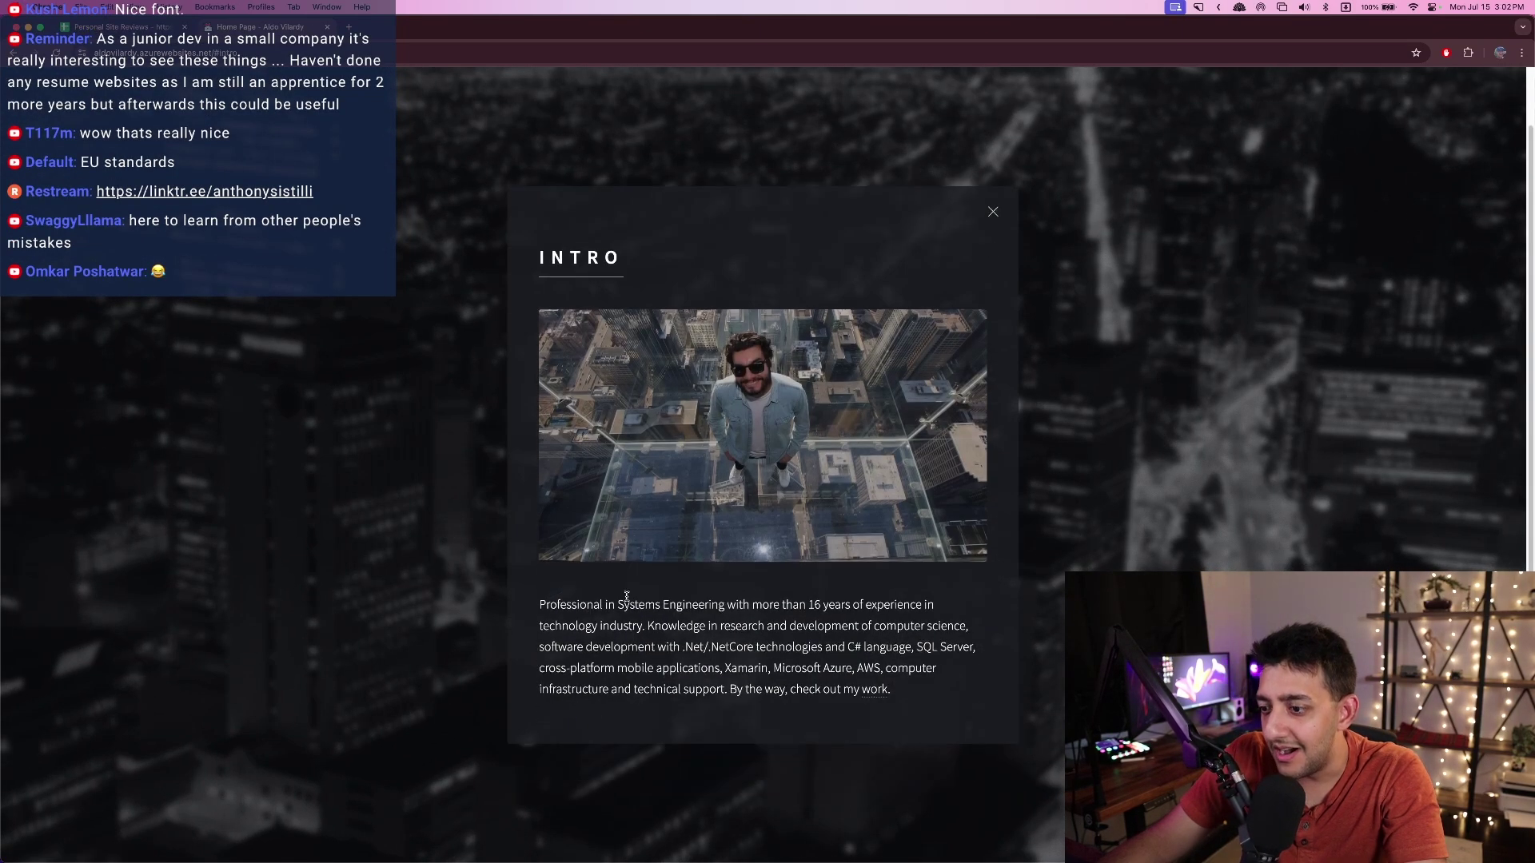
scroll(690, 647, "down", 2)
scroll(690, 645, "up", 2)
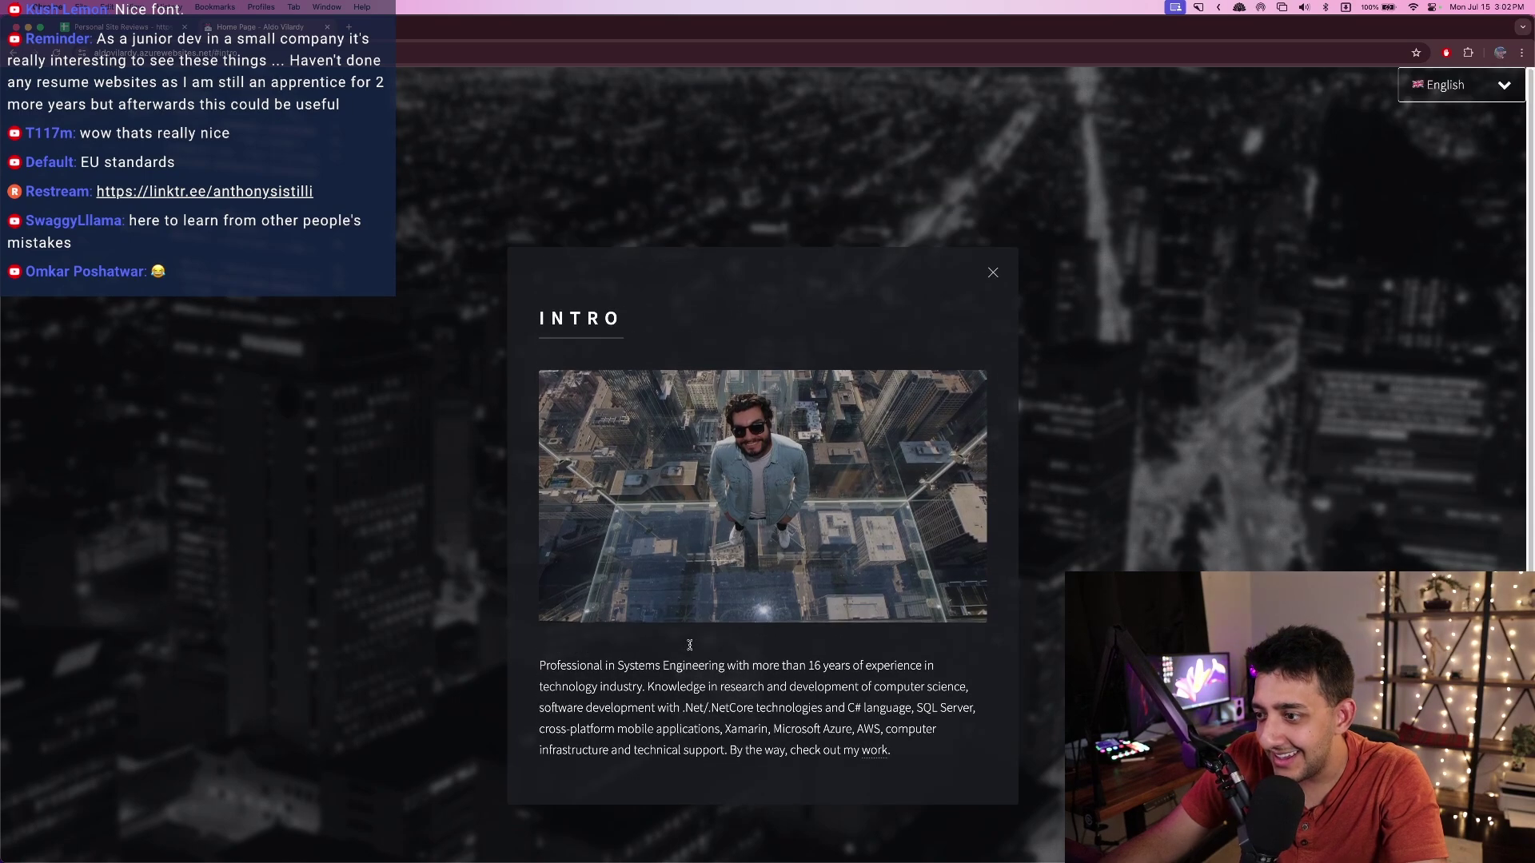
left_click(874, 748)
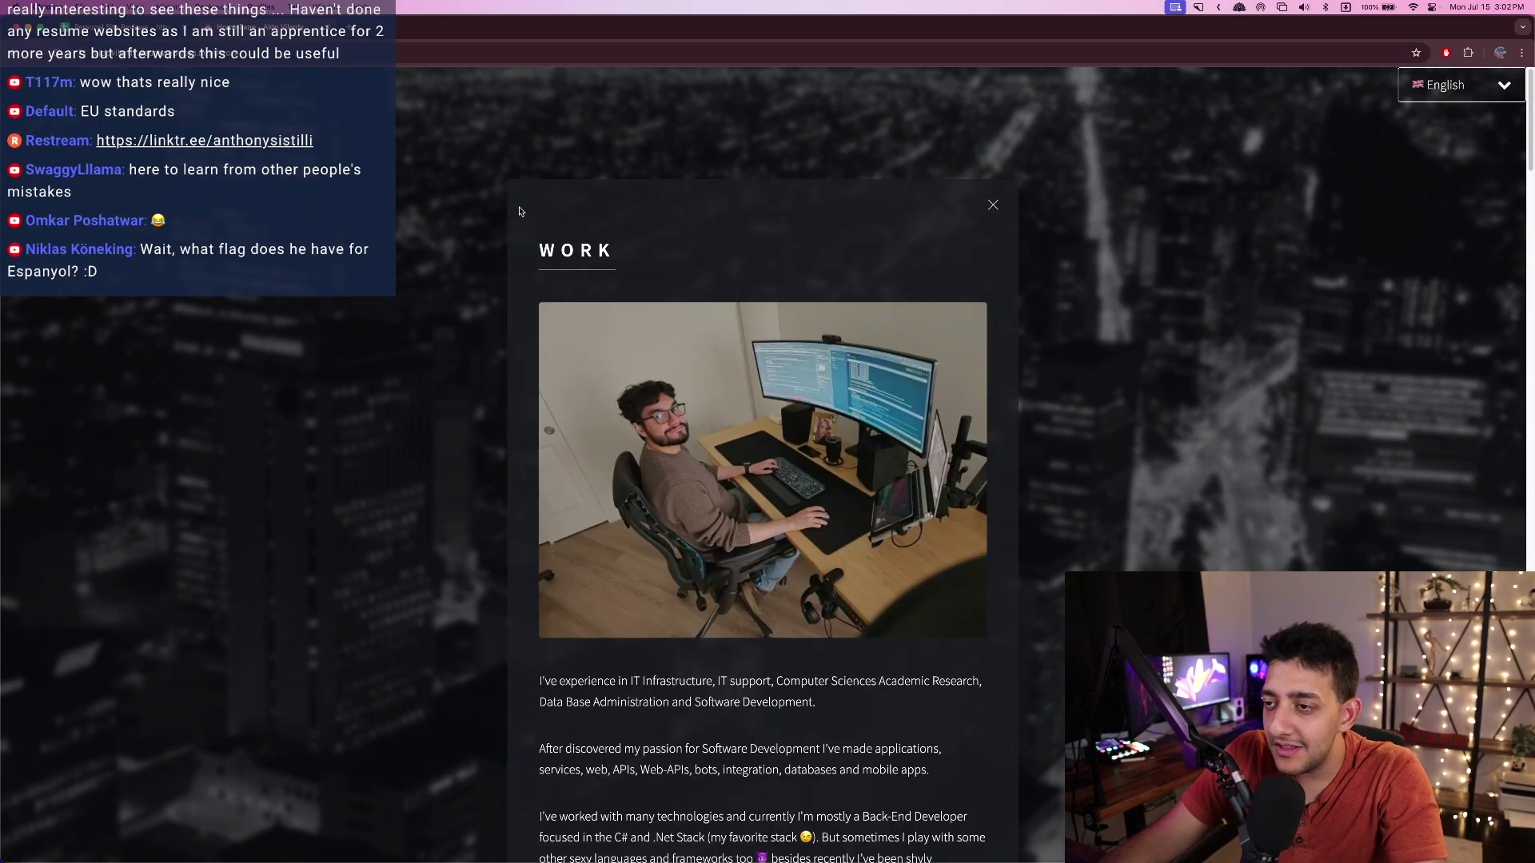
scroll(778, 230, "down", 15)
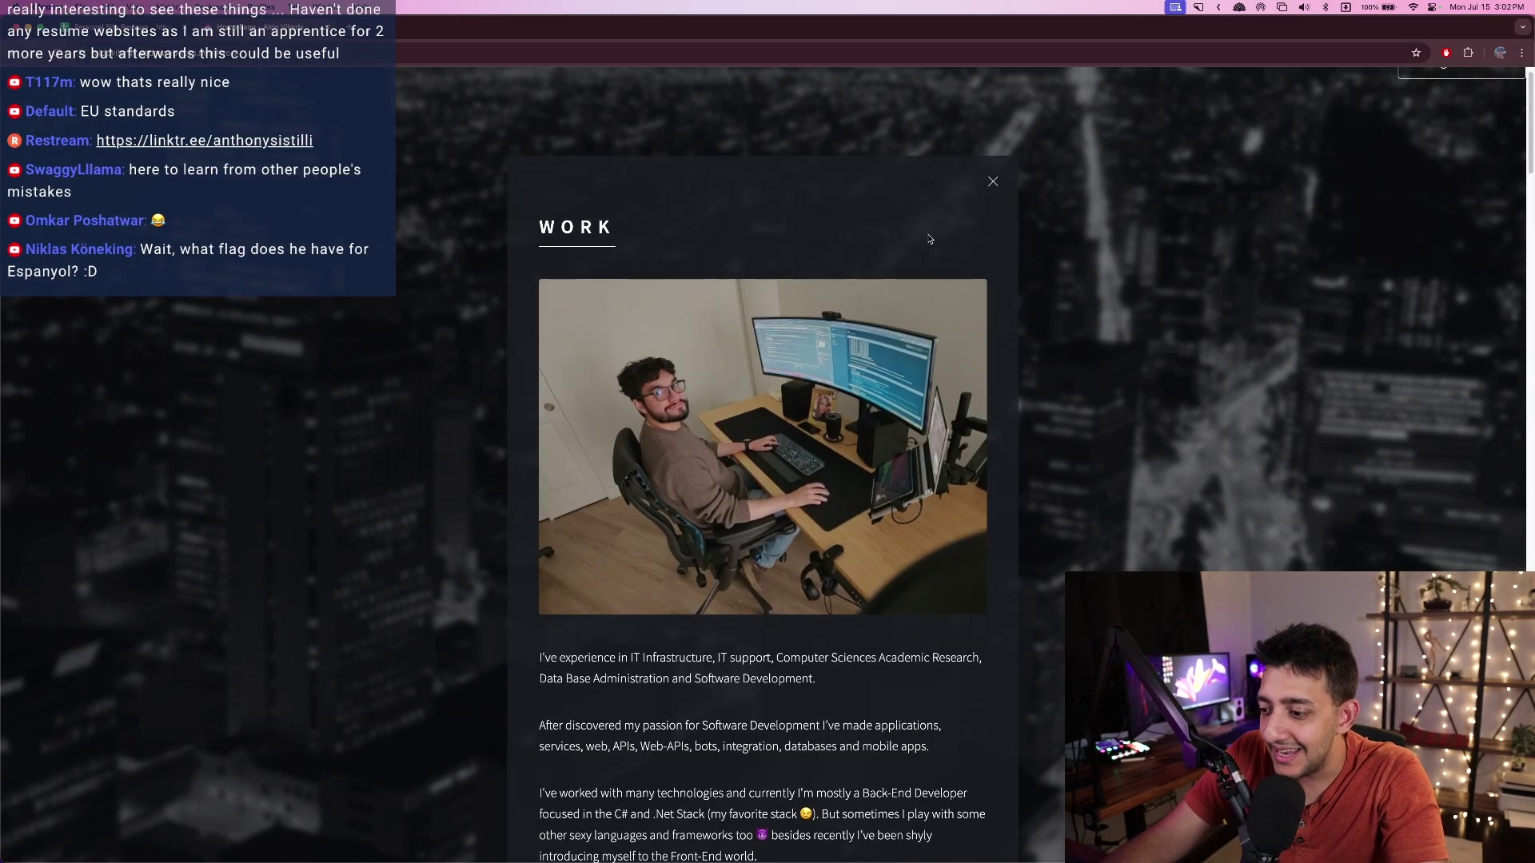
scroll(890, 262, "down", 15)
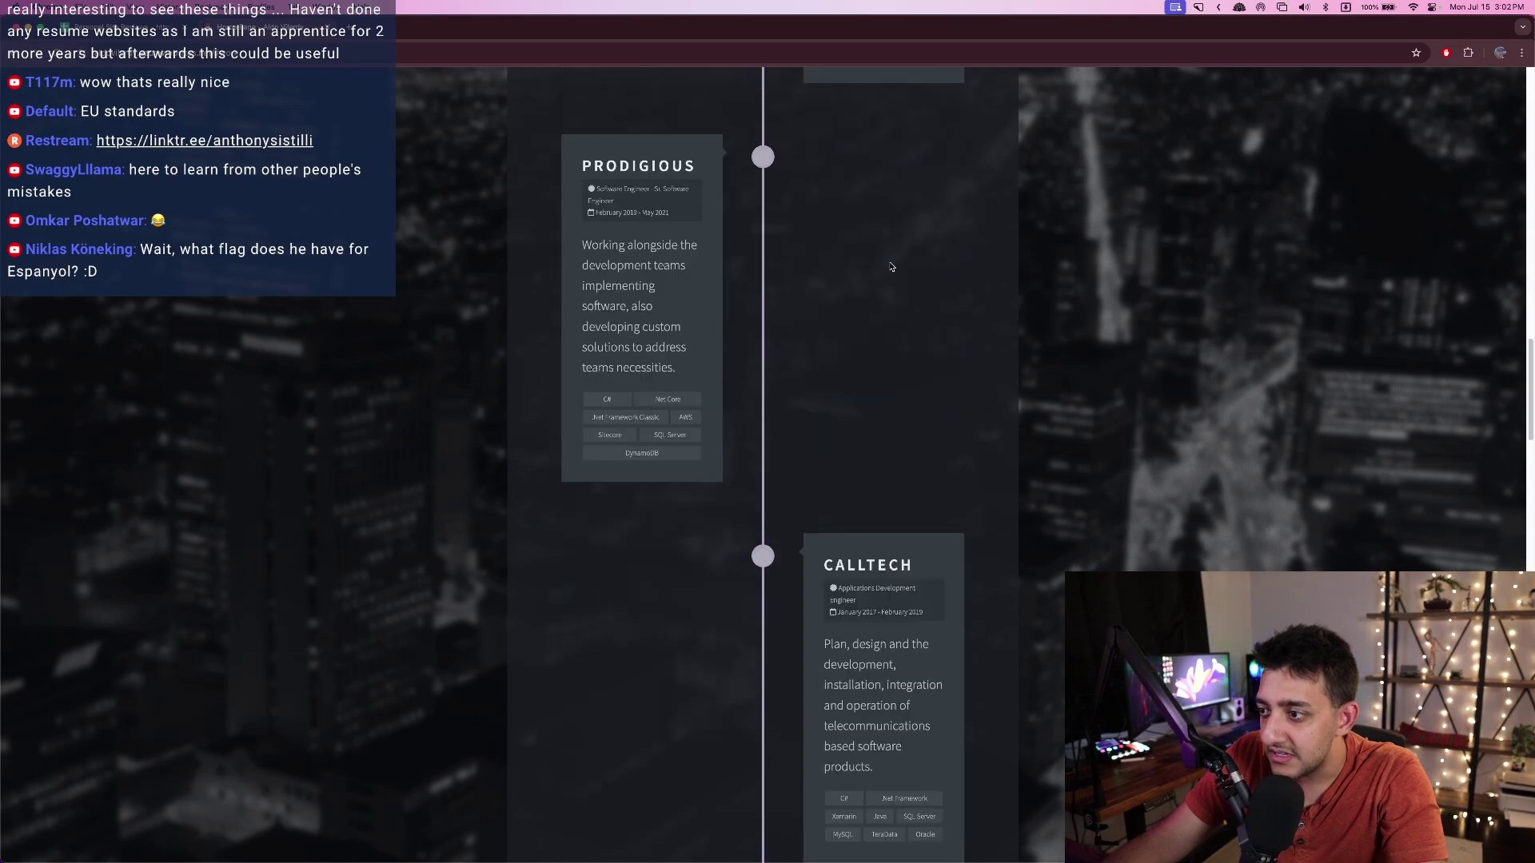
scroll(860, 342, "up", 20)
scroll(859, 343, "down", 4)
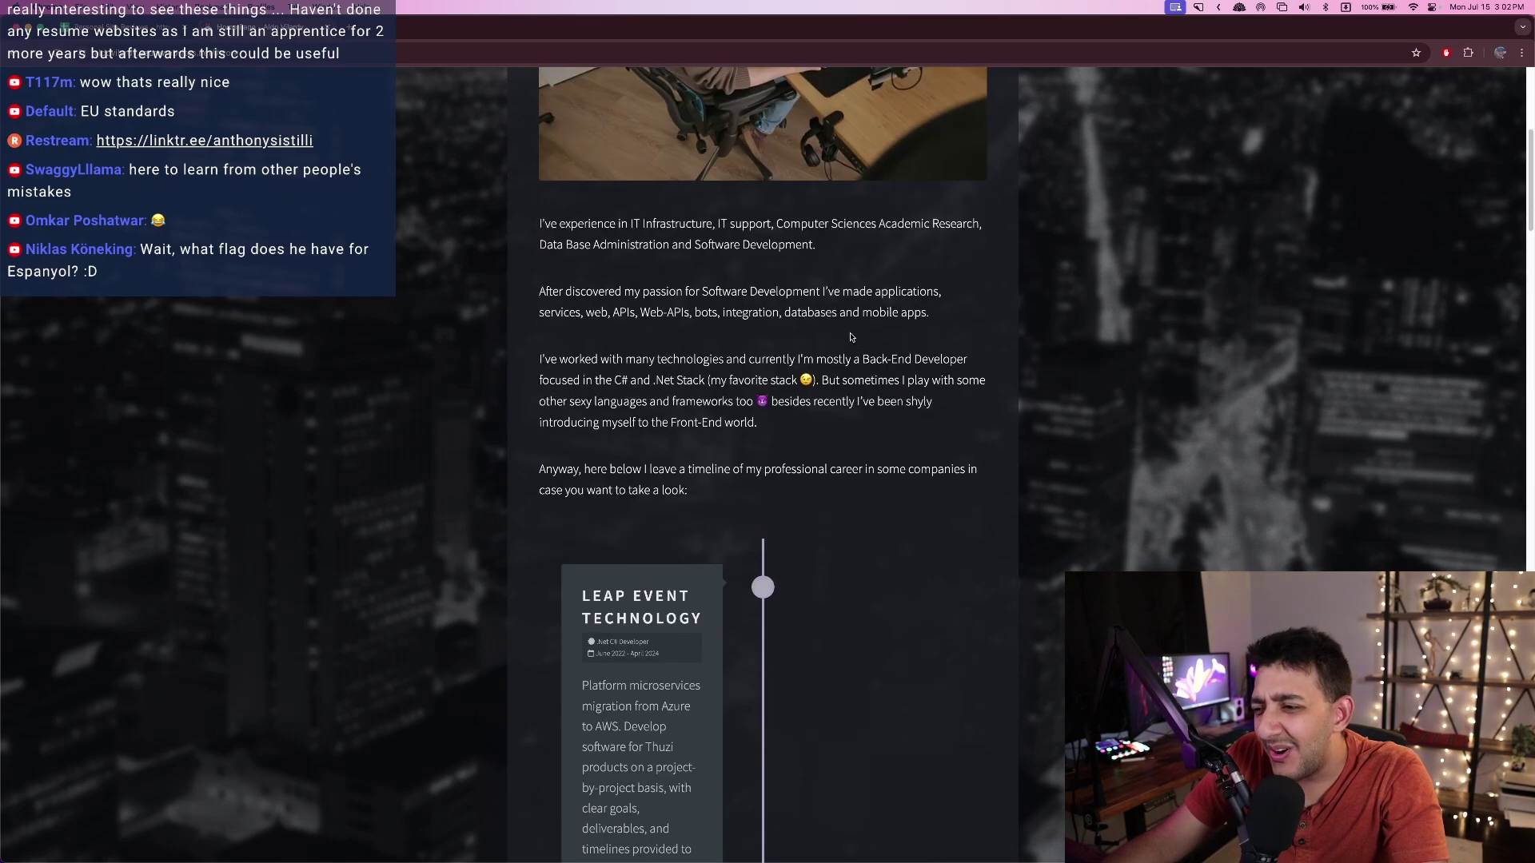
- Highlight passages of the Work text, then scroll down to the Leap Event Technology timeline entry
left_click_drag(584, 222, 729, 450)
left_click(729, 450)
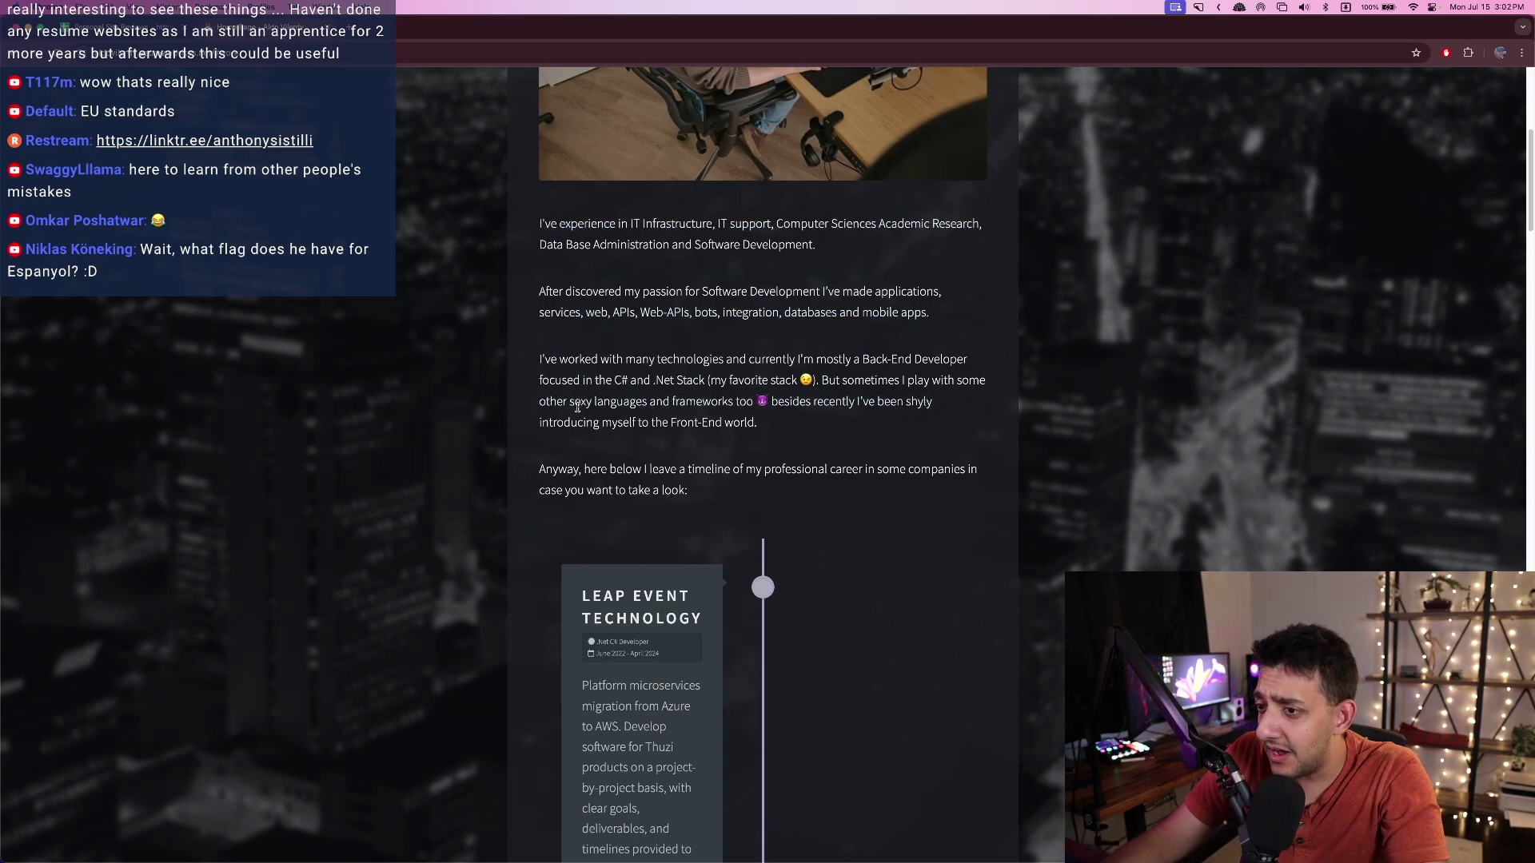
left_click_drag(568, 405, 773, 403)
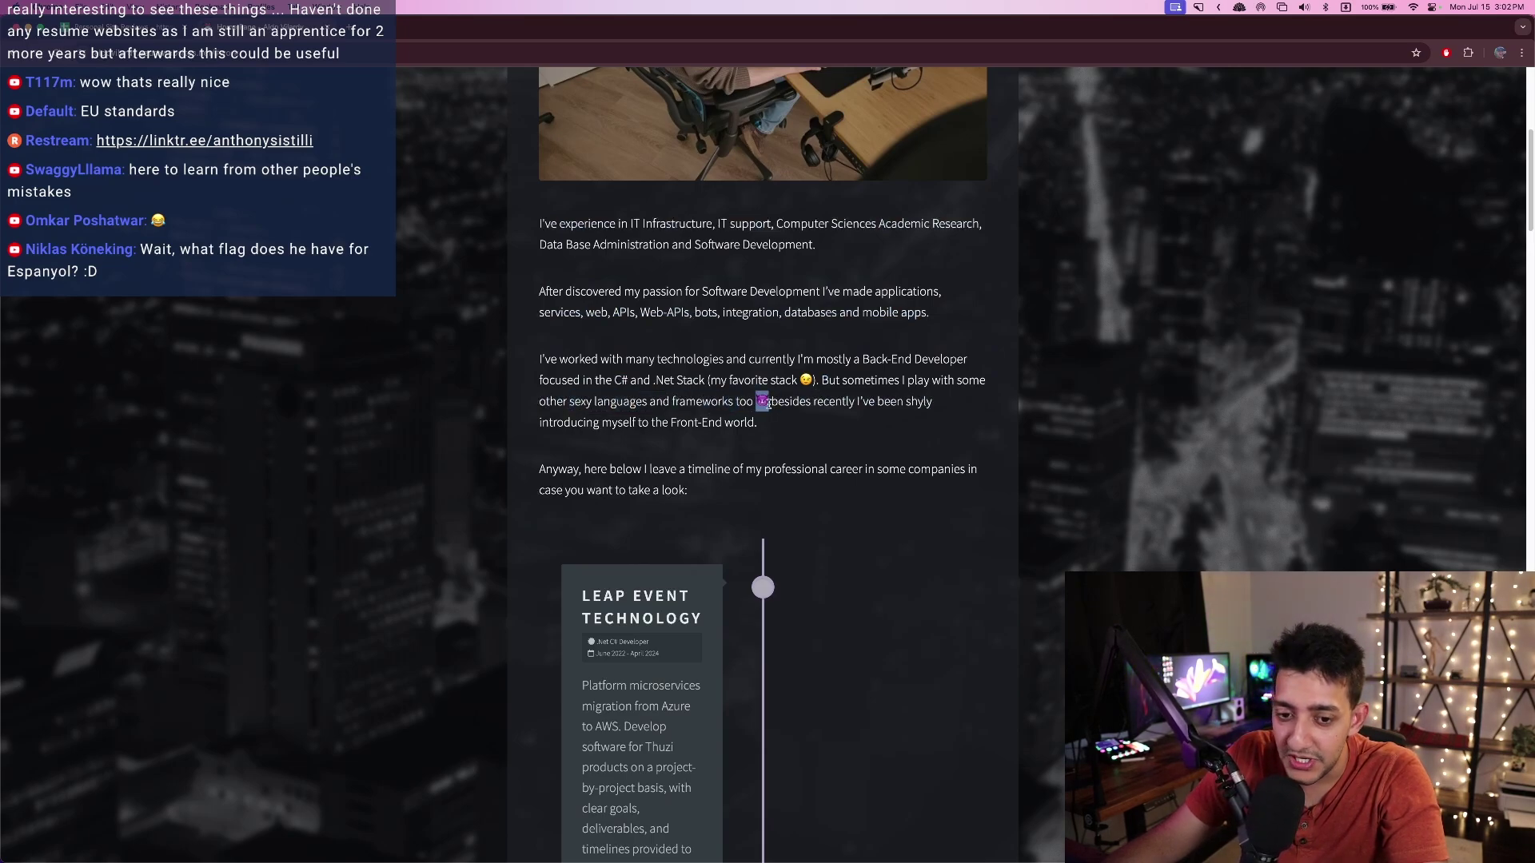
left_click(765, 404)
scroll(736, 360, "up", 4)
scroll(706, 280, "down", 6)
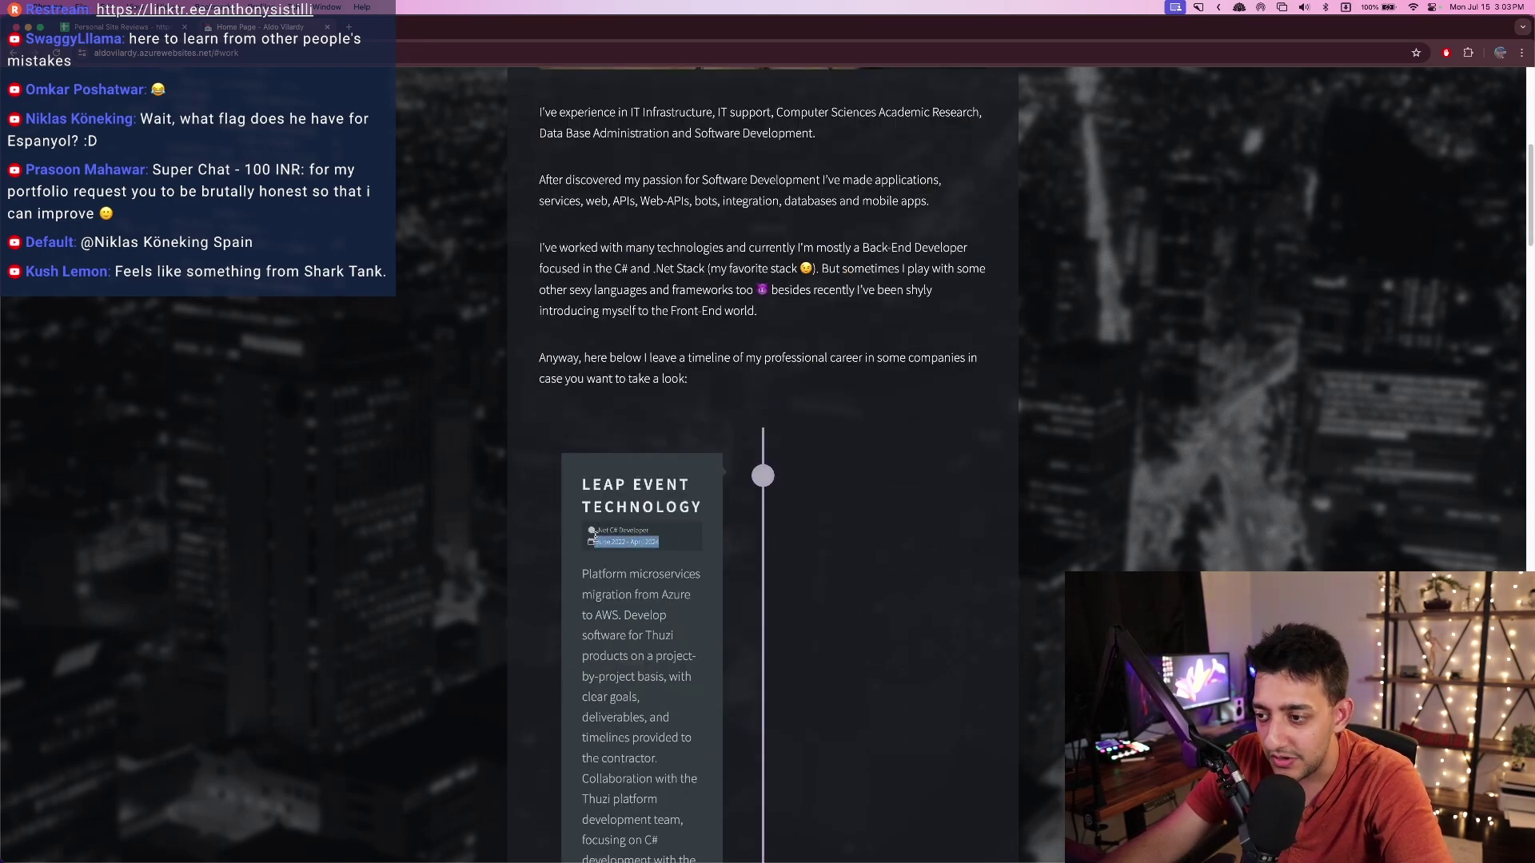
scroll(616, 528, "down", 3)
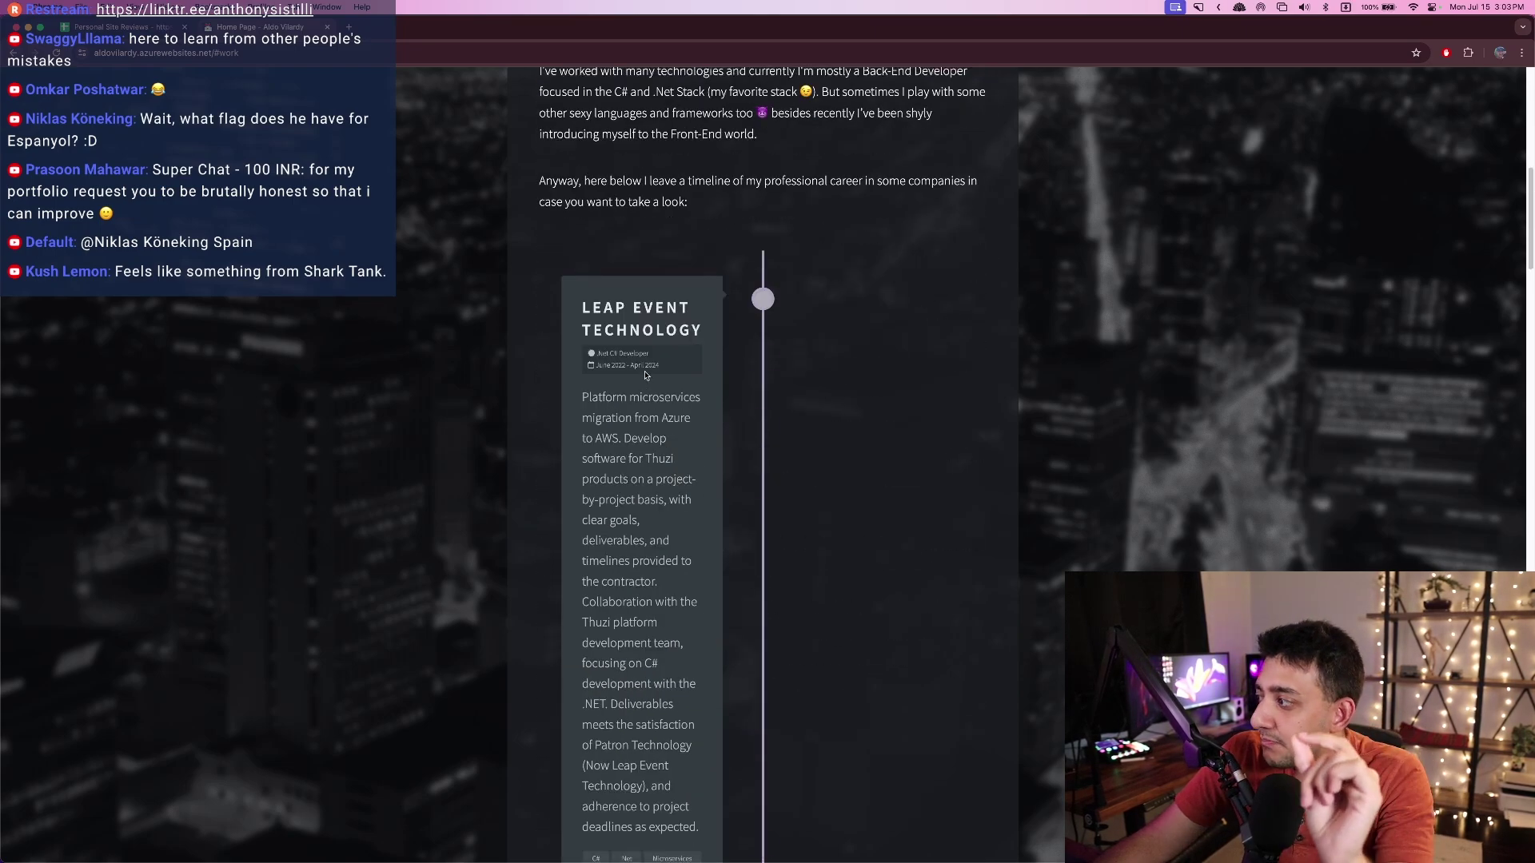
- Leave the Work section and scroll through the About section's skill bars and languages
key("Escape")
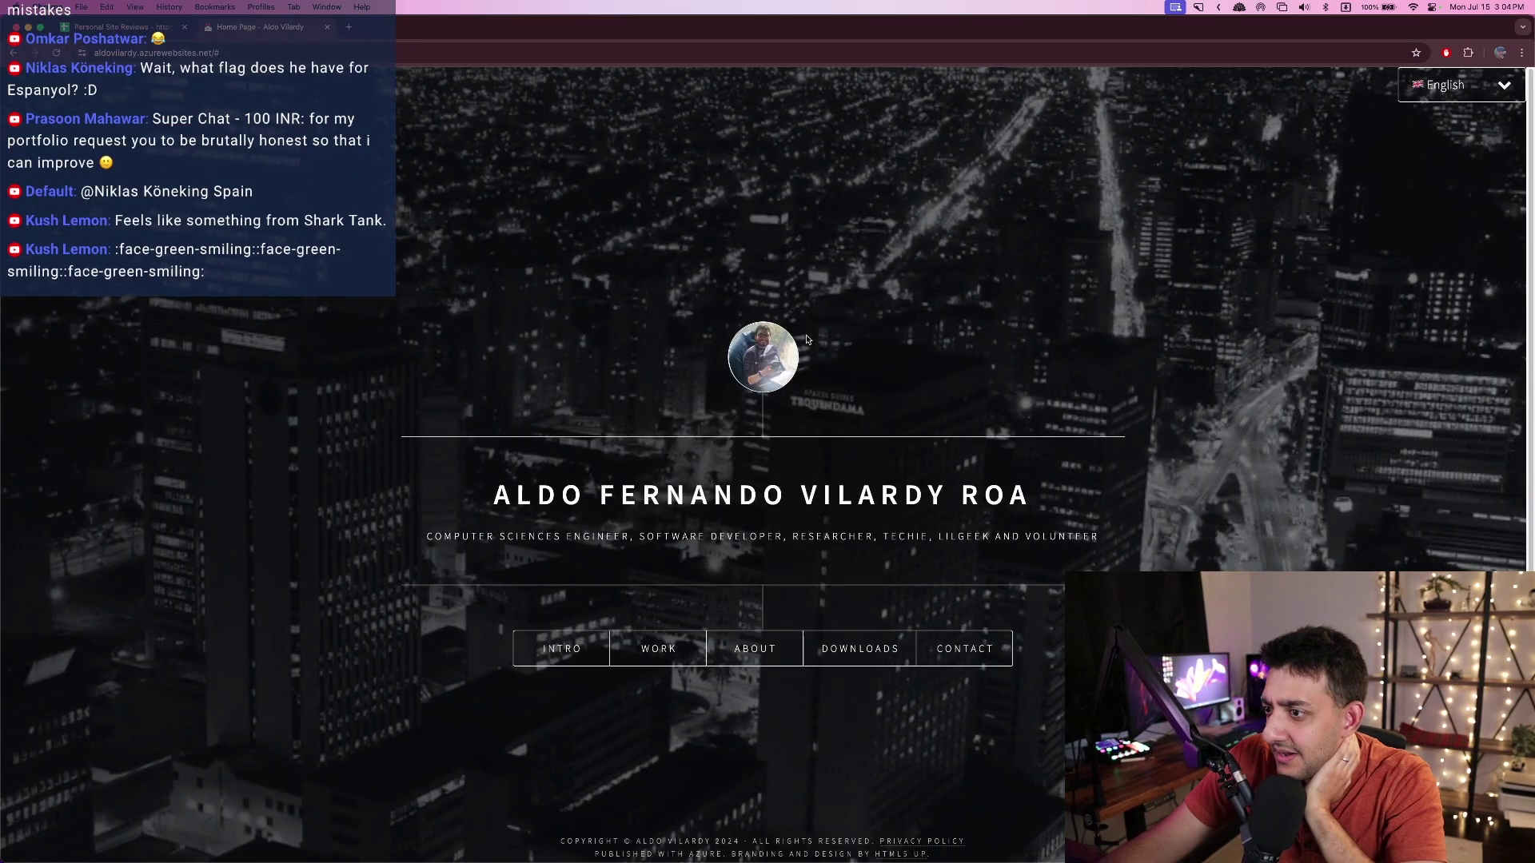
left_click(732, 648)
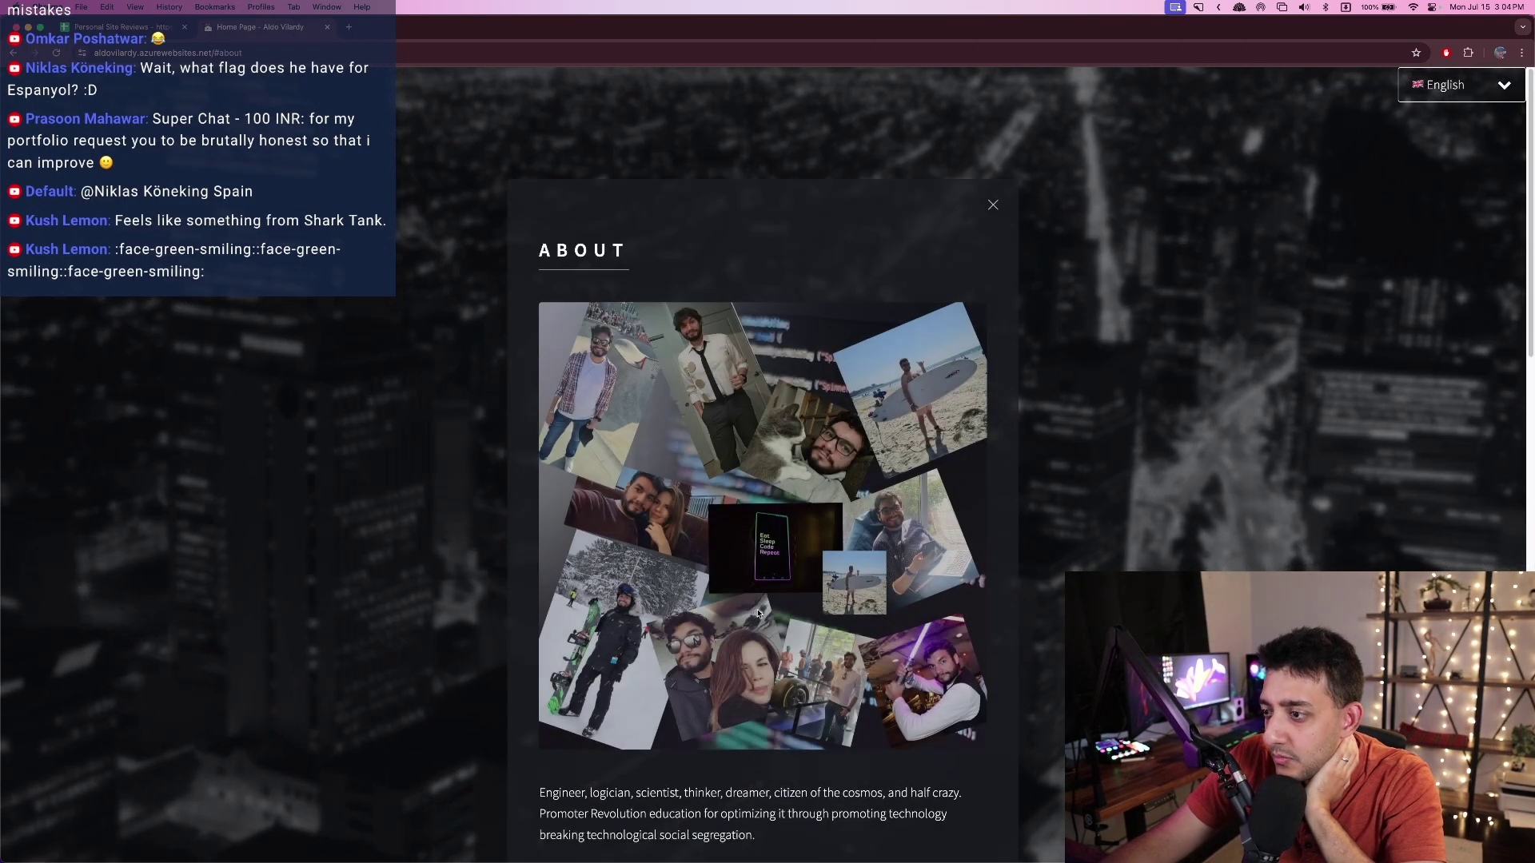
left_click(756, 648)
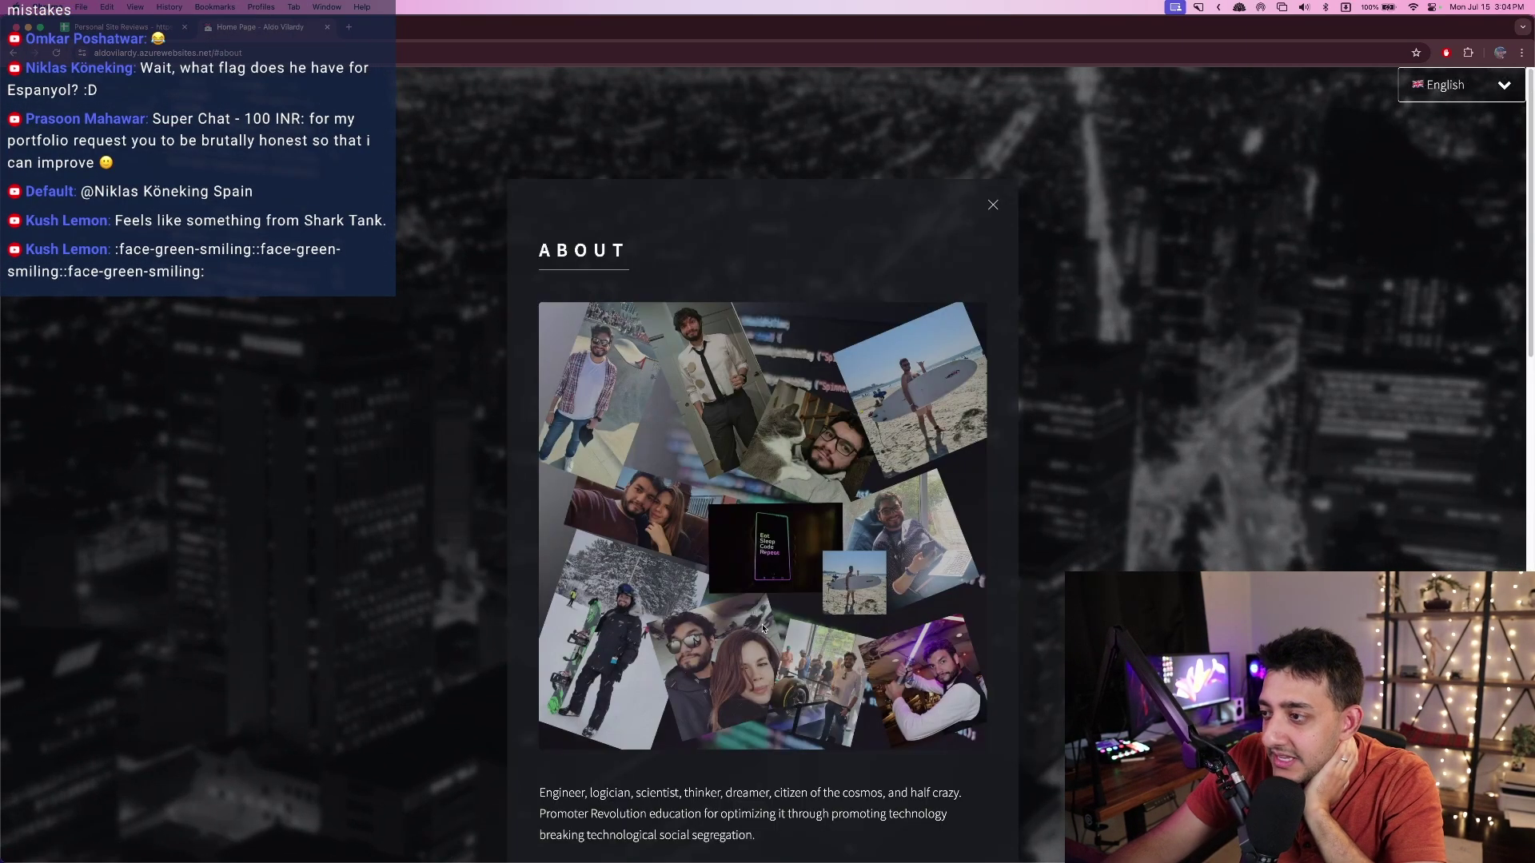
scroll(763, 627, "down", 5)
scroll(764, 628, "up", 4)
scroll(764, 628, "down", 6)
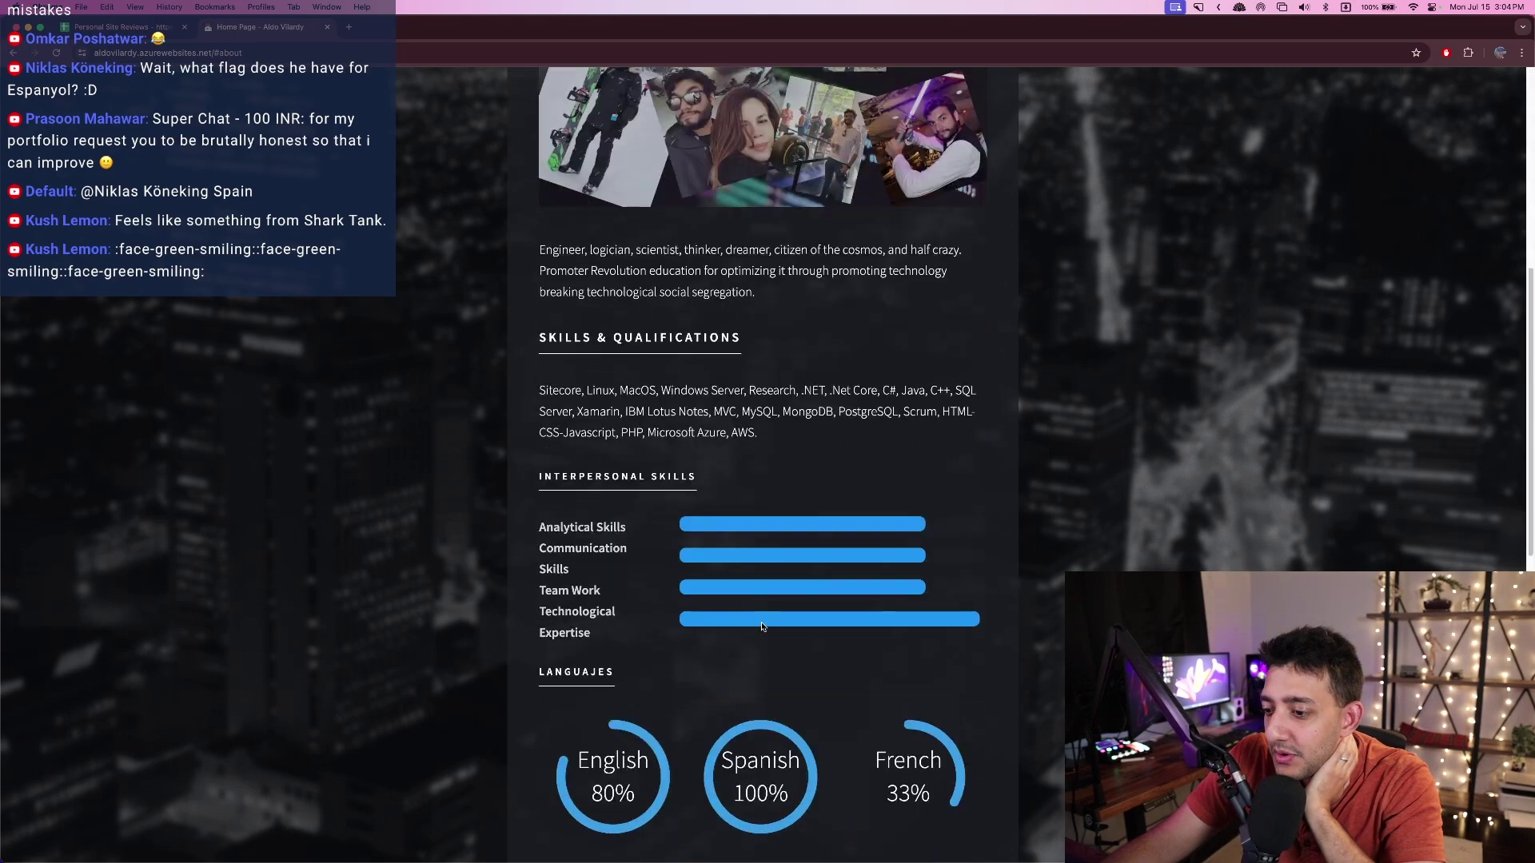
scroll(761, 627, "down", 3)
scroll(761, 627, "up", 5)
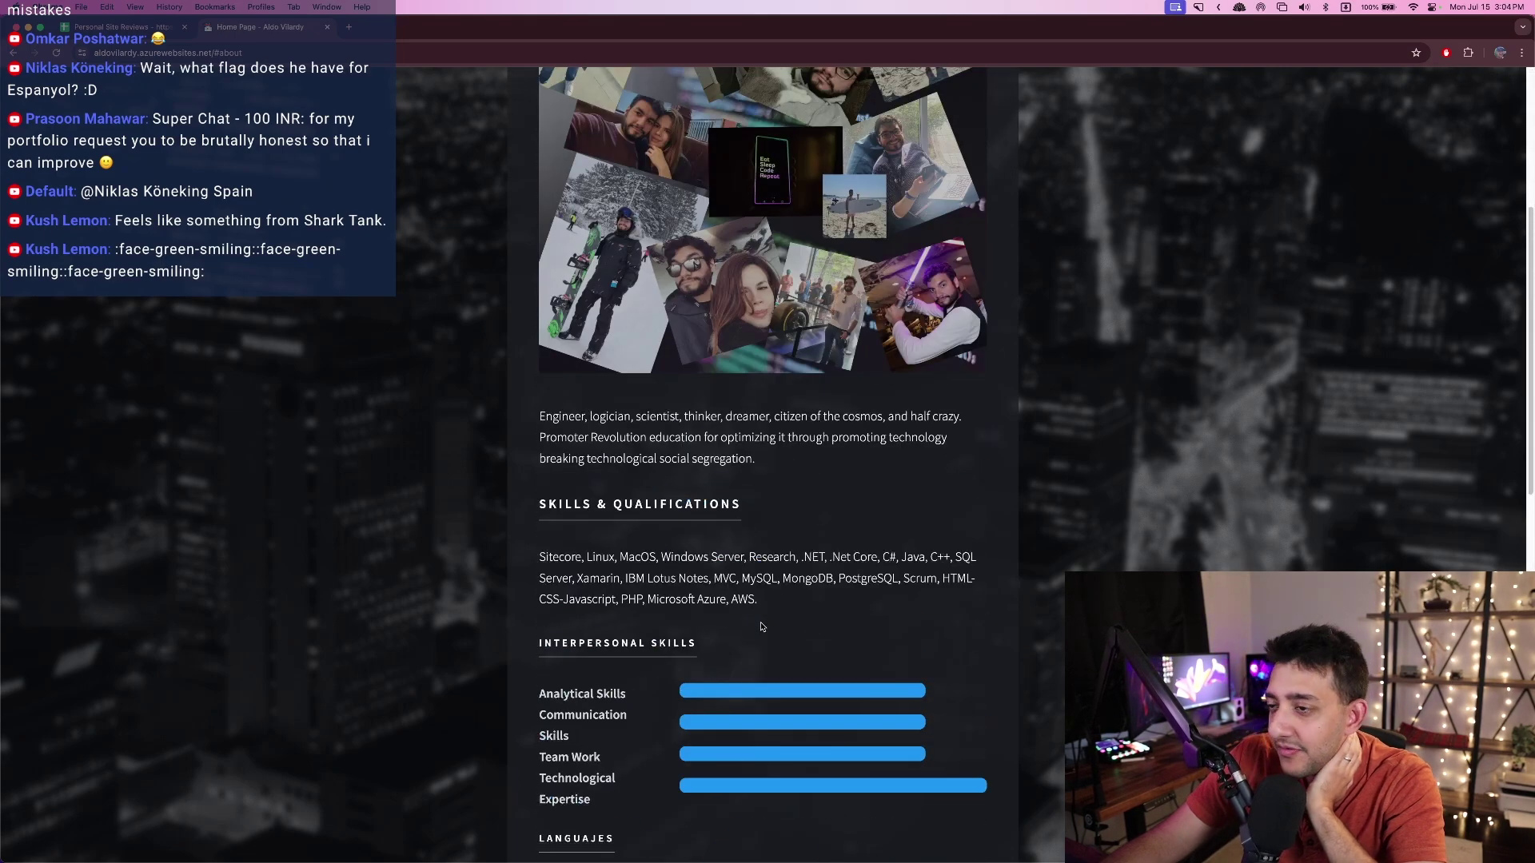
scroll(761, 627, "up", 5)
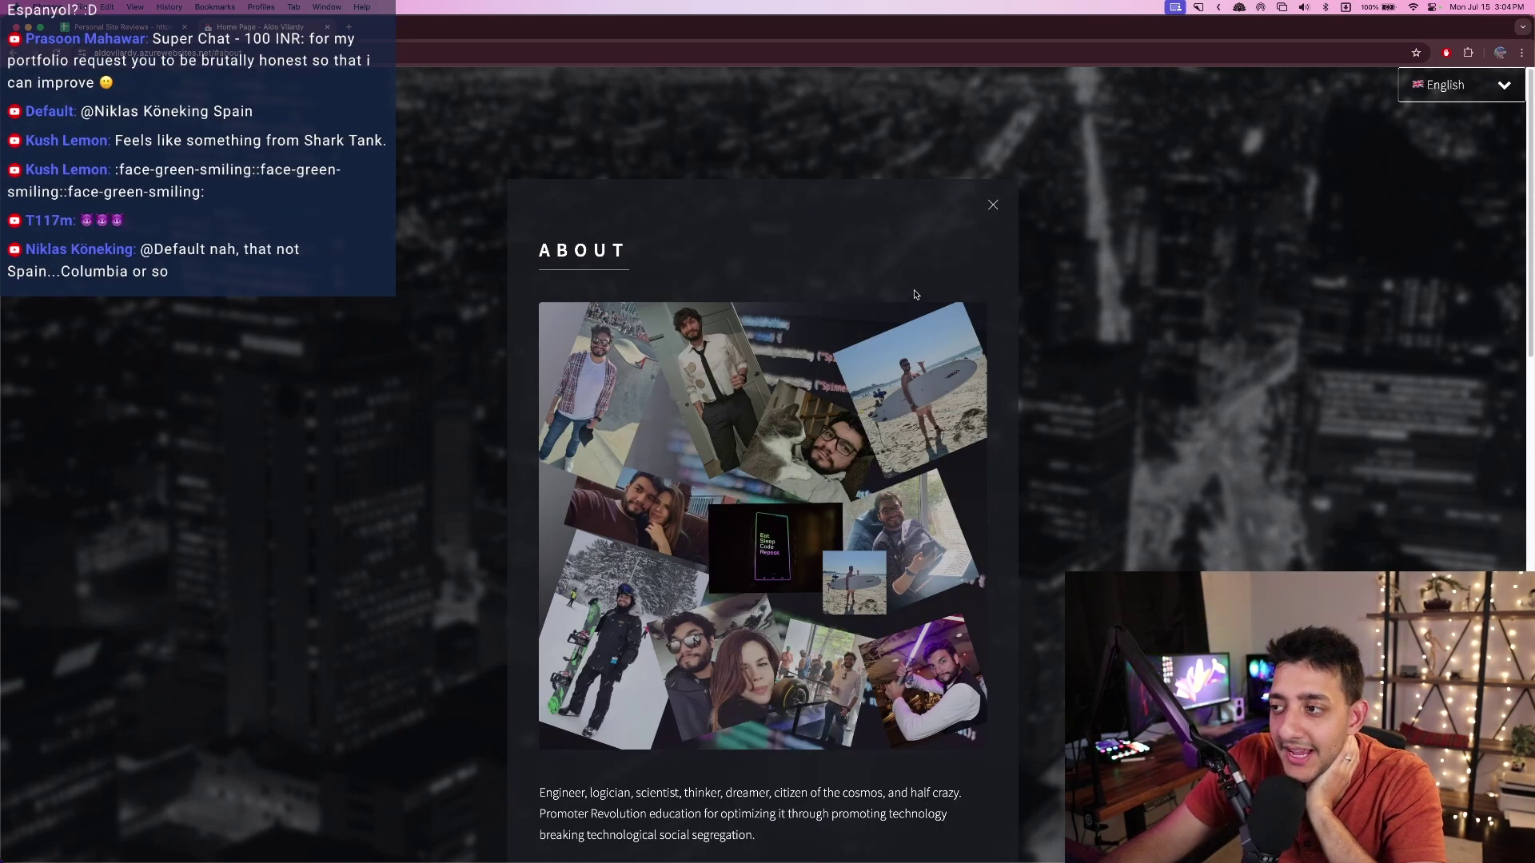
- Close About, open Intro, and return to About showing English 80%, Spanish 100%, French 33%
left_click(993, 204)
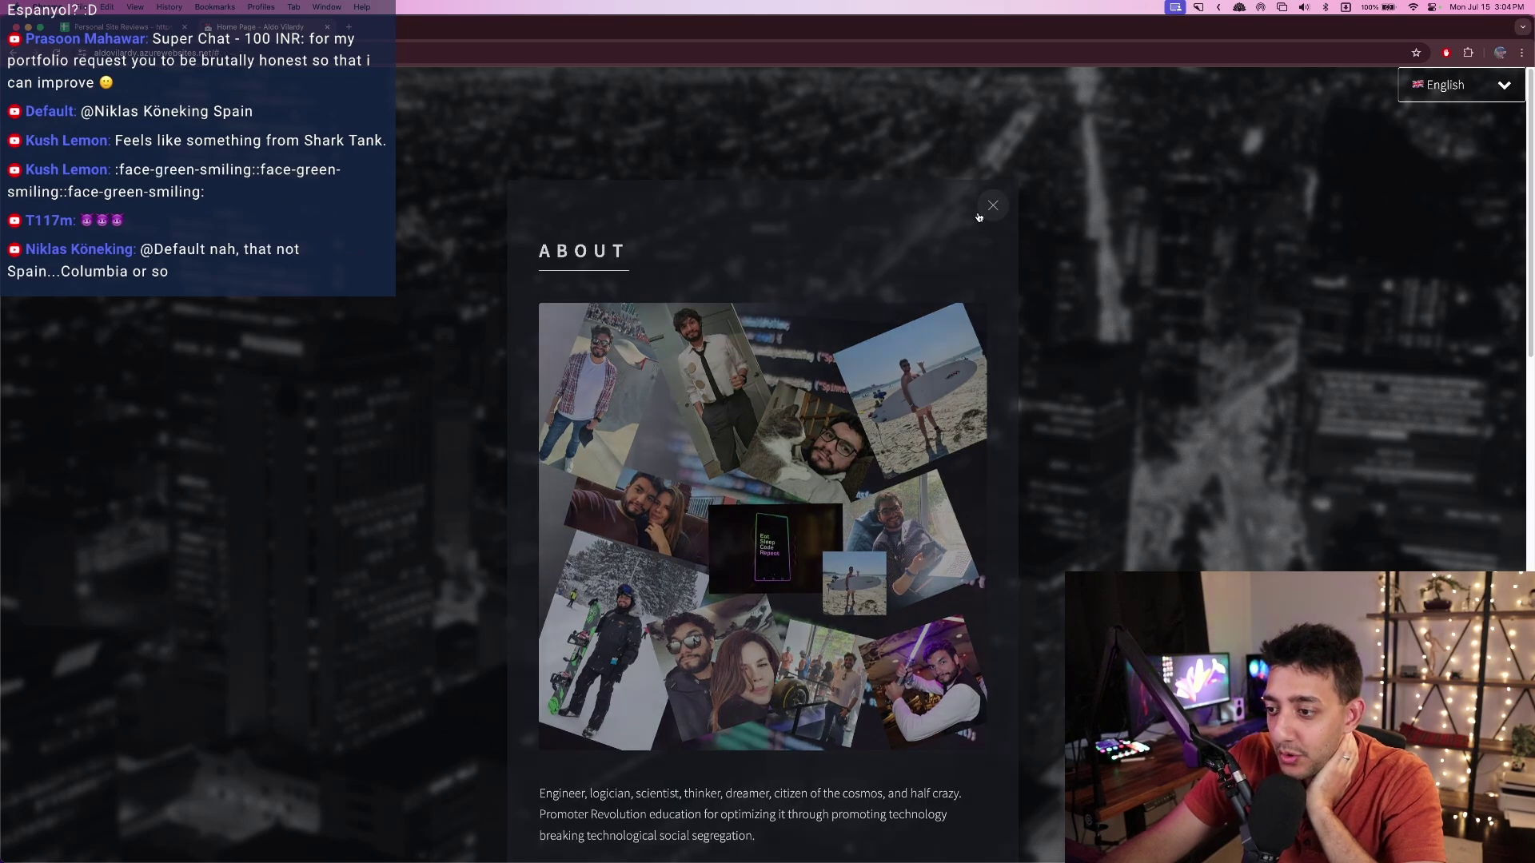
left_click(555, 645)
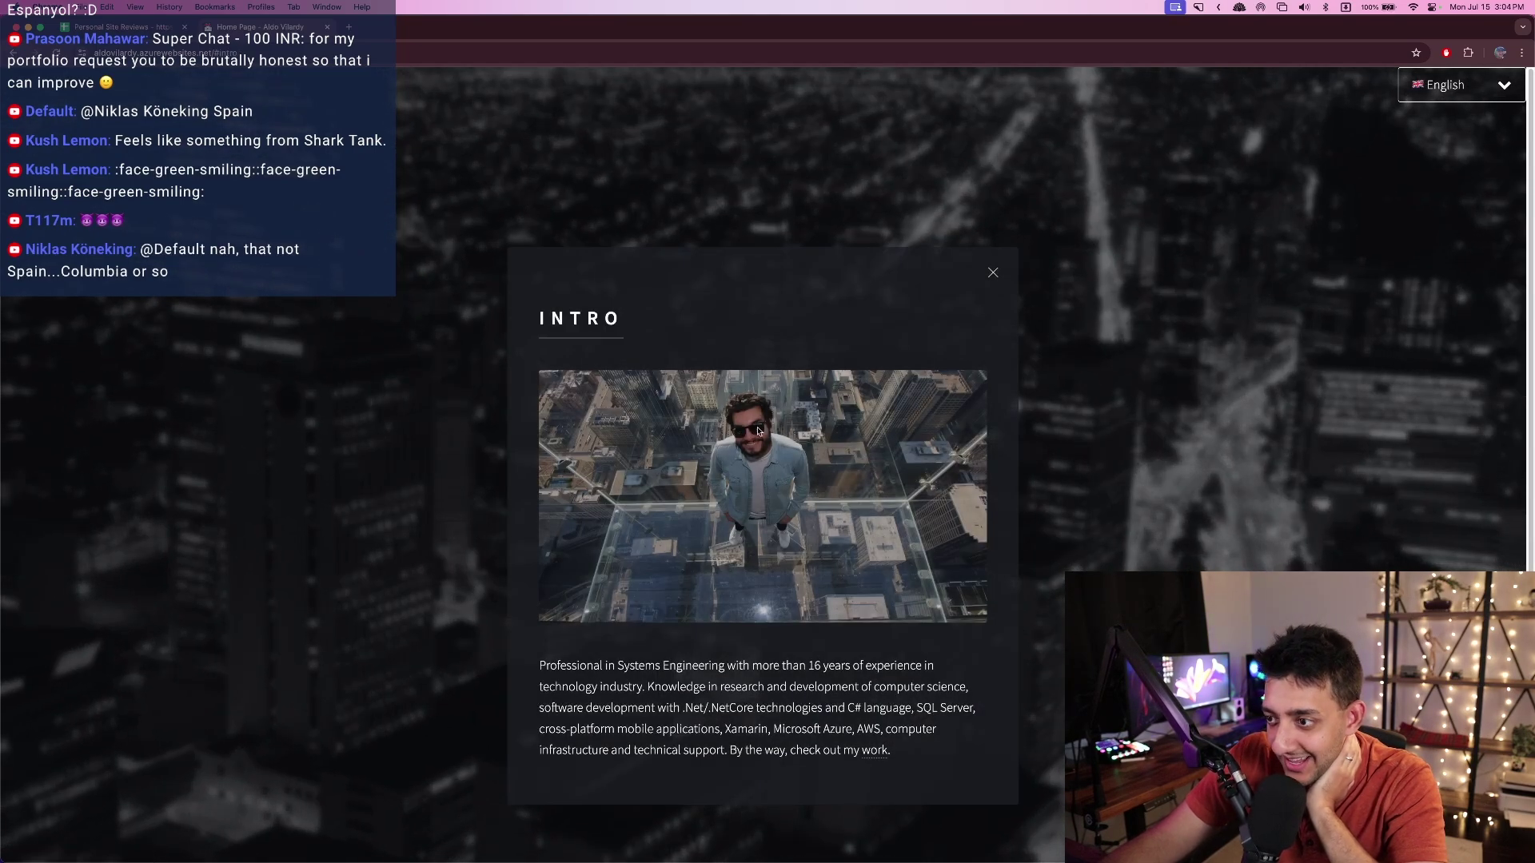
left_click(993, 274)
left_click(744, 720)
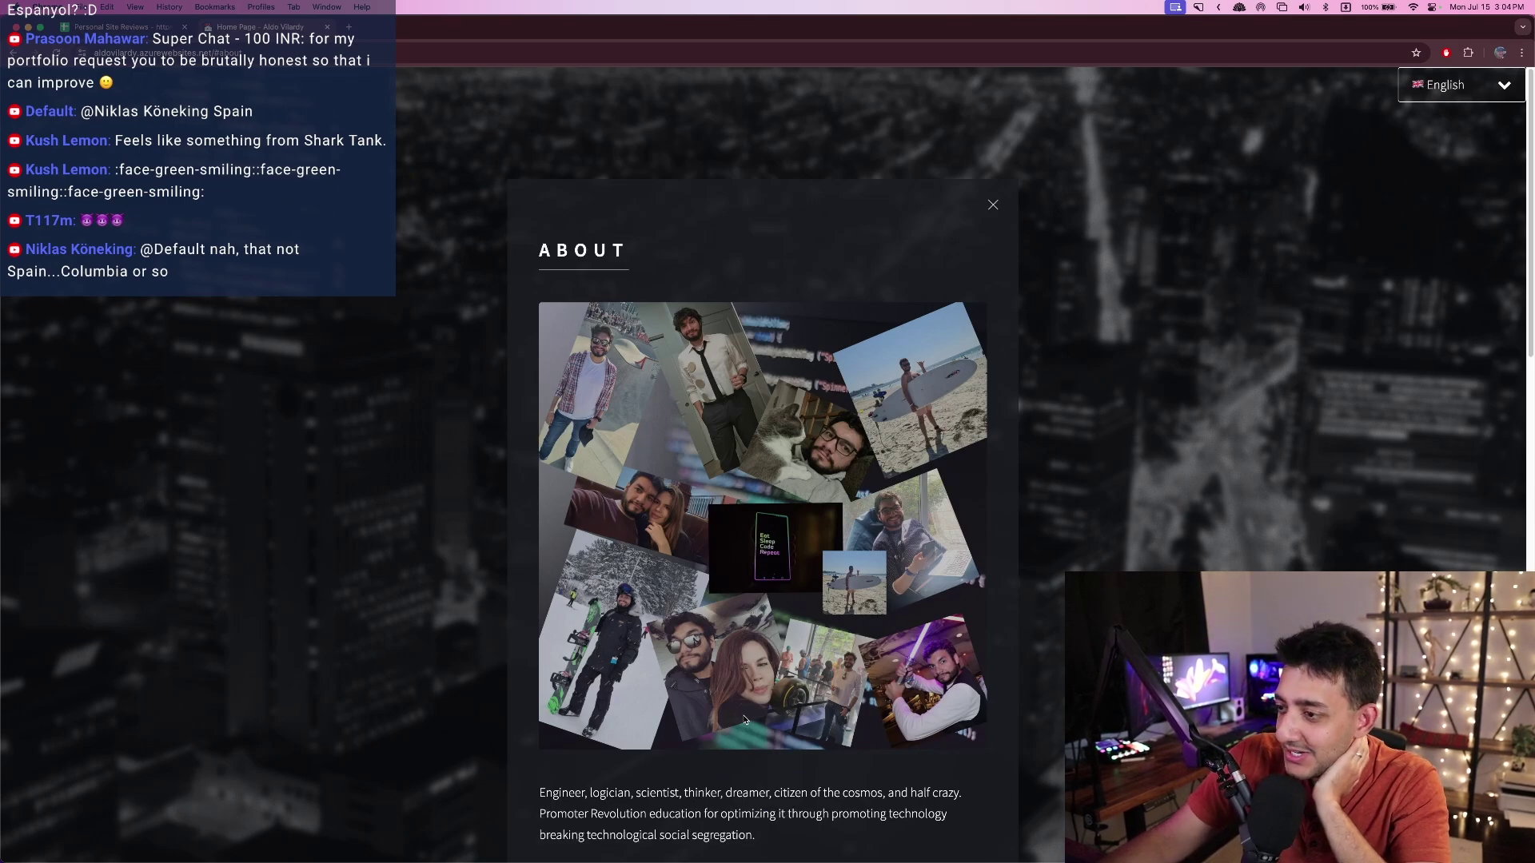
- Return home and look at the Downloads section with its resume options
key("Escape")
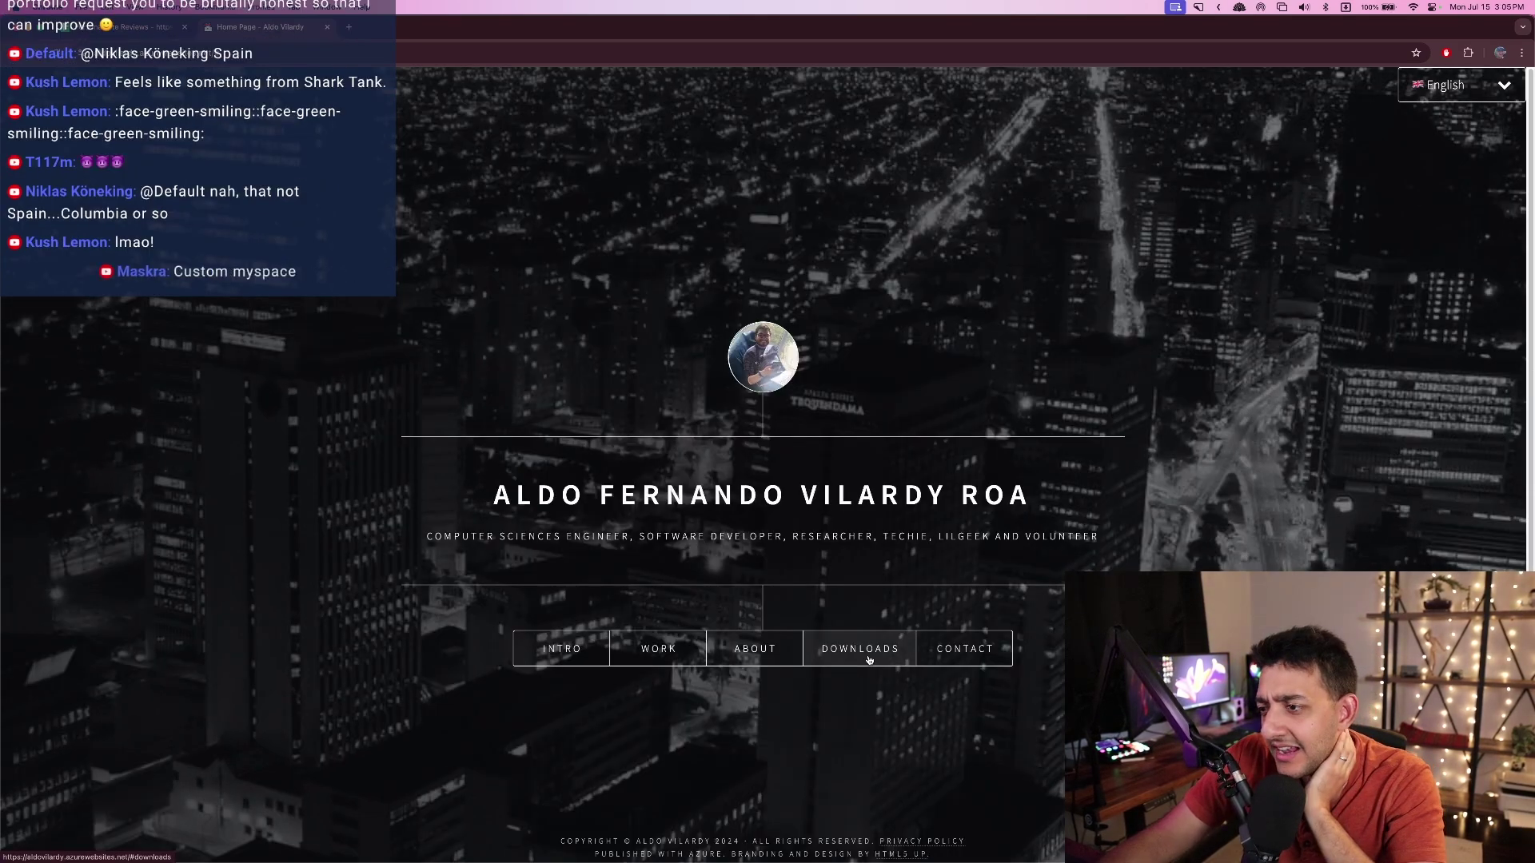
left_click(860, 628)
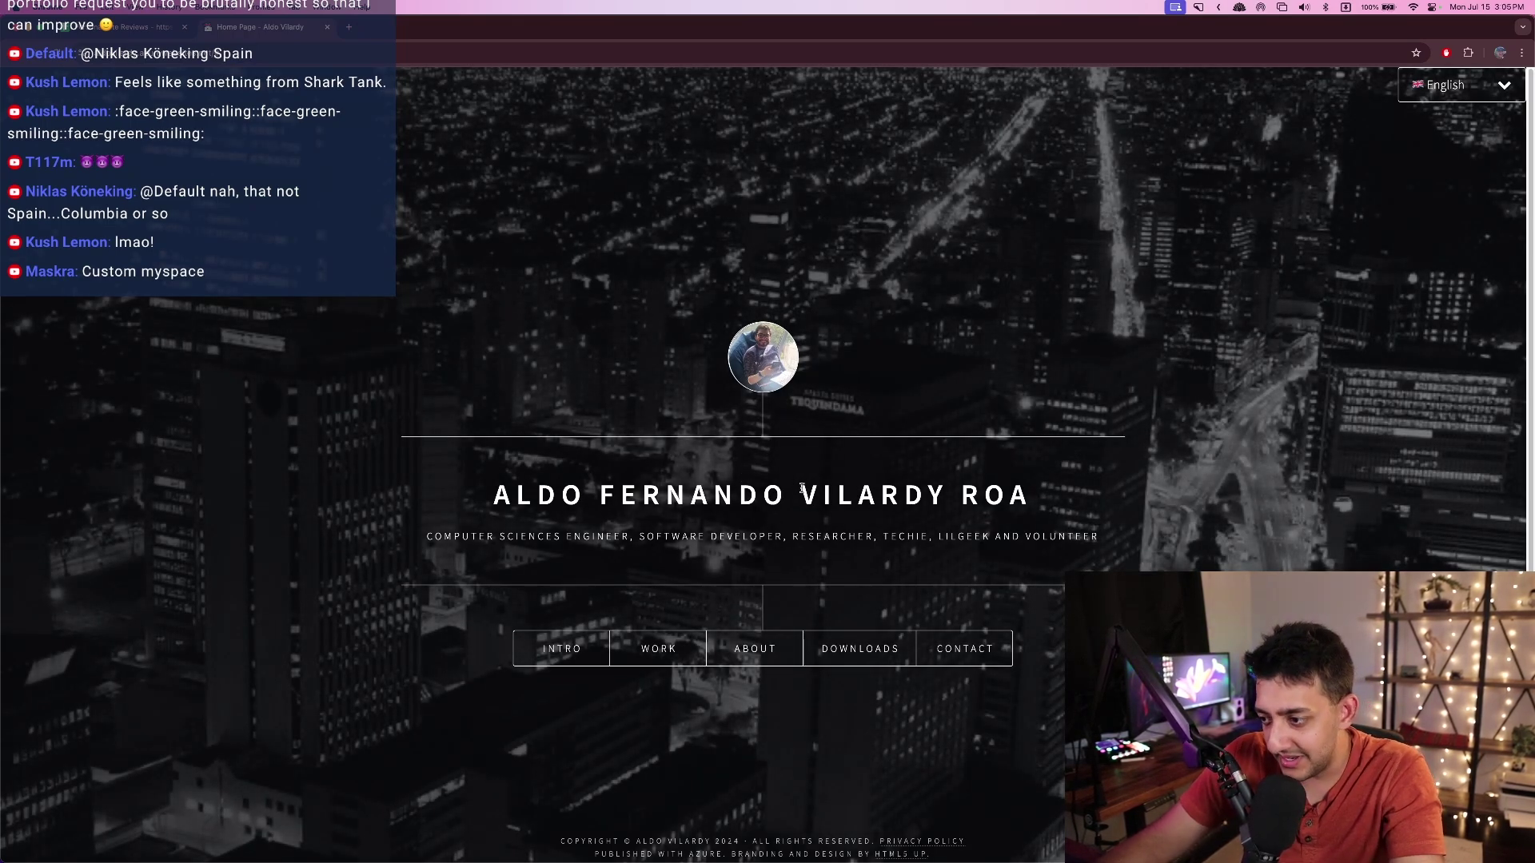
left_click(852, 649)
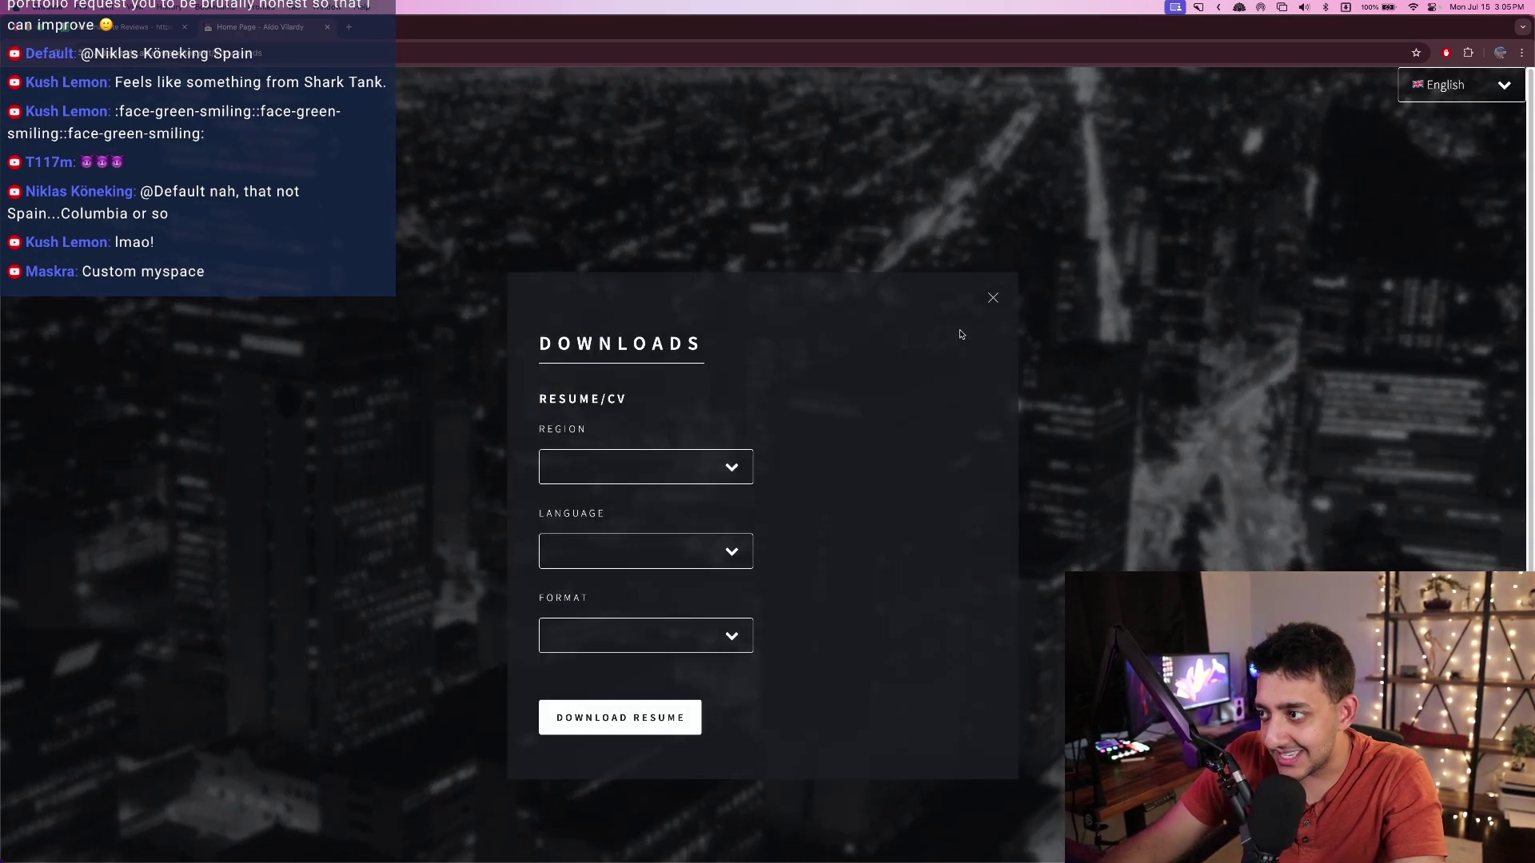
left_click(993, 298)
left_click(852, 647)
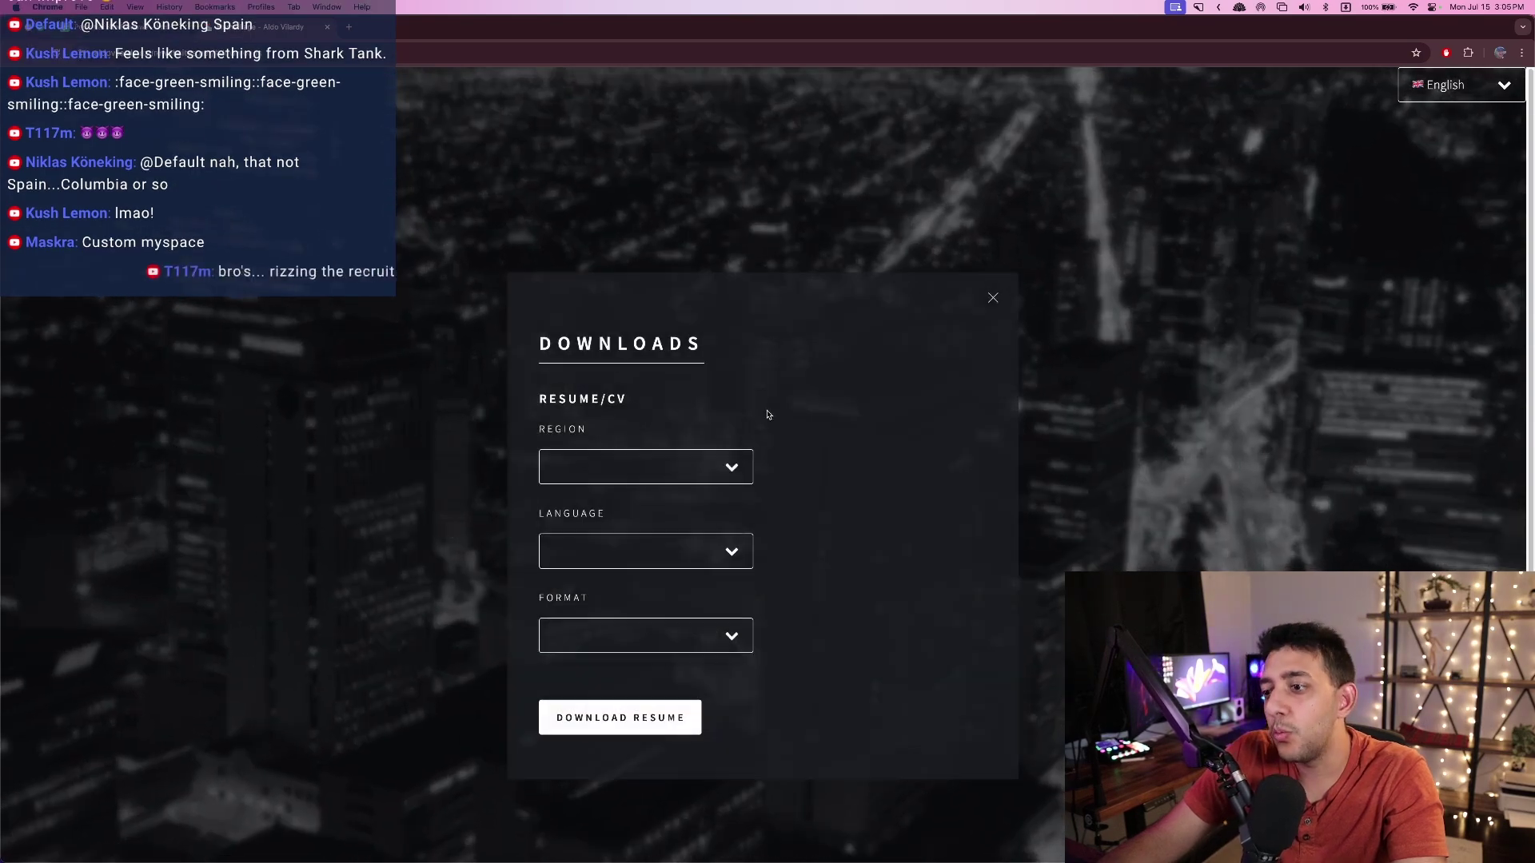
left_click(993, 297)
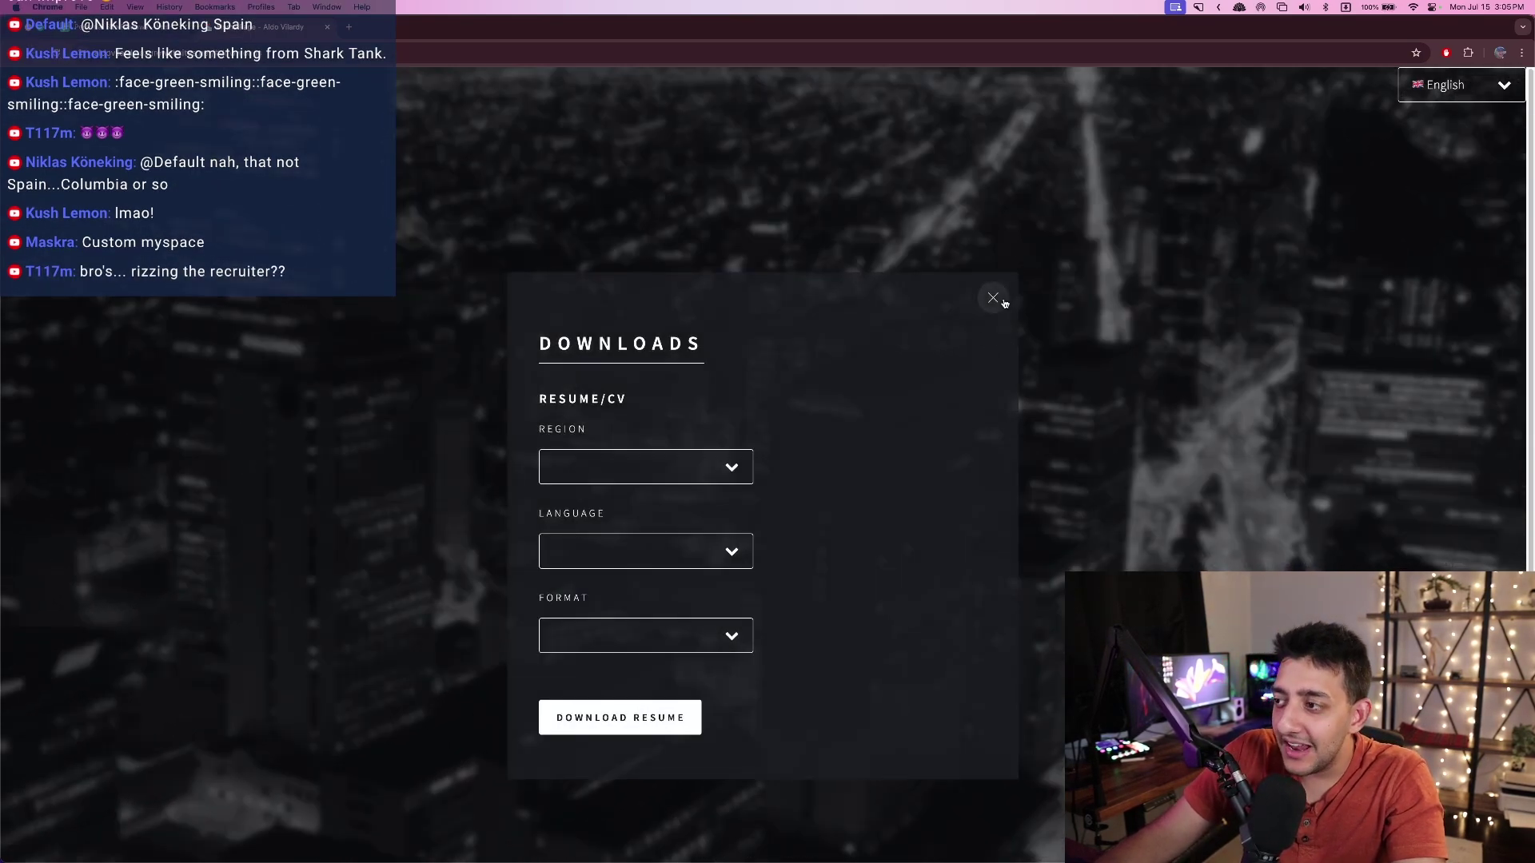
left_click(1004, 302)
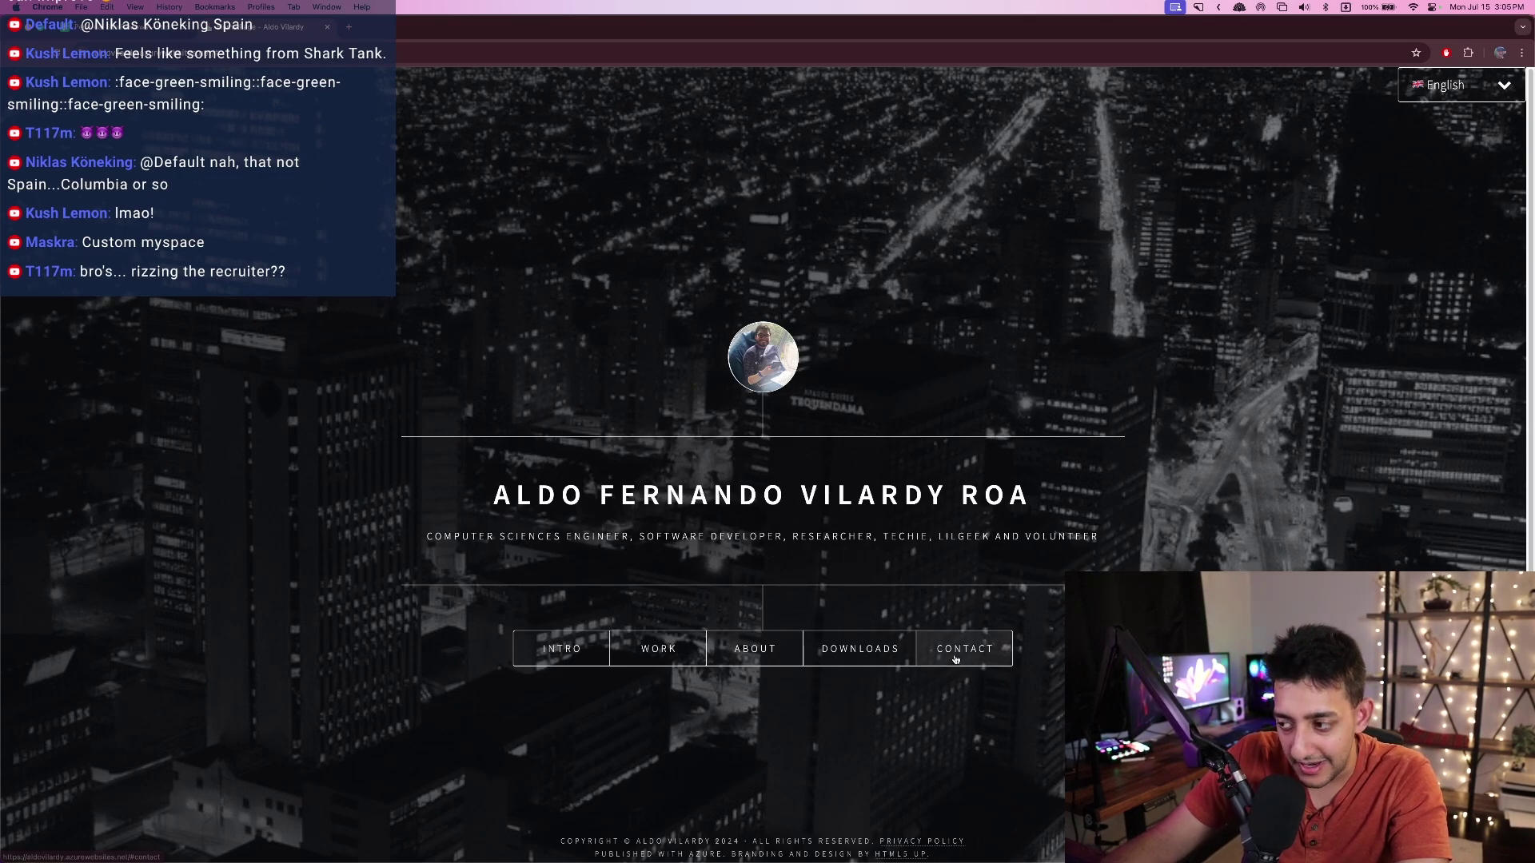
- Reopen the Work section and highlight the sentence about playing with other languages
left_click(654, 648)
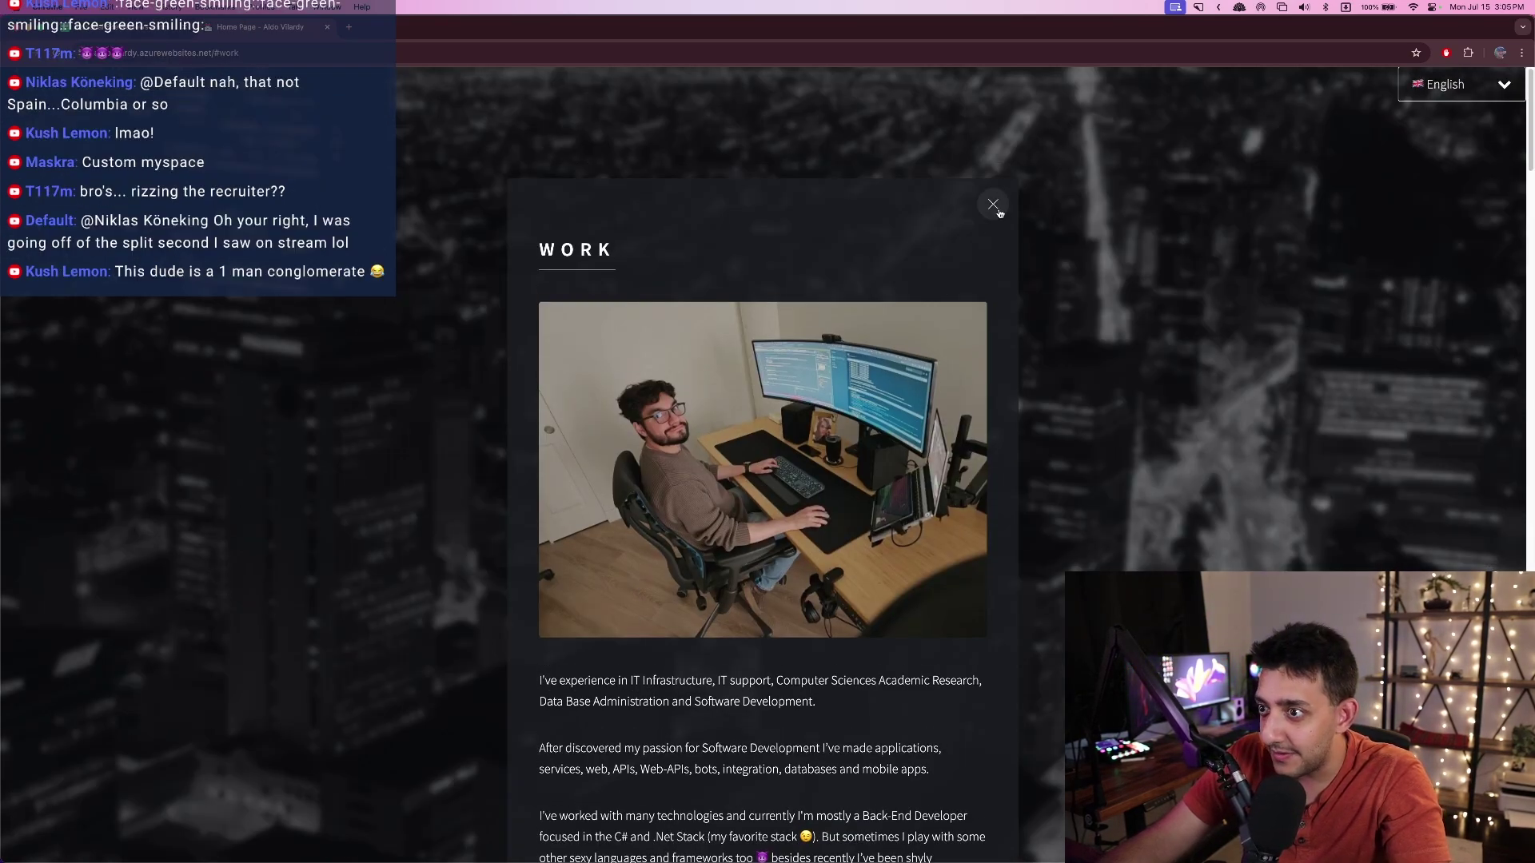
scroll(825, 402, "down", 5)
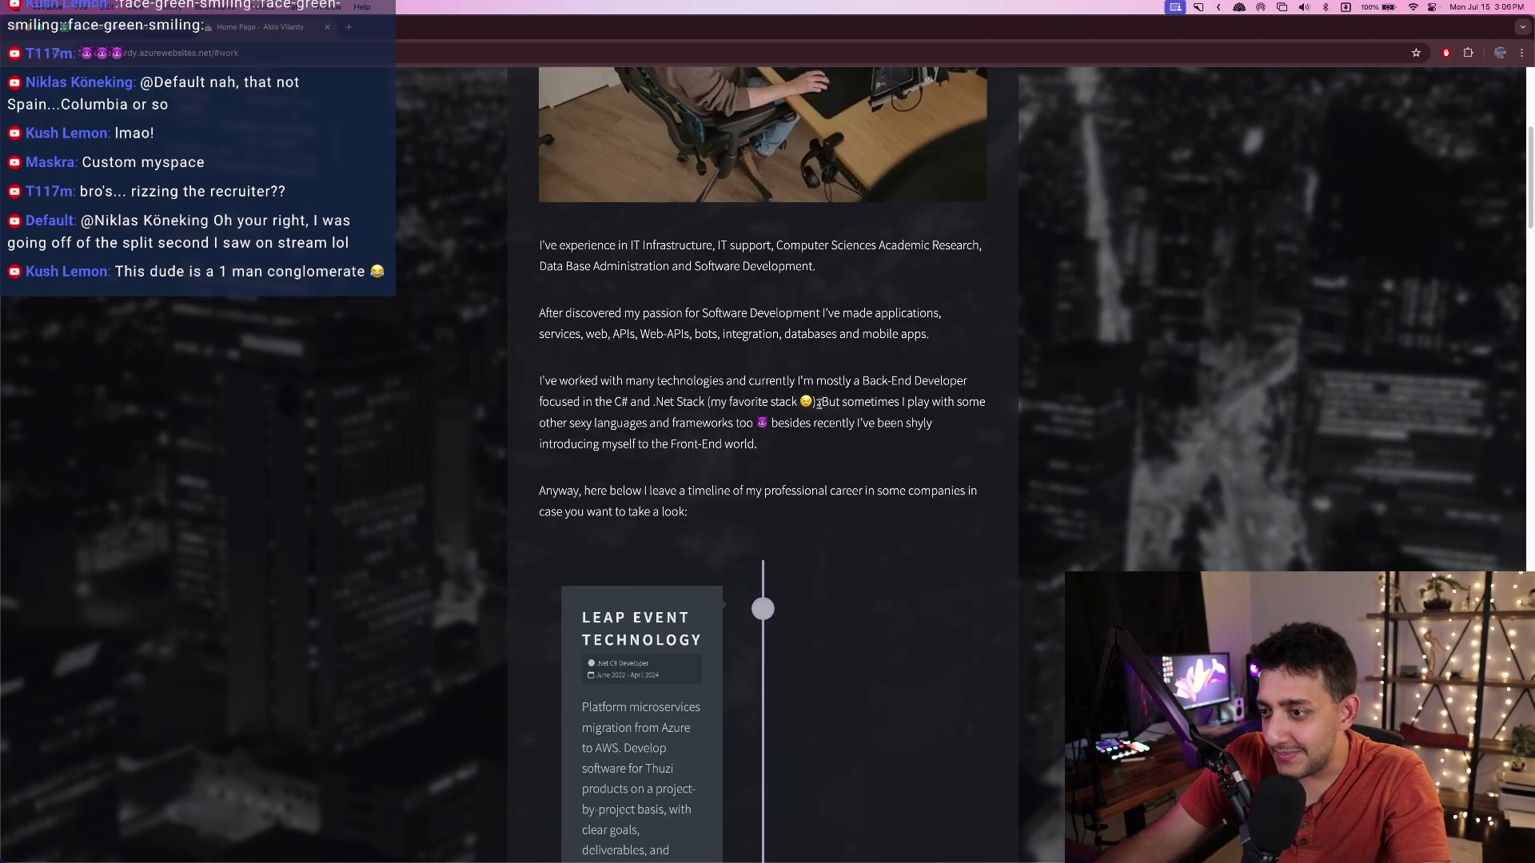
left_click_drag(819, 403, 767, 429)
left_click(767, 428)
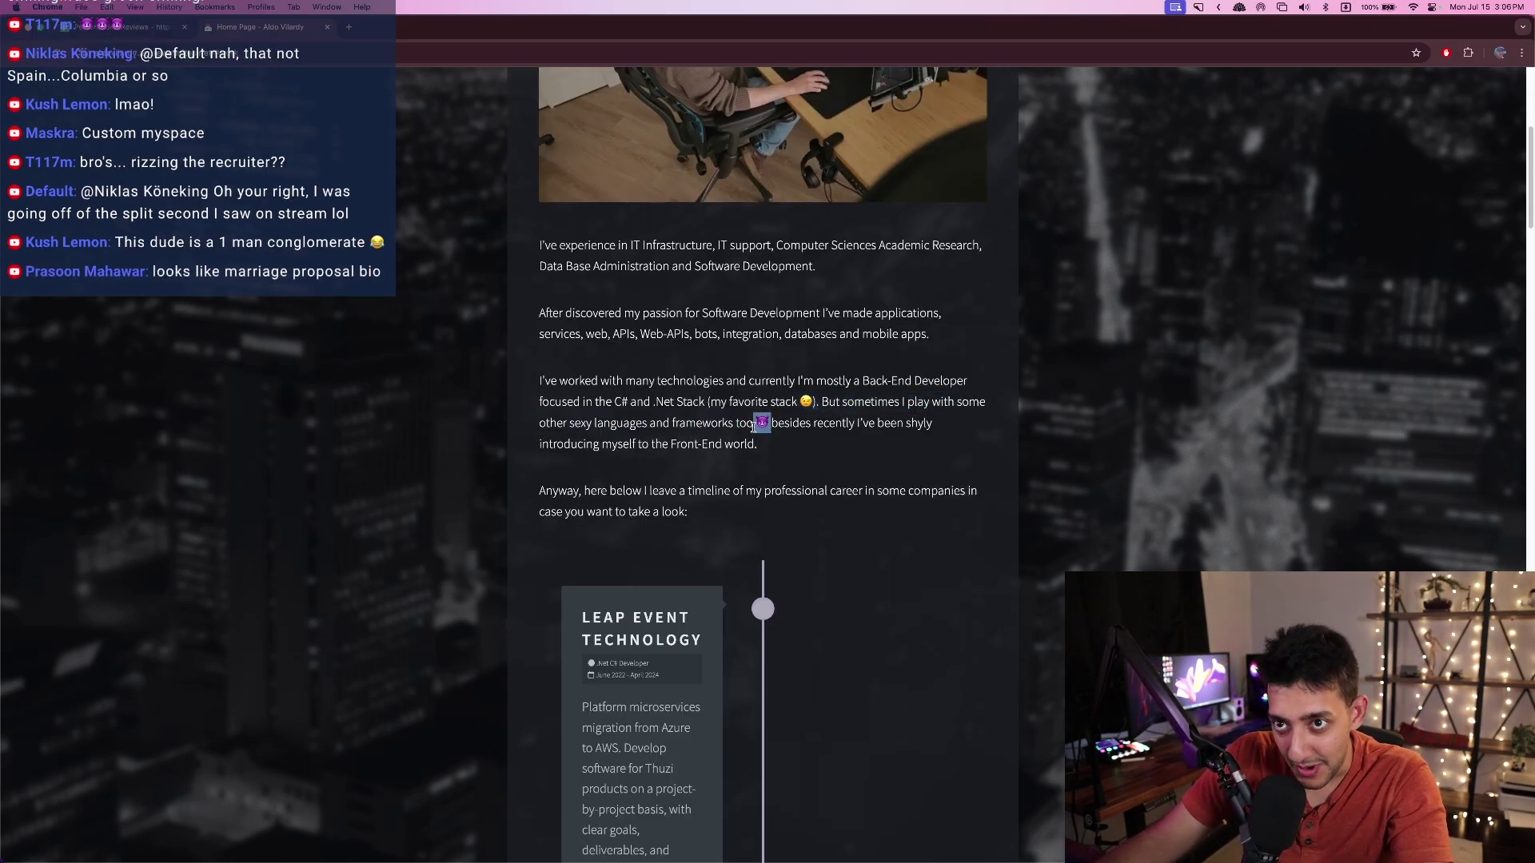
key("Escape")
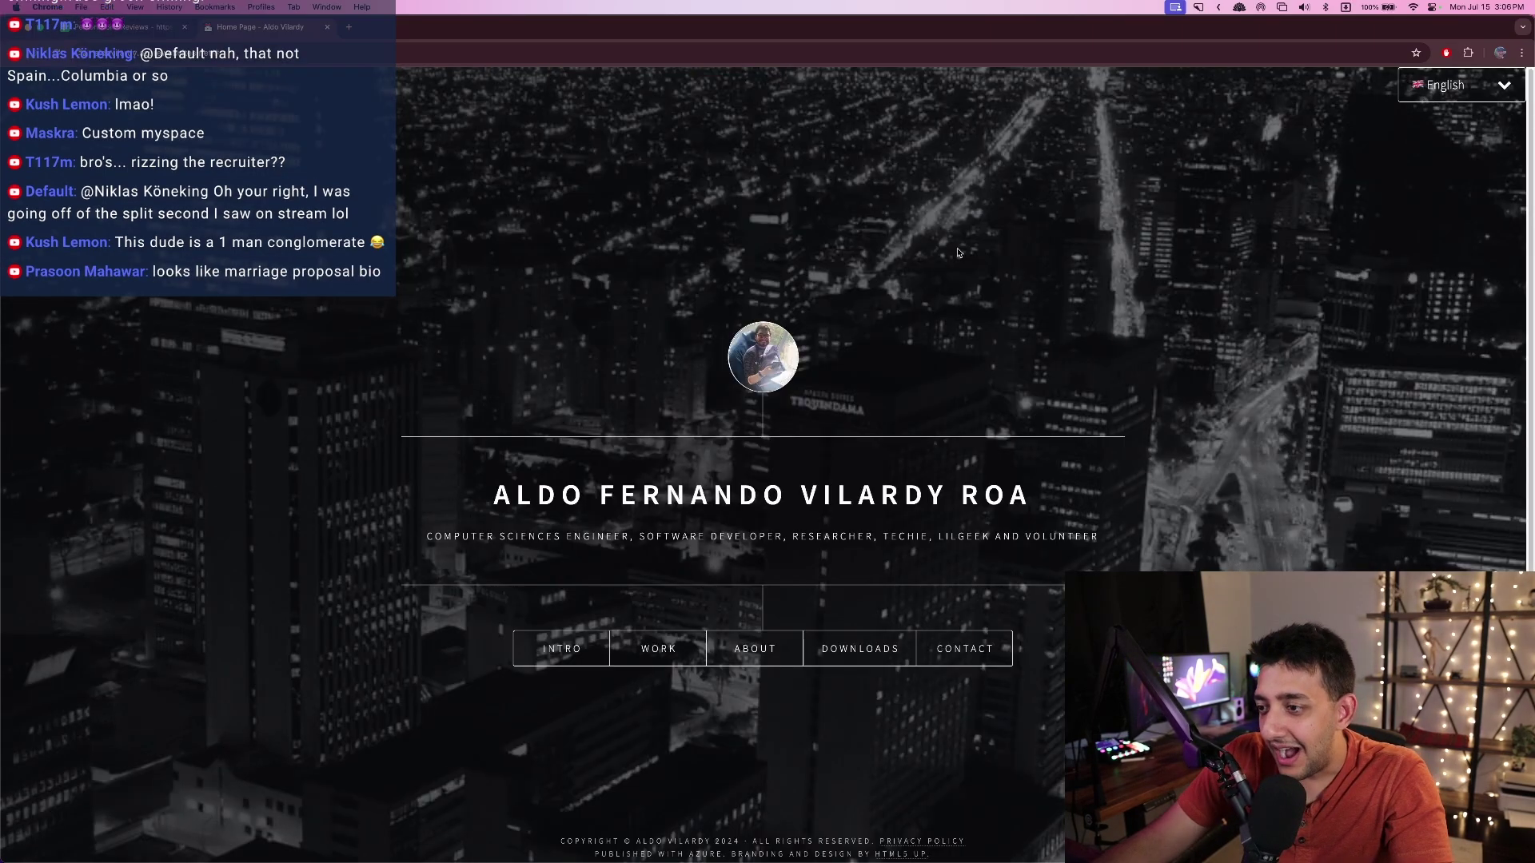
- Enter scores 4, 5 and 6 in row 9 of the spreadsheet and check the 15 total
left_click(149, 30)
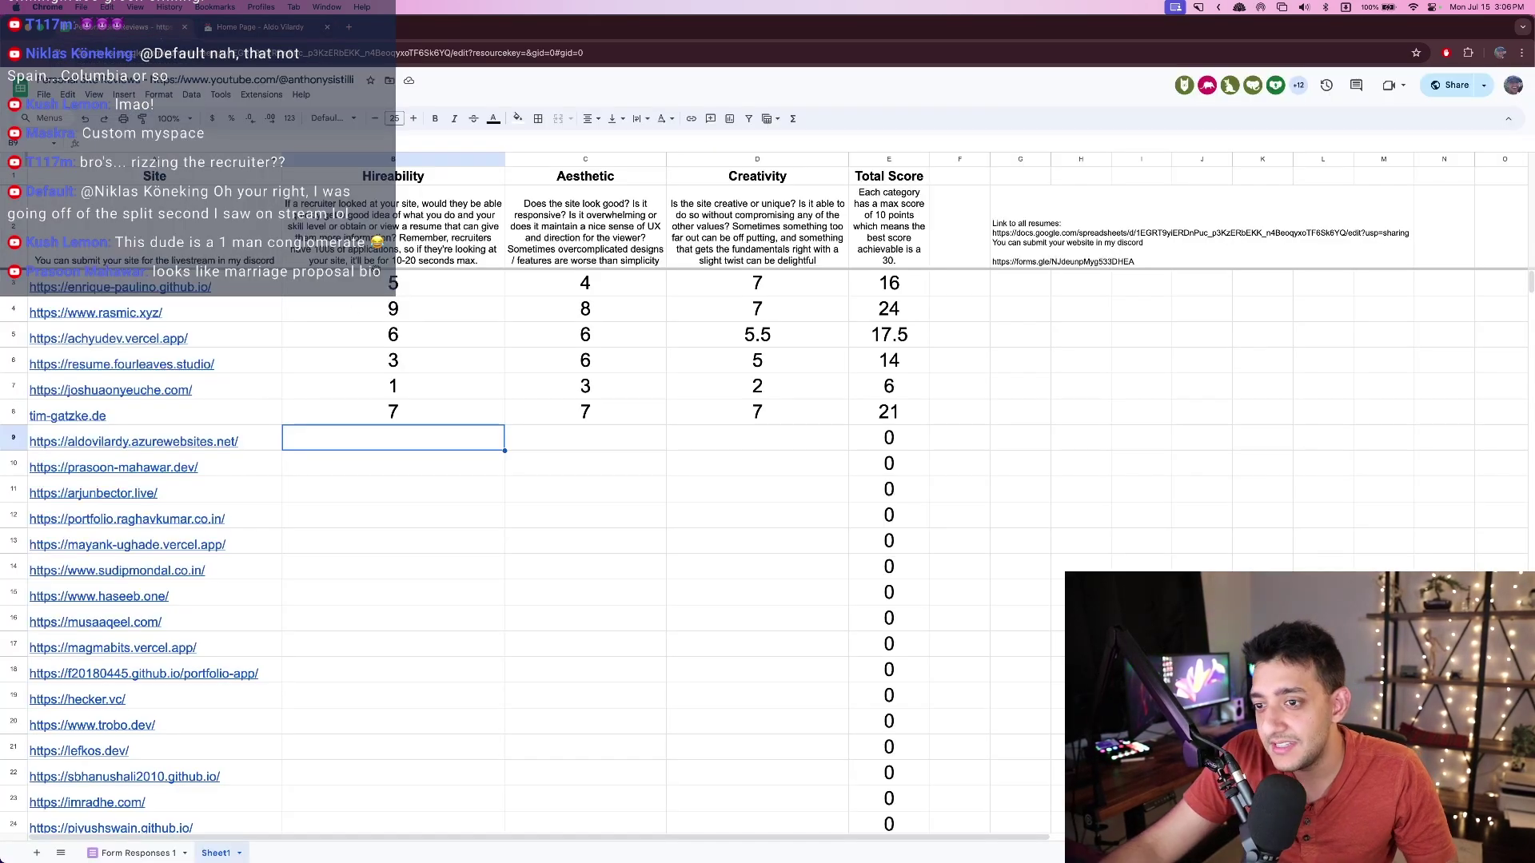
type("4")
key("Tab")
type("5")
key("Tab")
type("6")
key("Tab")
left_click(558, 439)
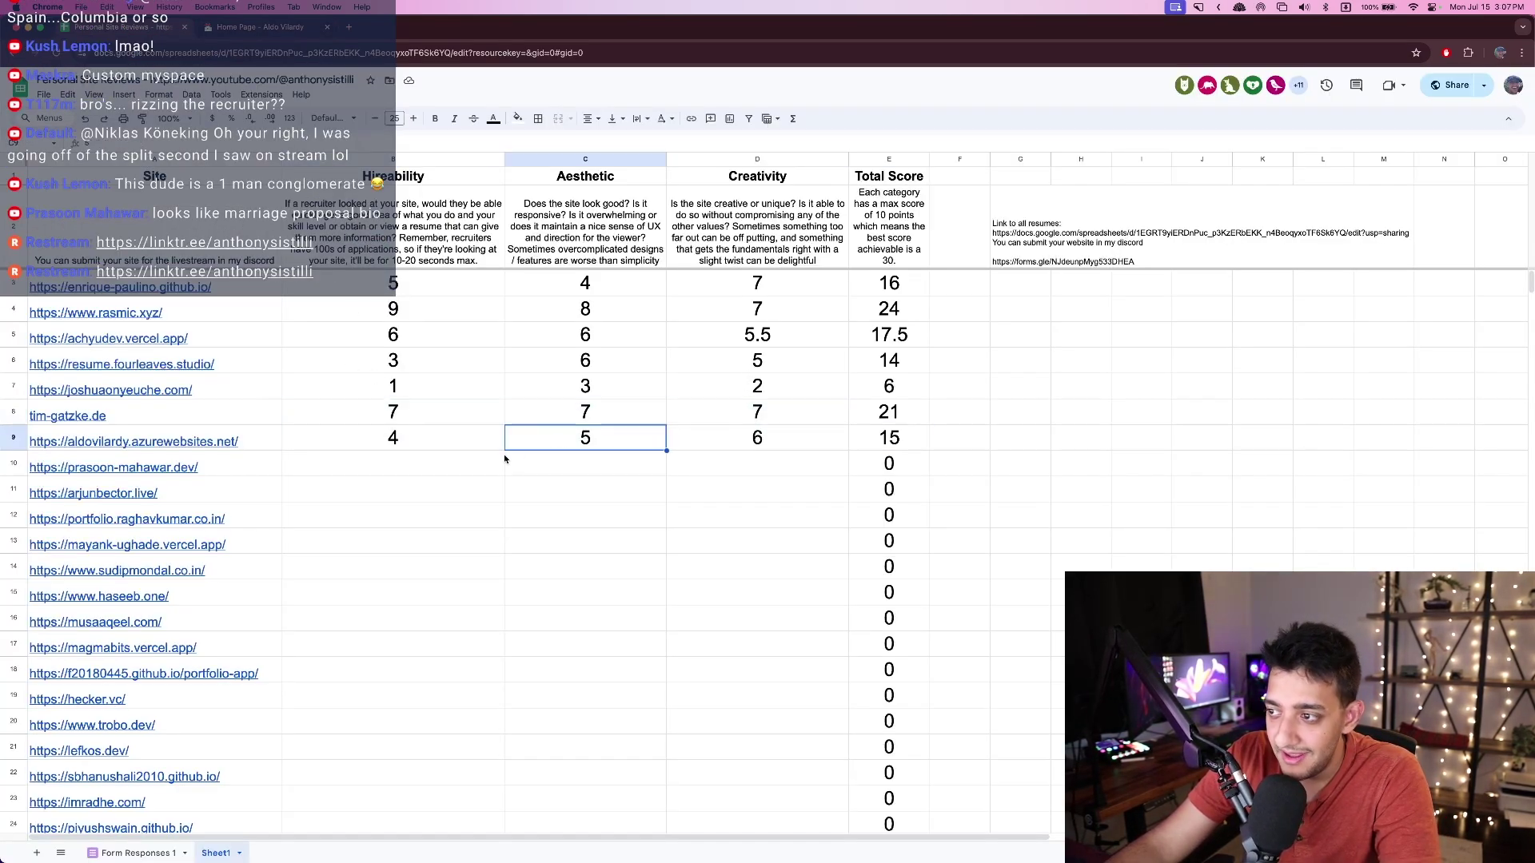
left_click(894, 448)
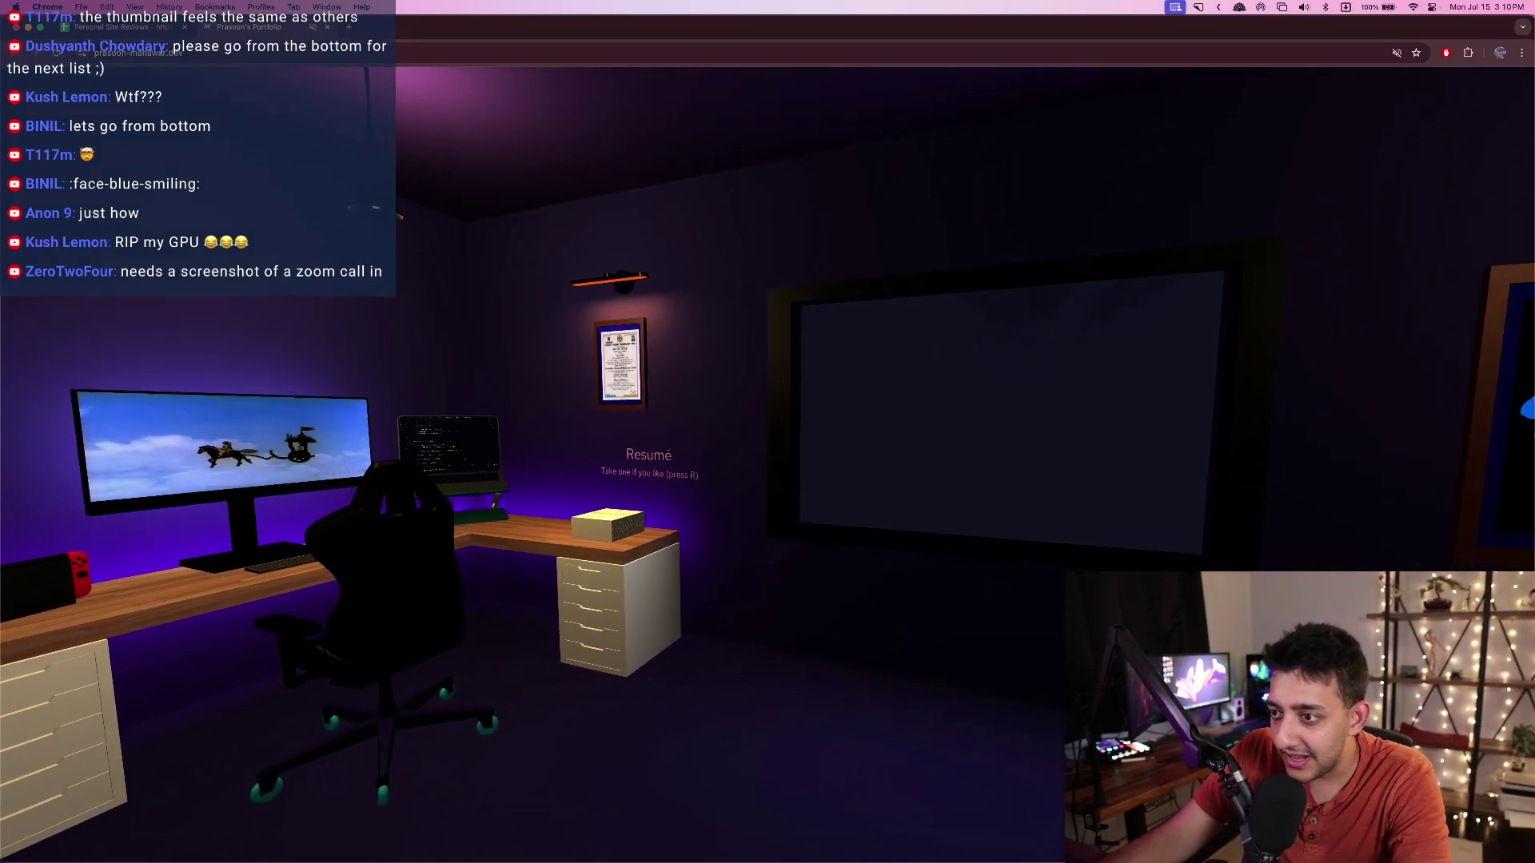
- Download the resume from the 3D room, then select prasoon-mahawar.dev's Creativity cell in the sheet
key("r")
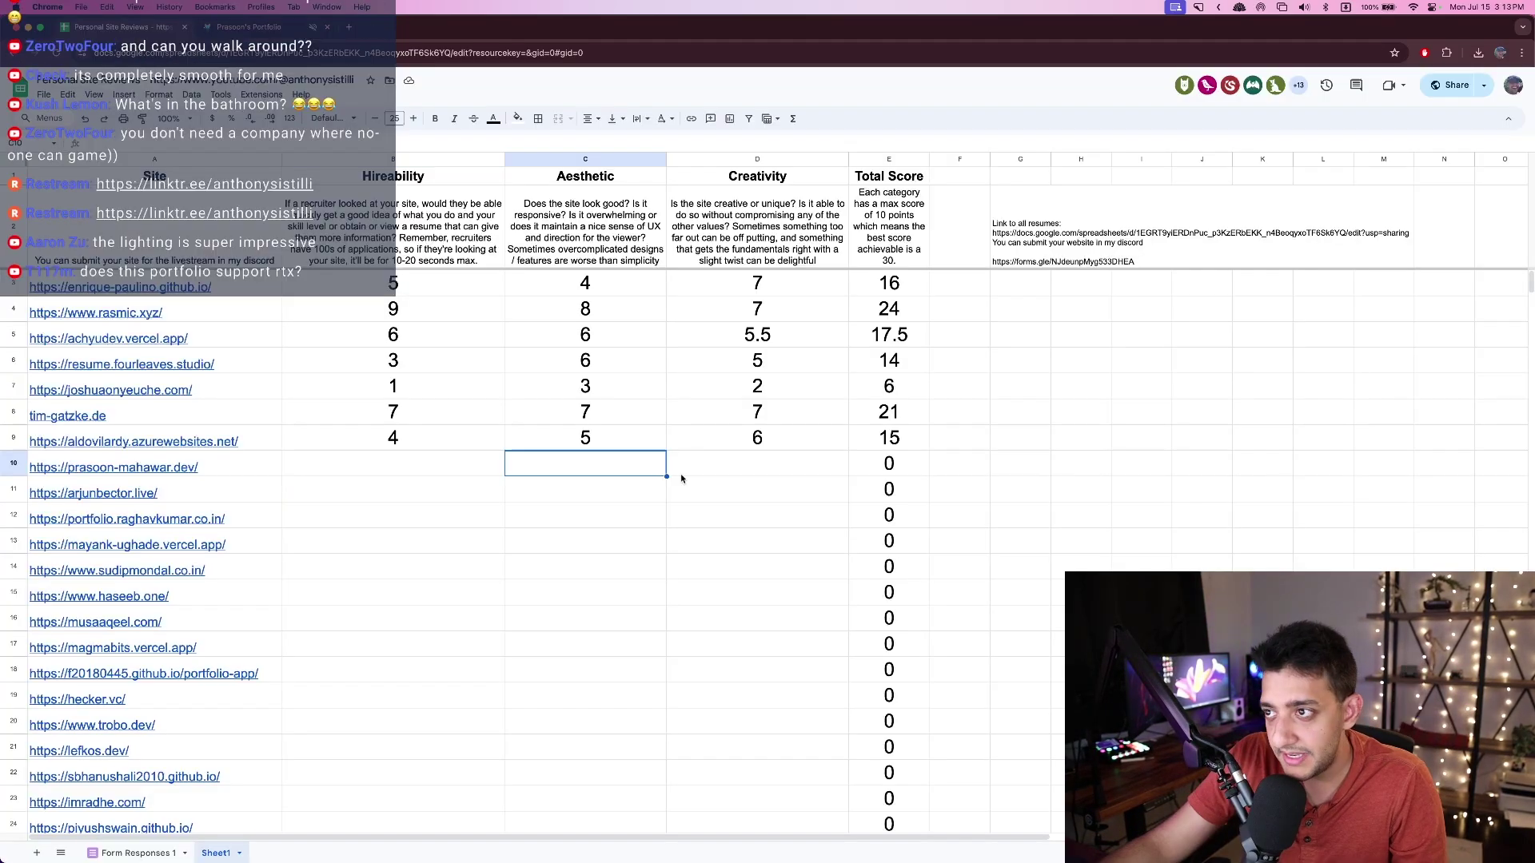
left_click(692, 477)
type("9")
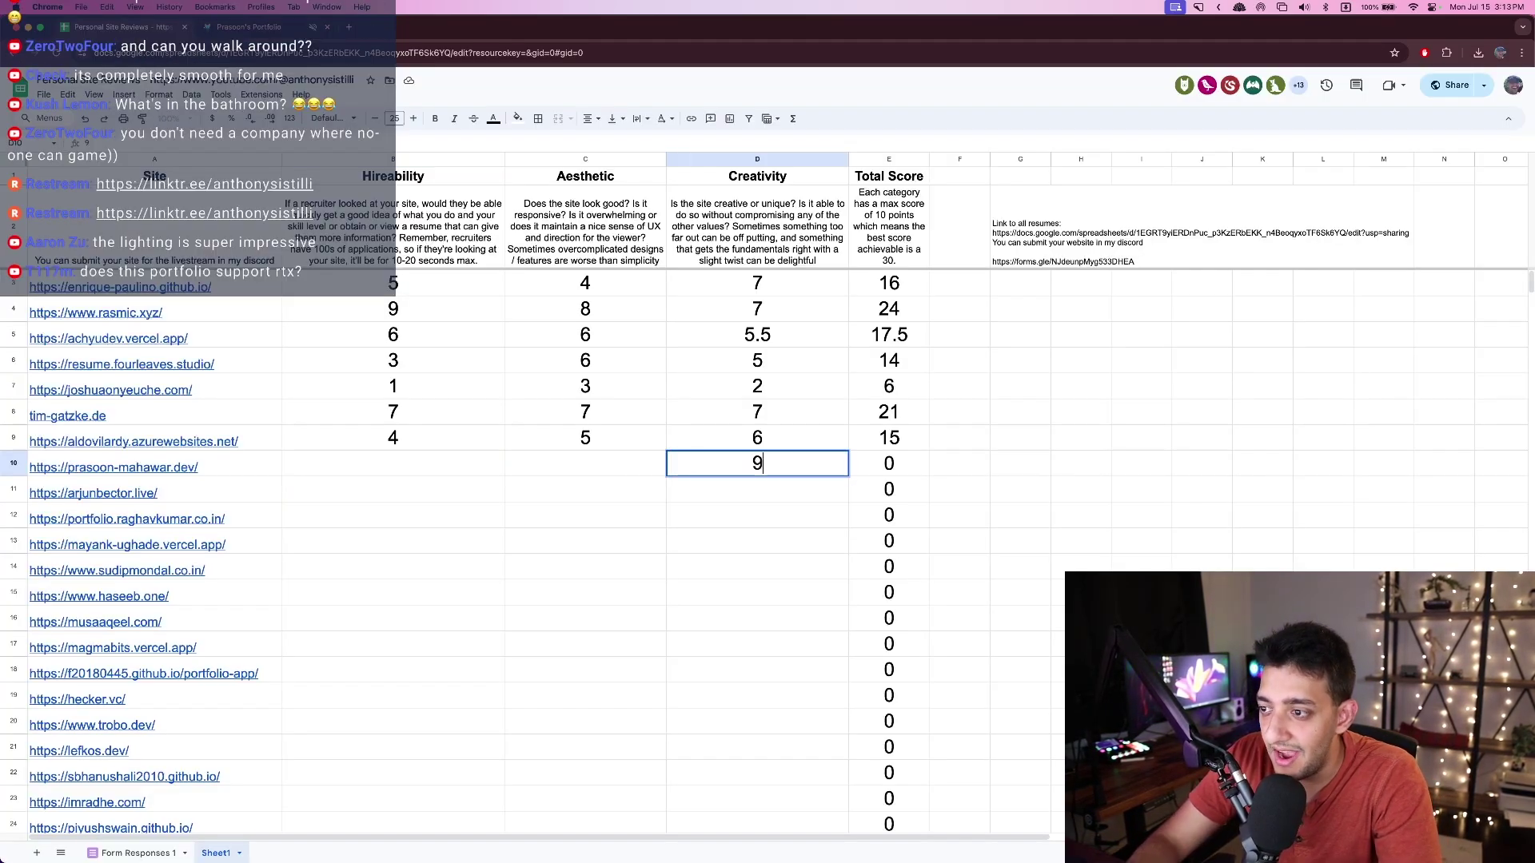
type(".5")
key("Return")
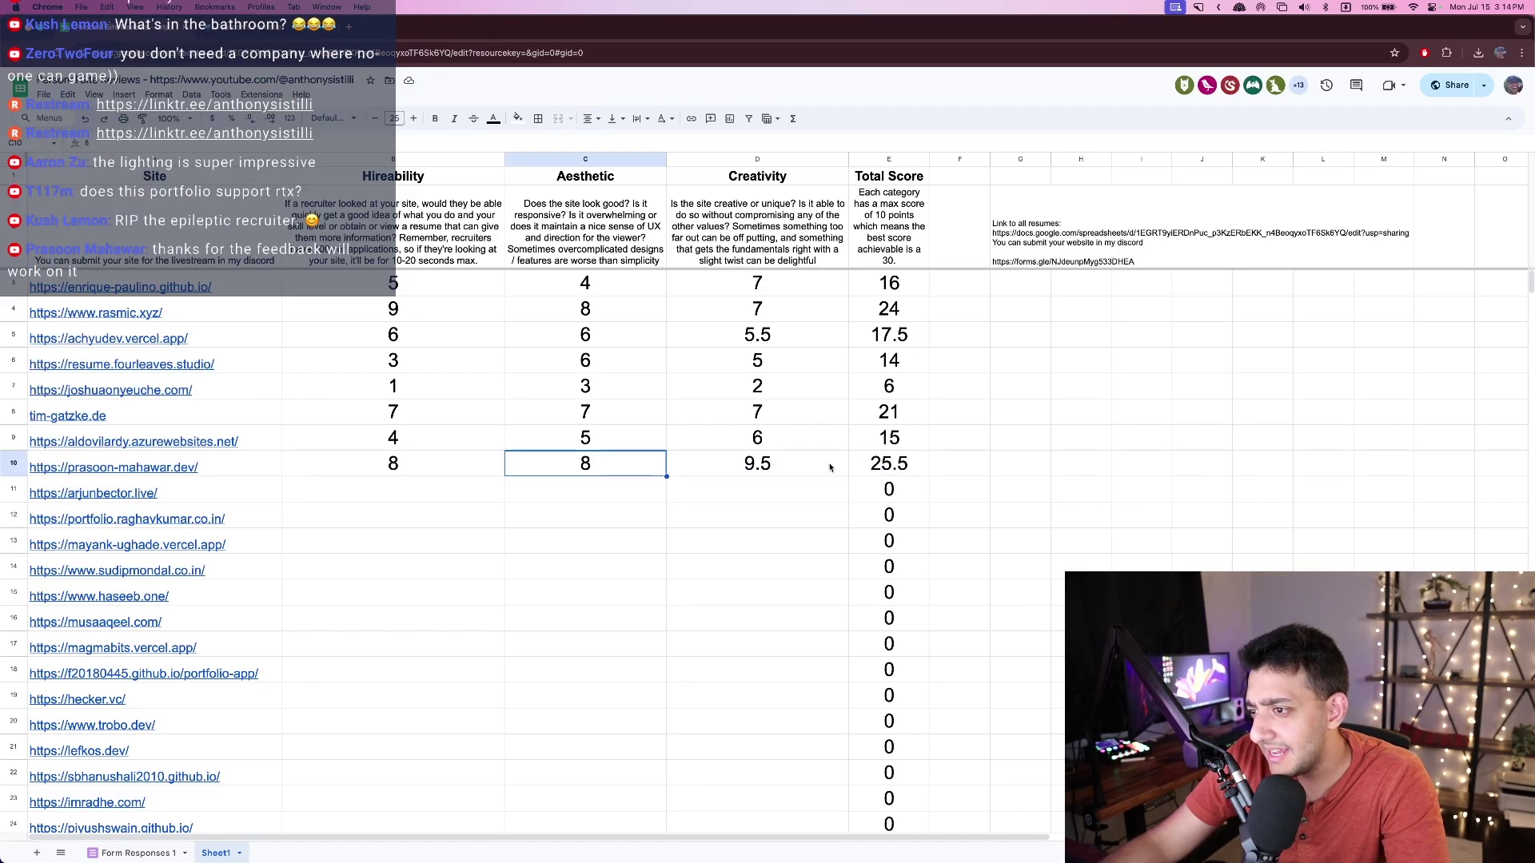
left_click(806, 472)
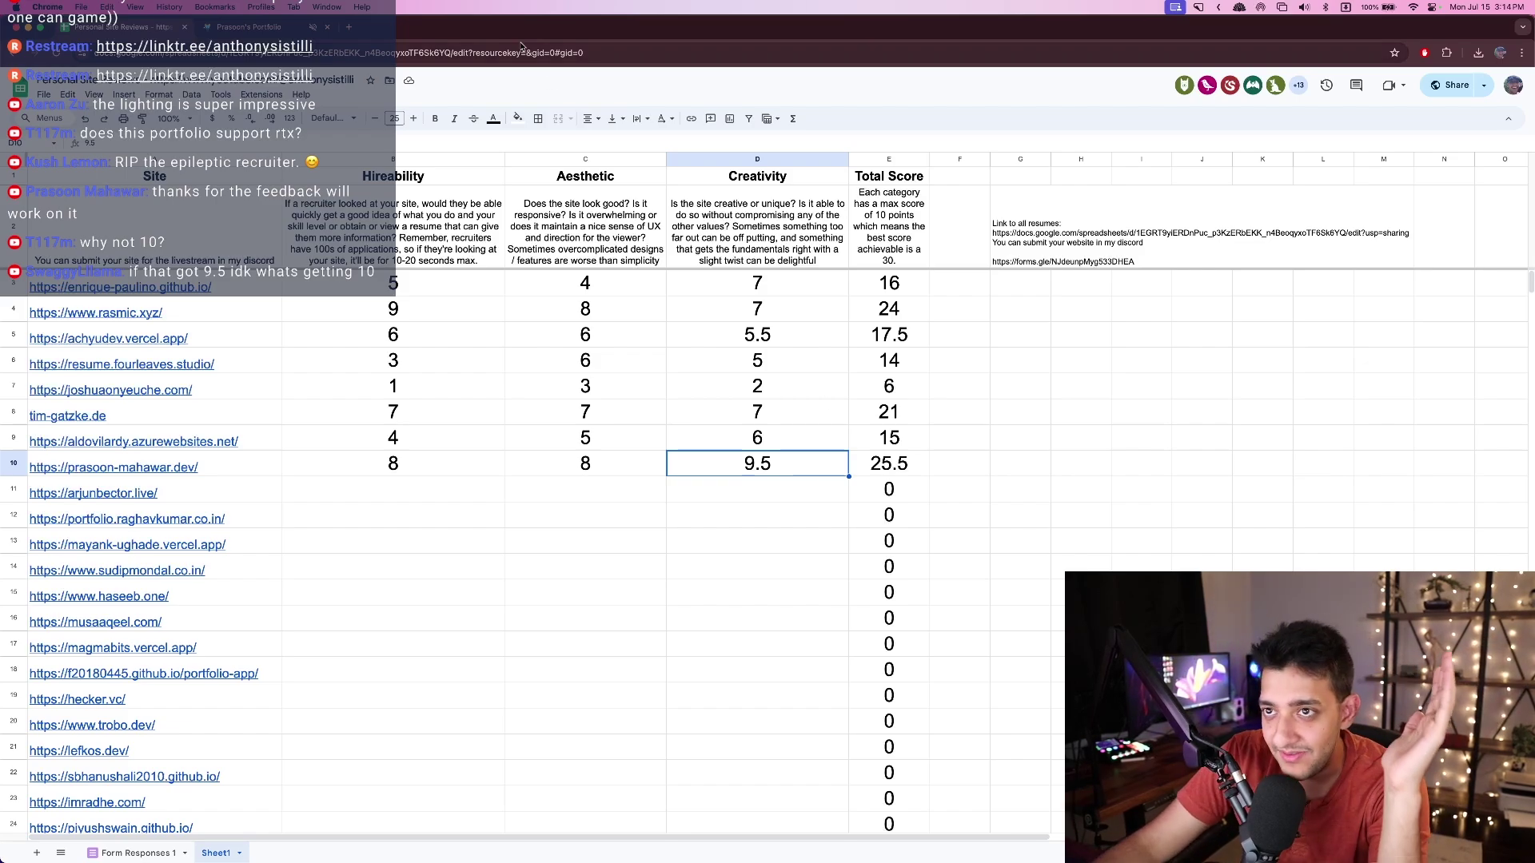
left_click(312, 32)
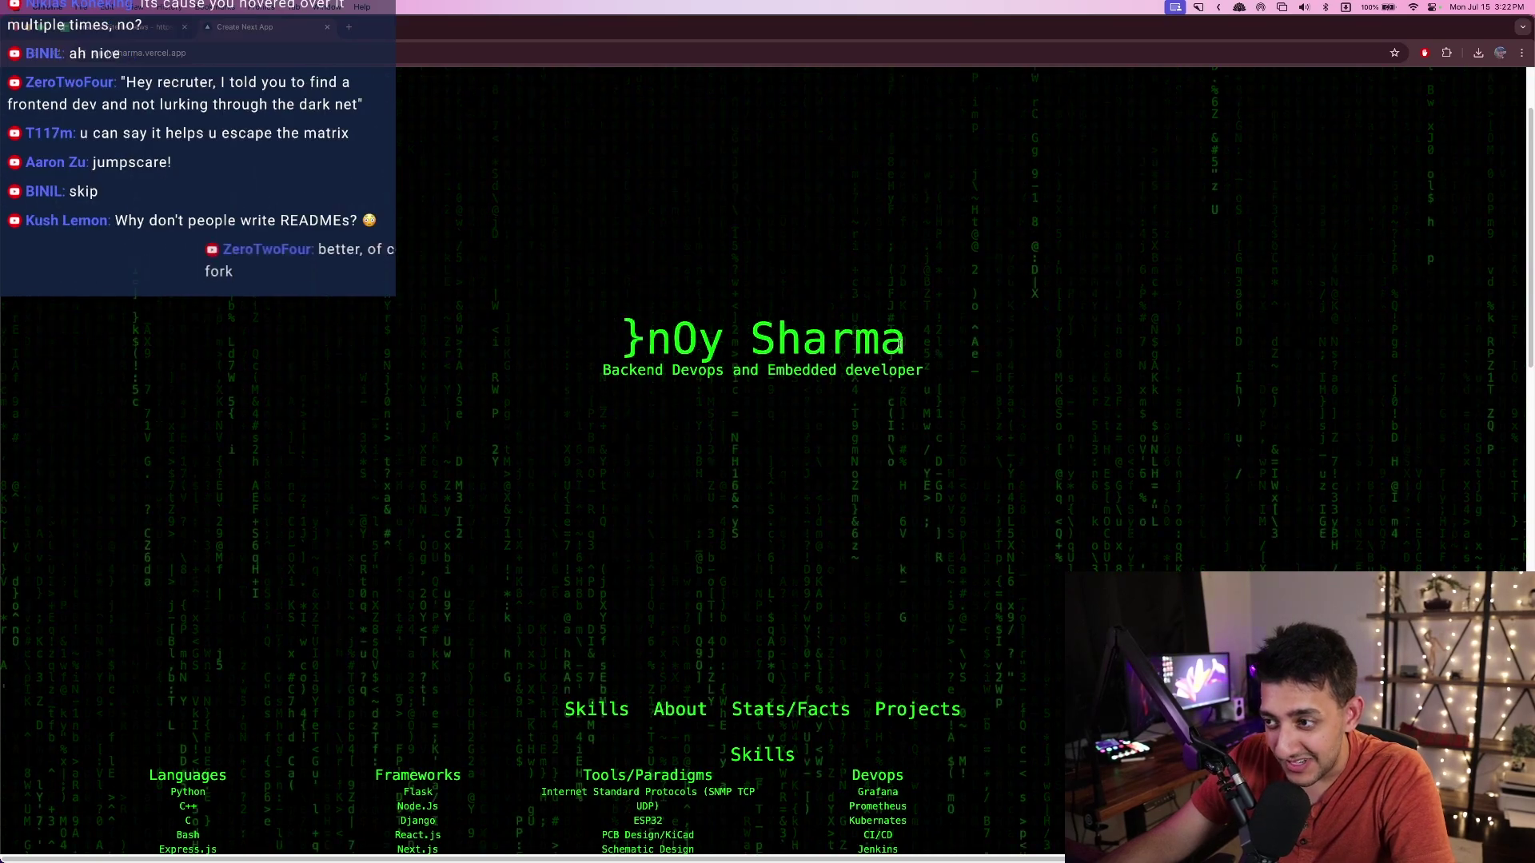
- Scroll through andysharma.vercel.app's Skills and About sections, then go back to its home page
scroll(846, 367, "down", 5)
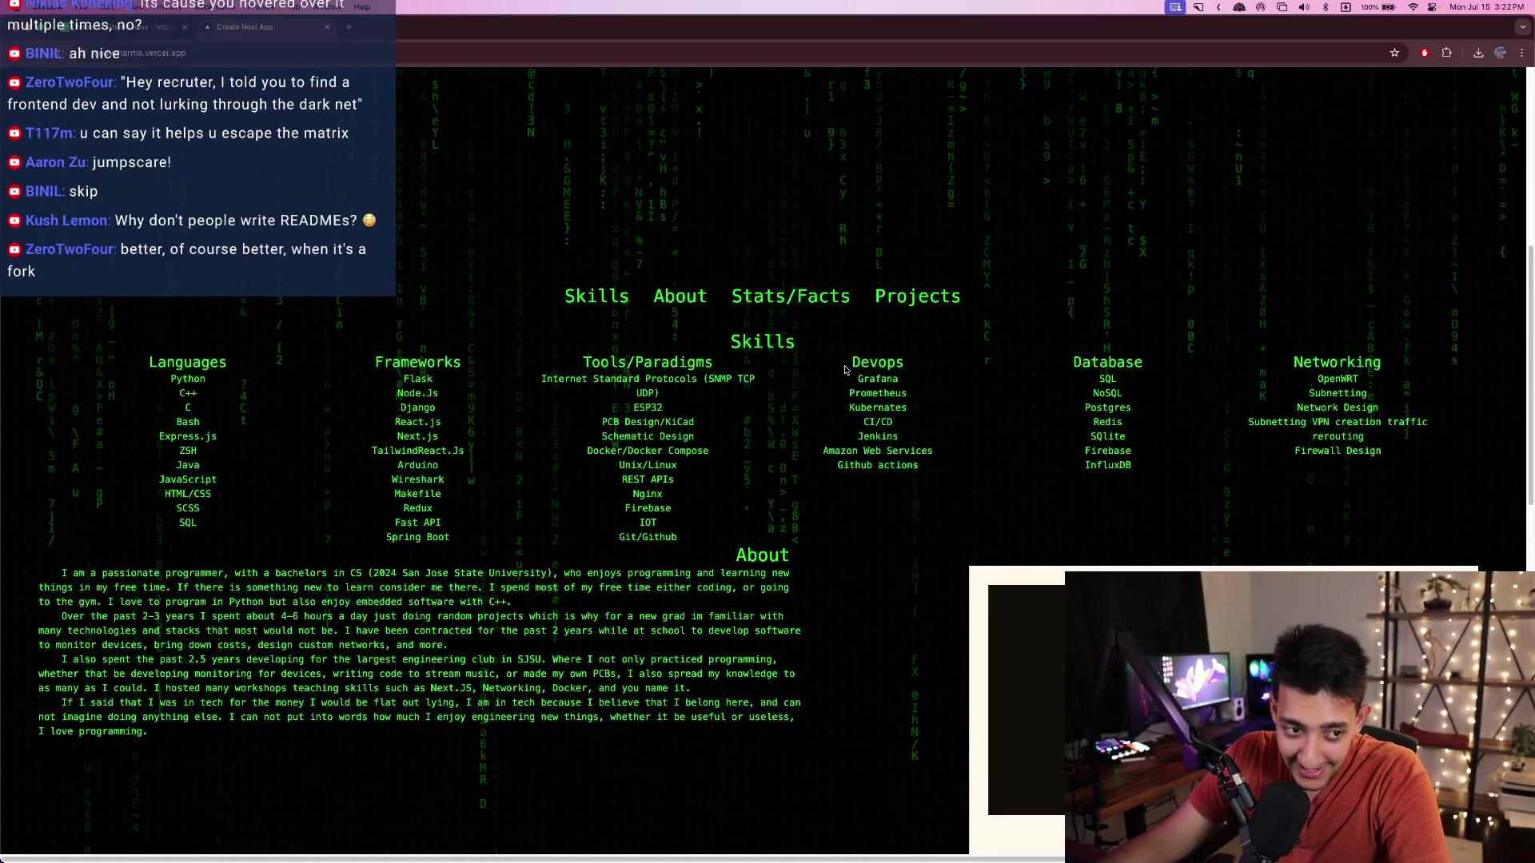
scroll(708, 307, "down", 1)
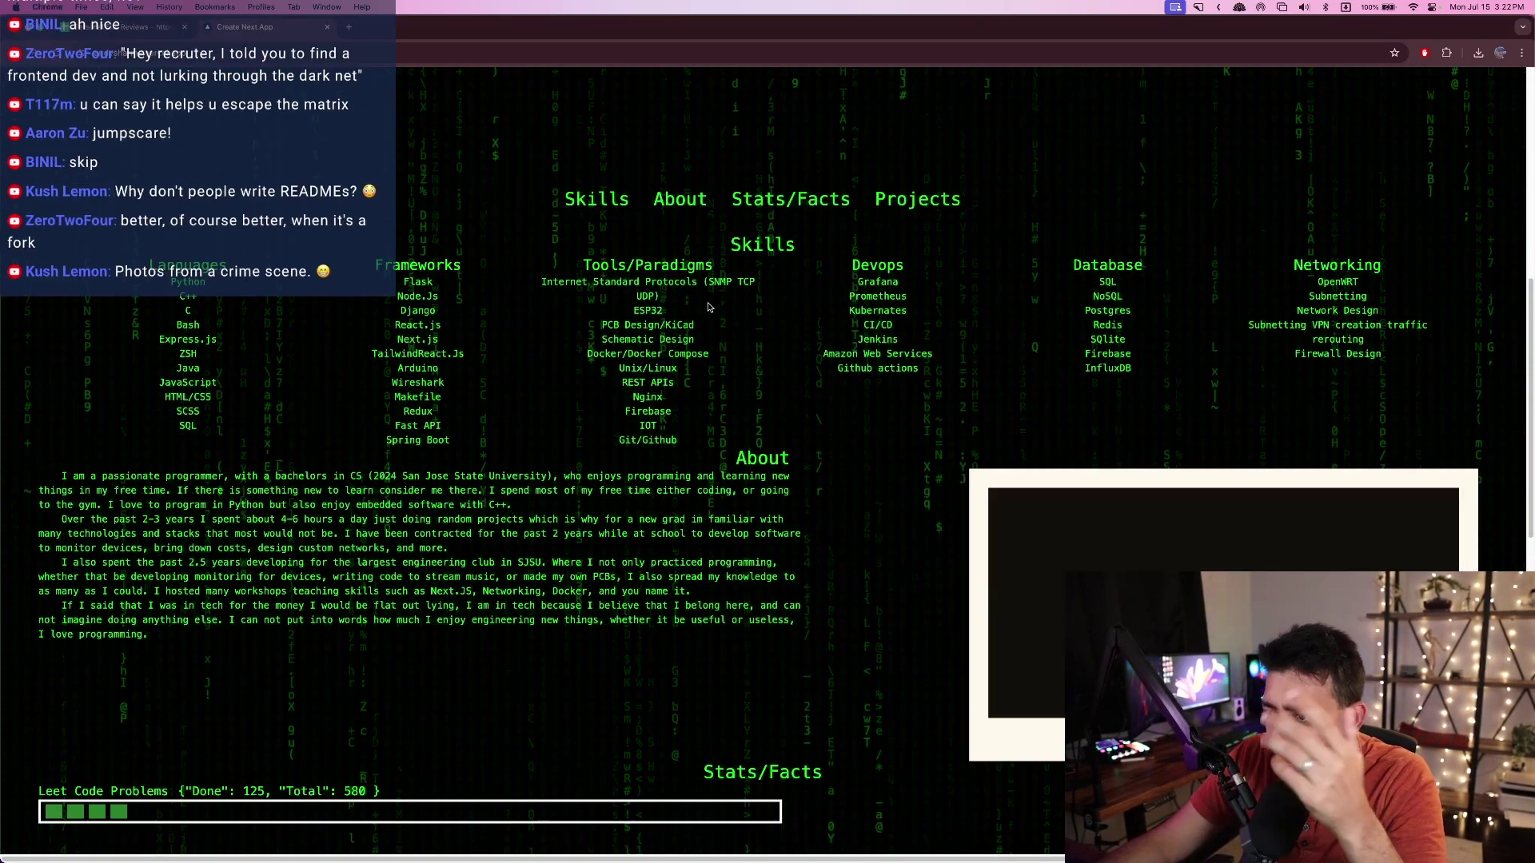
scroll(711, 304, "down", 5)
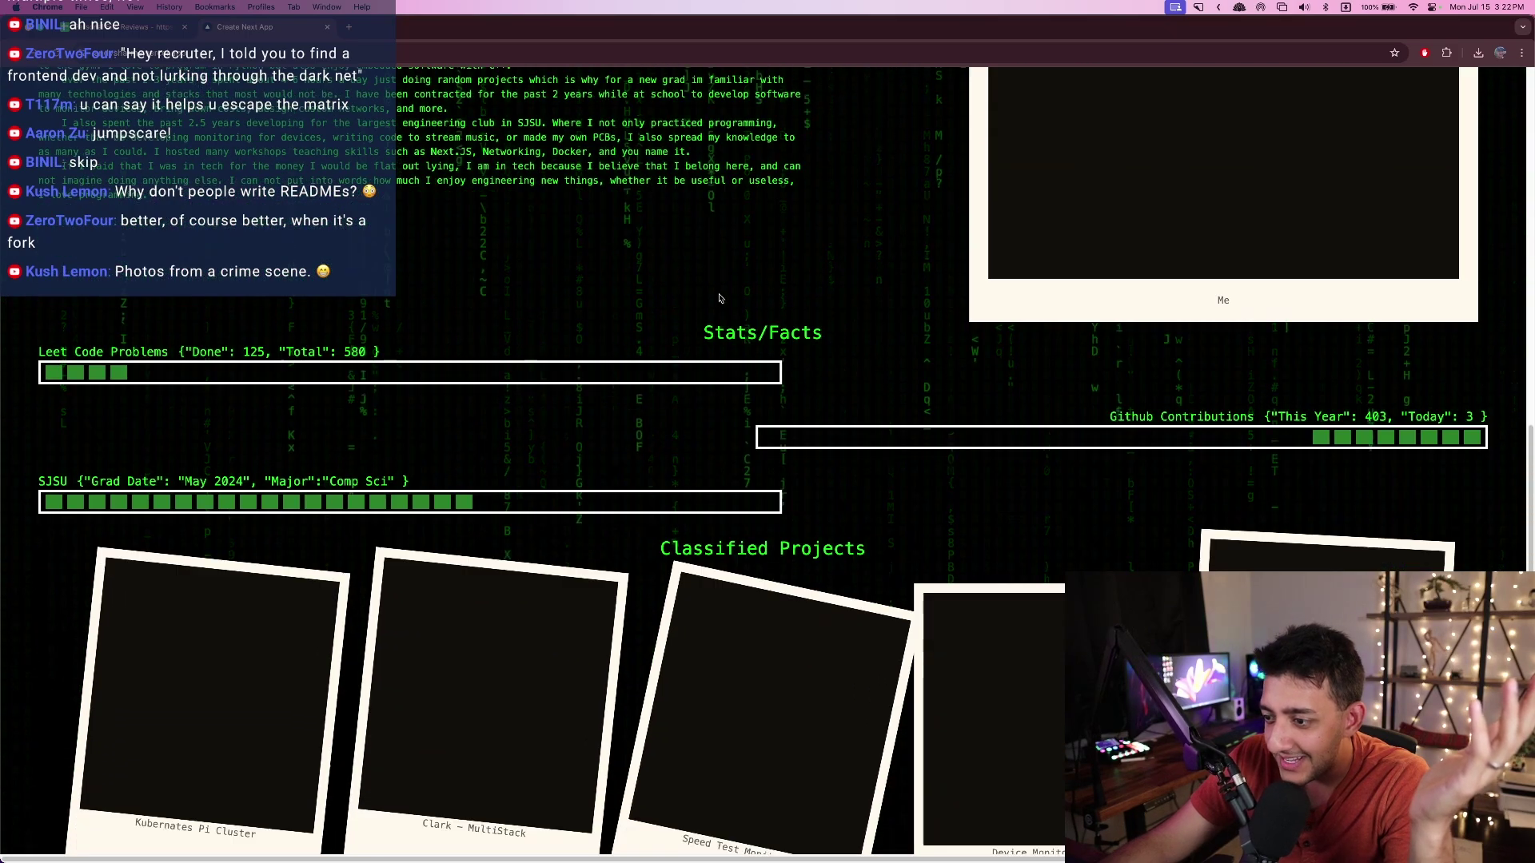
scroll(719, 300, "down", 3)
scroll(735, 288, "up", 3)
scroll(760, 276, "down", 3)
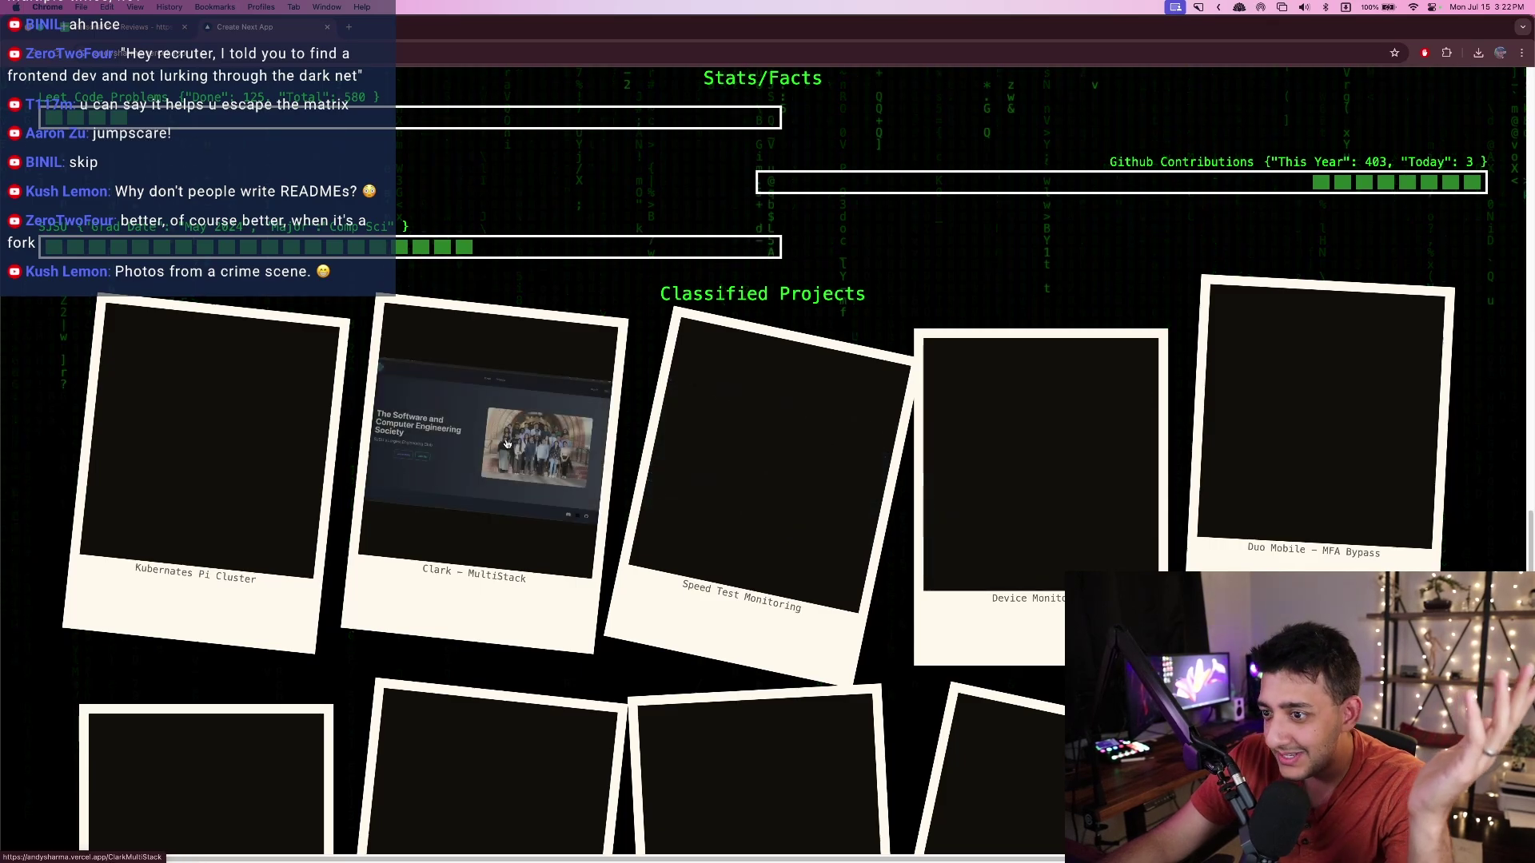
scroll(830, 364, "down", 3)
key("super+bracketleft")
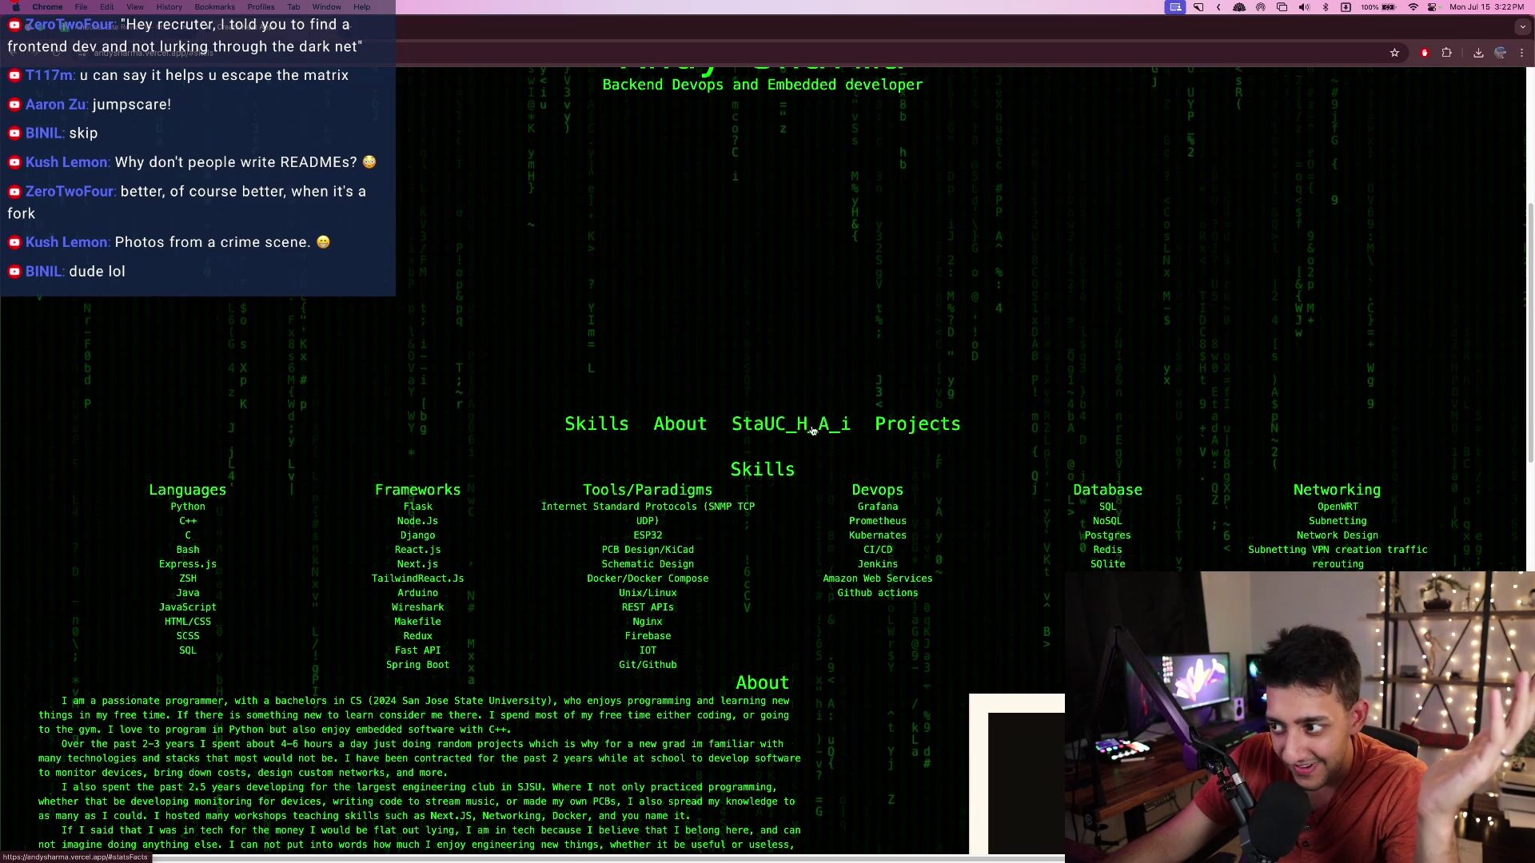
scroll(919, 428, "up", 5)
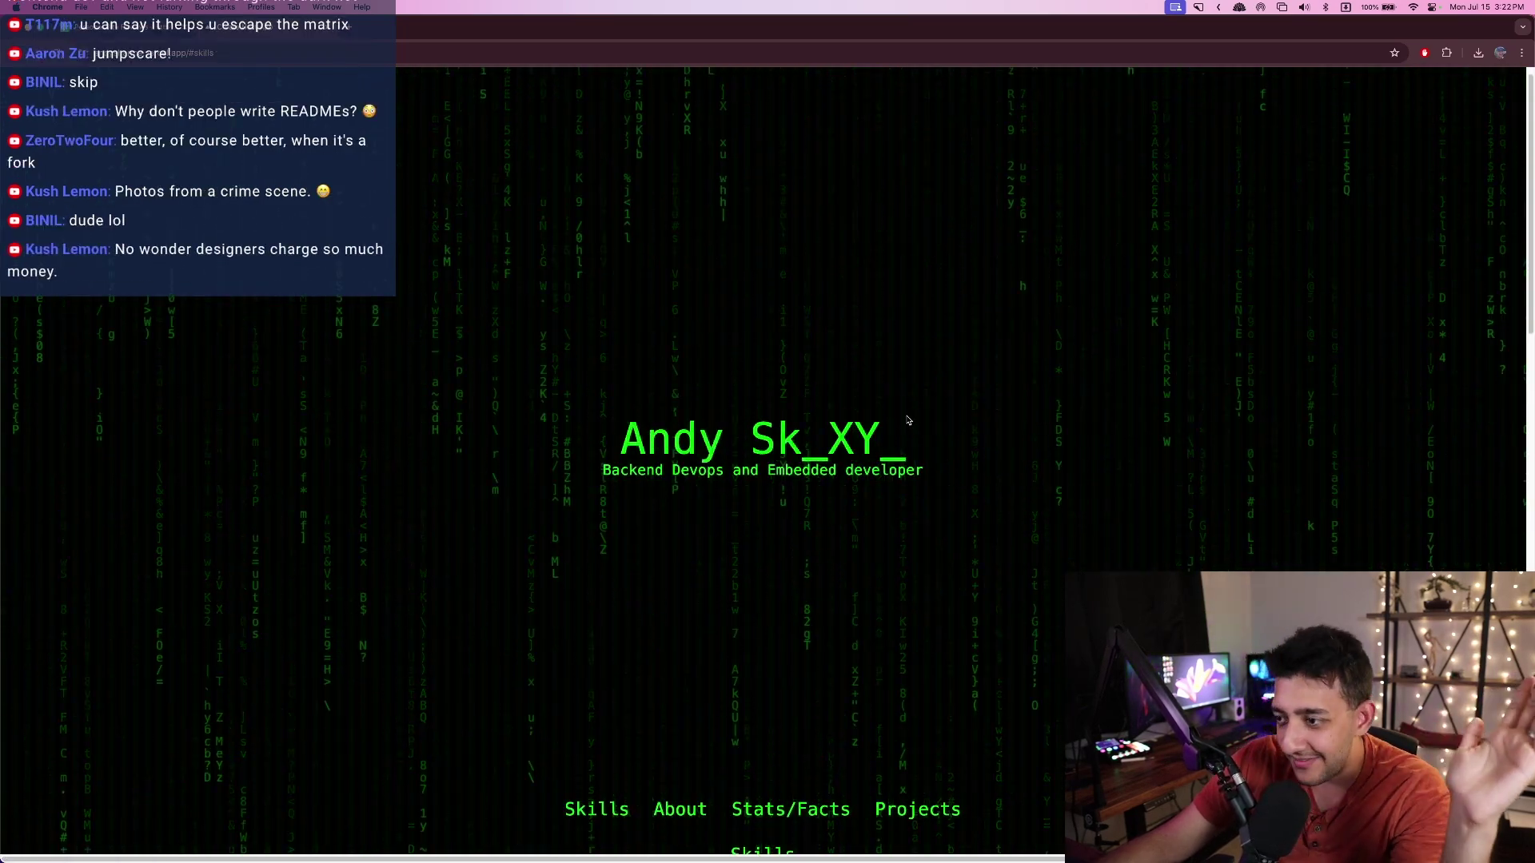
scroll(856, 387, "down", 4)
scroll(856, 386, "down", 6)
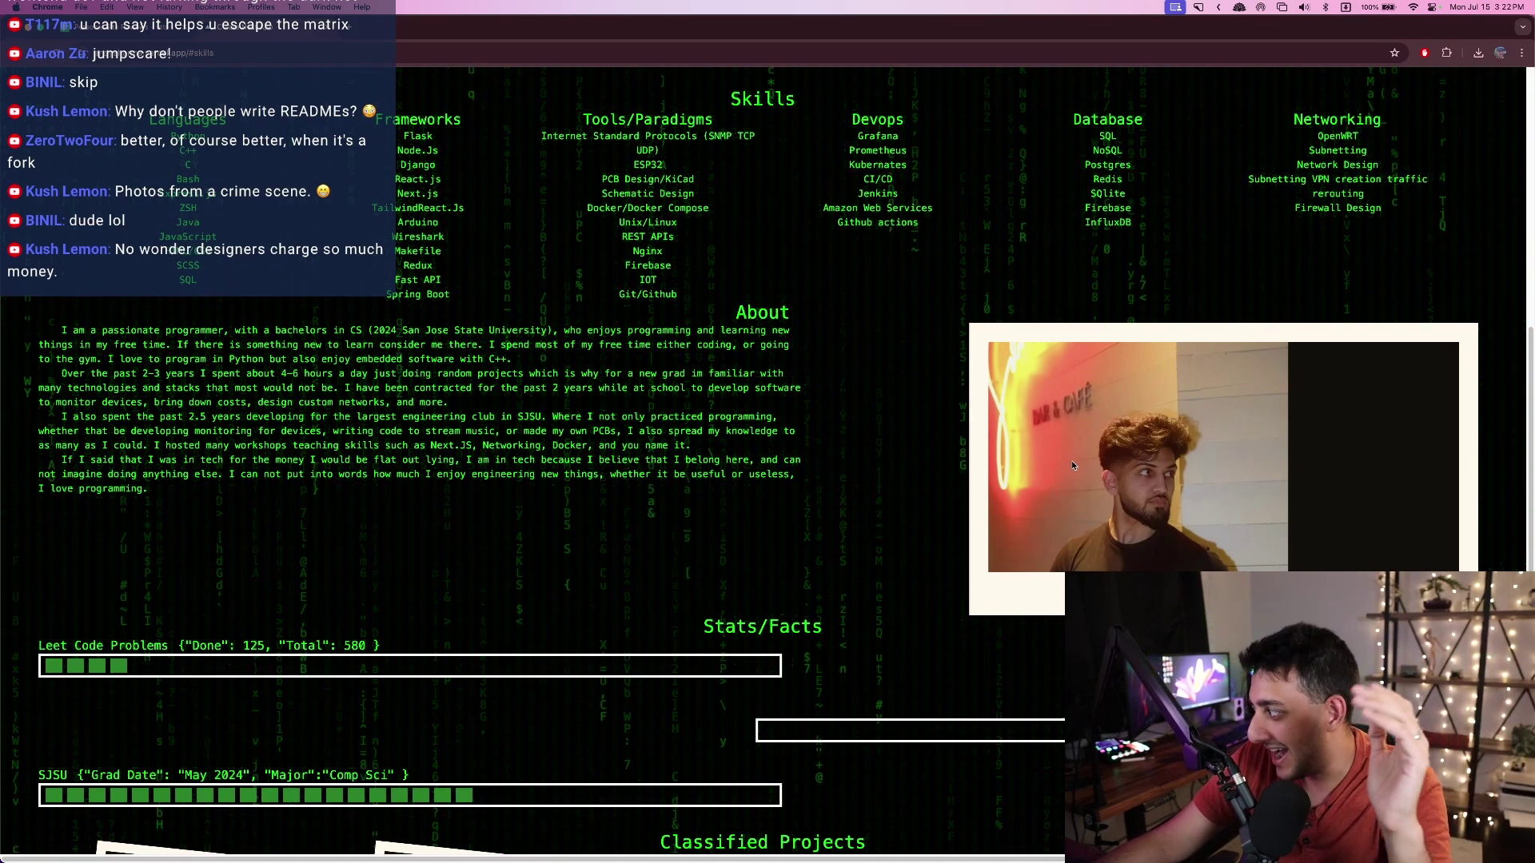
- Reload the page, browse its Stats/Facts and Classified Projects, then return to the spreadsheet
key("super+r")
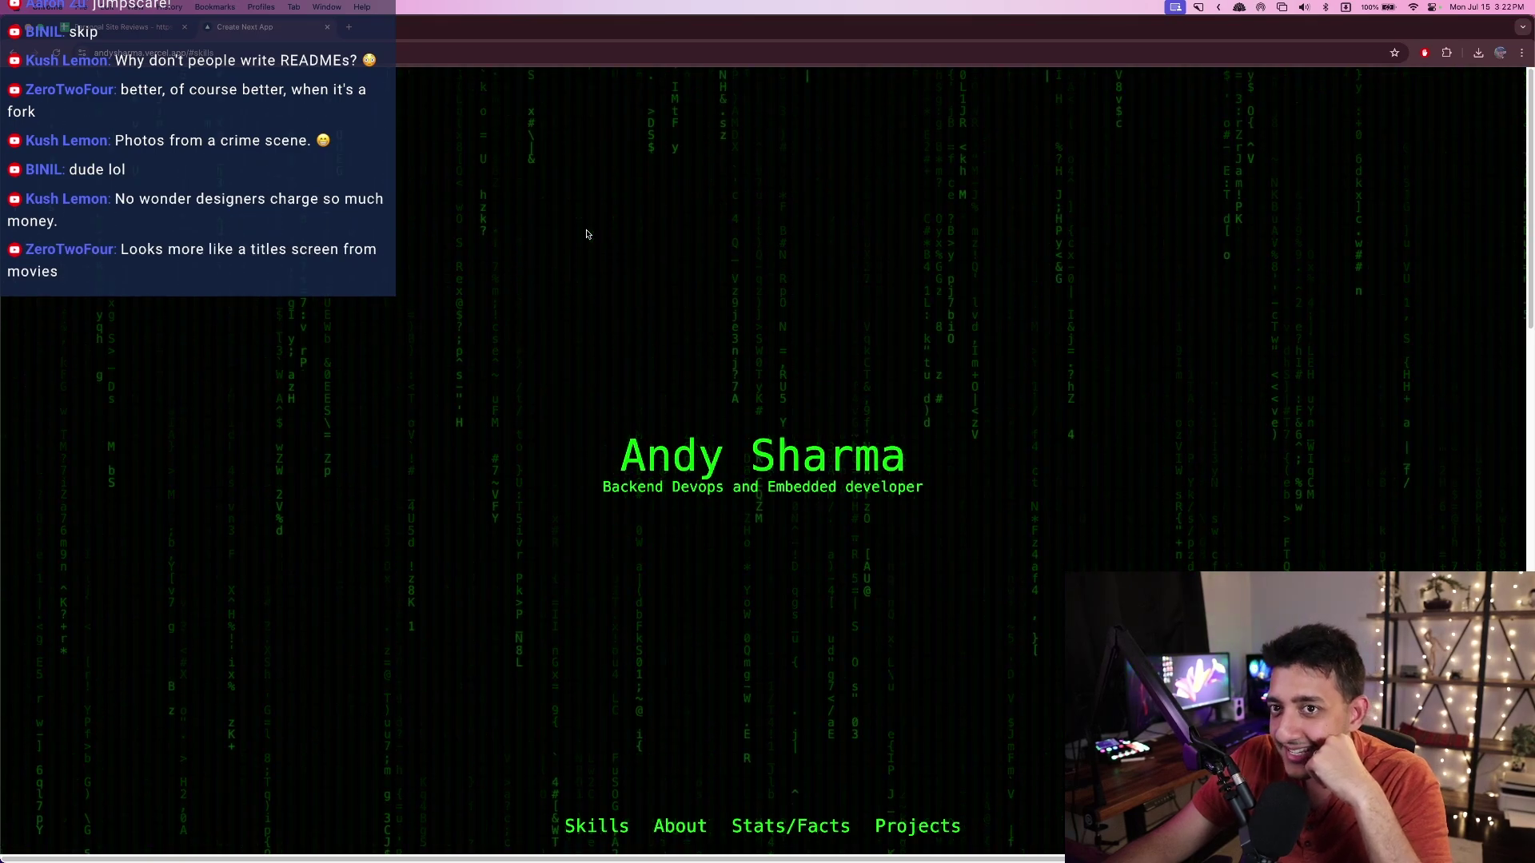
scroll(586, 235, "down", 1)
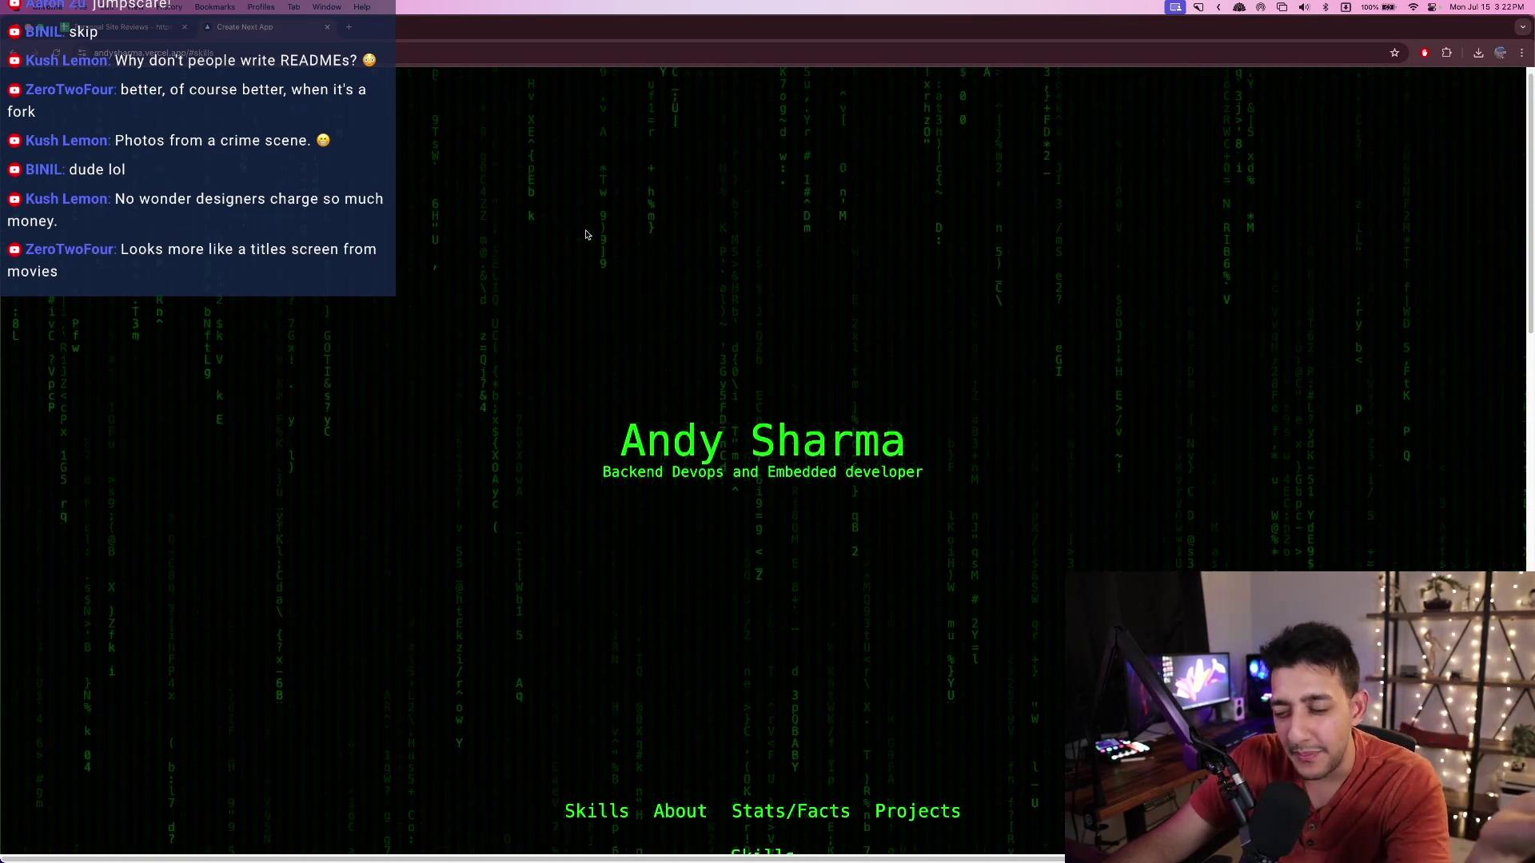
scroll(586, 234, "down", 5)
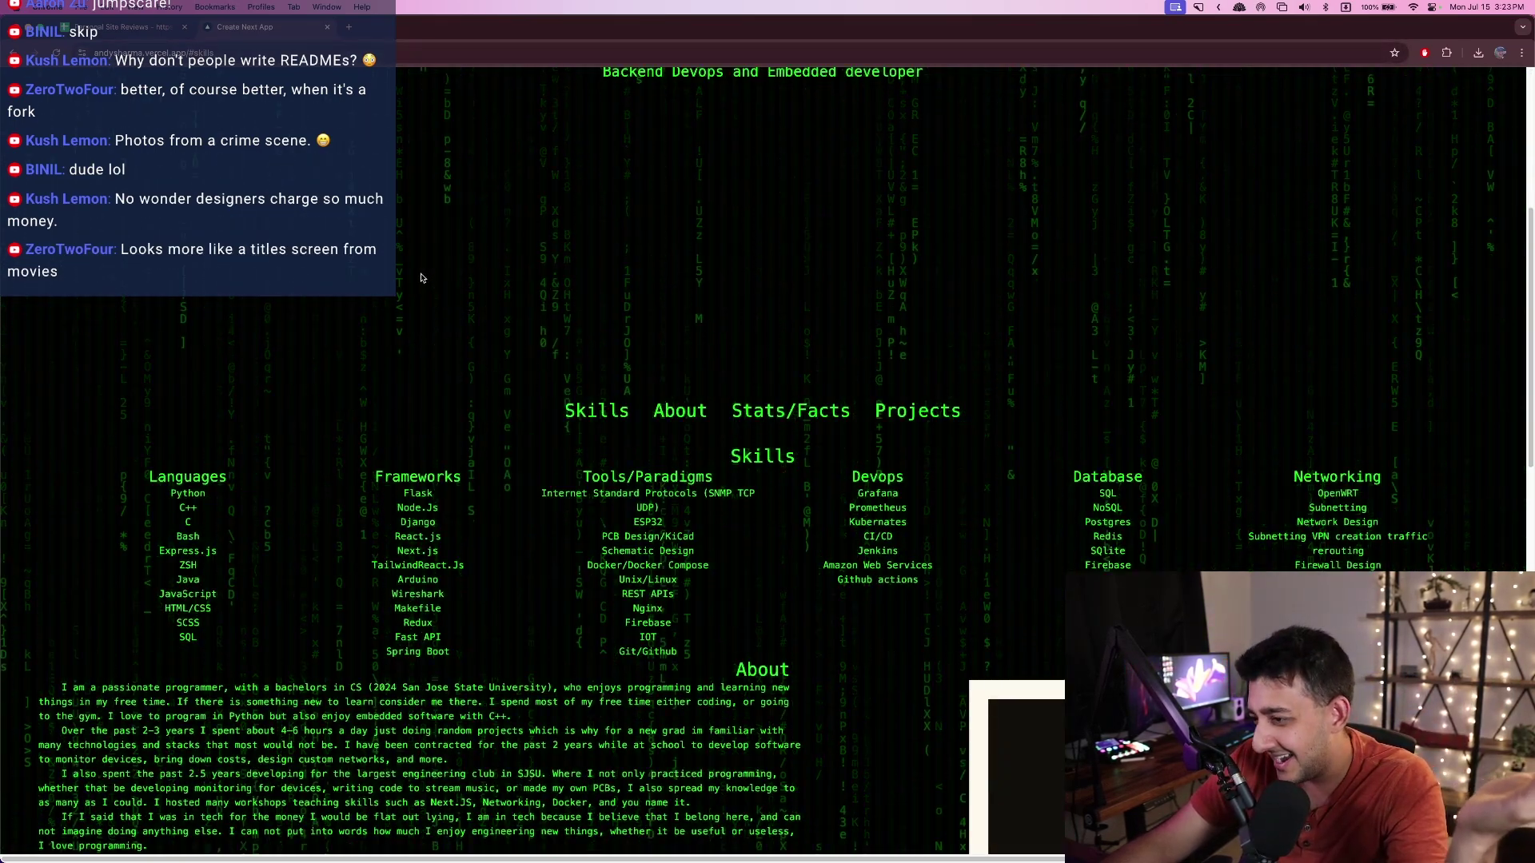
scroll(1188, 533, "down", 3)
scroll(1188, 532, "down", 1)
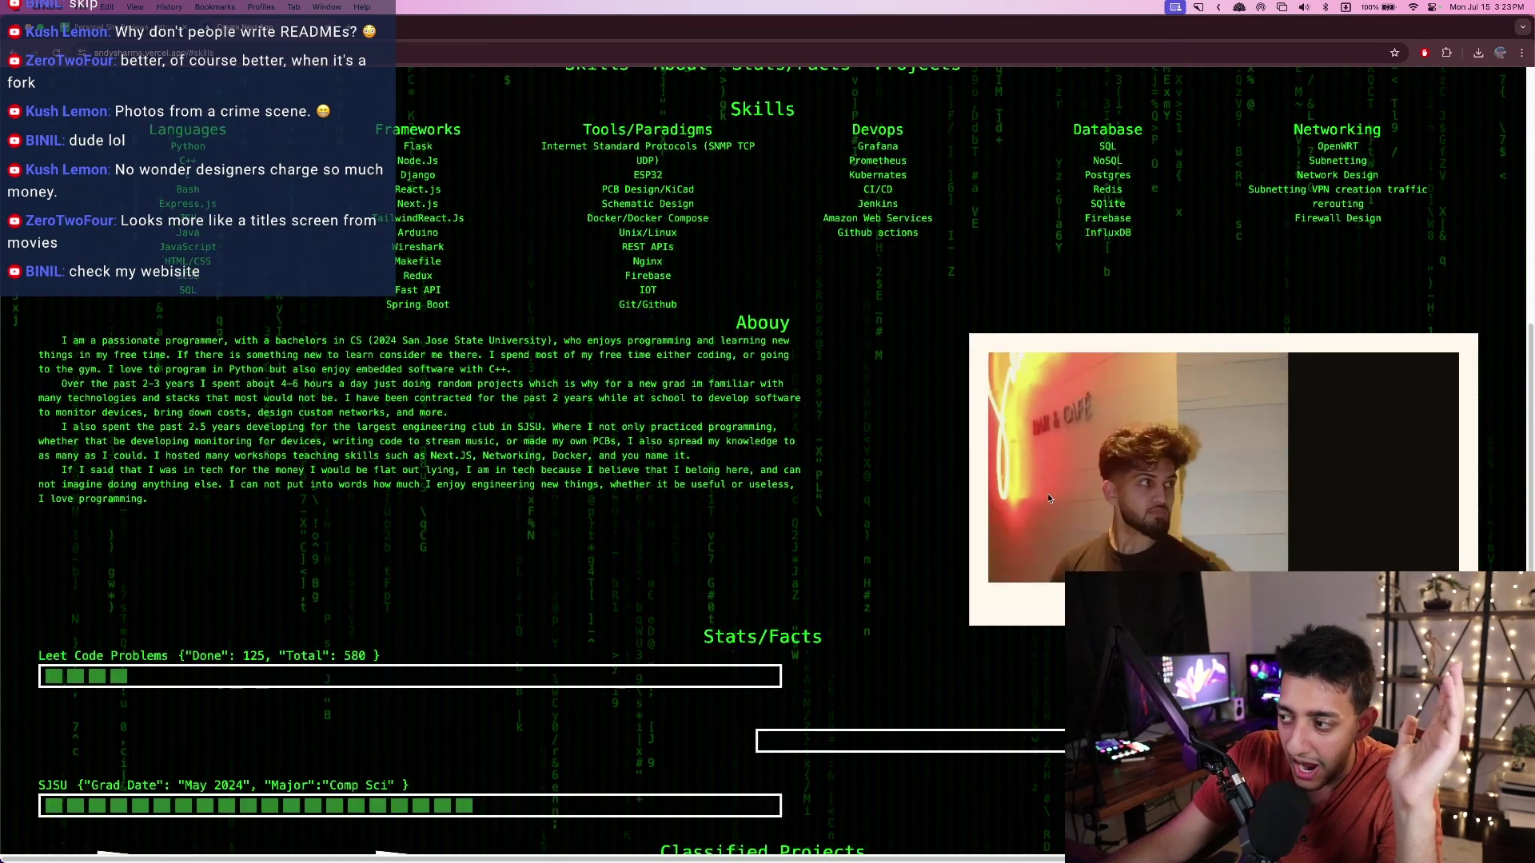
scroll(1279, 356, "down", 4)
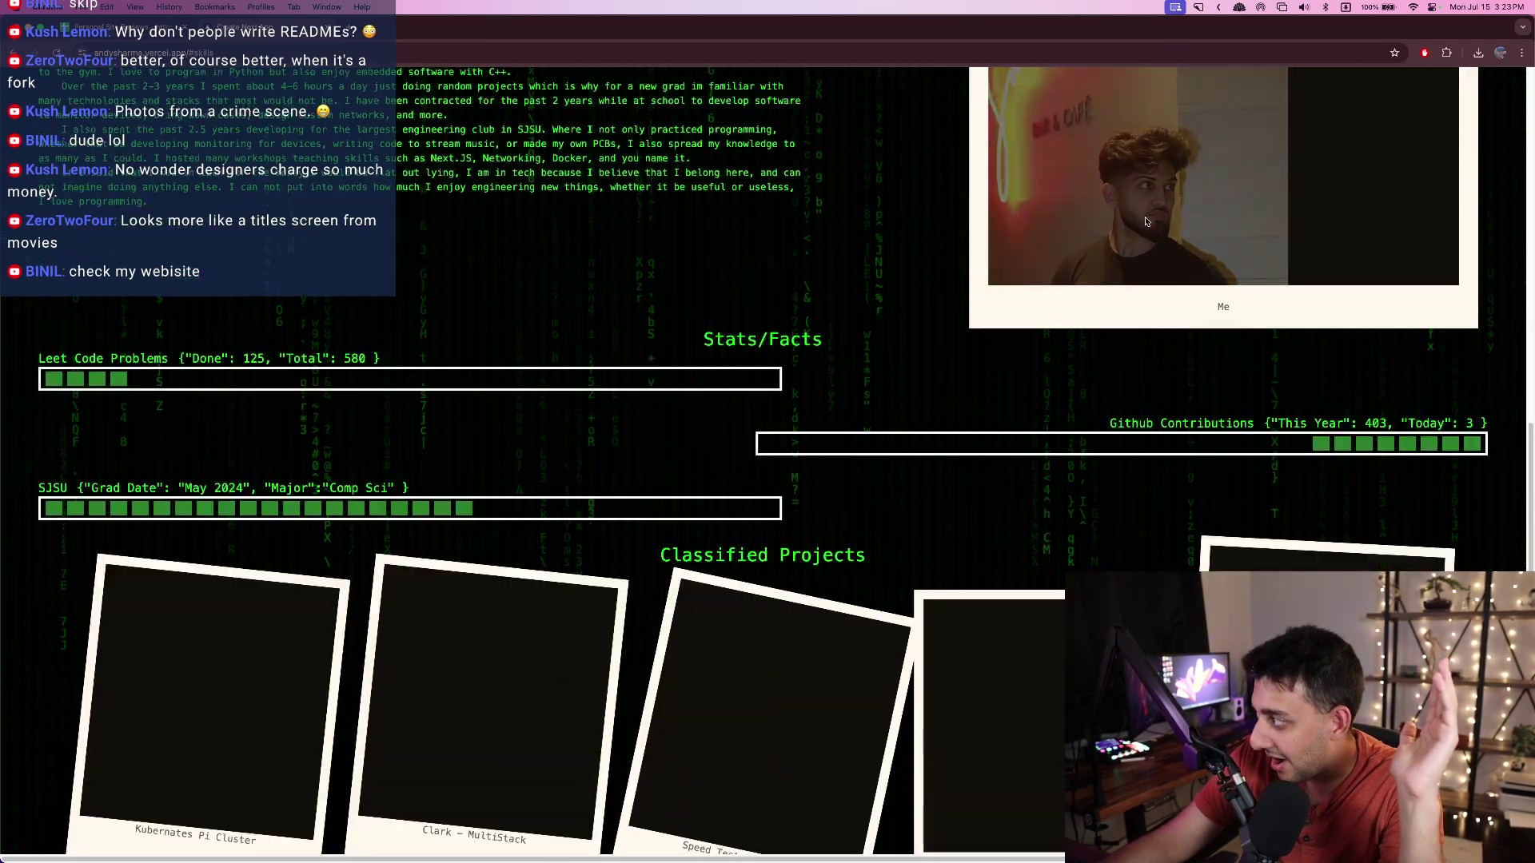
scroll(1141, 362, "up", 2)
scroll(1141, 362, "down", 1)
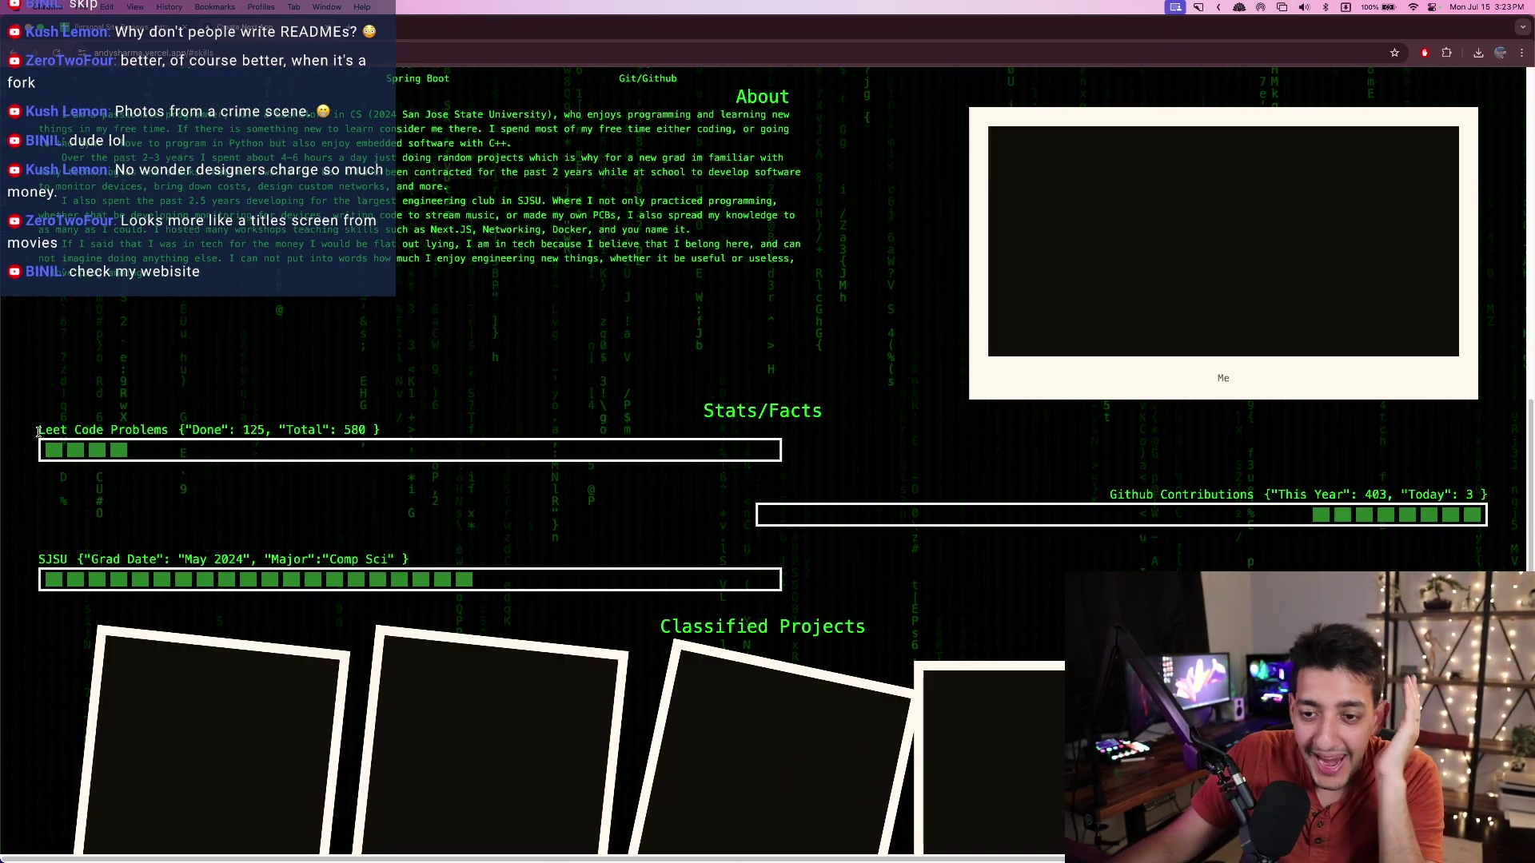
left_click_drag(38, 430, 421, 433)
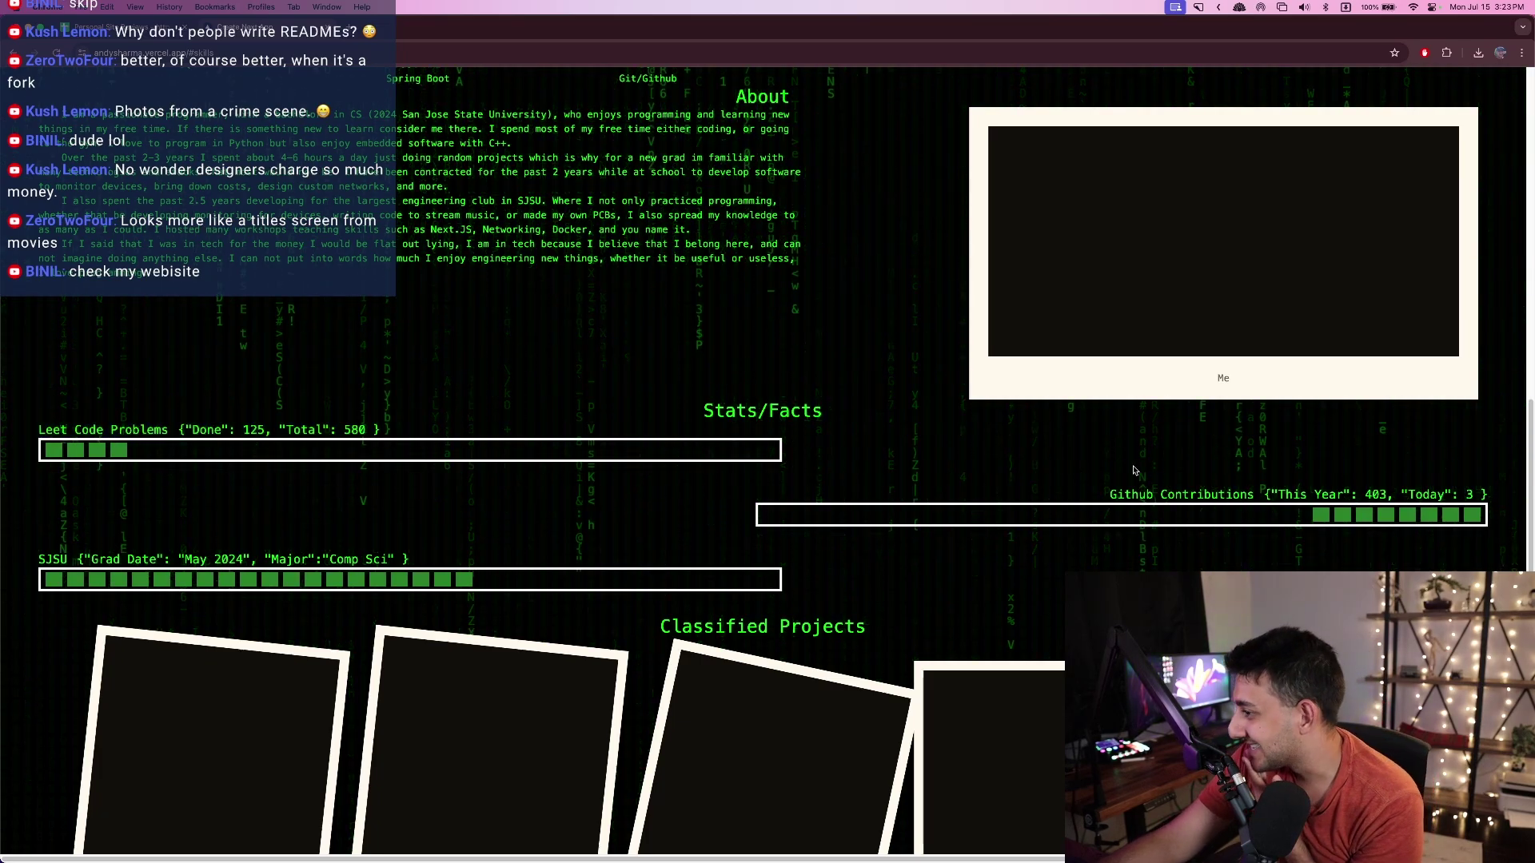
left_click_drag(1489, 494, 923, 482)
scroll(924, 482, "down", 3)
scroll(923, 482, "up", 10)
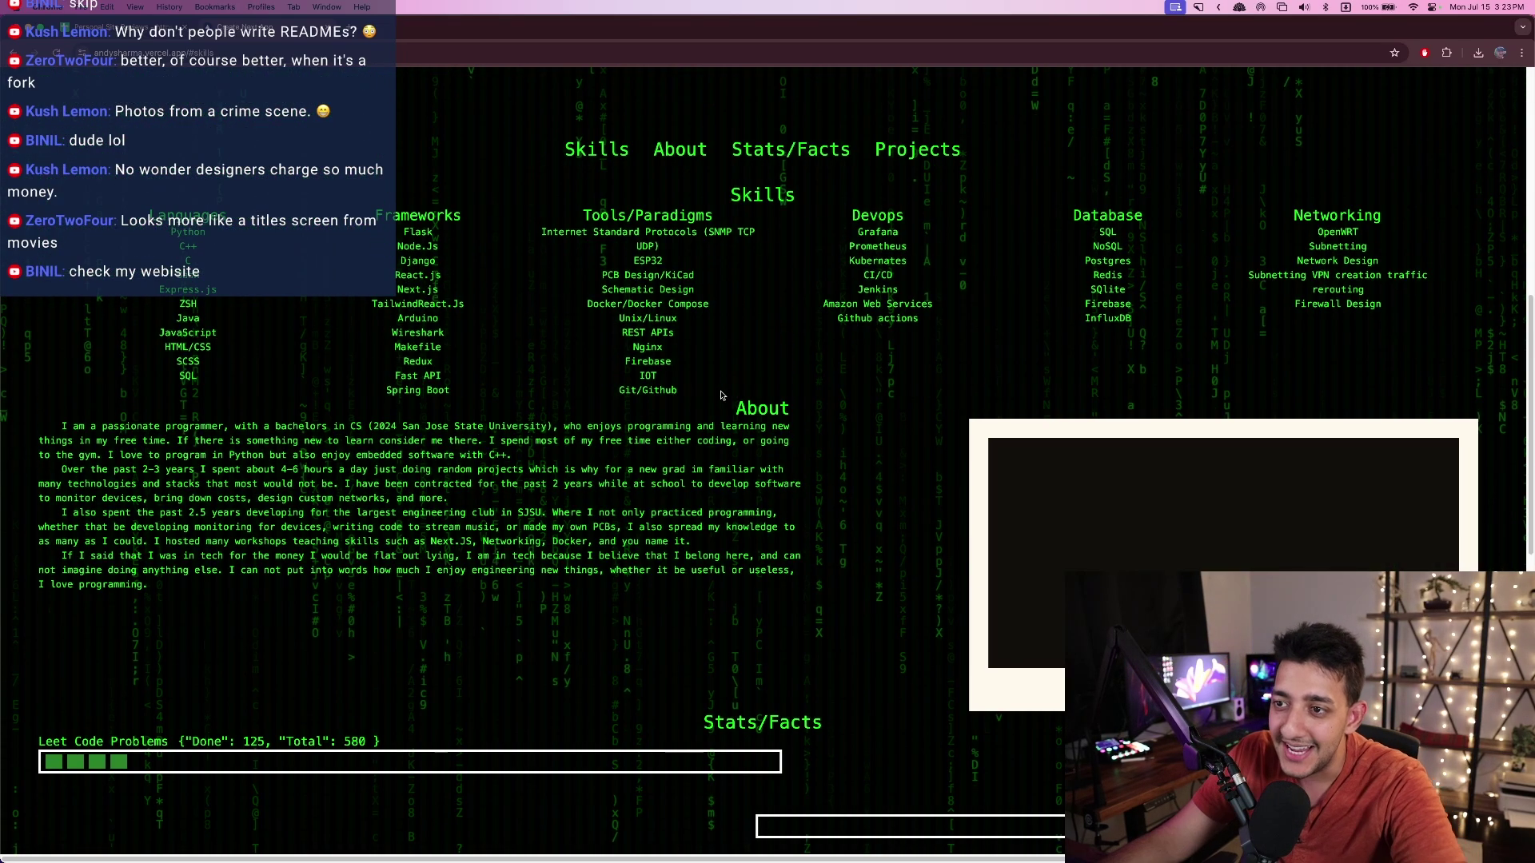
key("ctrl+shift+Tab")
- Score andysharma.vercel.app's Aesthetic at 3, bringing its total to 13.5
scroll(585, 480, "down", 7)
left_click(585, 437)
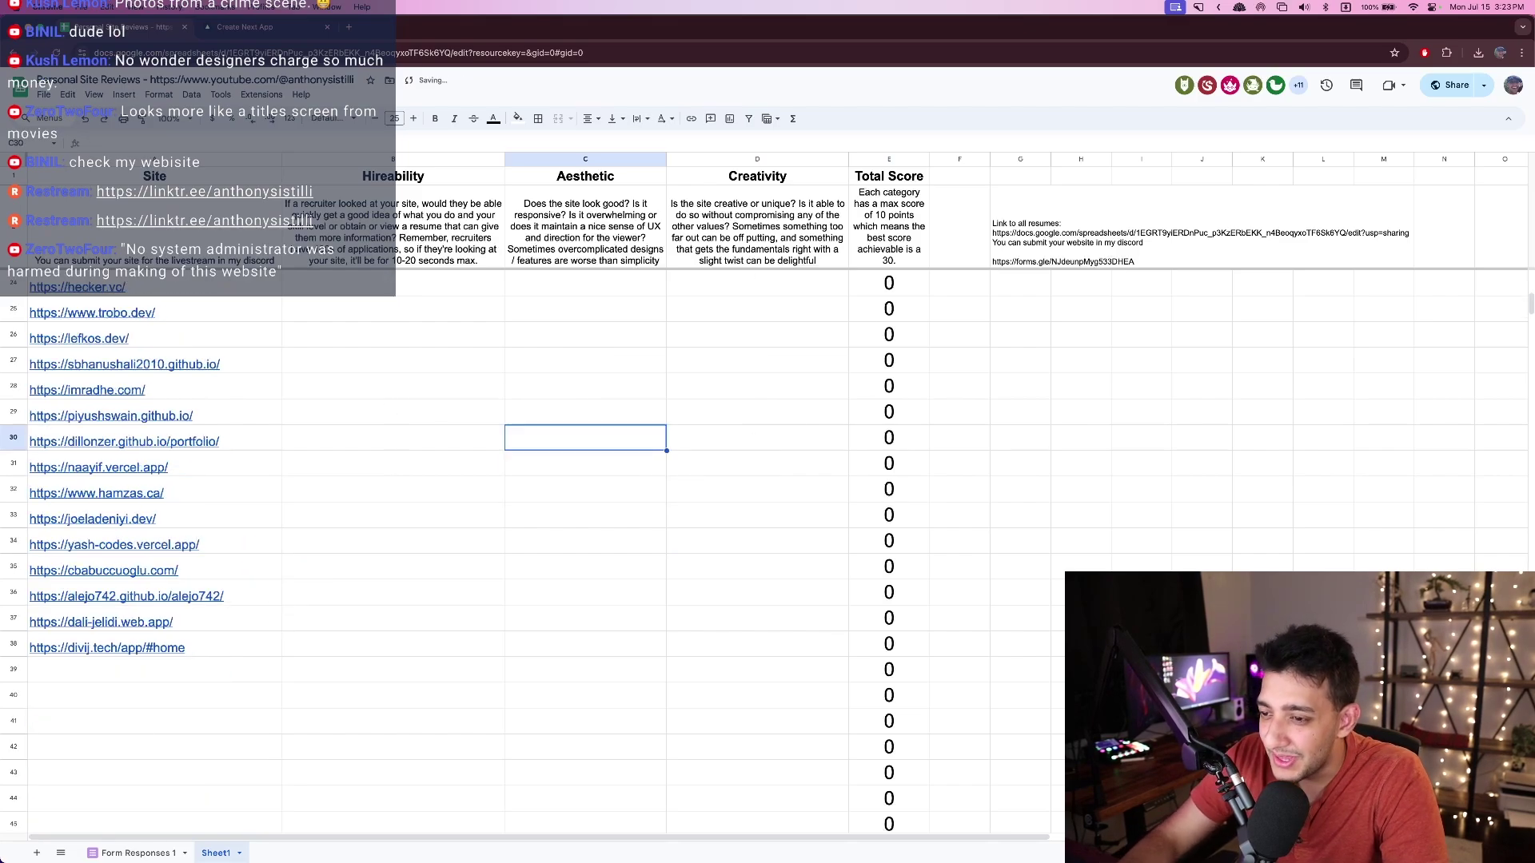
scroll(667, 528, "up", 7)
left_click(612, 467)
key("ctrl+c")
key("Down")
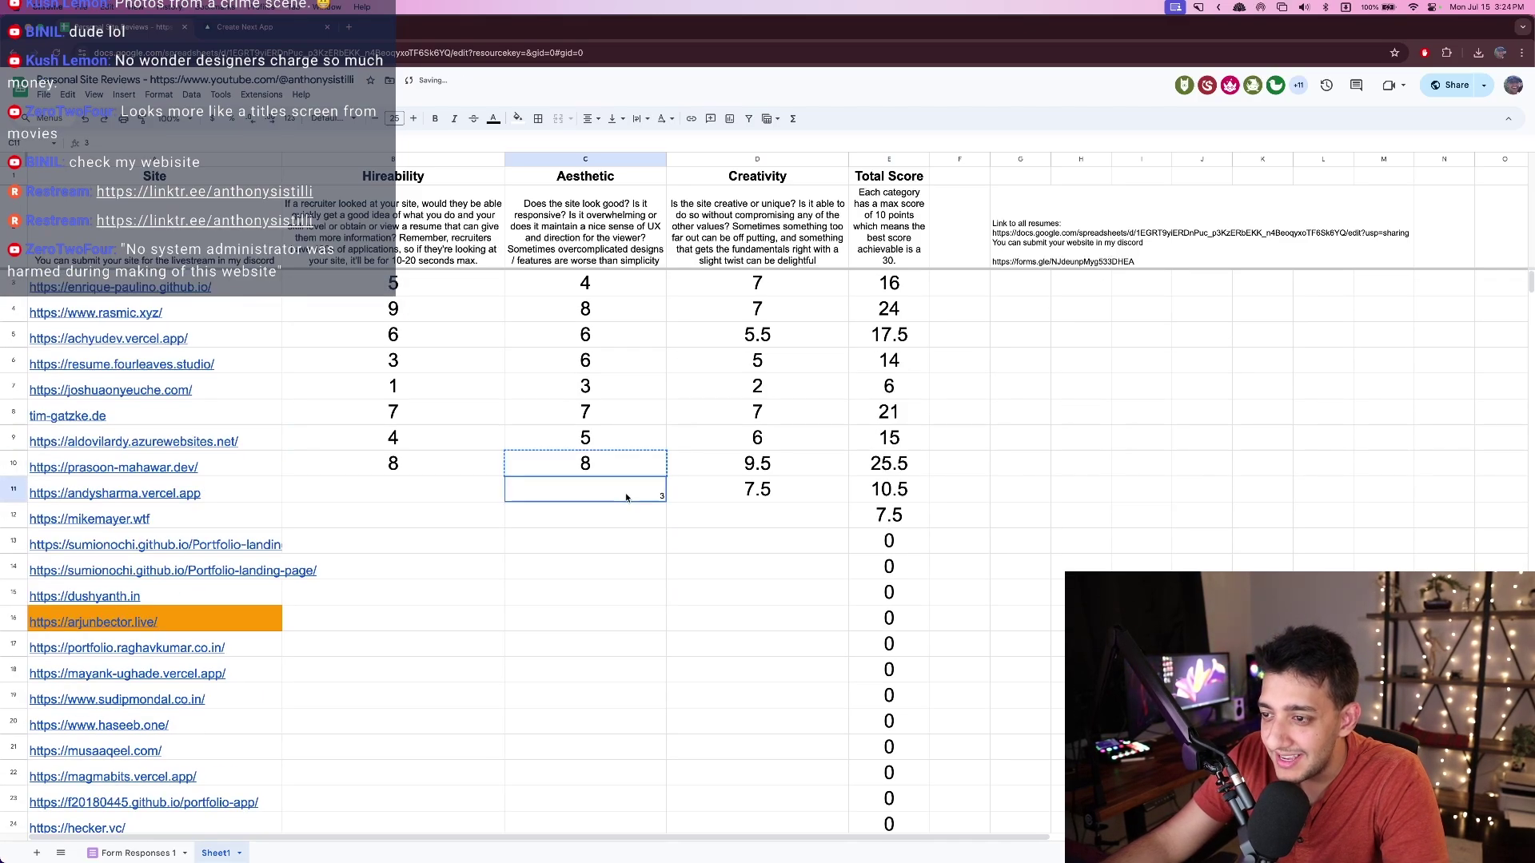
key("ctrl+v")
type("3")
key("Return")
- Go back to andysharma.vercel.app and open the next submitted site, mikemayer.wtf
left_click(245, 27)
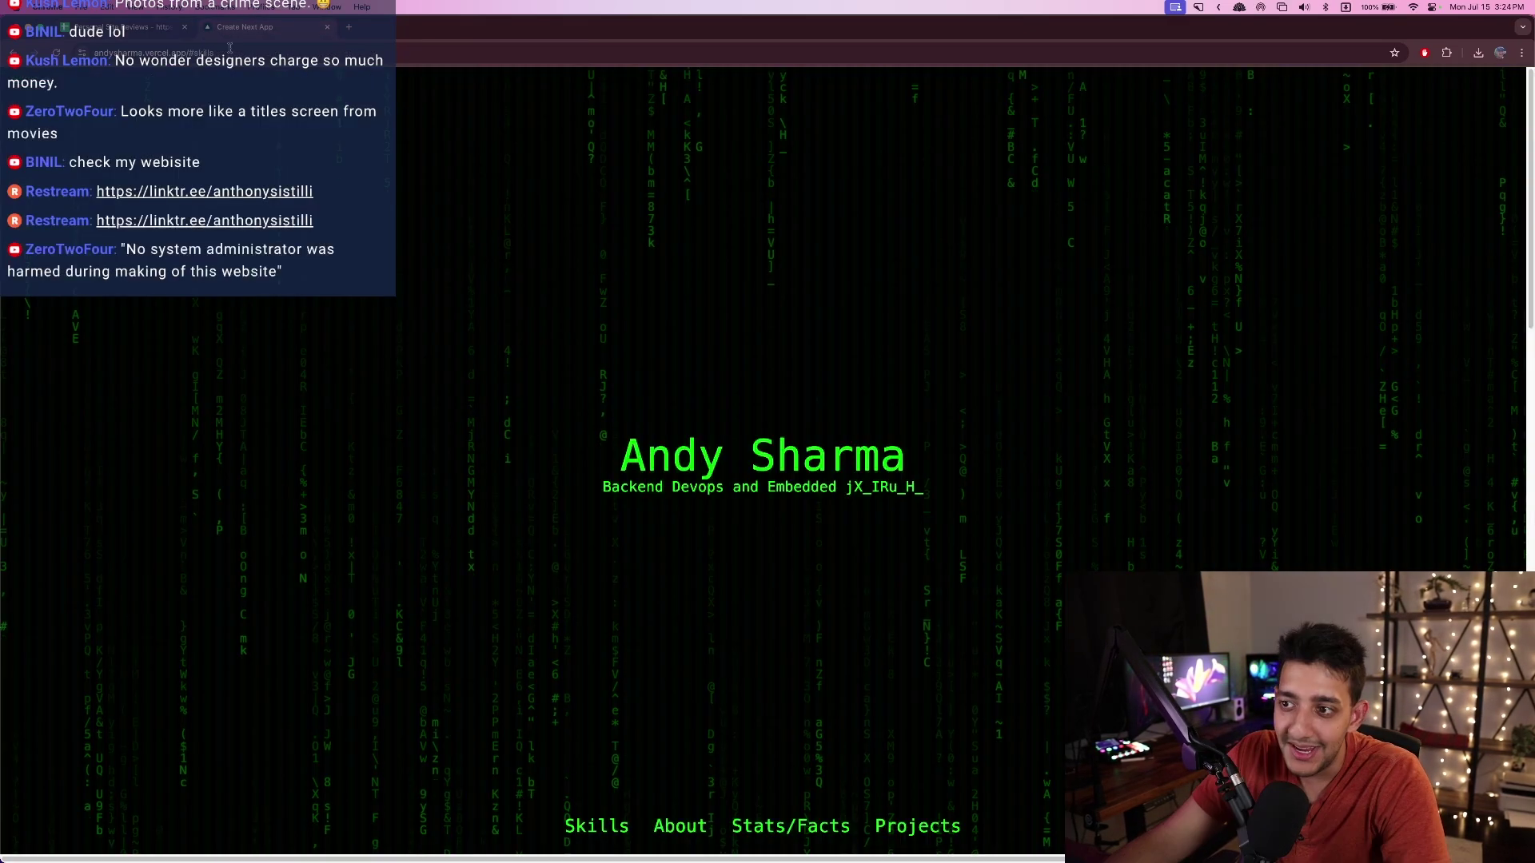
scroll(699, 338, "down", 5)
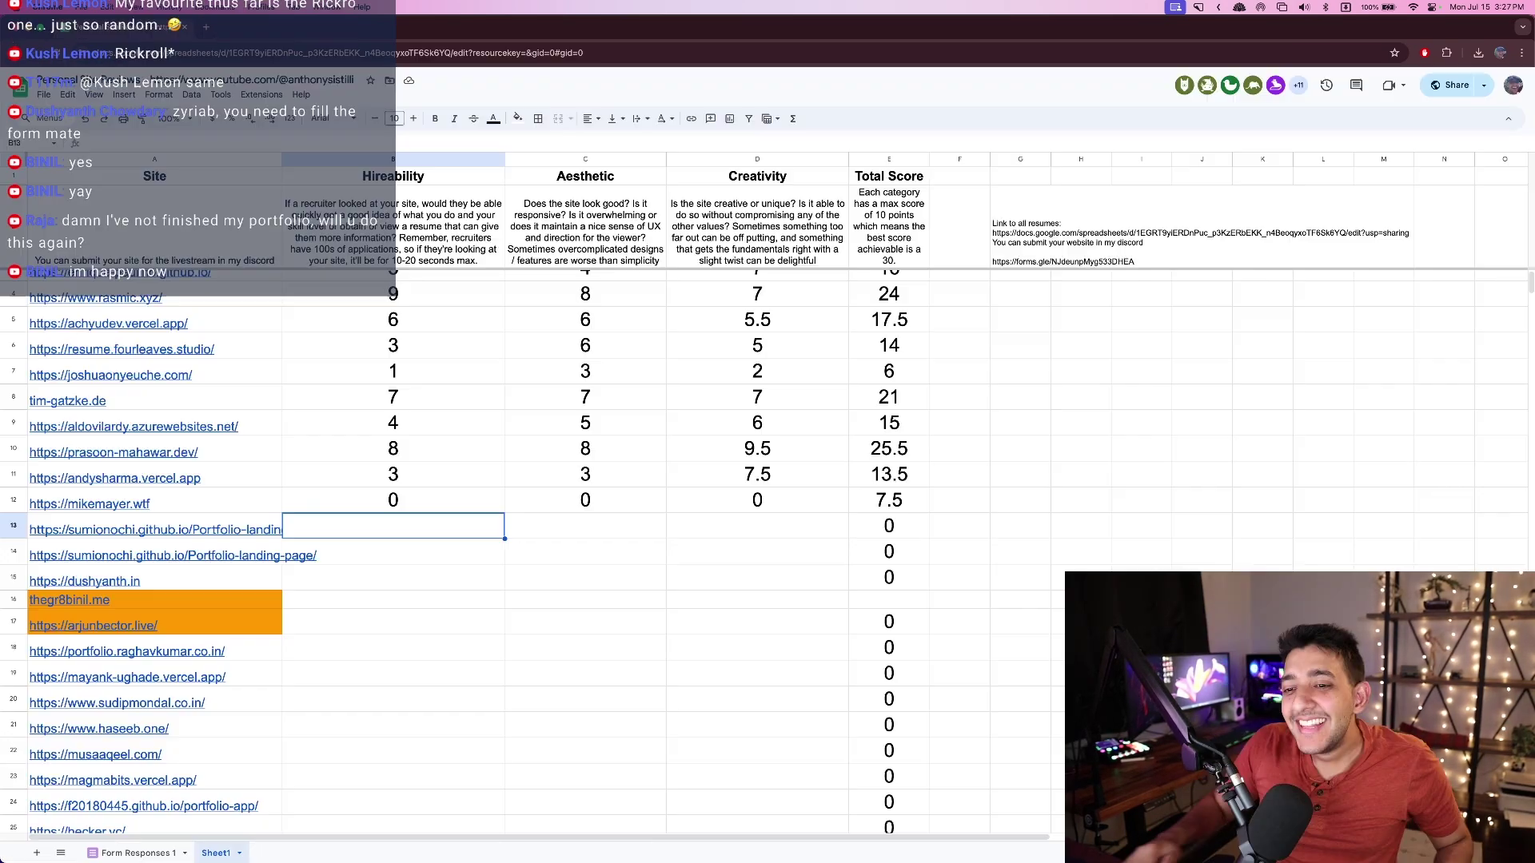
left_click(185, 530)
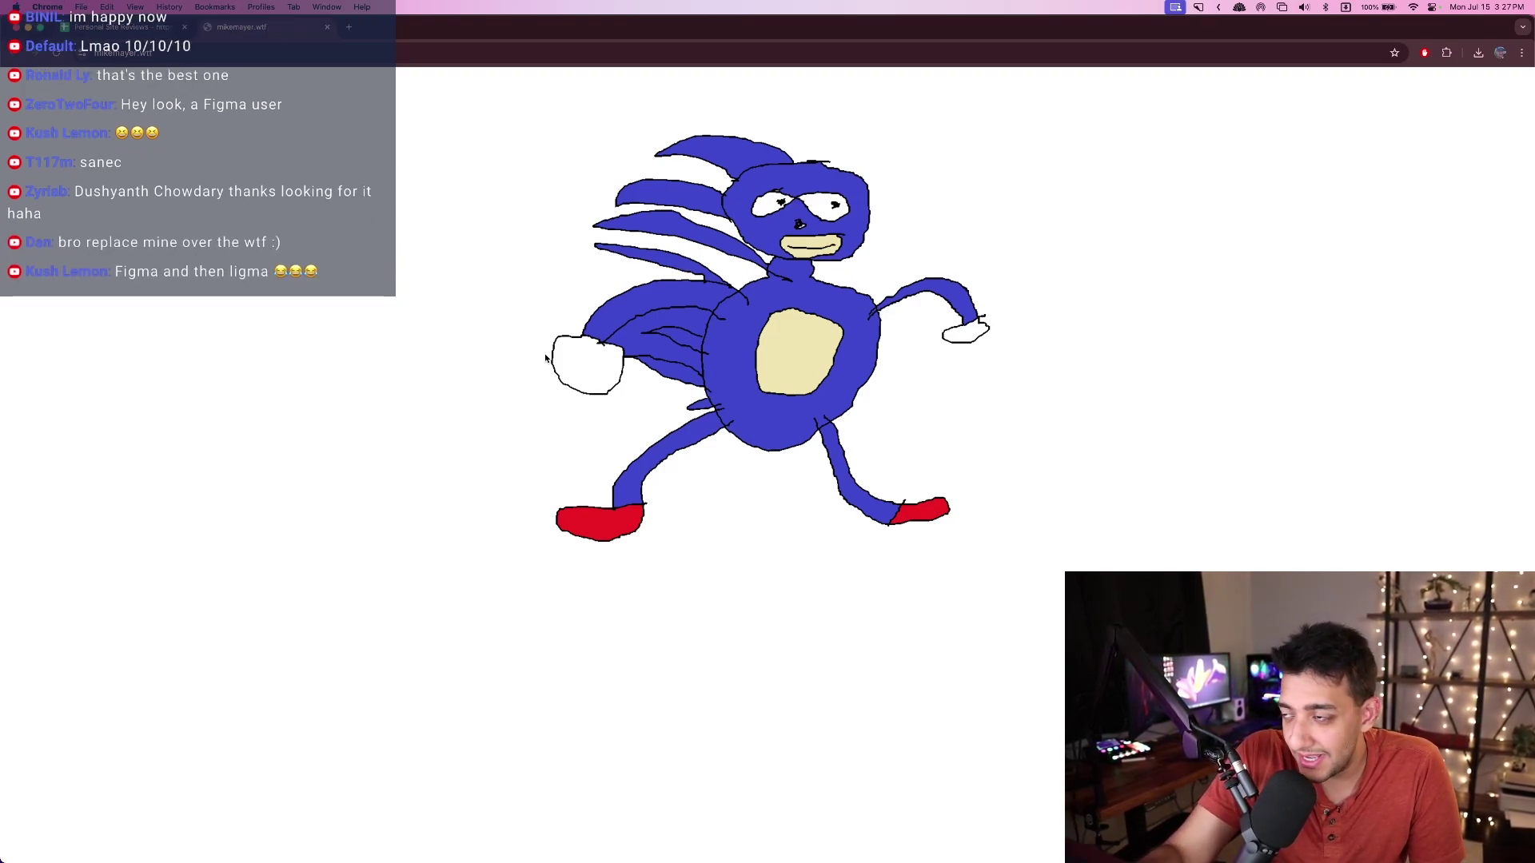
- Select mikemayer.wtf's three score cells in the sheet, then return to its hand-drawn Sonic page
key("ctrl+shift+Tab")
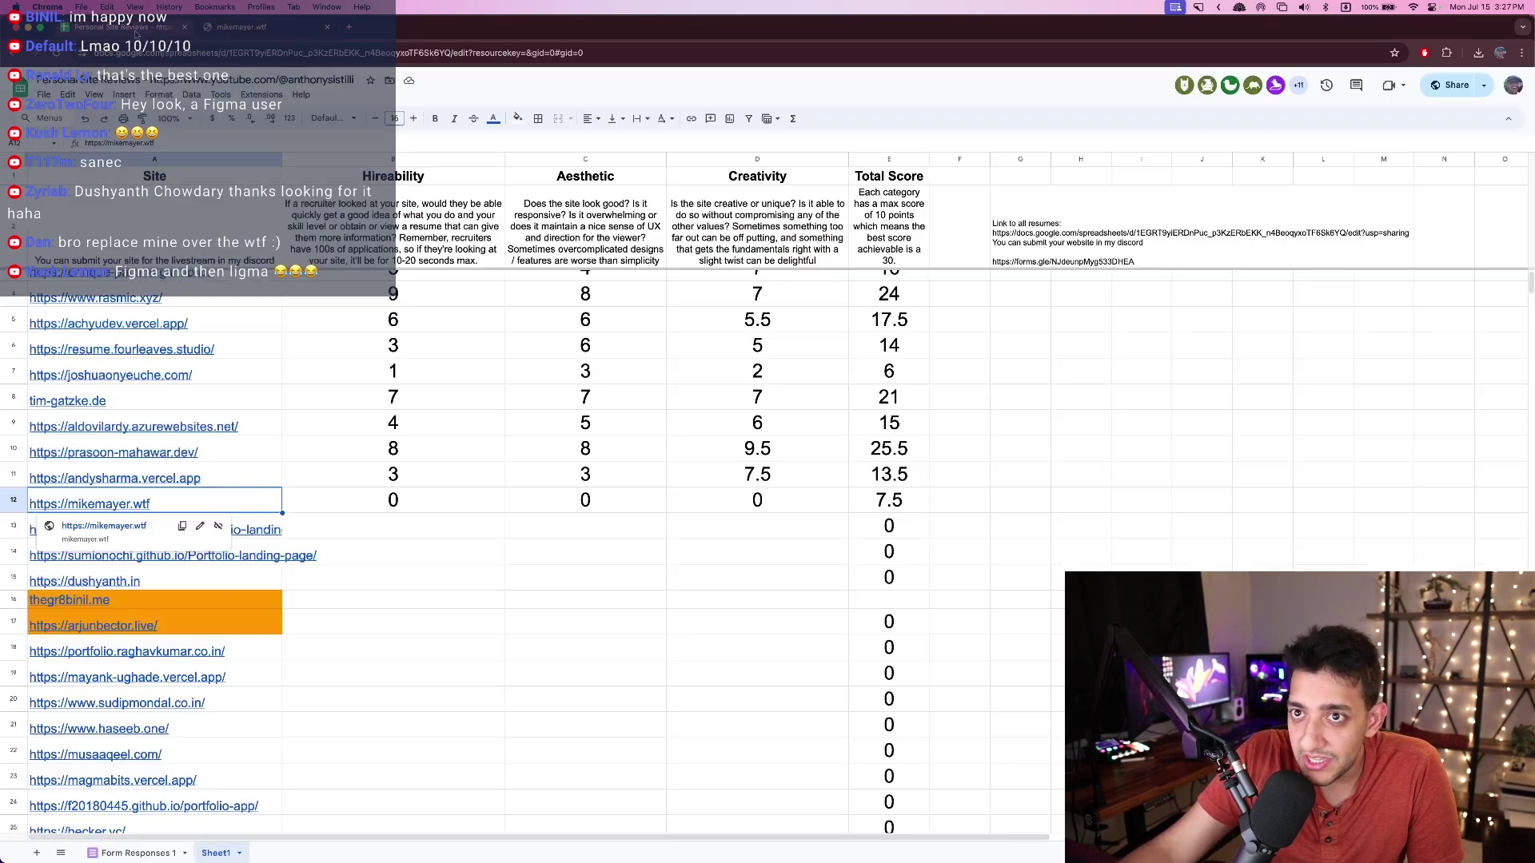
left_click_drag(726, 510, 448, 501)
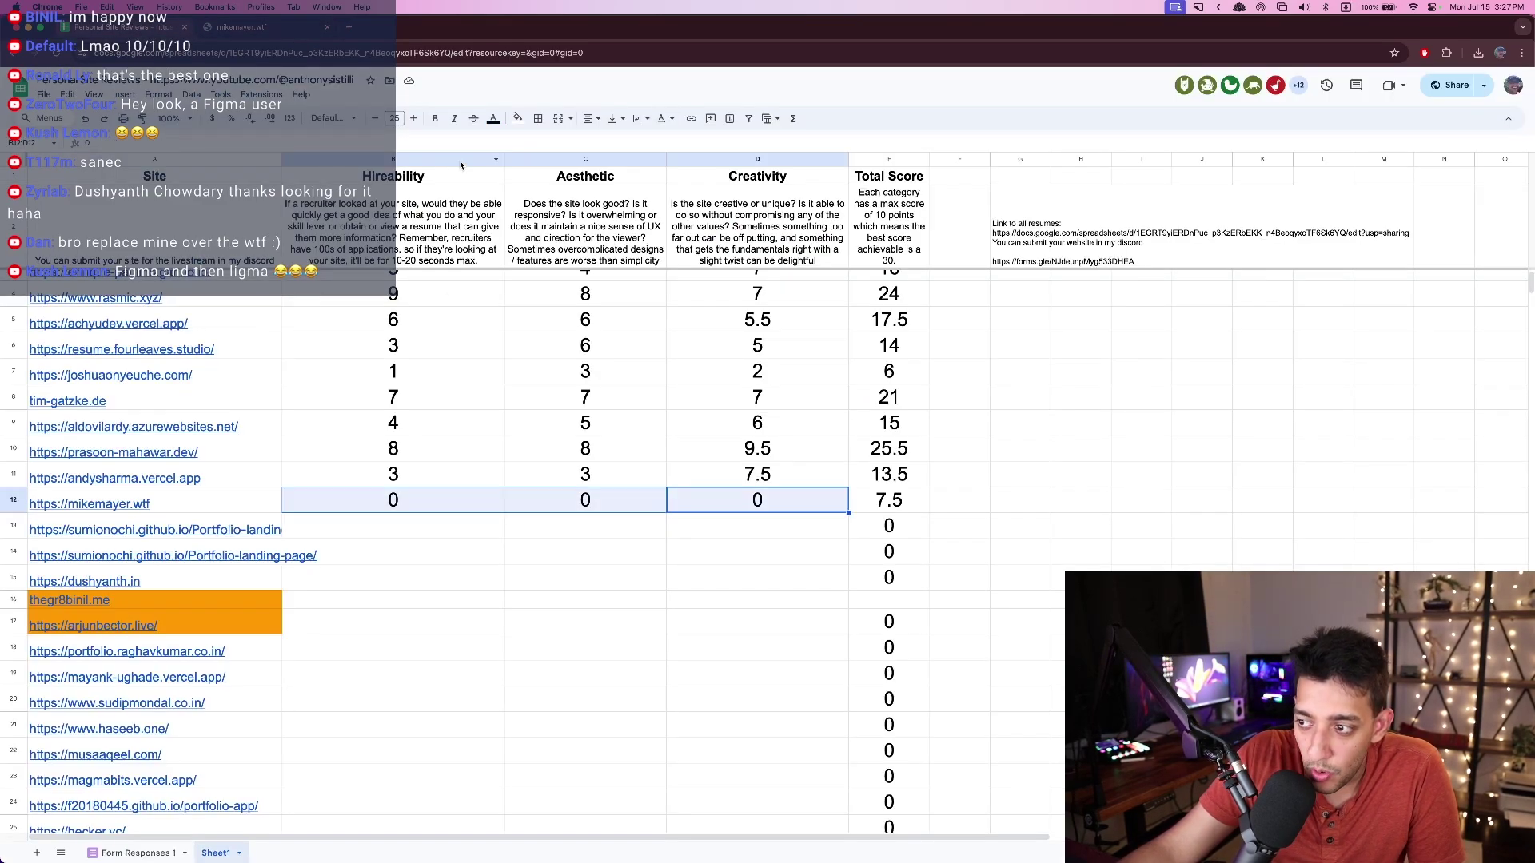
left_click(268, 37)
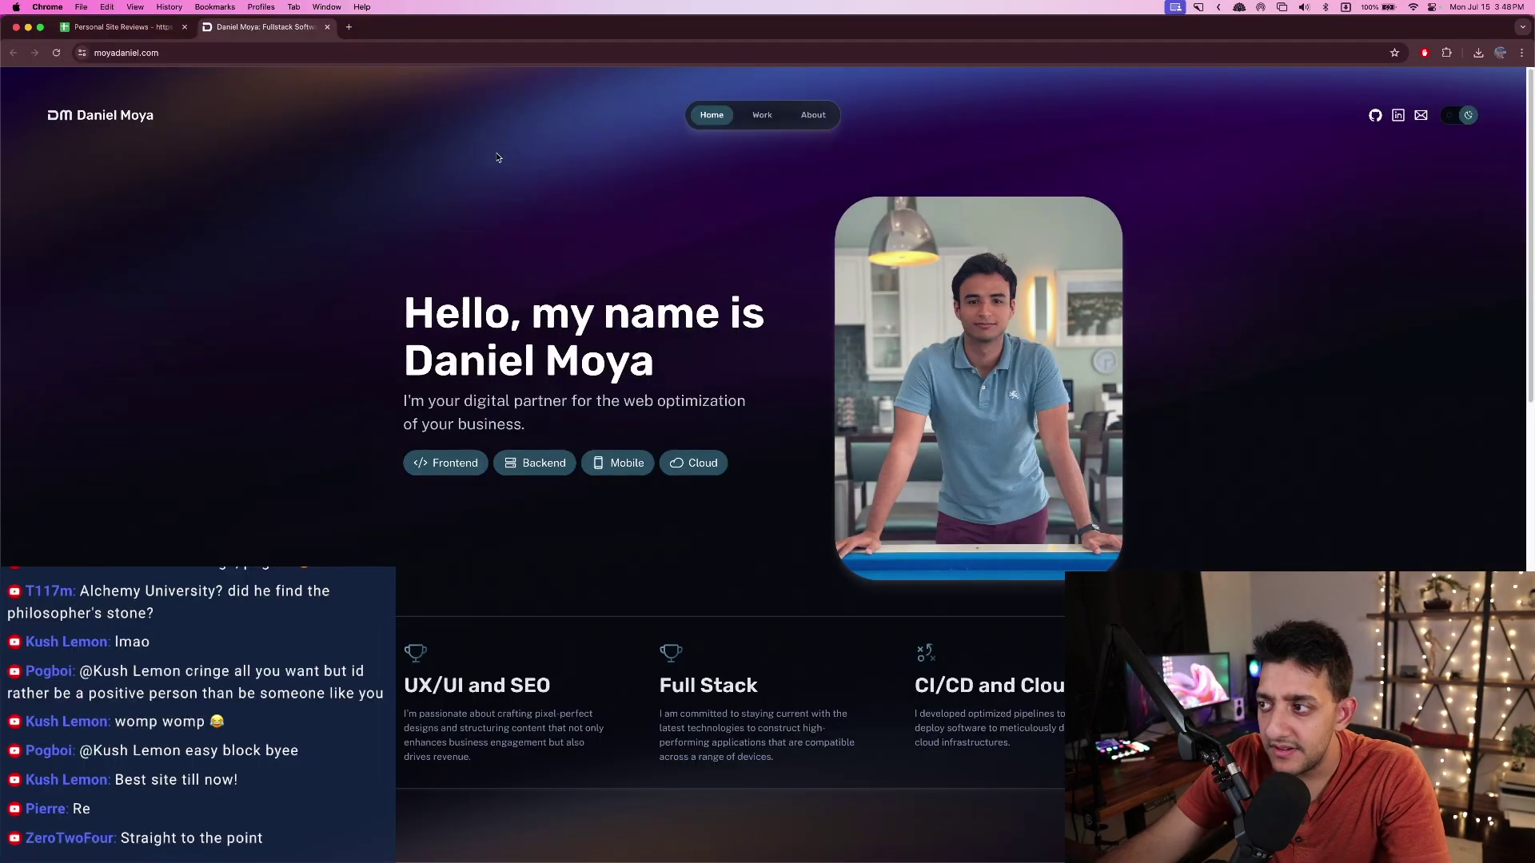
right_click(497, 171)
left_click(497, 172)
- Scroll moyadaniel.com's home page and toggle it to light theme and back to dark
scroll(490, 325, "down", 5)
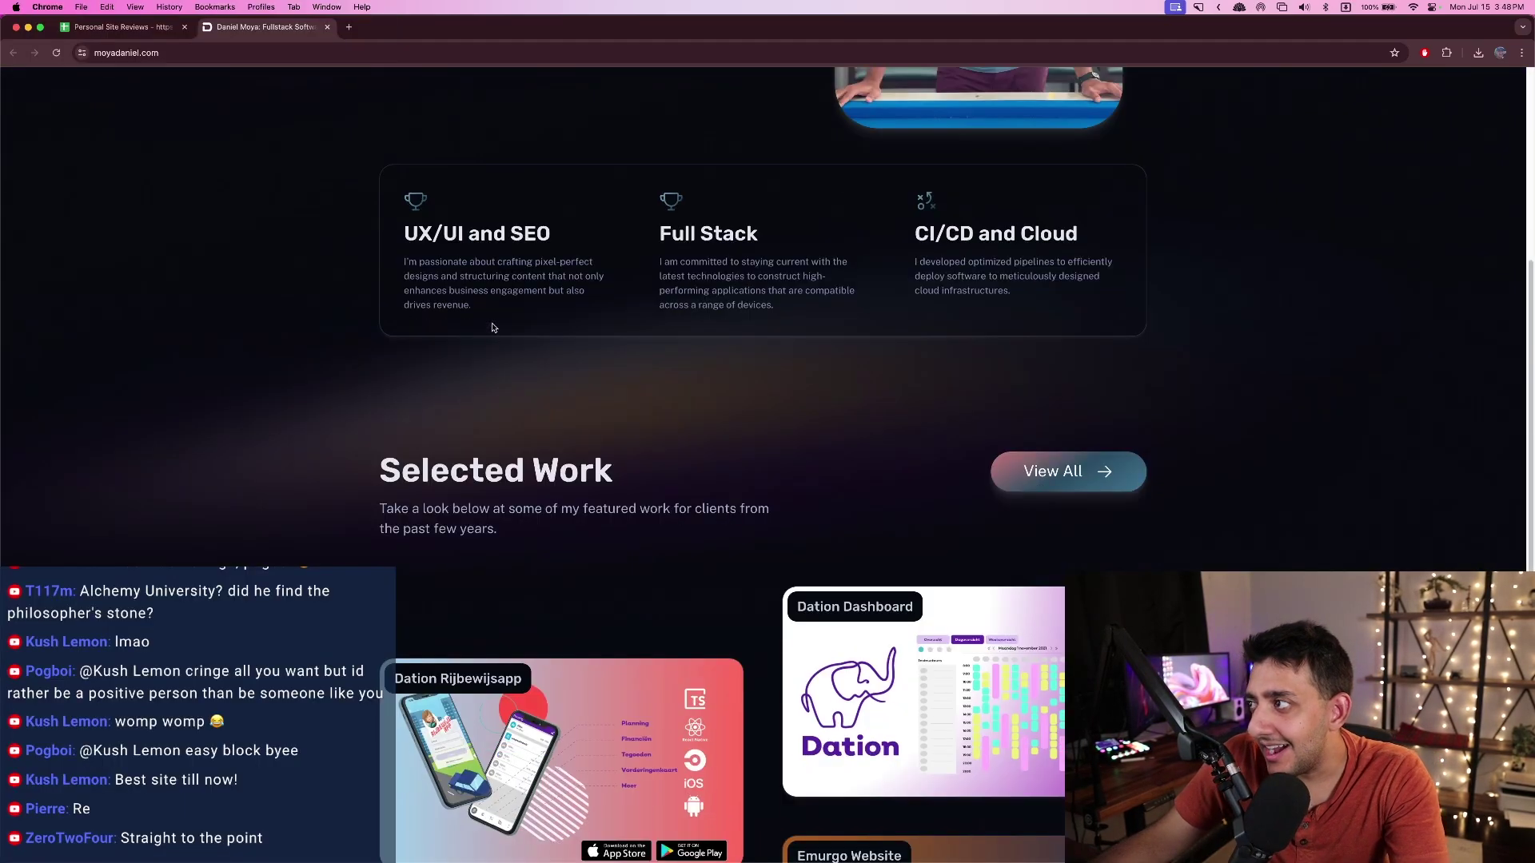
scroll(502, 306, "up", 5)
right_click(495, 264)
left_click(730, 116)
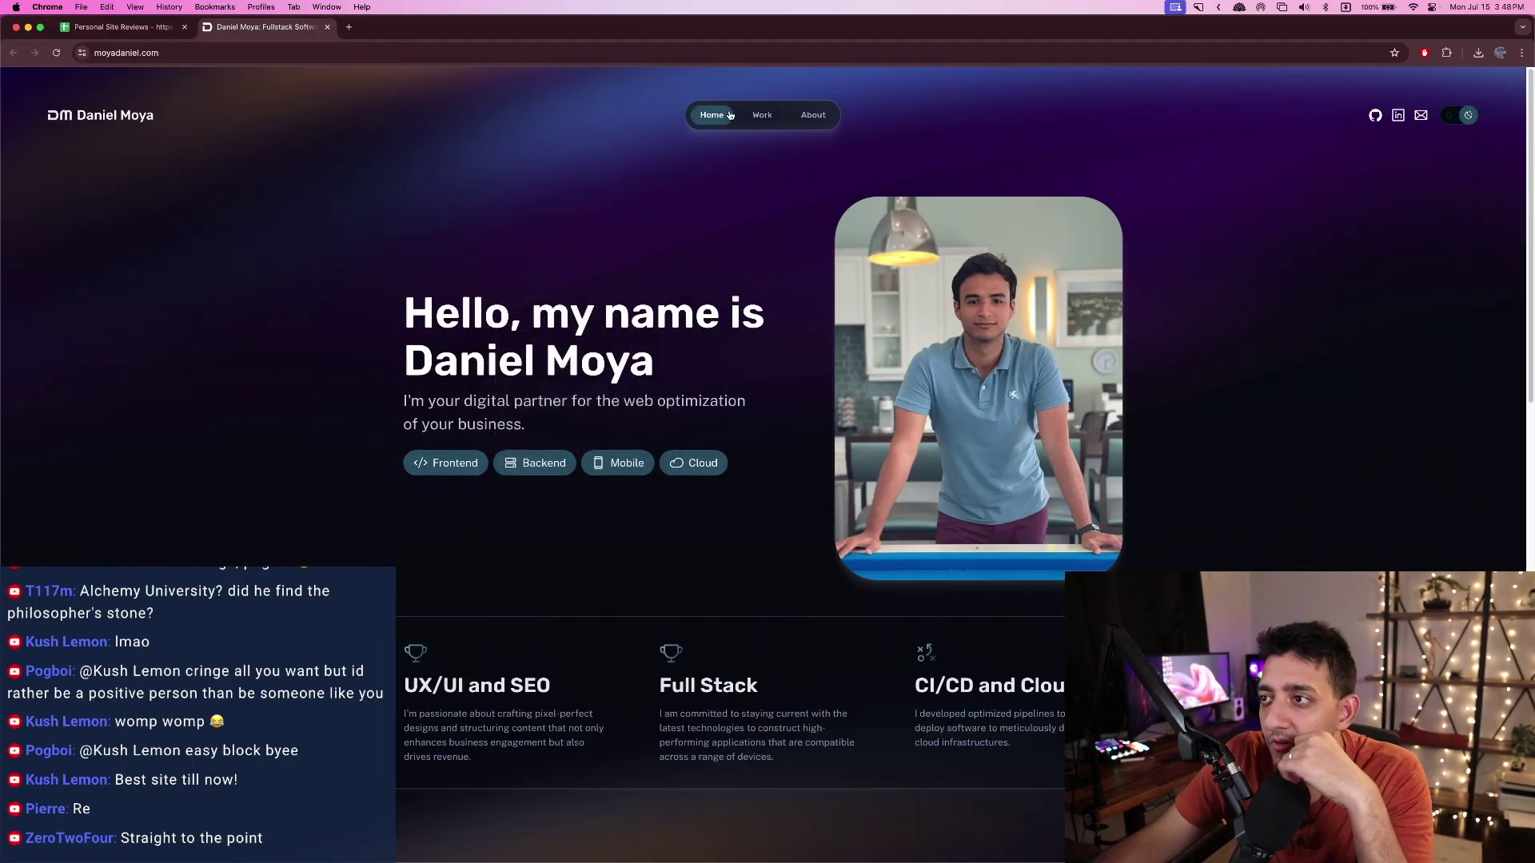
right_click(497, 100)
left_click(707, 118)
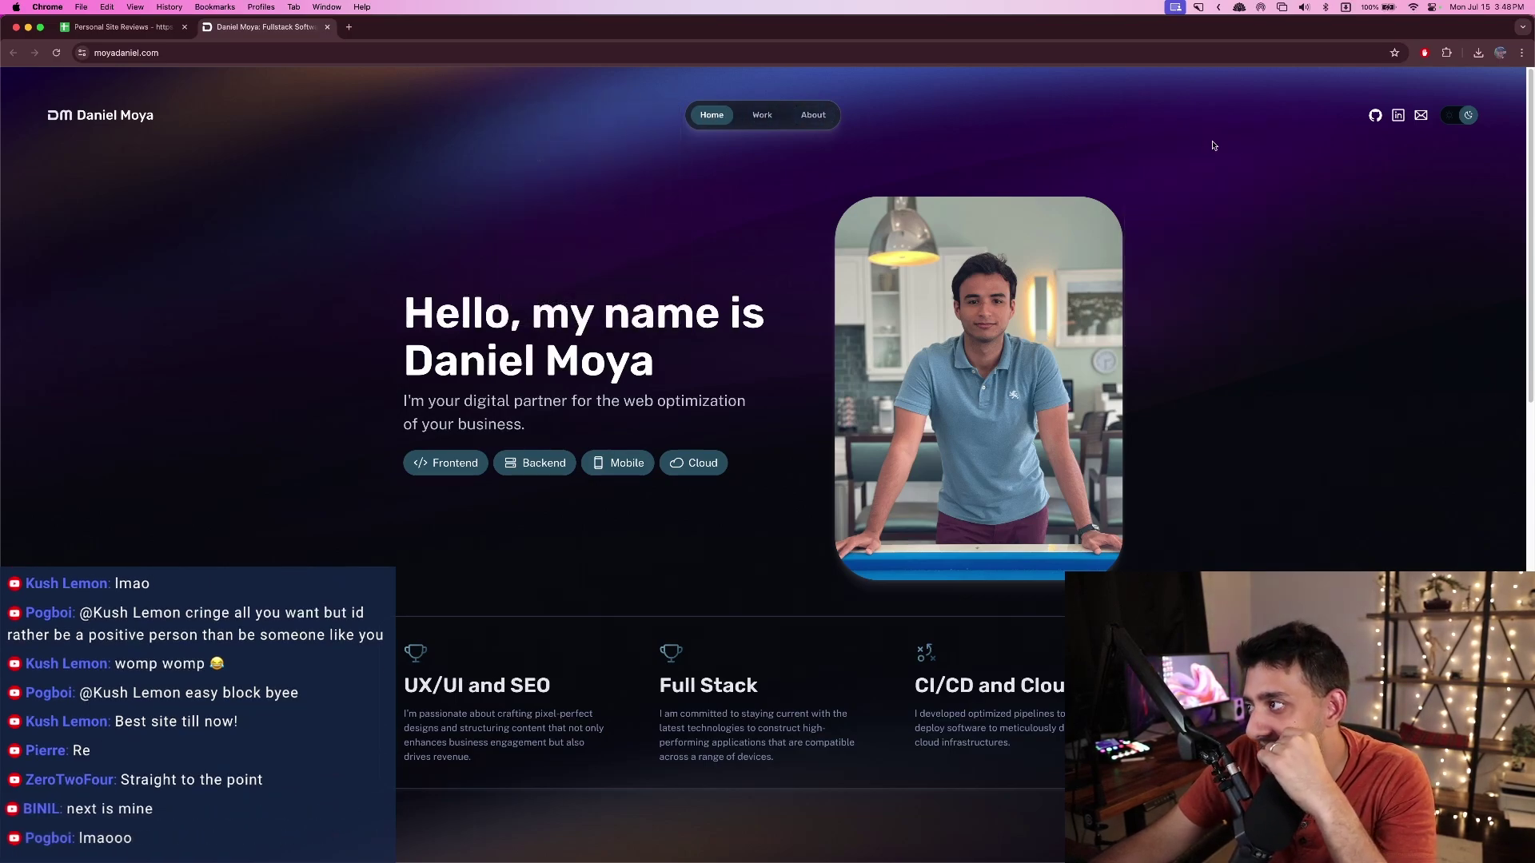
left_click(1468, 117)
left_click(1468, 116)
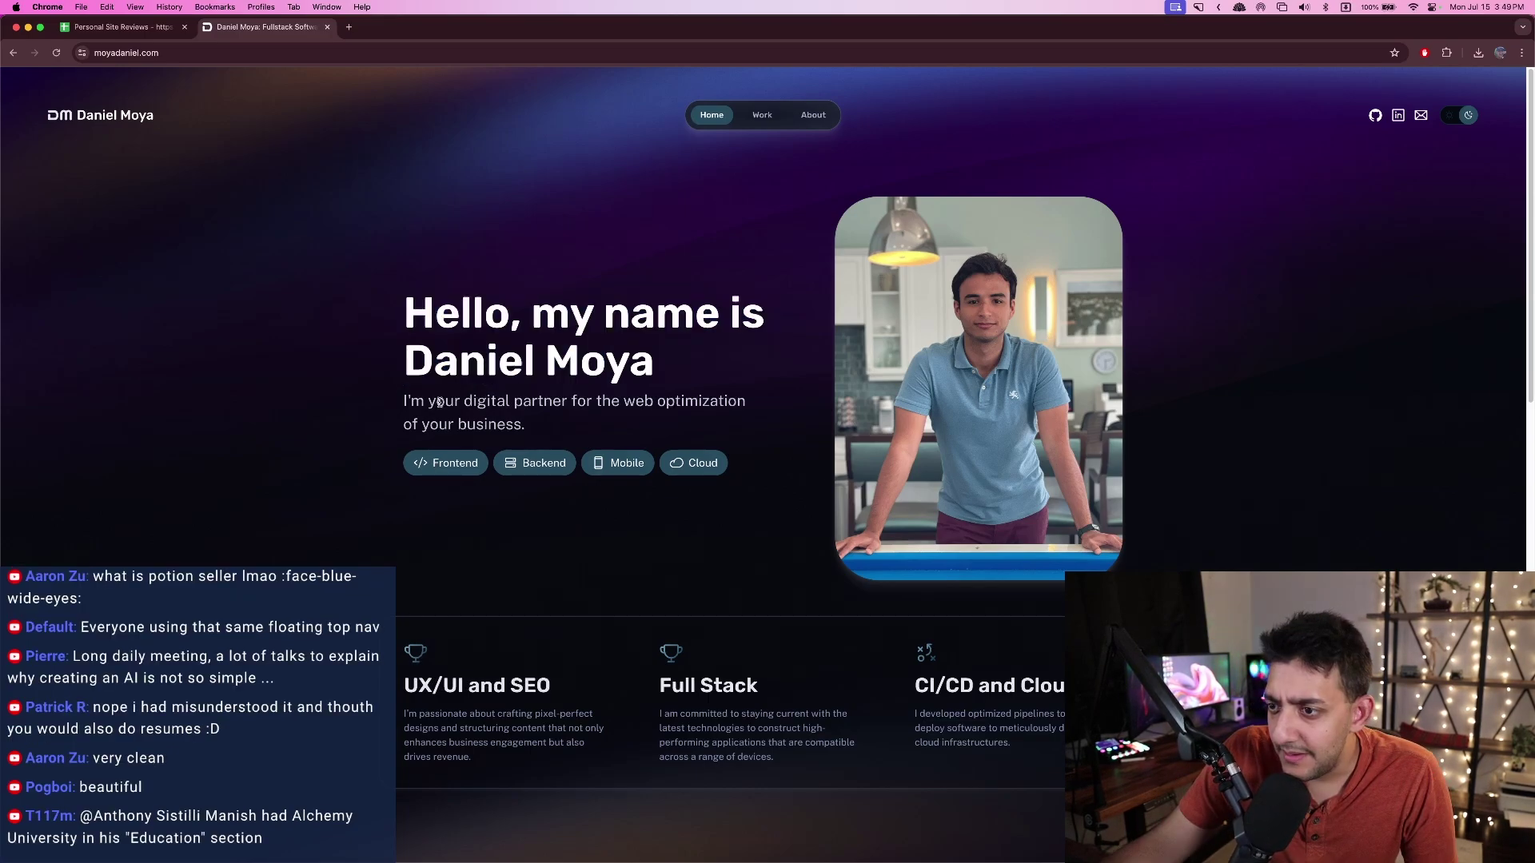
- Highlight the hero tagline and the CI/CD heading while scrolling through the home page
mouse_move(393, 411)
left_mouse_down()
mouse_move(600, 424)
mouse_move(393, 408)
left_mouse_up()
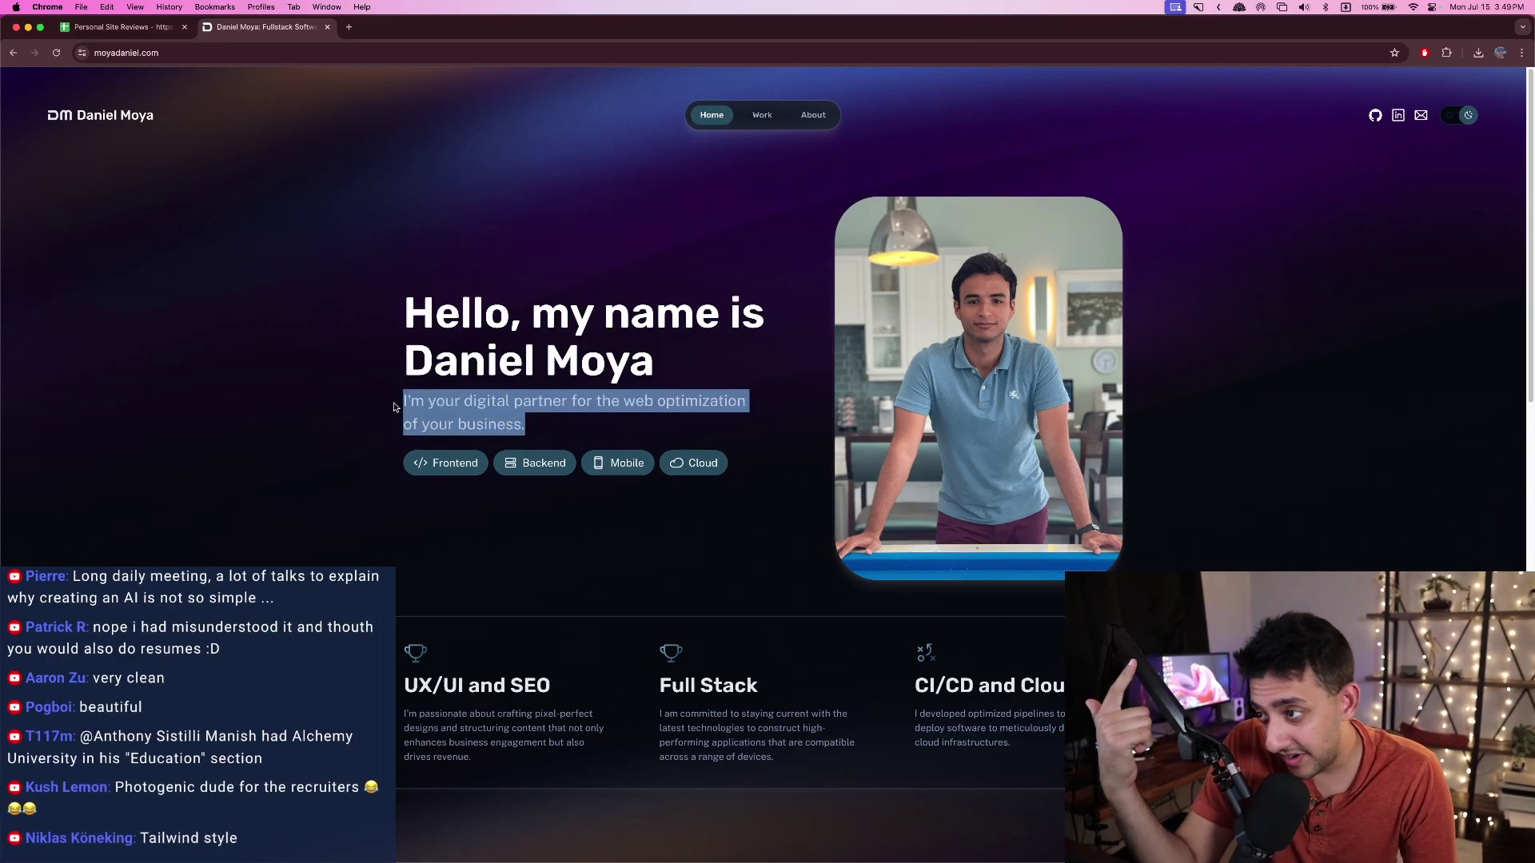
left_click(489, 434)
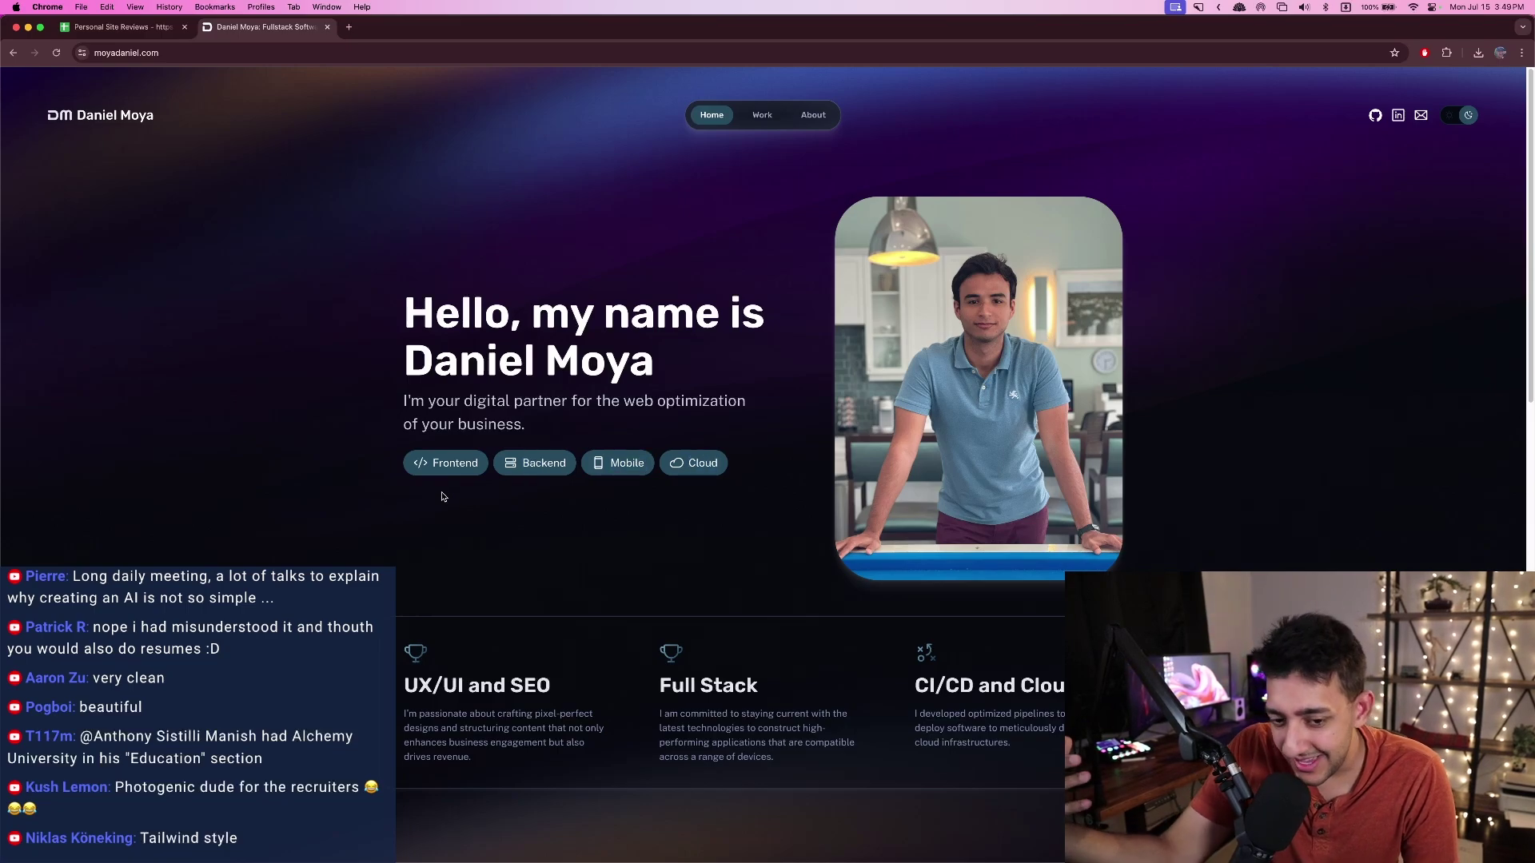
scroll(443, 496, "down", 3)
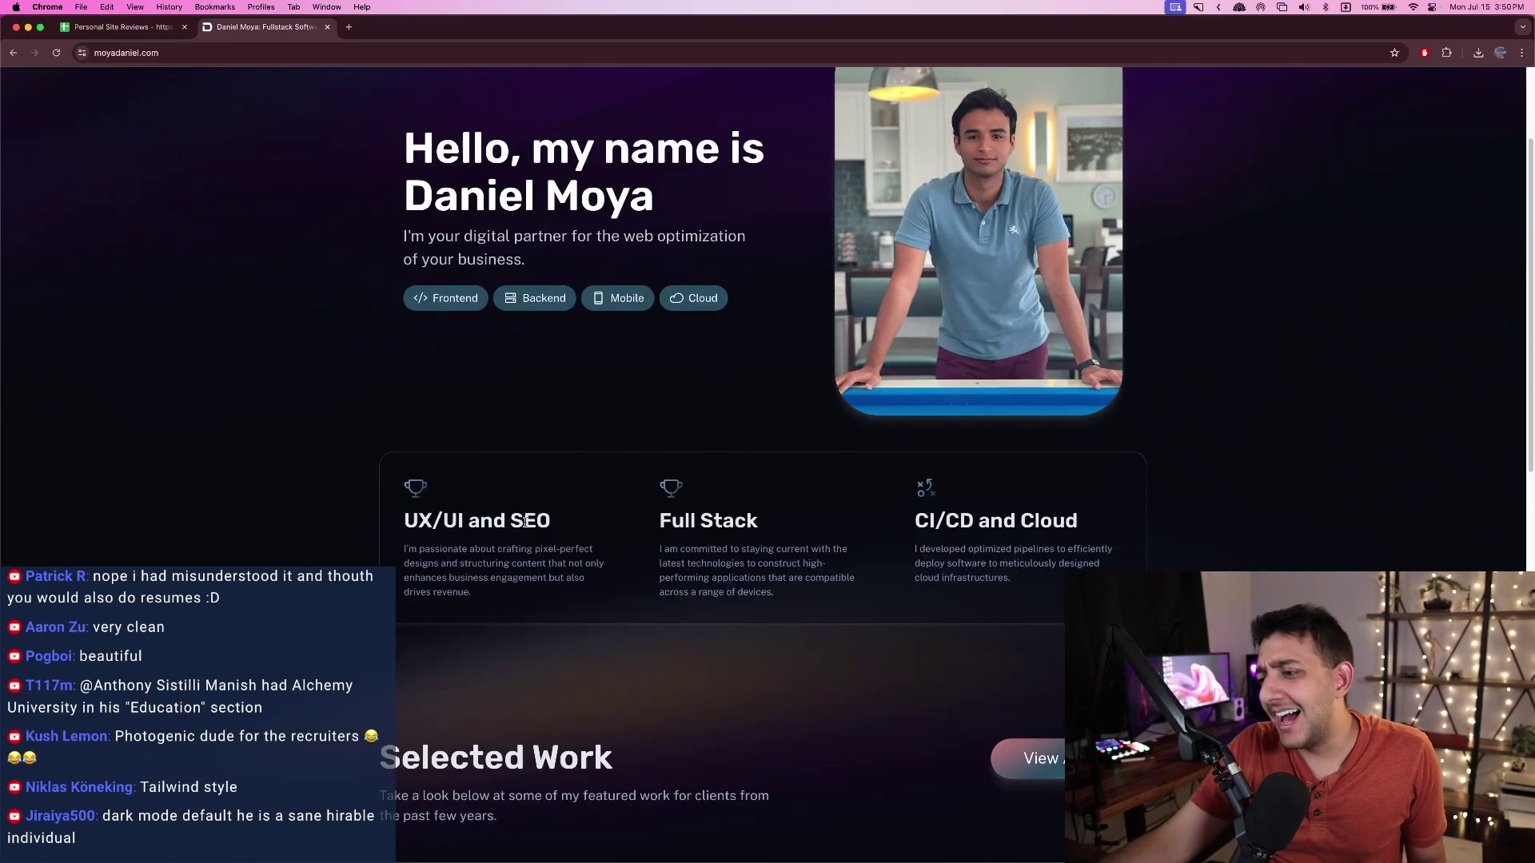
scroll(565, 491, "down", 2)
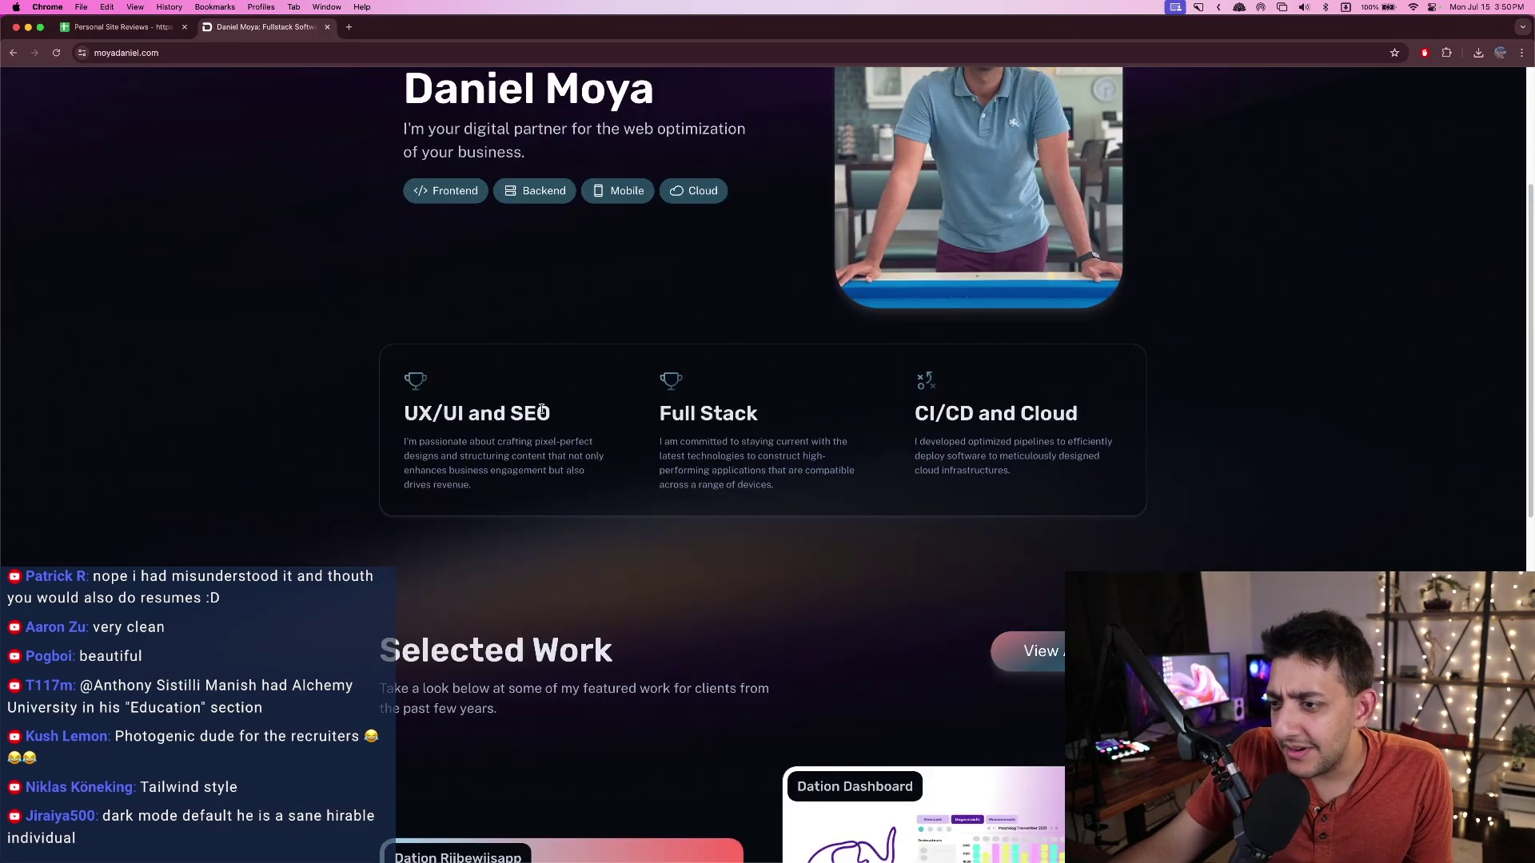
left_click_drag(914, 414, 1053, 413)
left_click(1053, 413)
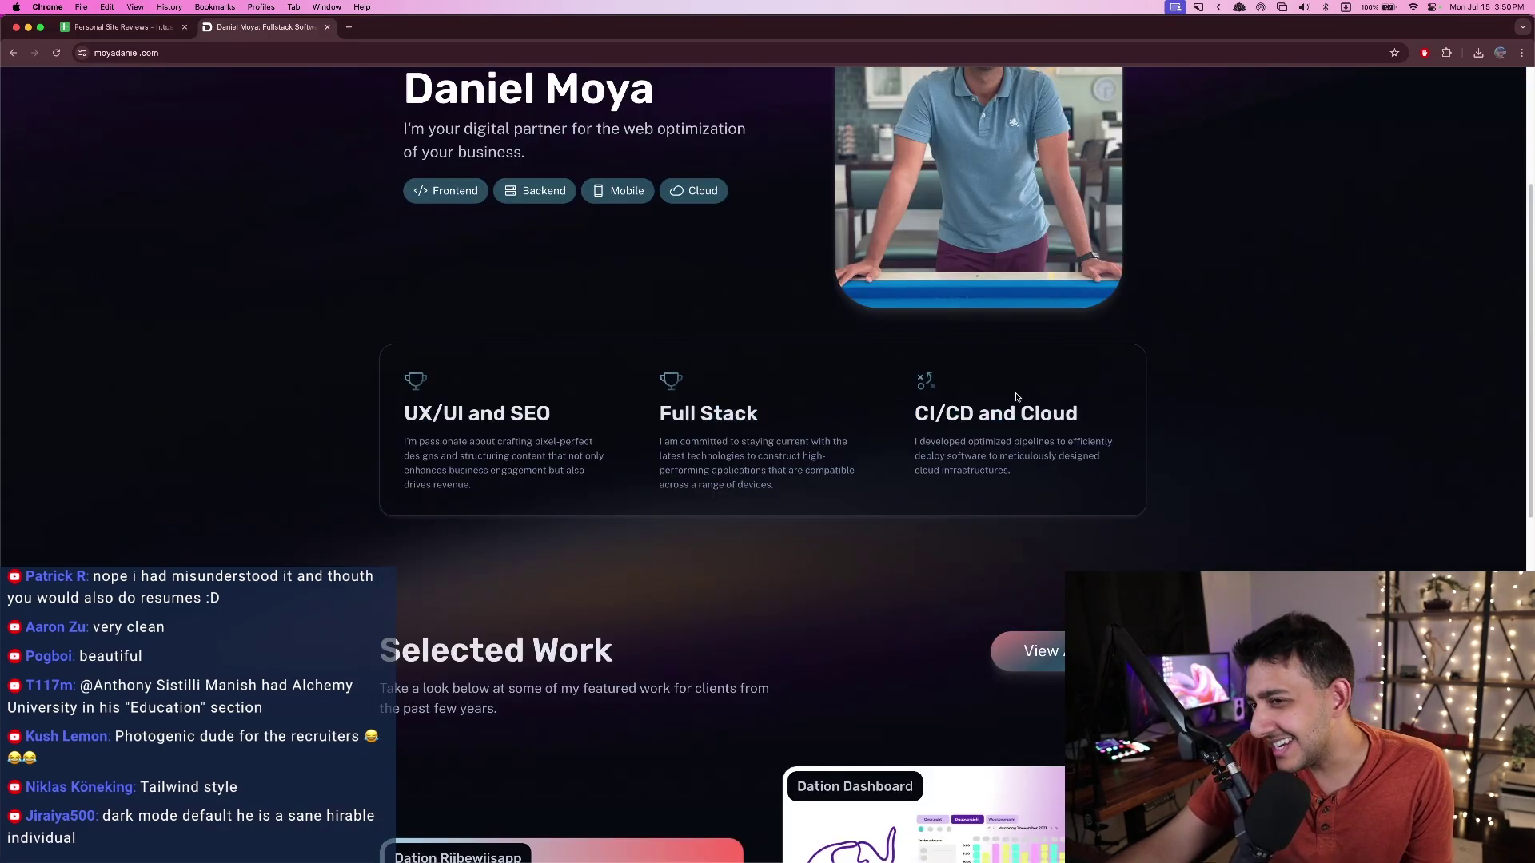
scroll(837, 373, "up", 3)
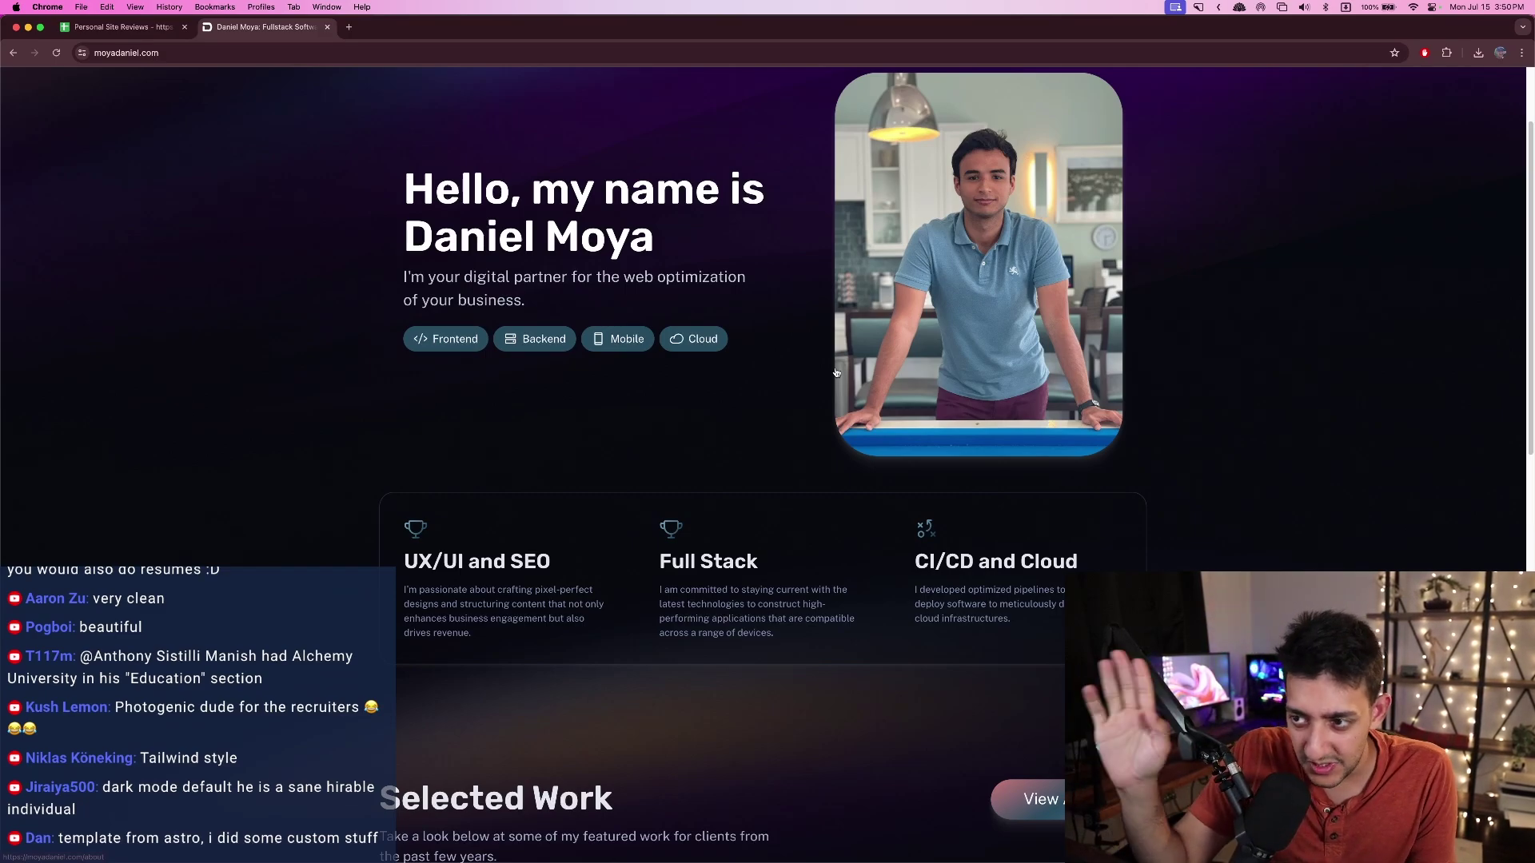
scroll(730, 408, "up", 1)
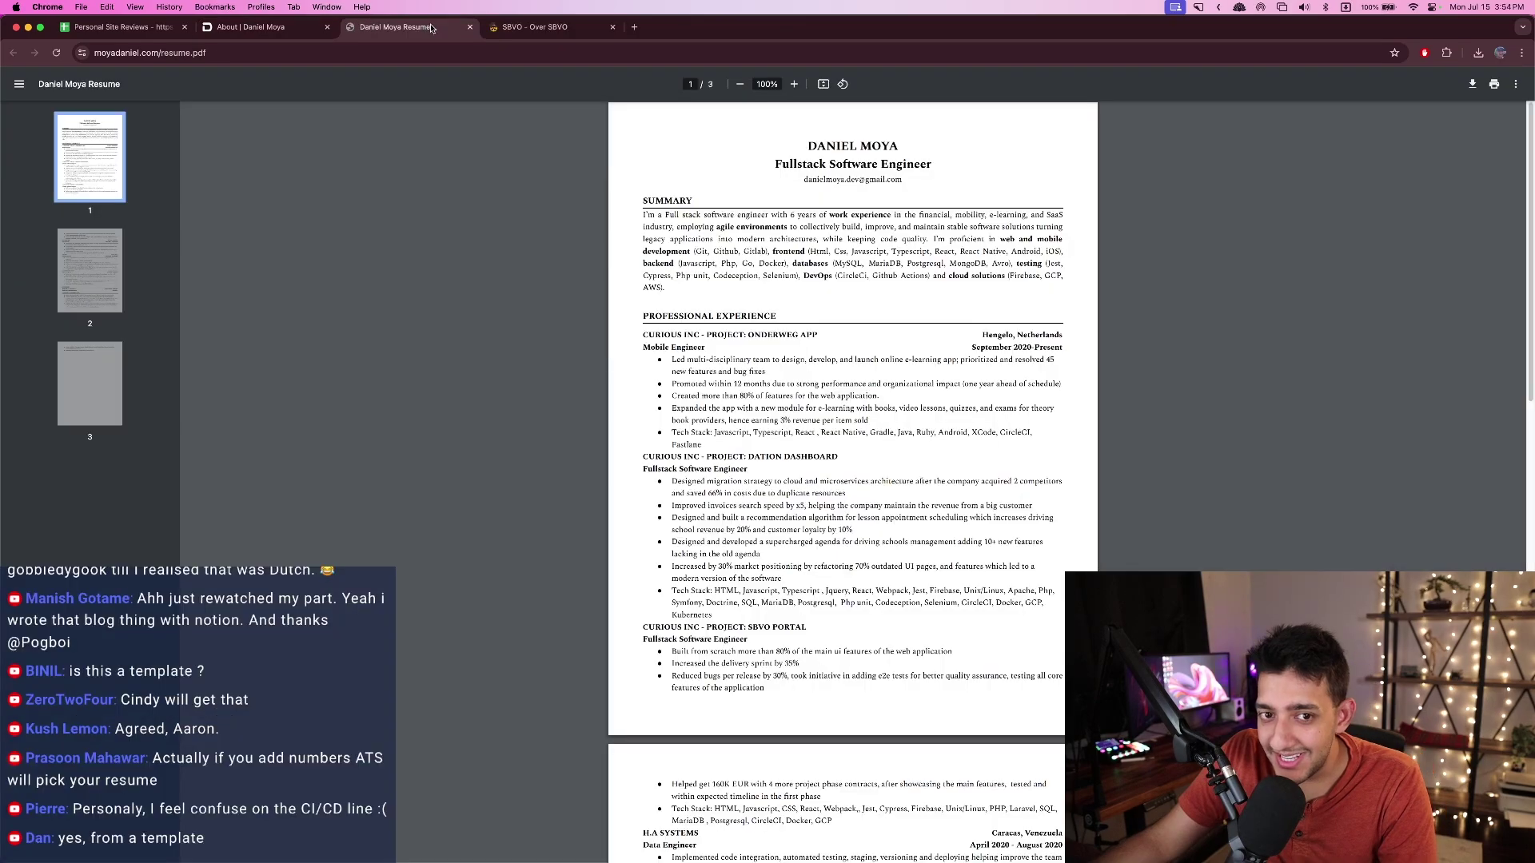
- Scroll through the résumé PDF, then switch to moyadaniel.com's About page and scroll it
scroll(758, 236, "down", 2)
scroll(536, 149, "up", 2)
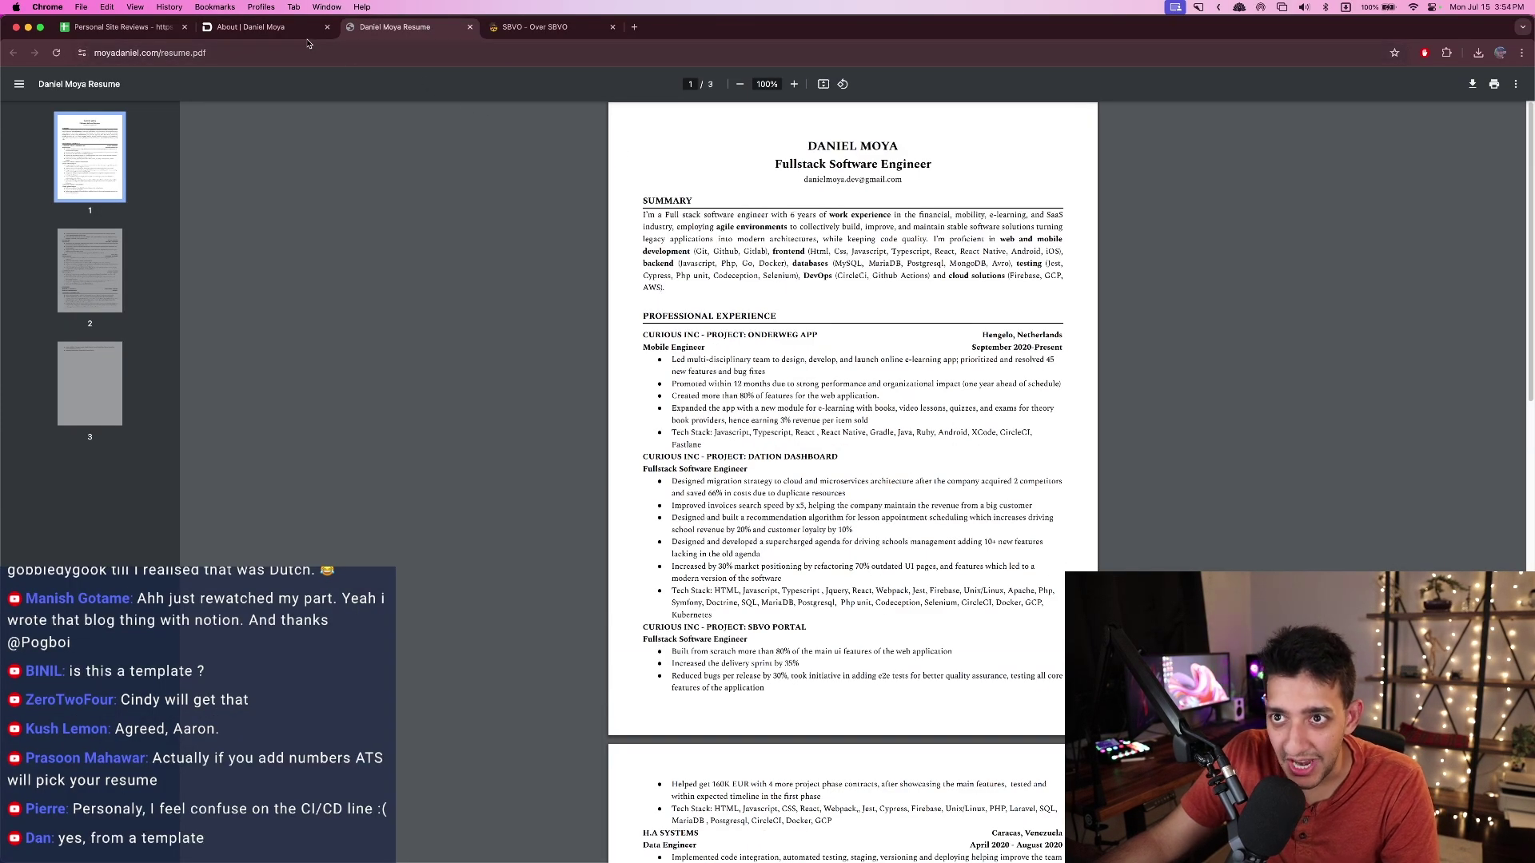
key("ctrl+shift+Tab")
scroll(589, 186, "down", 4)
scroll(842, 222, "up", 4)
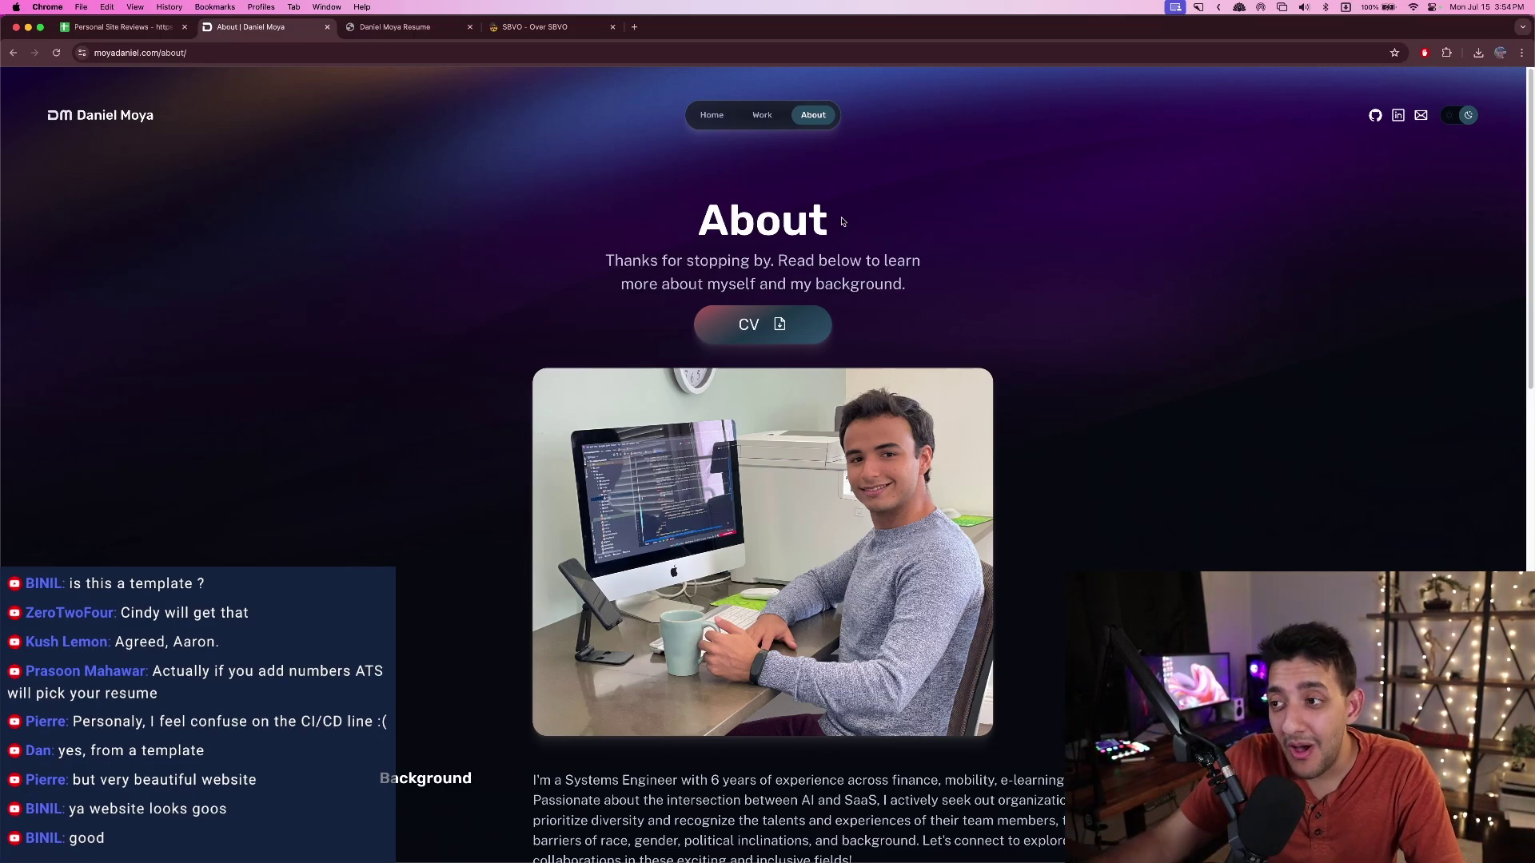
- Scroll through moyadaniel.com's About page, then open its My Work page
scroll(827, 184, "down", 10)
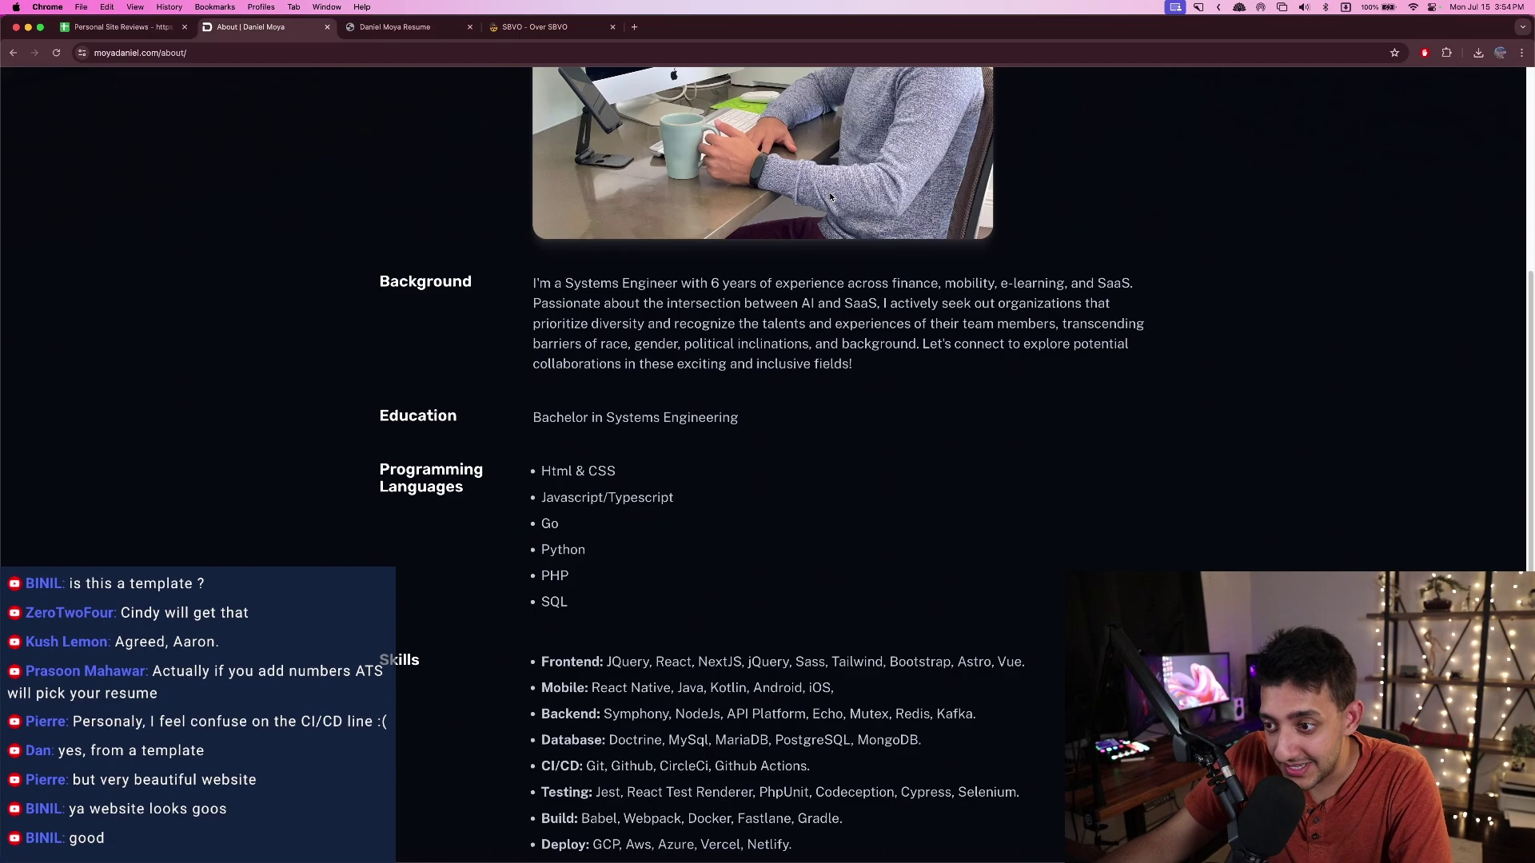
scroll(829, 192, "up", 10)
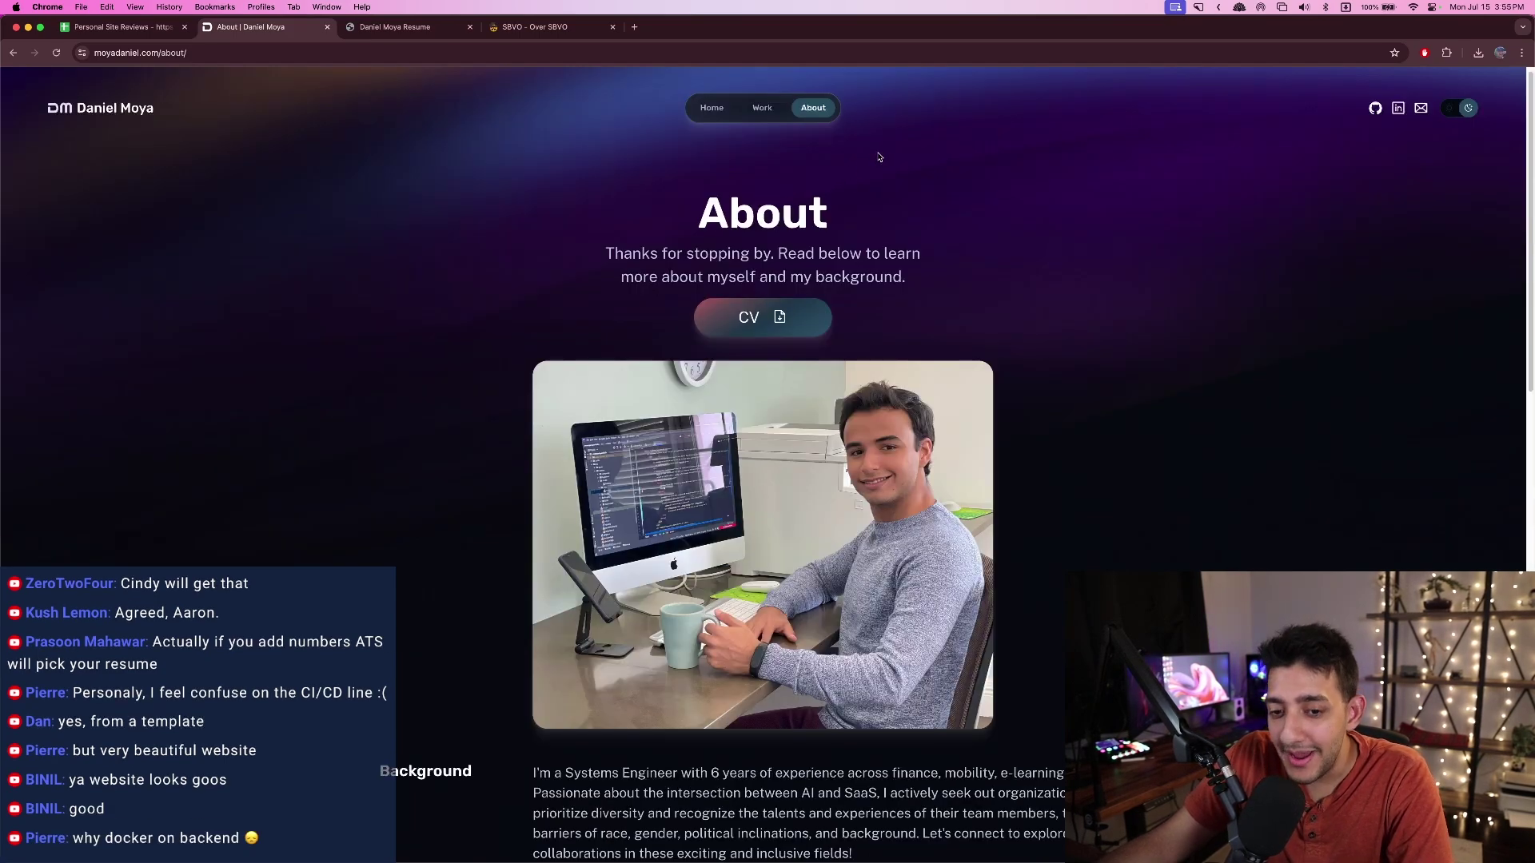
left_click(762, 107)
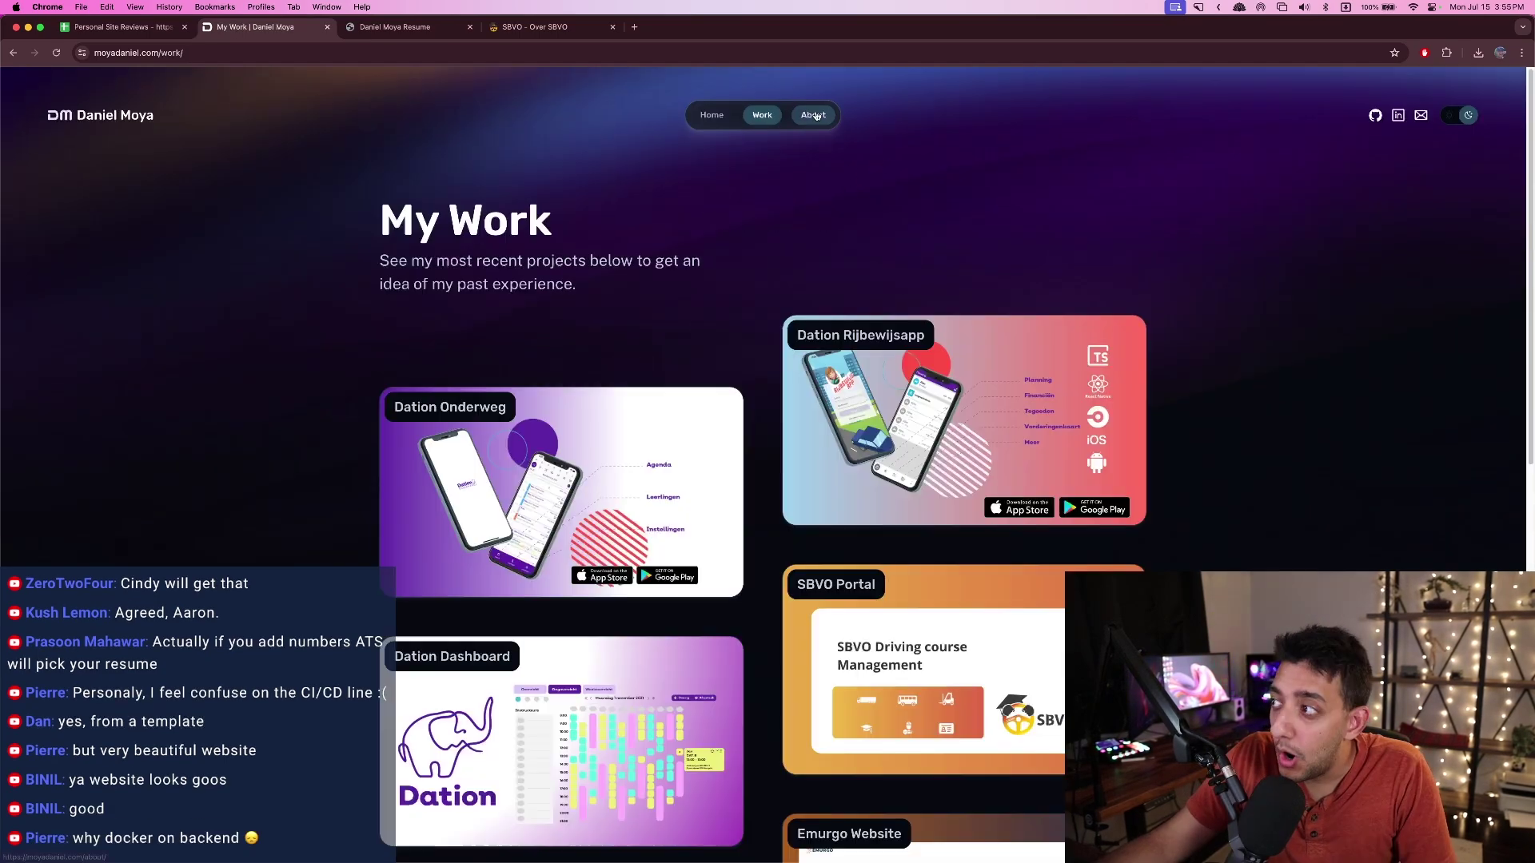
- Close the résumé PDF tab and return to the Personal Site Reviews spreadsheet
left_click(119, 26)
left_click(415, 26)
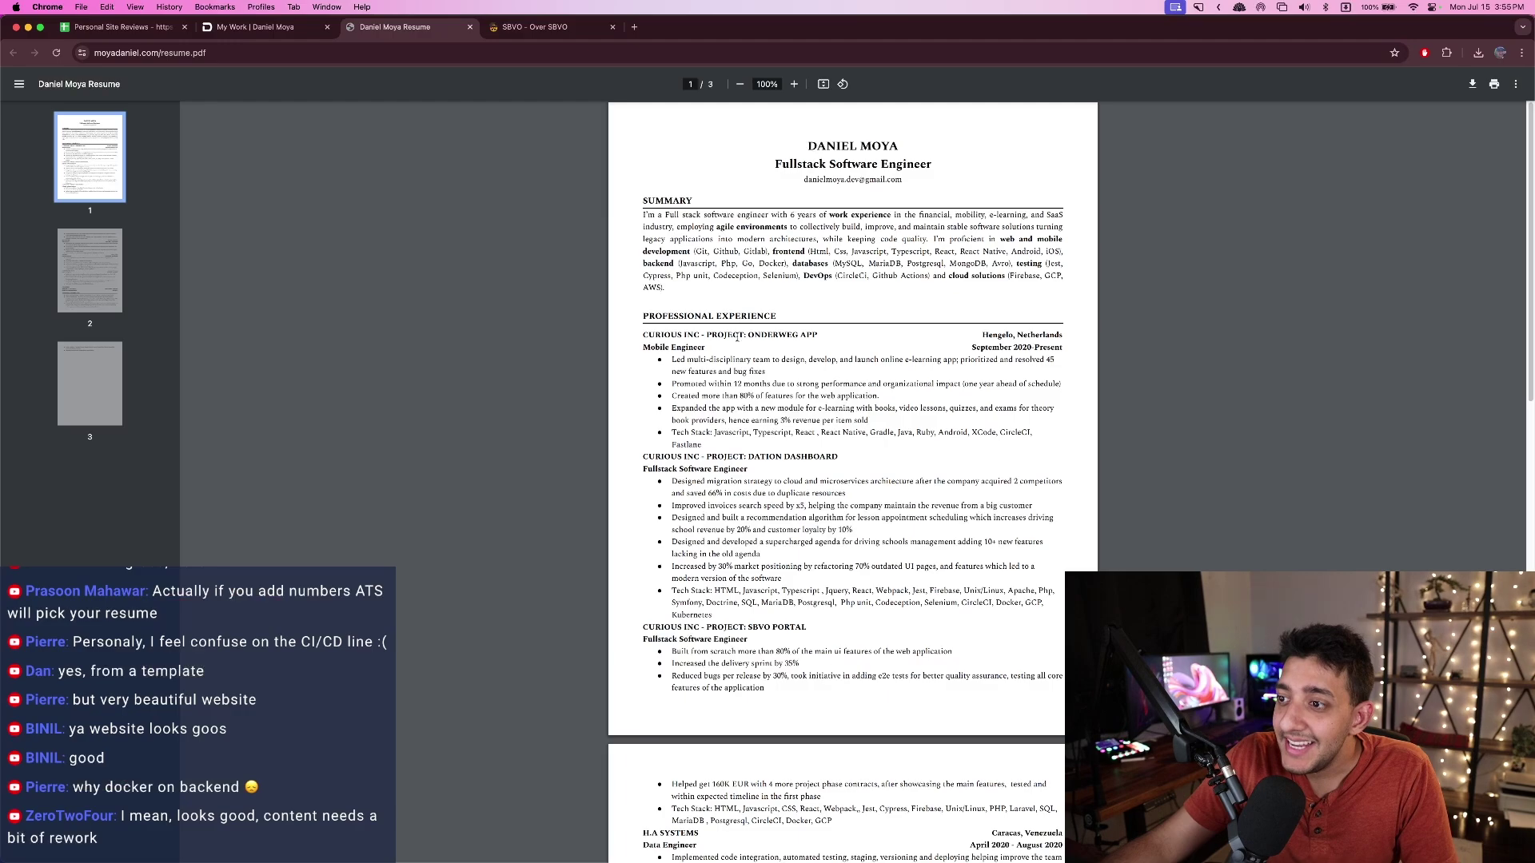
left_click(252, 27)
left_click(120, 26)
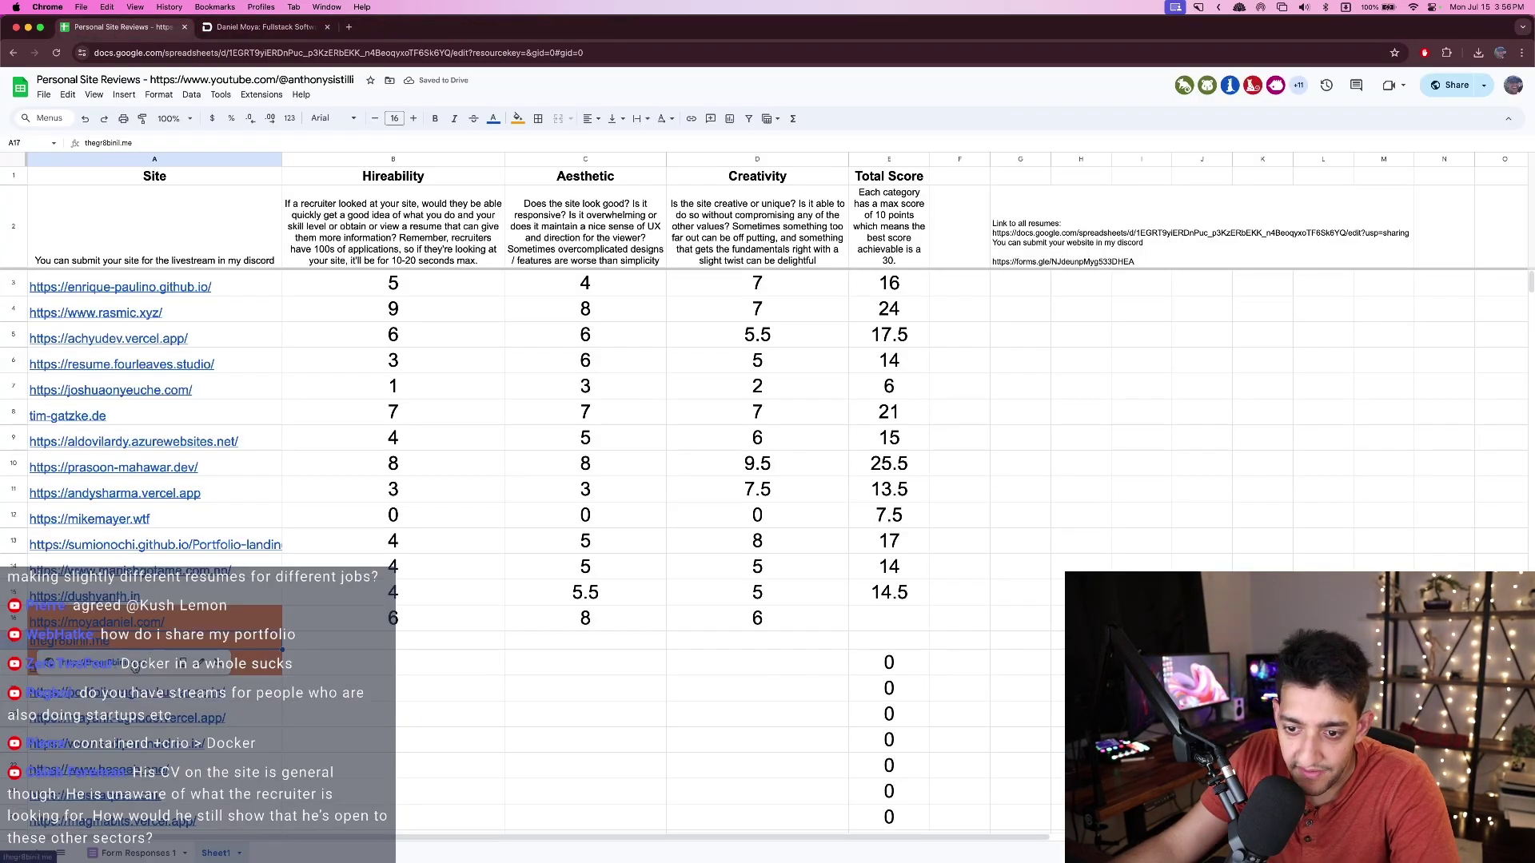
- Open thegr8binil.me from the sheet and briefly select the headline word DIGITAL
left_click(103, 648)
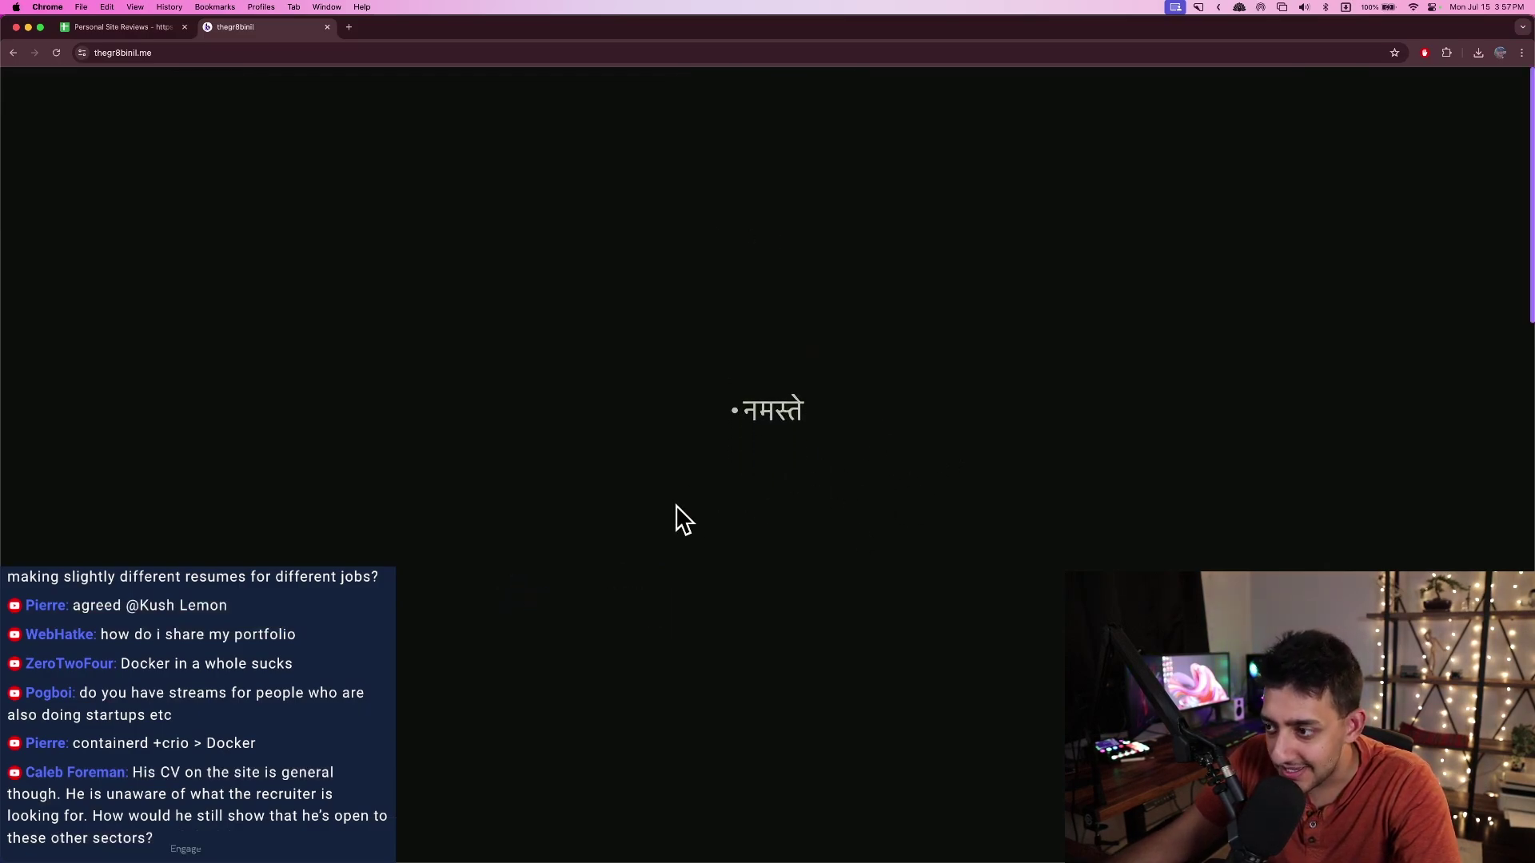
double_click(646, 381)
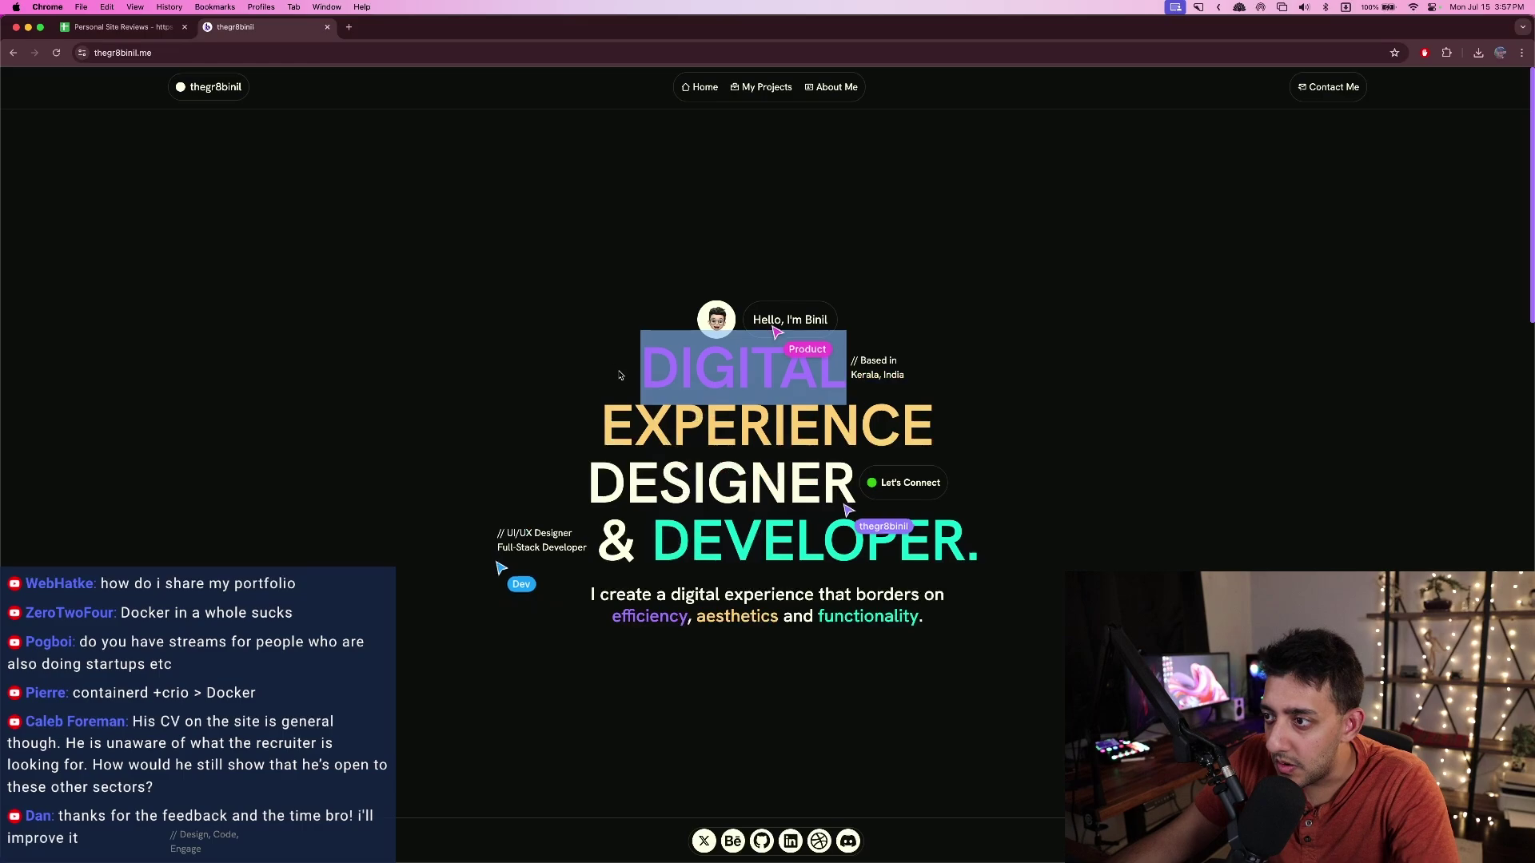
left_click(589, 343)
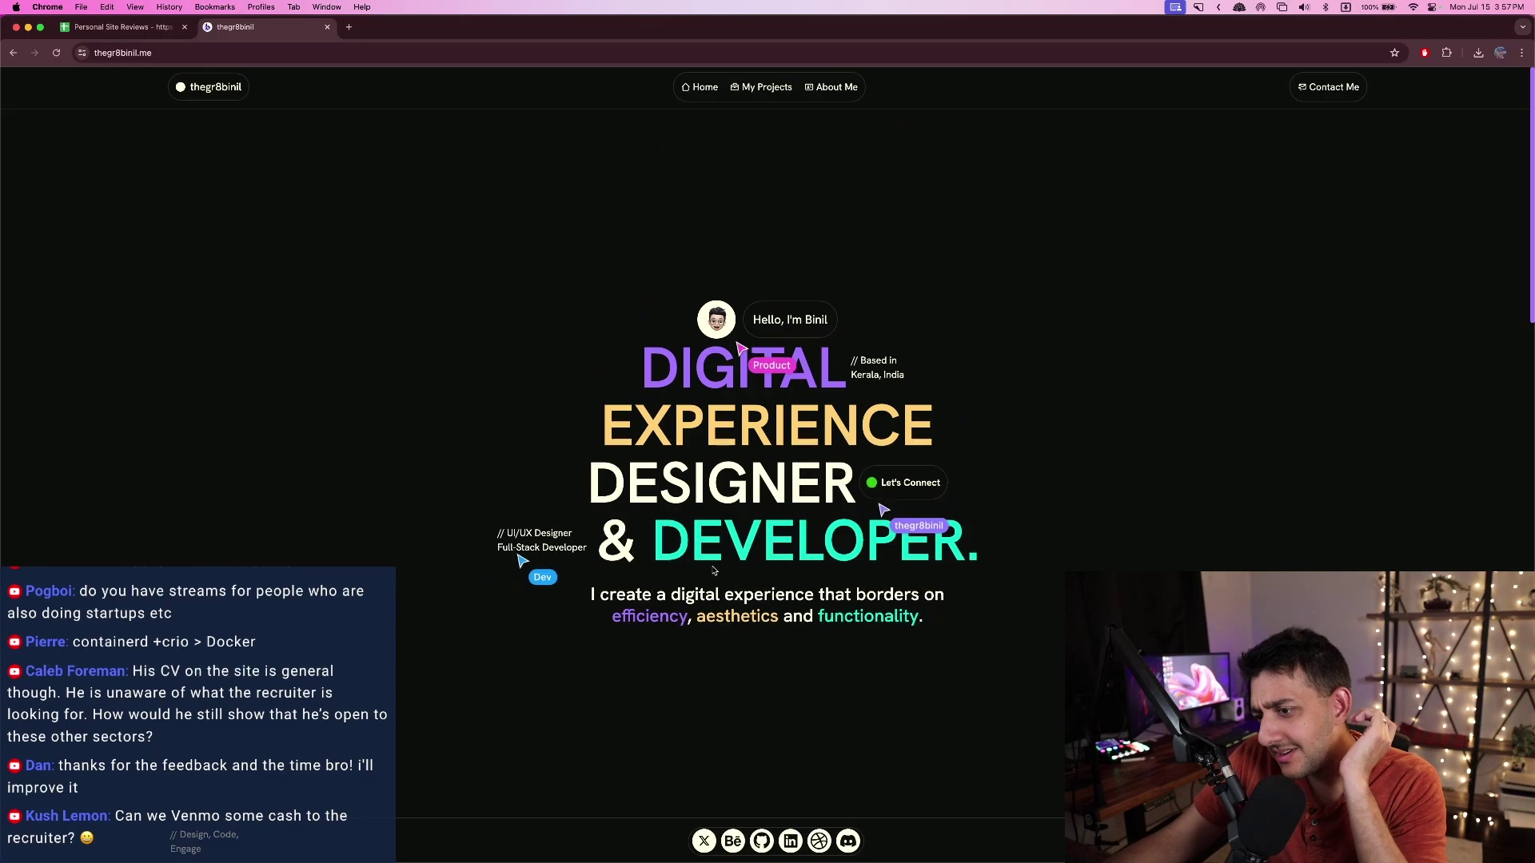
- Visit the Let's Connect contact page twice, going back to the home page each time
left_click(908, 489)
key("super+bracketleft")
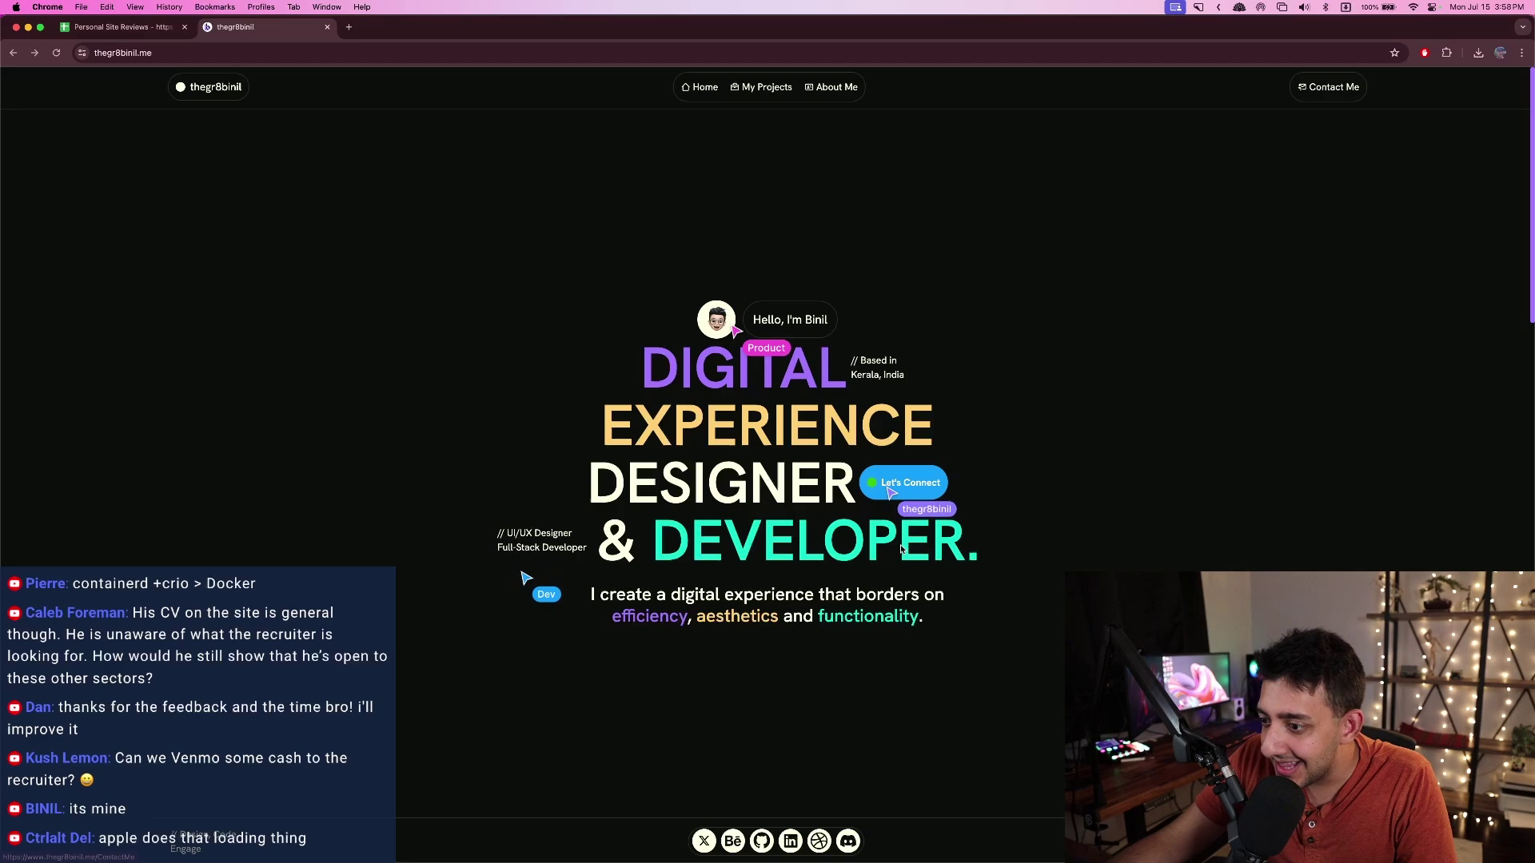
left_click(901, 489)
key("super+bracketleft")
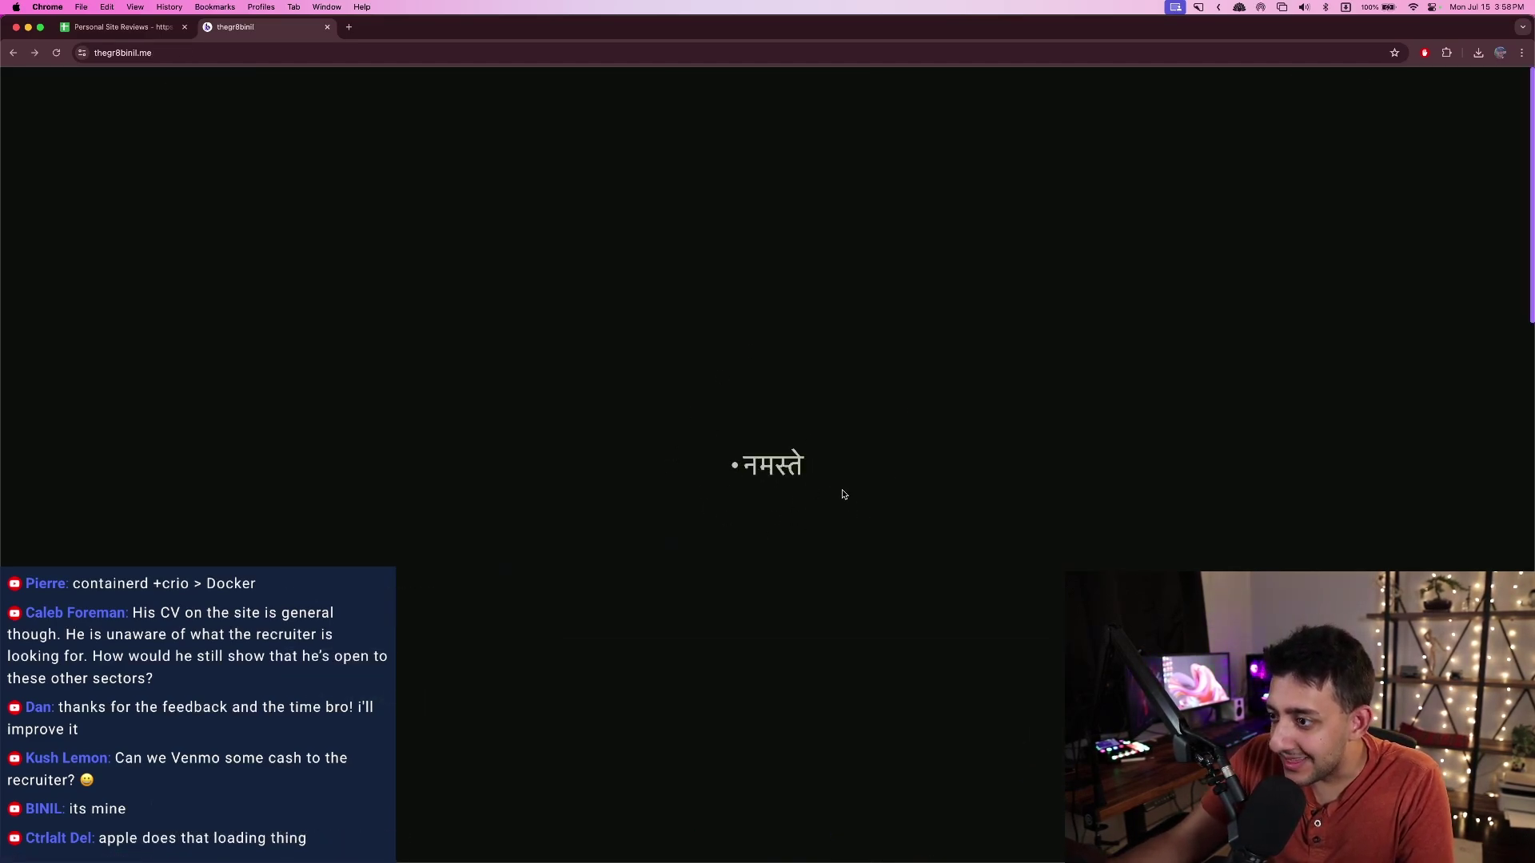
scroll(503, 574, "down", 5)
left_click_drag(293, 376, 425, 473)
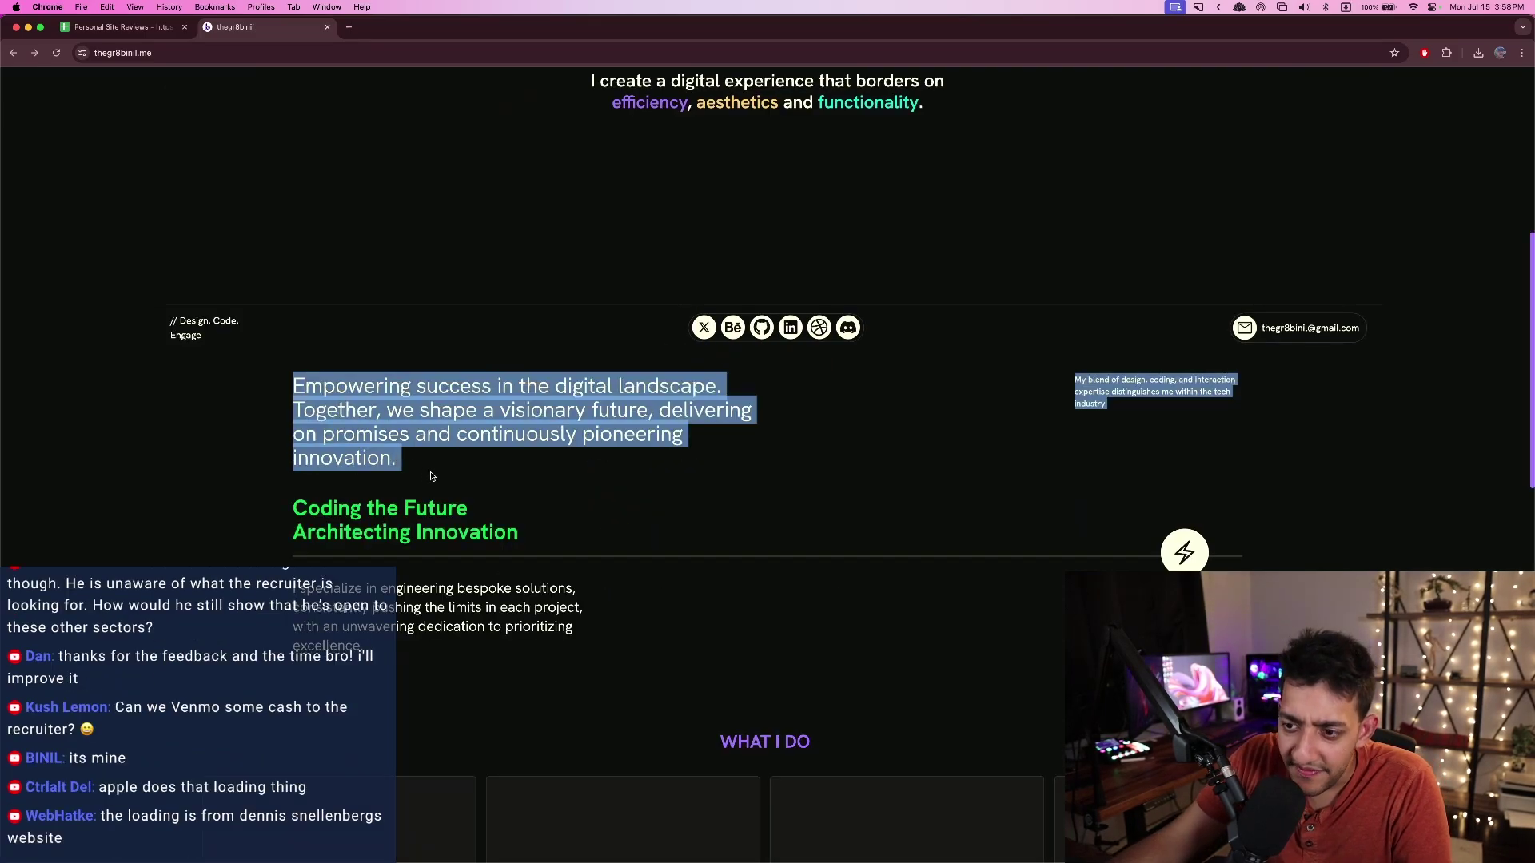
- Highlight the intro paragraph and Coding the Future headings, then scroll to My Projects
left_click(431, 476)
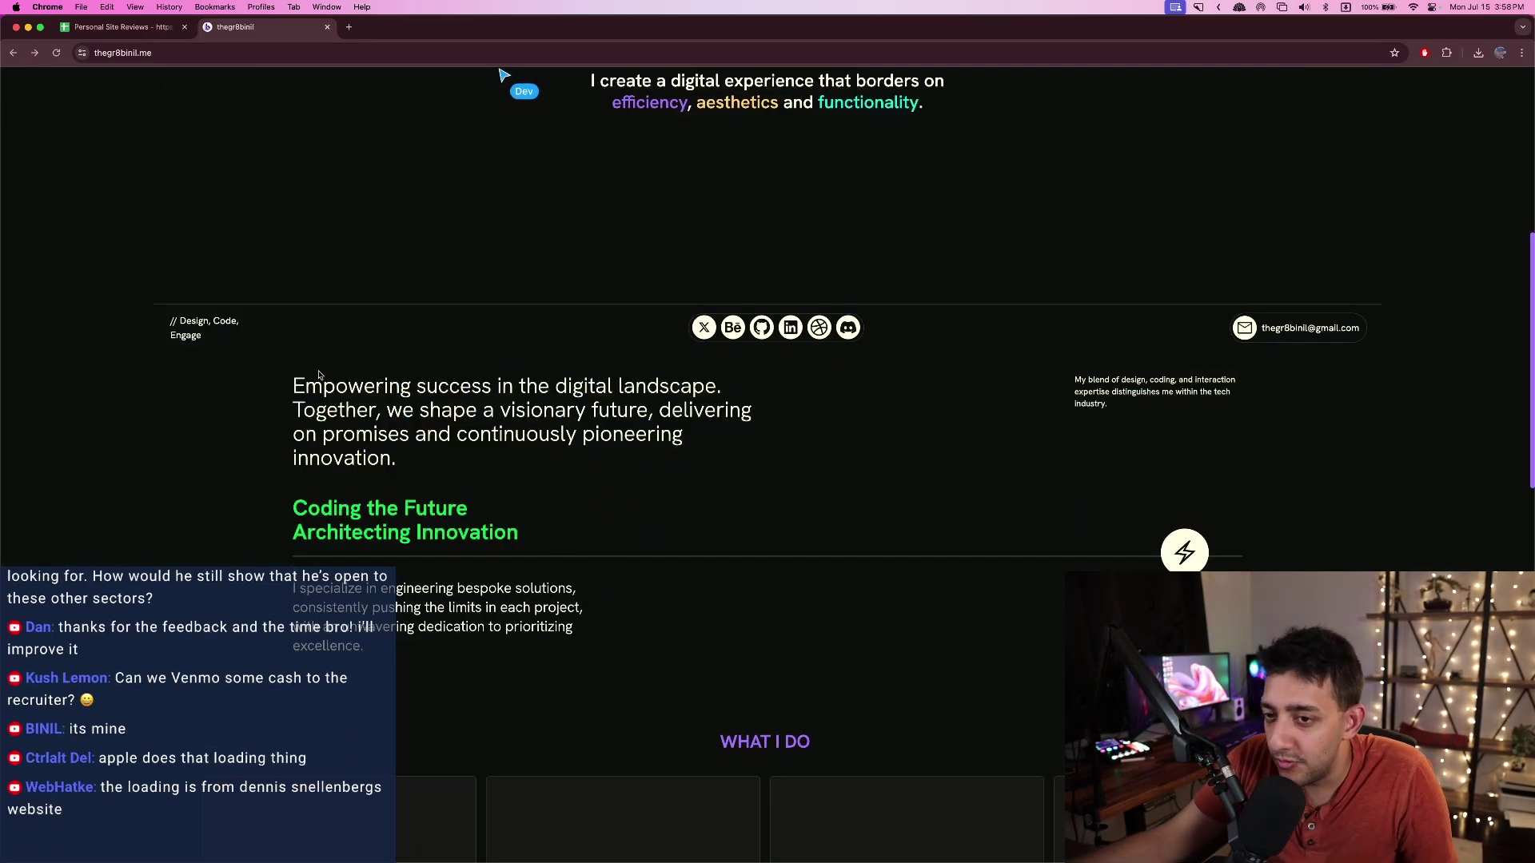
left_click_drag(304, 367, 540, 535)
left_click(399, 455)
triple_click(311, 391)
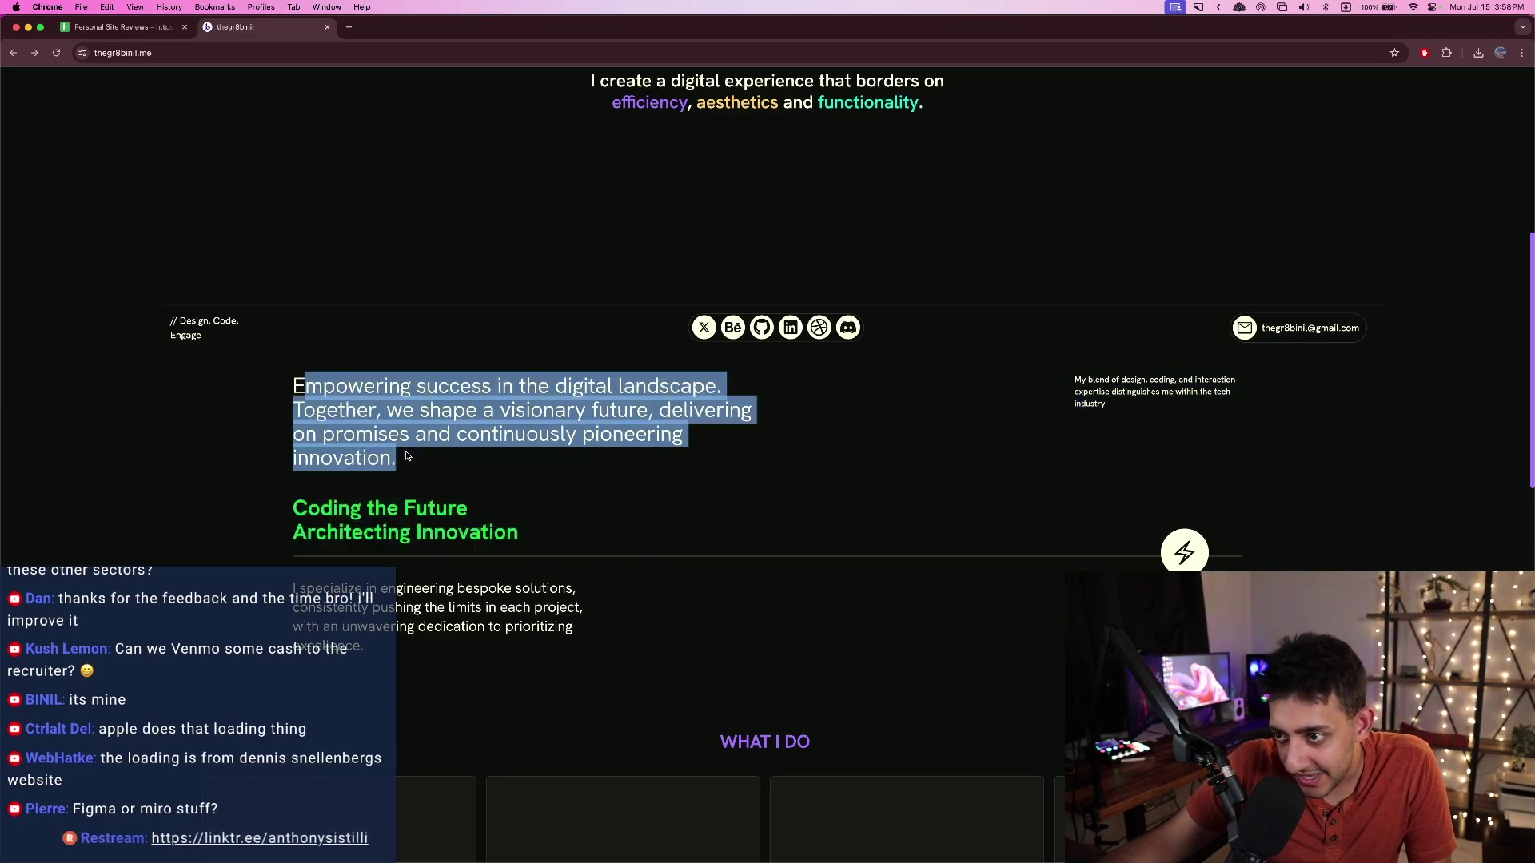
left_click(408, 455)
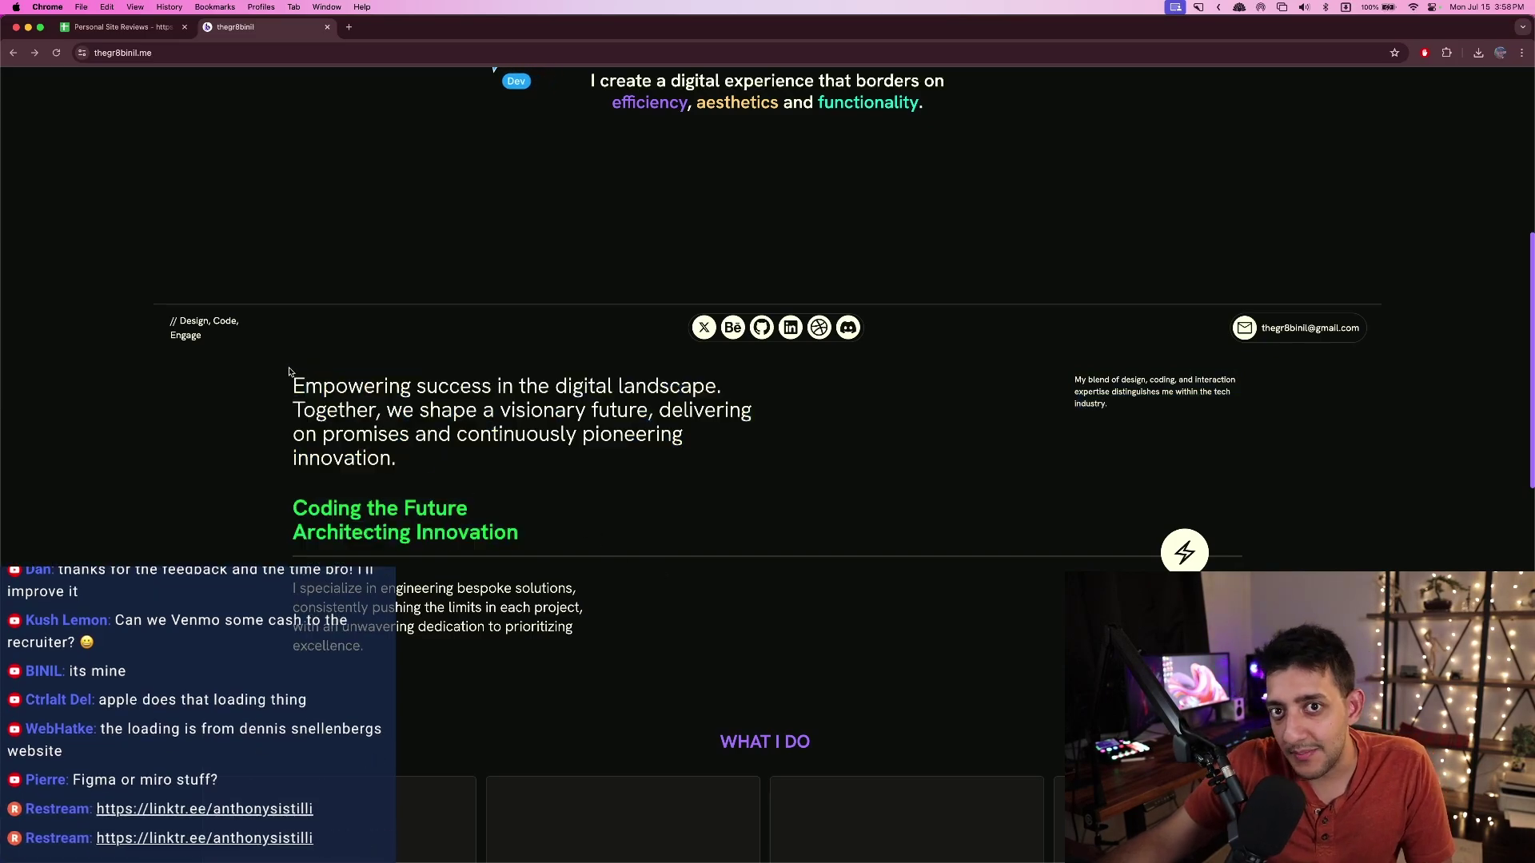
left_click_drag(290, 372, 572, 544)
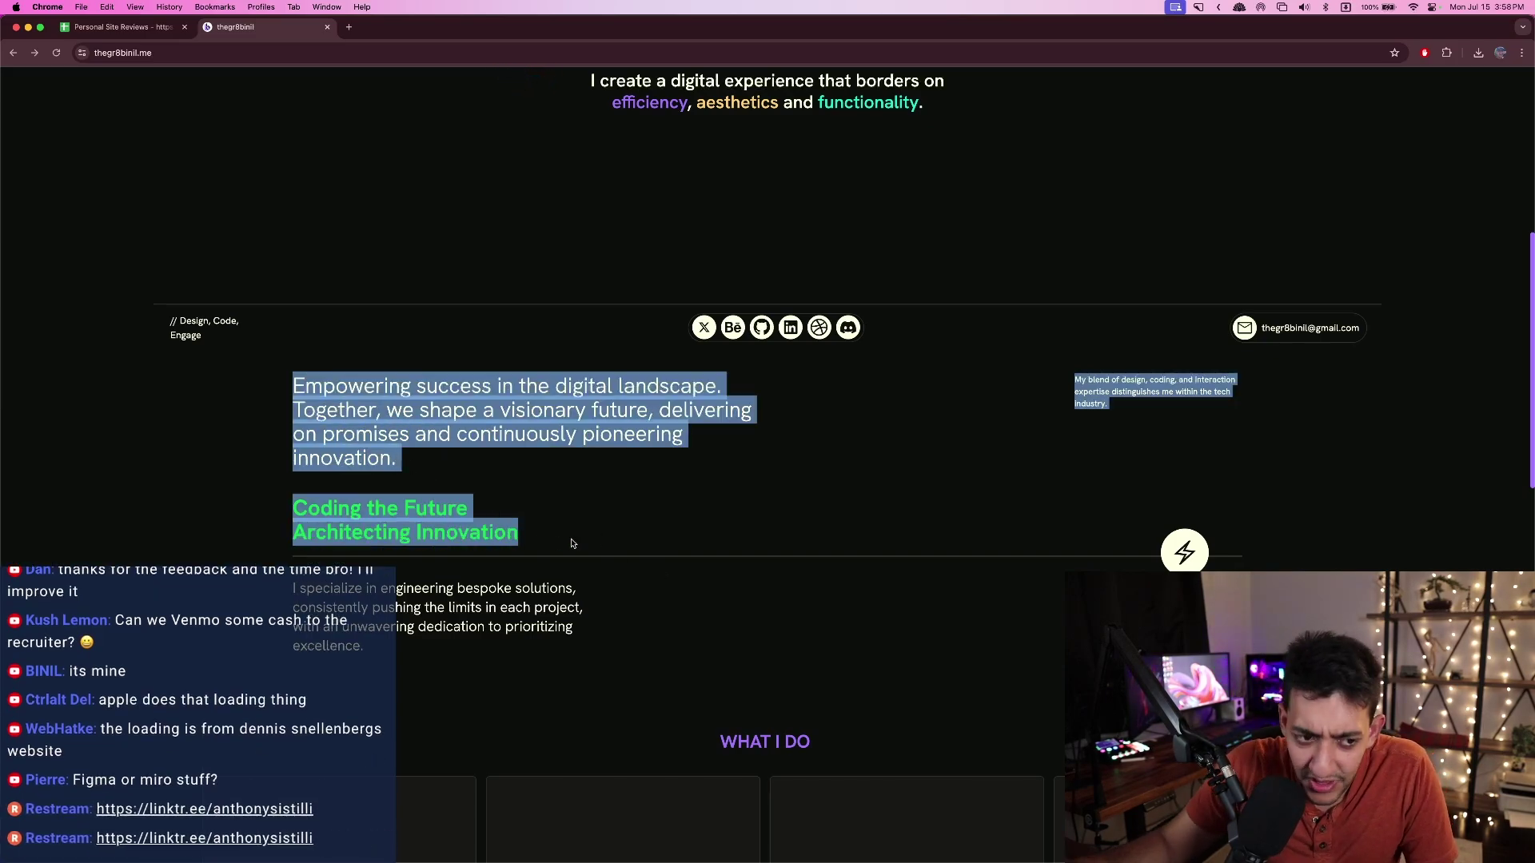
scroll(573, 544, "down", 7)
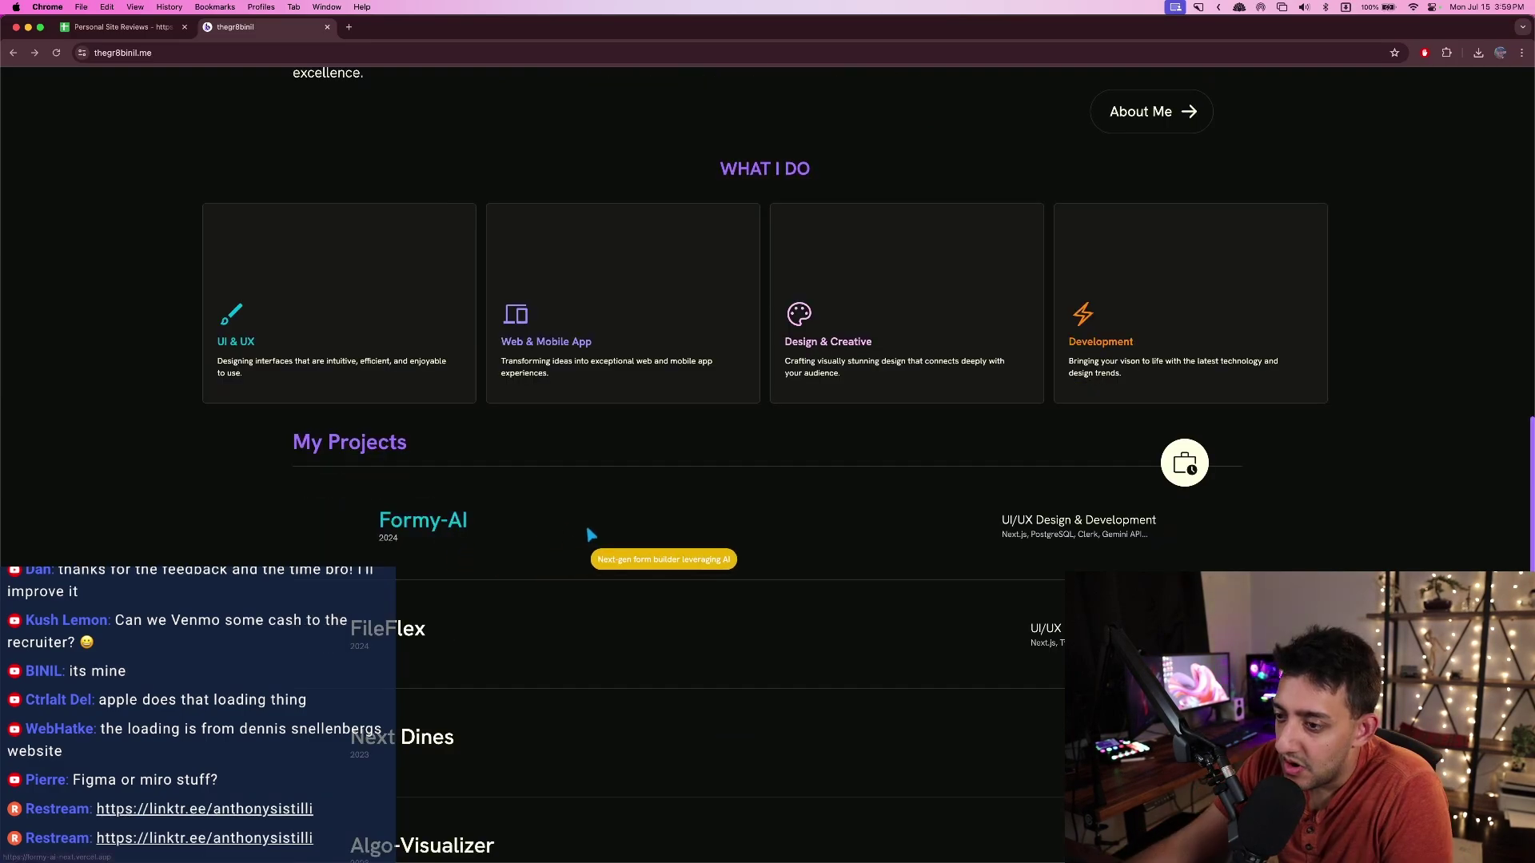
scroll(680, 608, "down", 3)
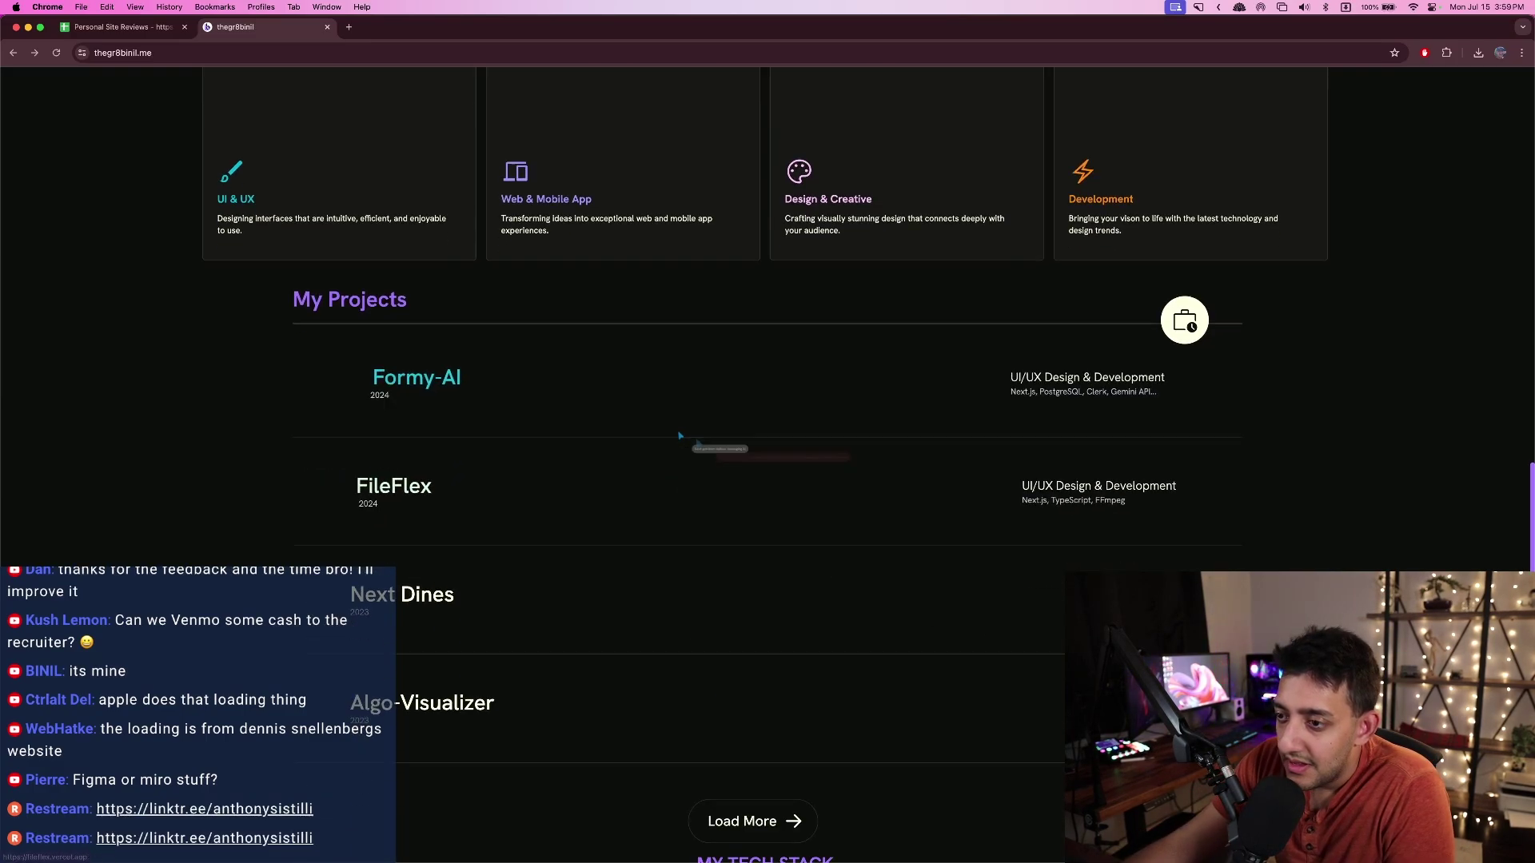
scroll(600, 328, "up", 1)
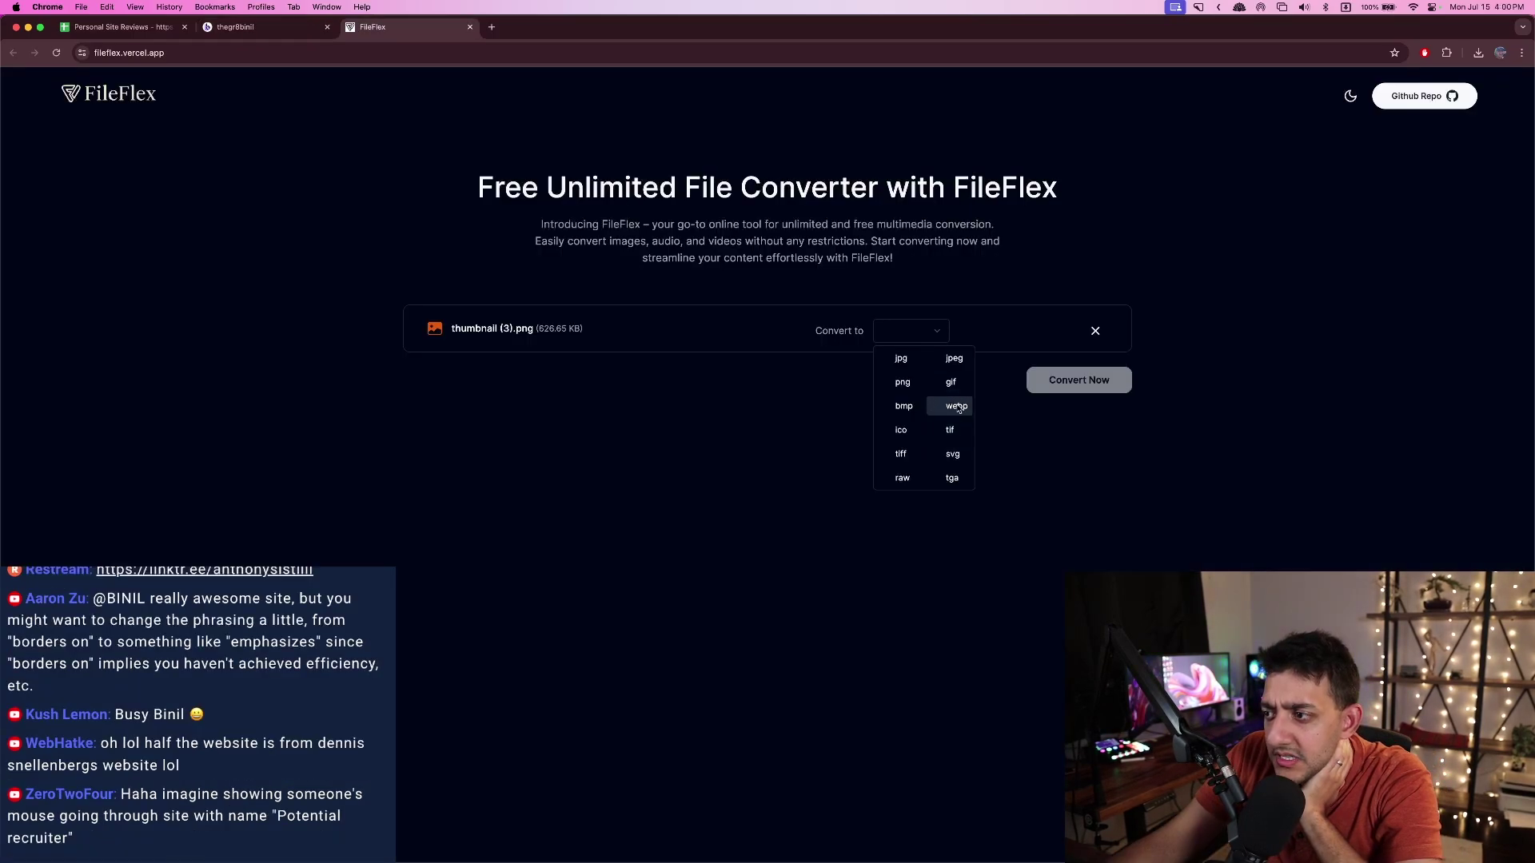
- Convert thumbnail (3).png to webp in FileFlex and close the result preview
left_click(956, 406)
left_click(1072, 382)
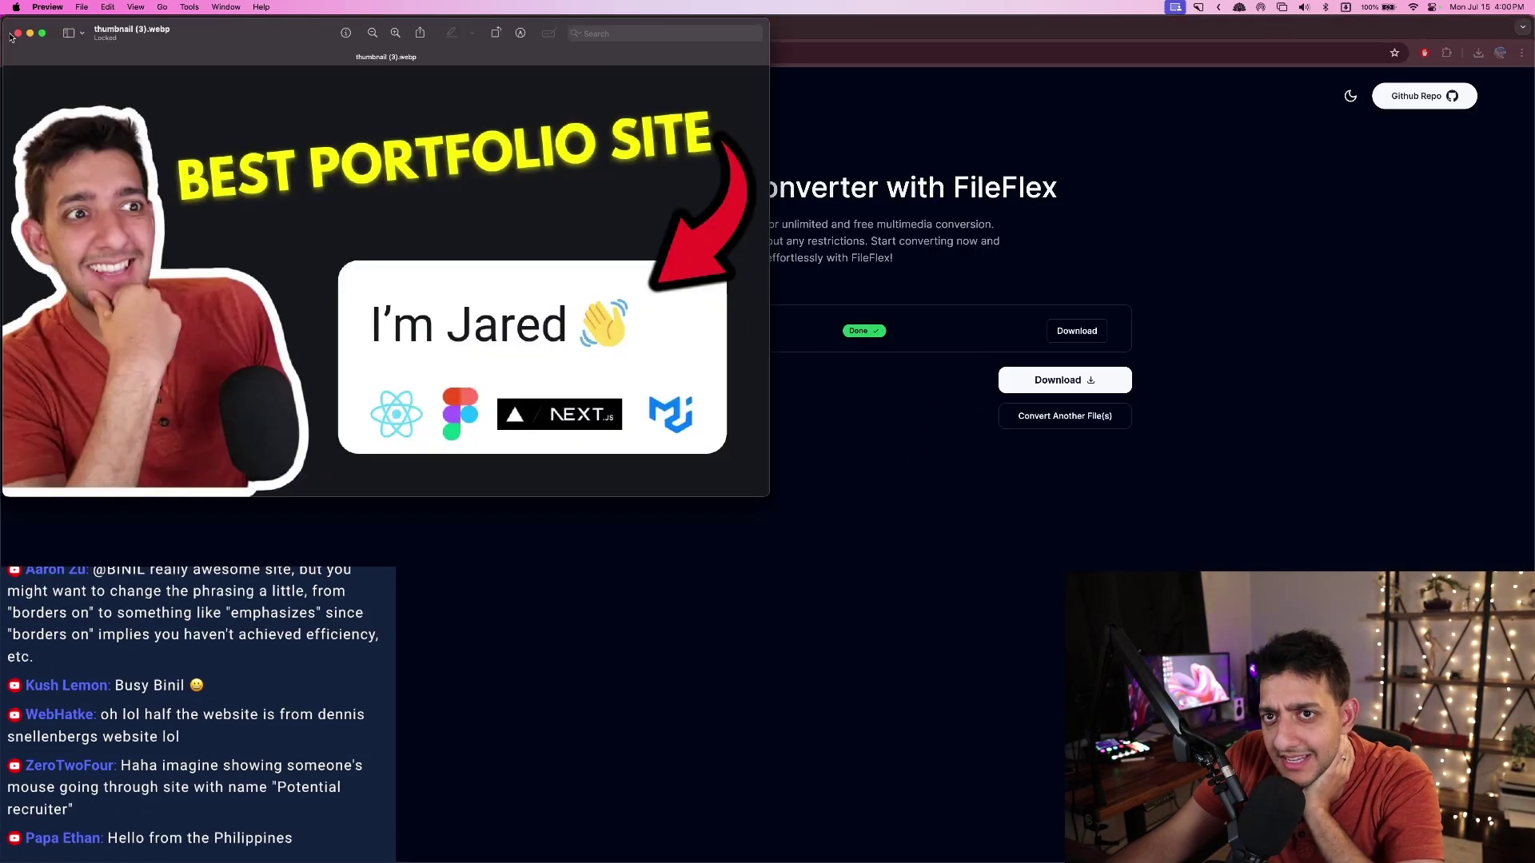
left_click(16, 33)
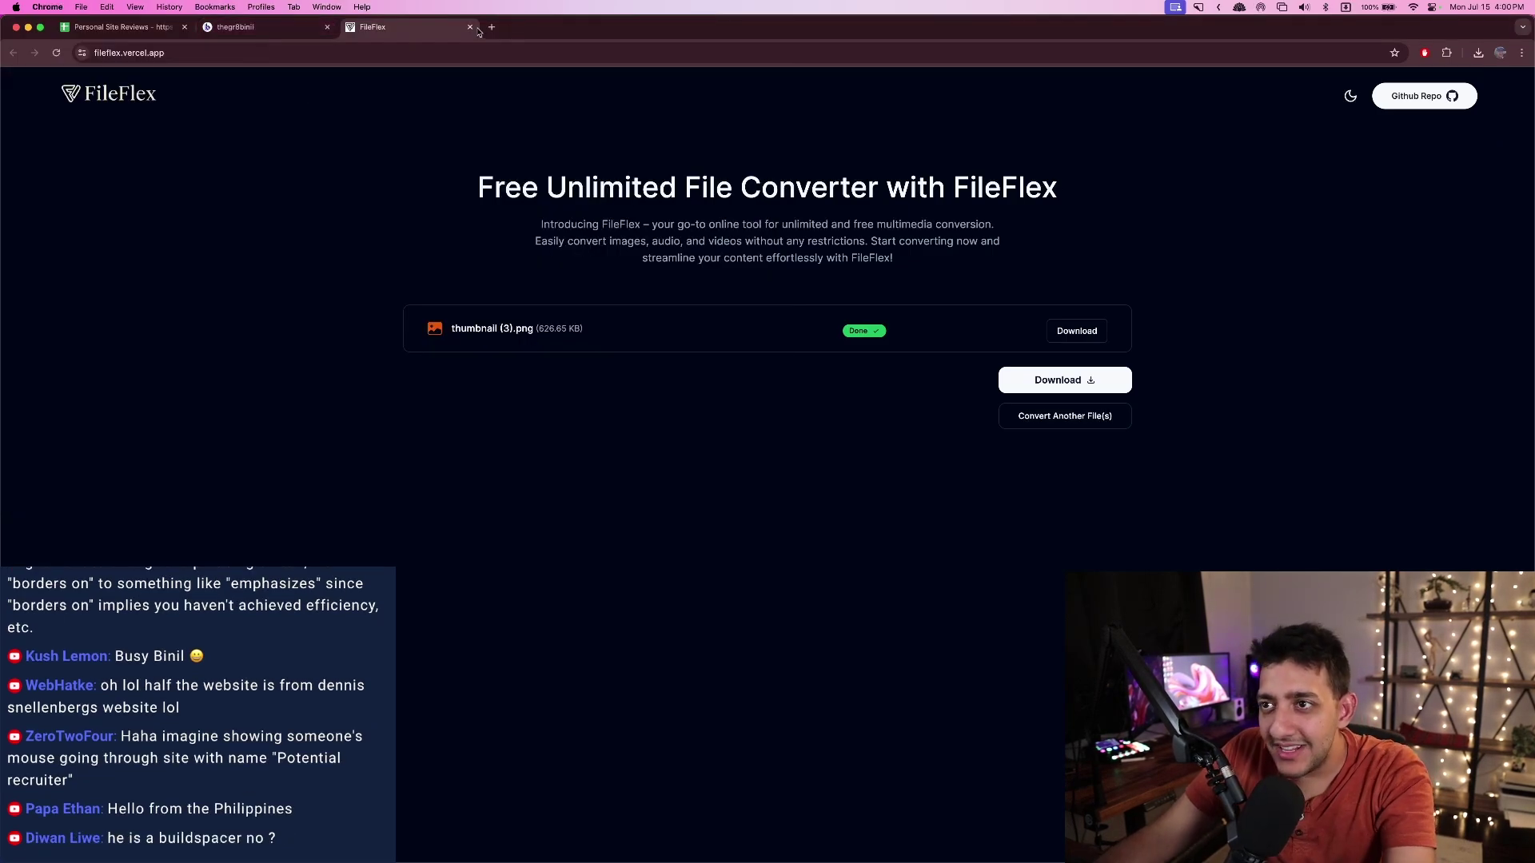
- Search 'png to webp', open CloudConvert's converter without choosing a file, and return to FileFlex
left_click(492, 27)
type("p")
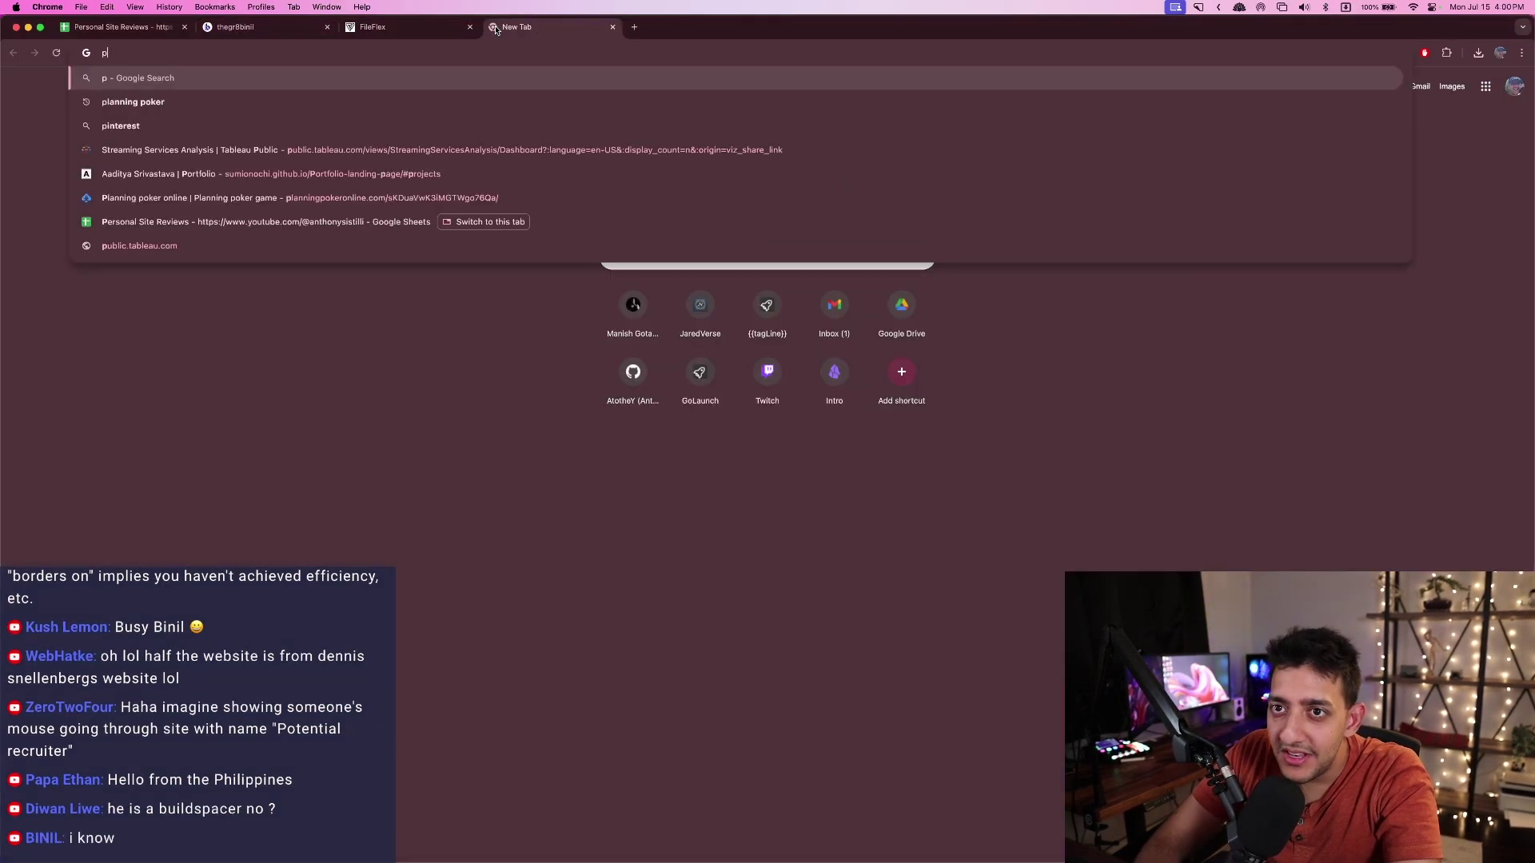
type("ng to webp")
key("Return")
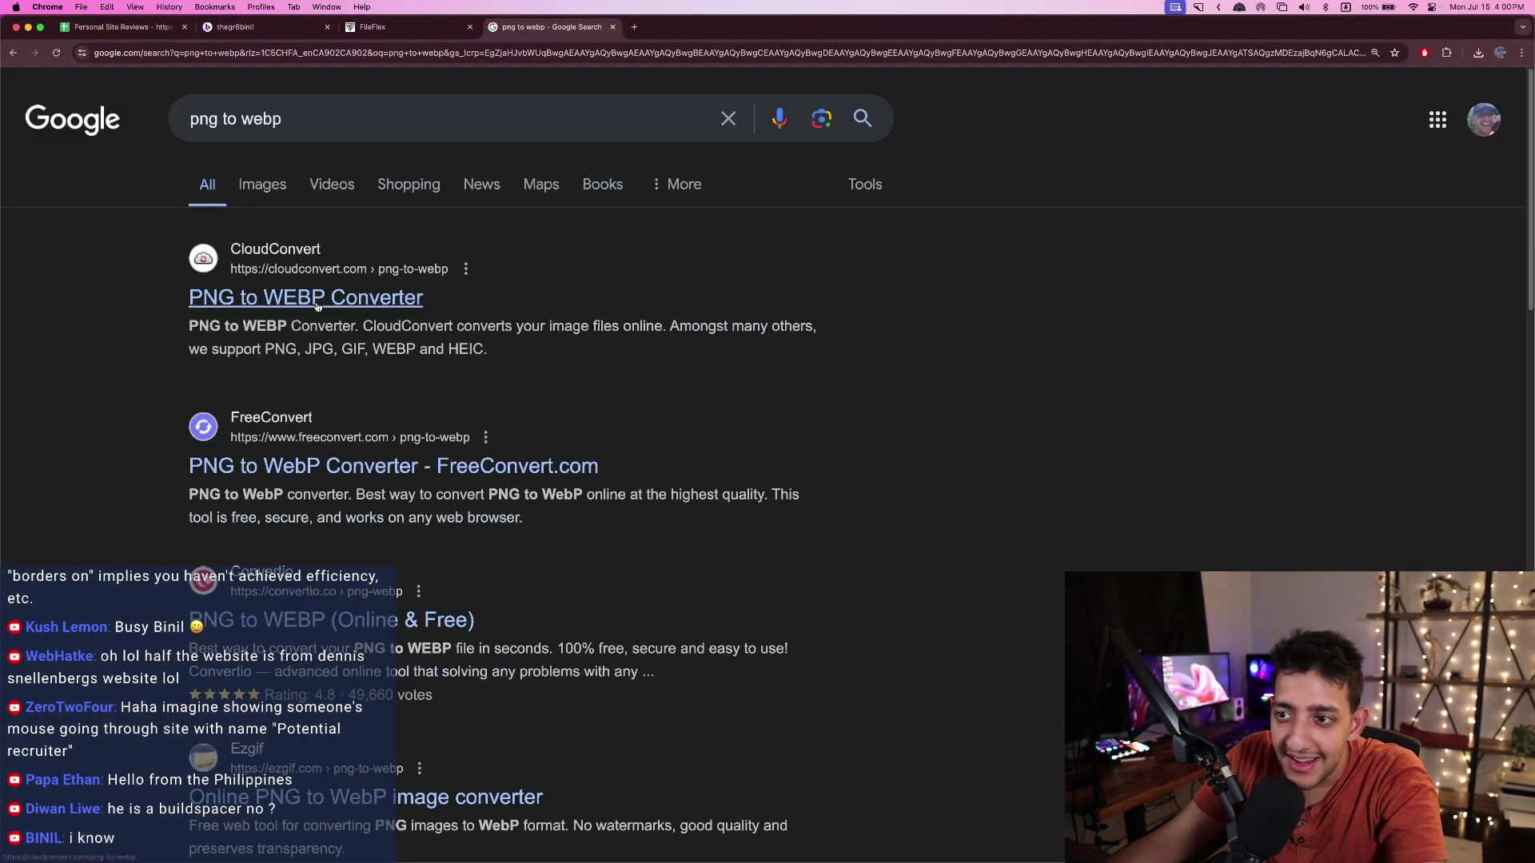
left_click(317, 302)
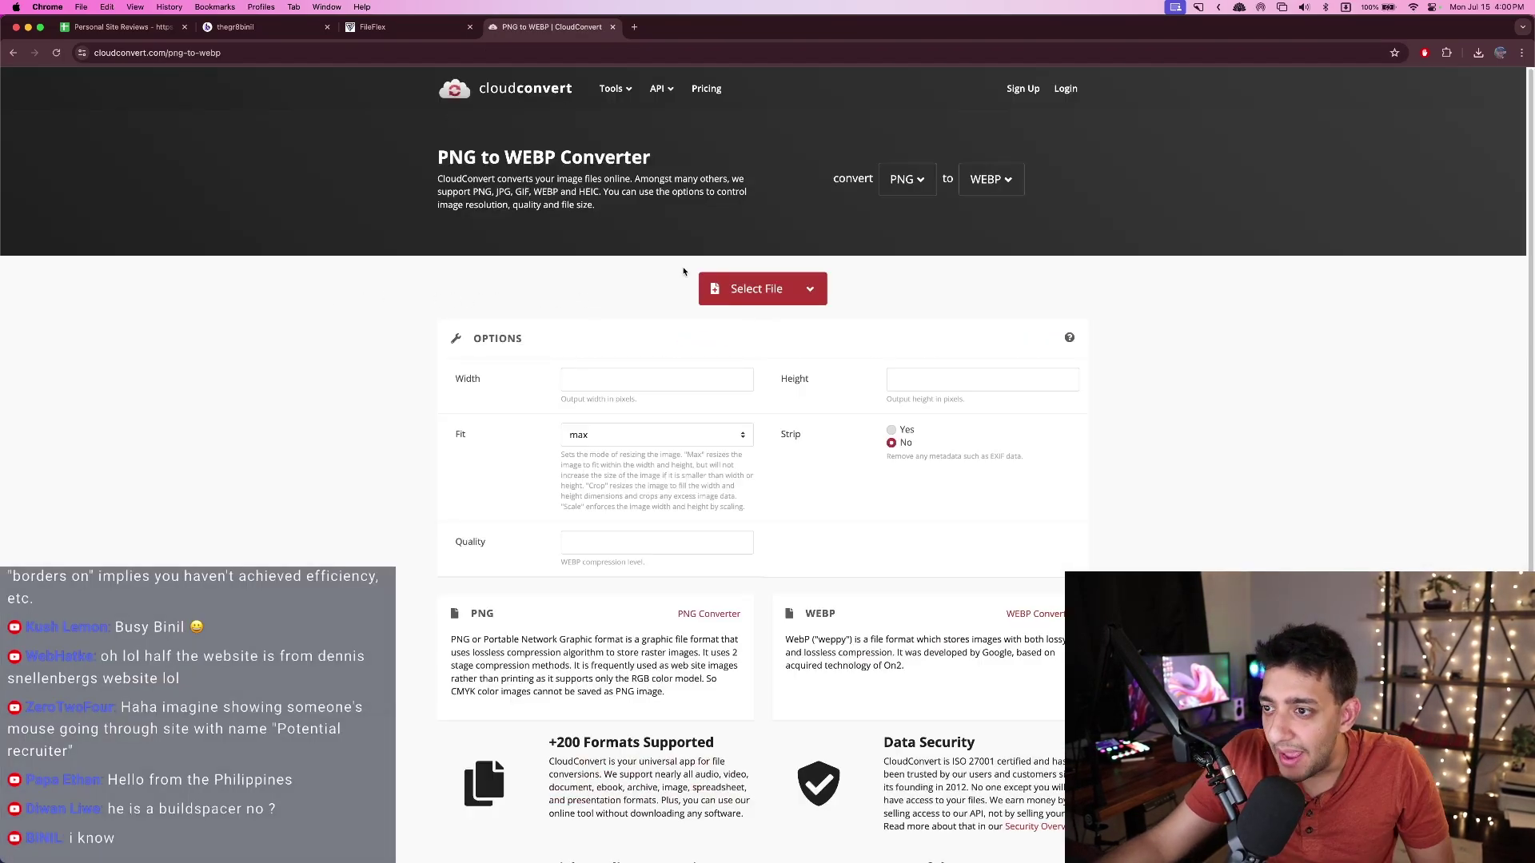
left_click(745, 297)
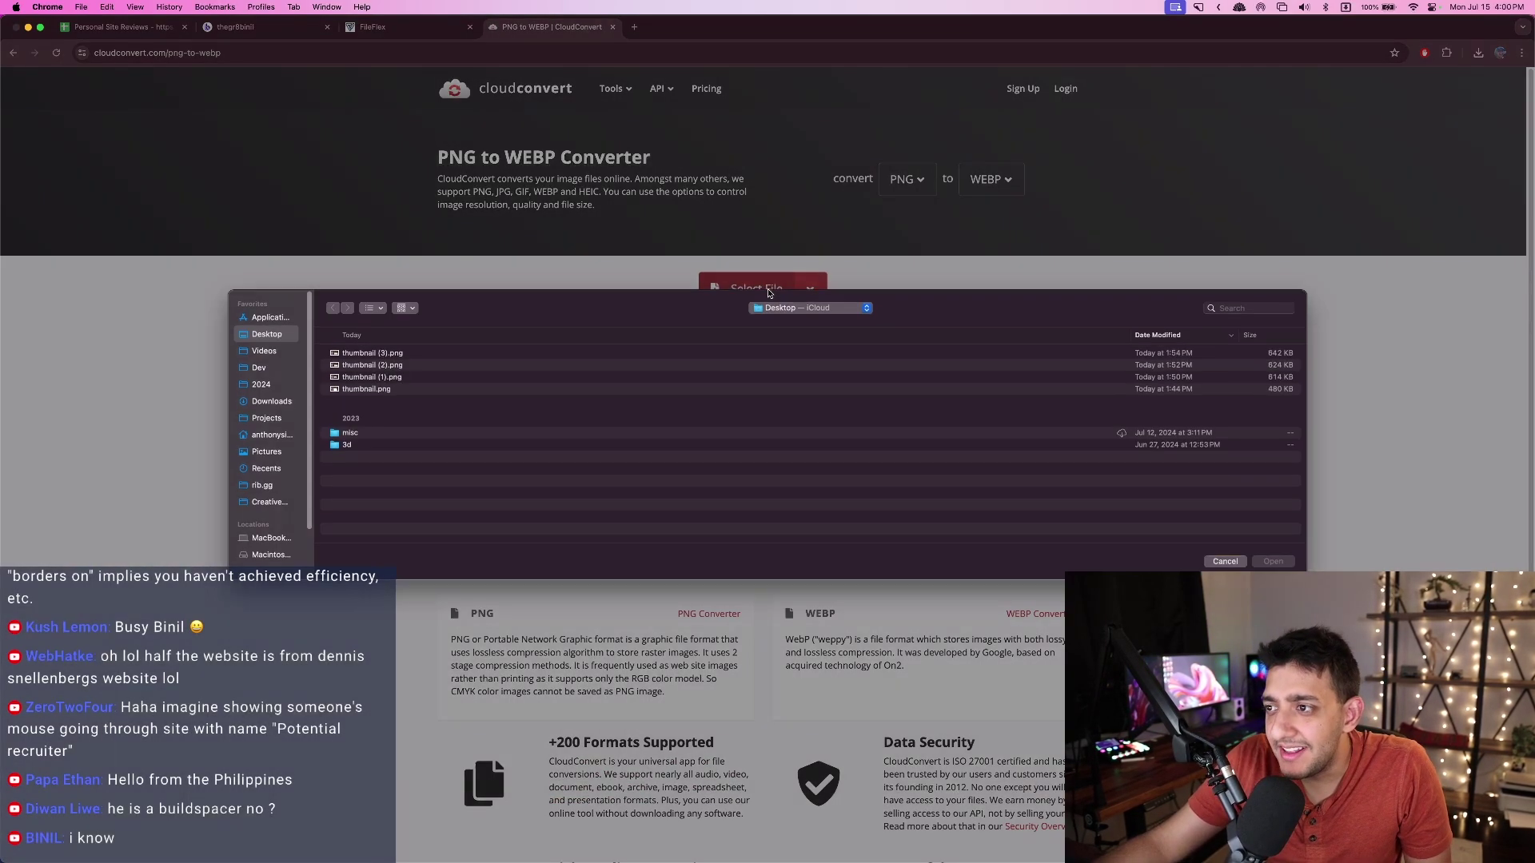
left_click(1225, 565)
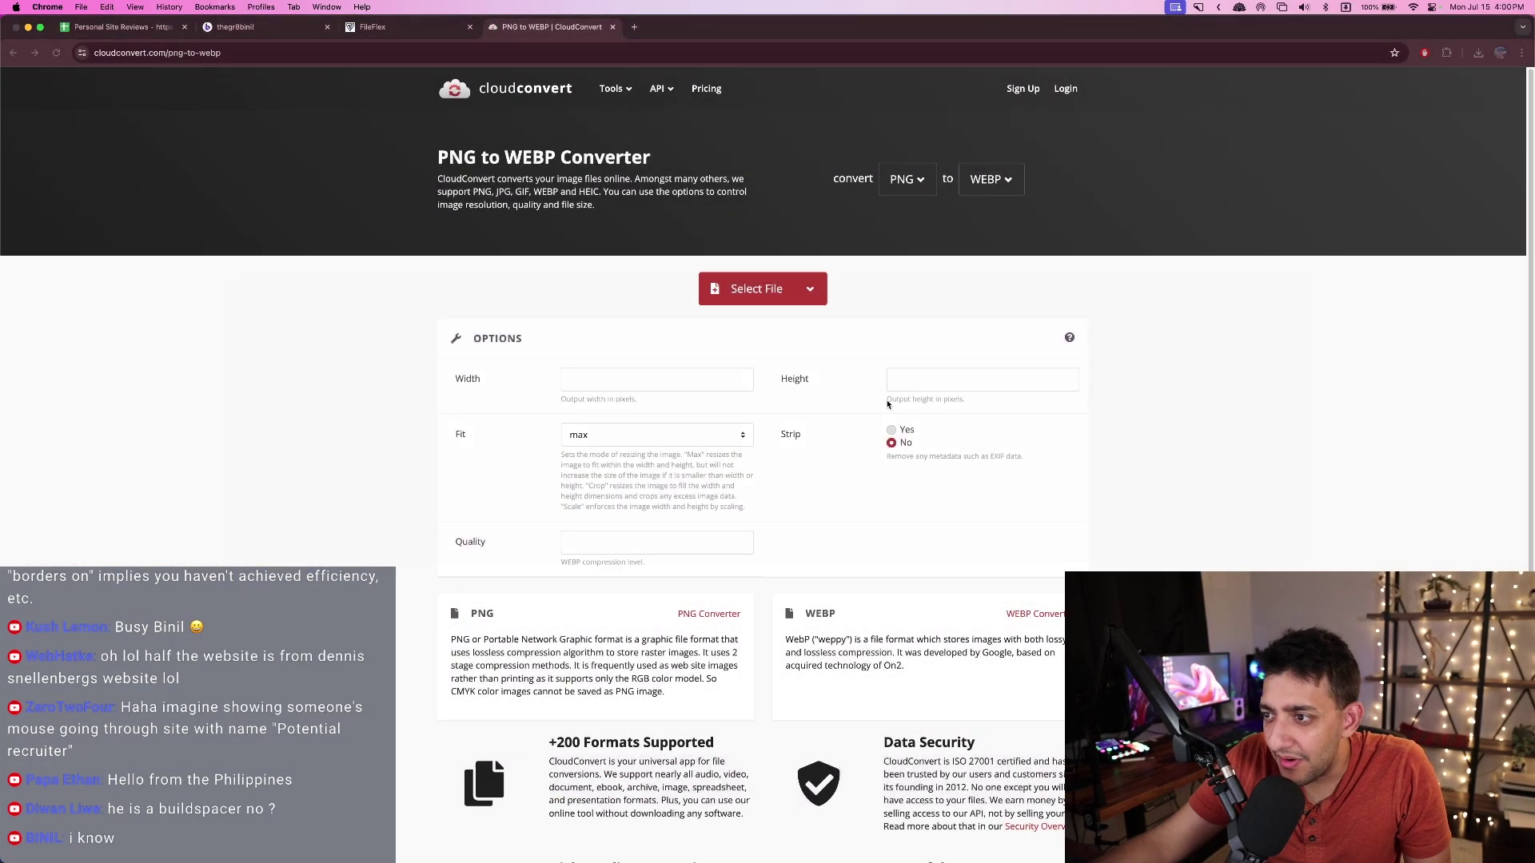
left_click(240, 27)
left_click(372, 29)
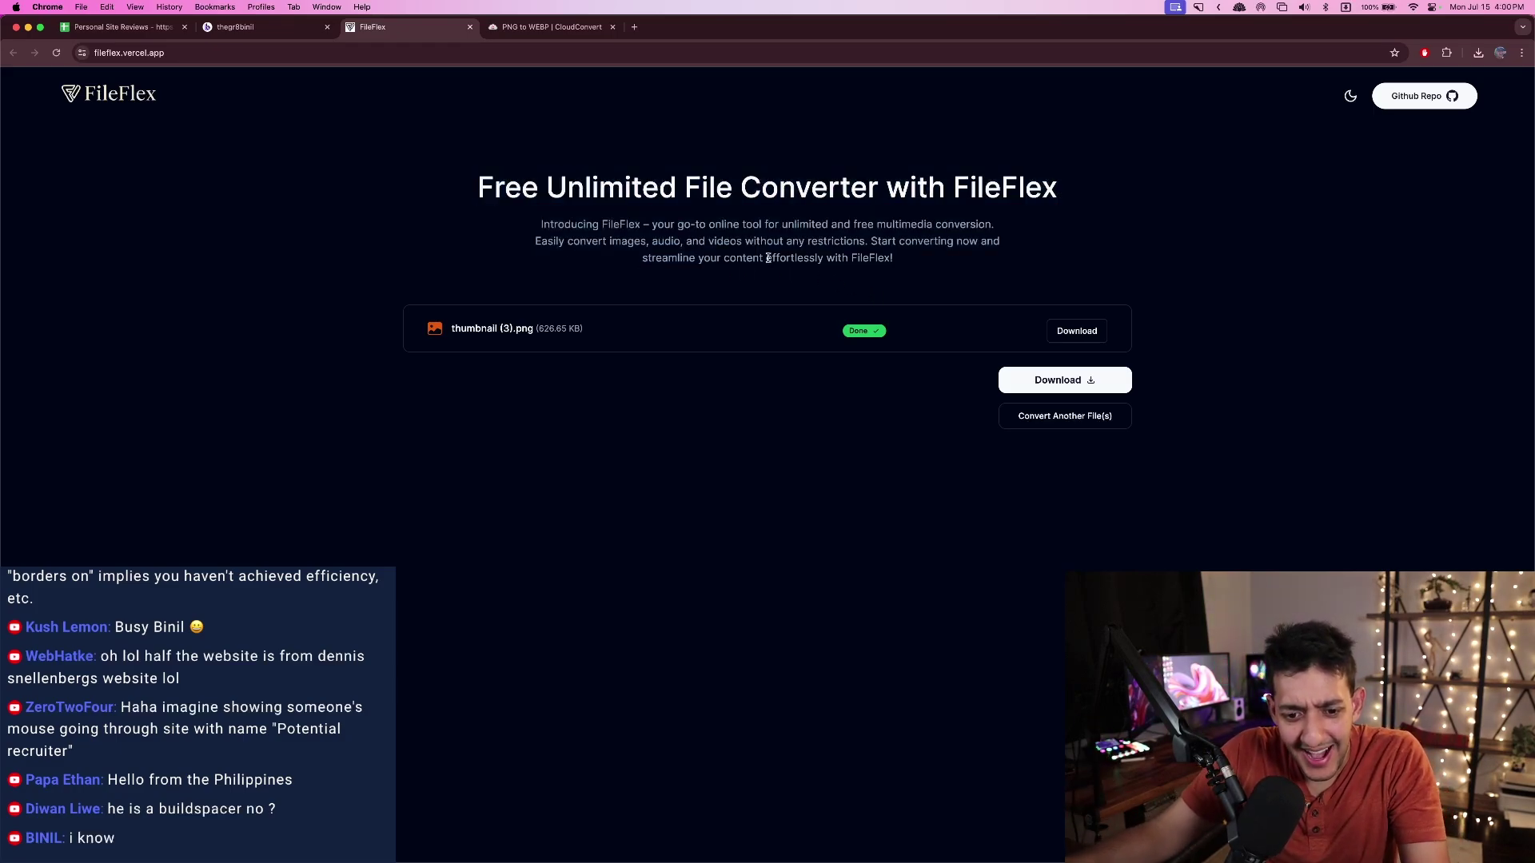
- Fork the FileFlex GitHub repository into your own account
left_click(1423, 96)
left_click(993, 148)
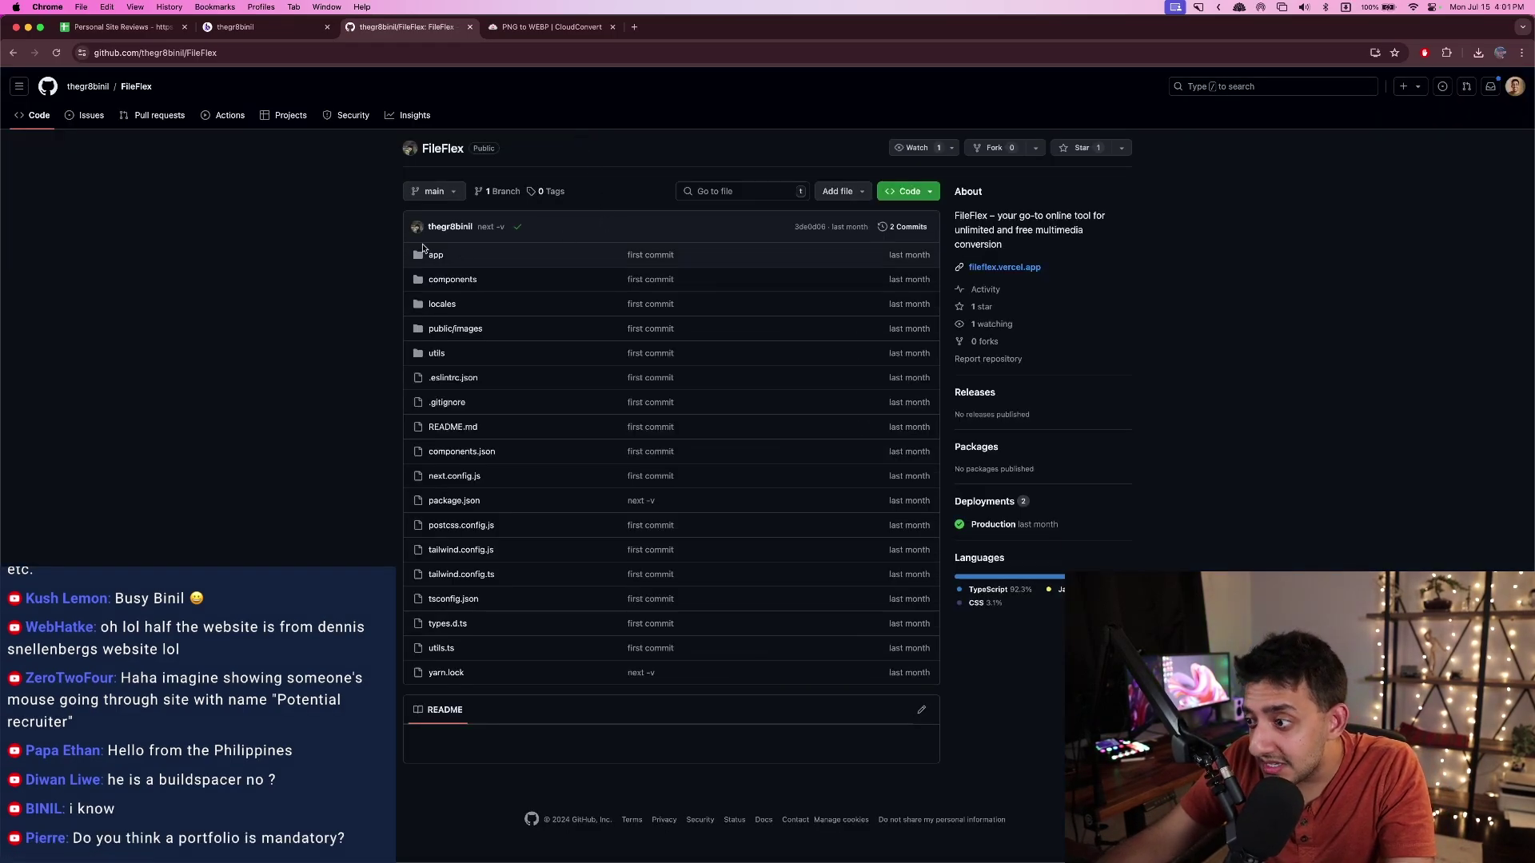
left_click(945, 468)
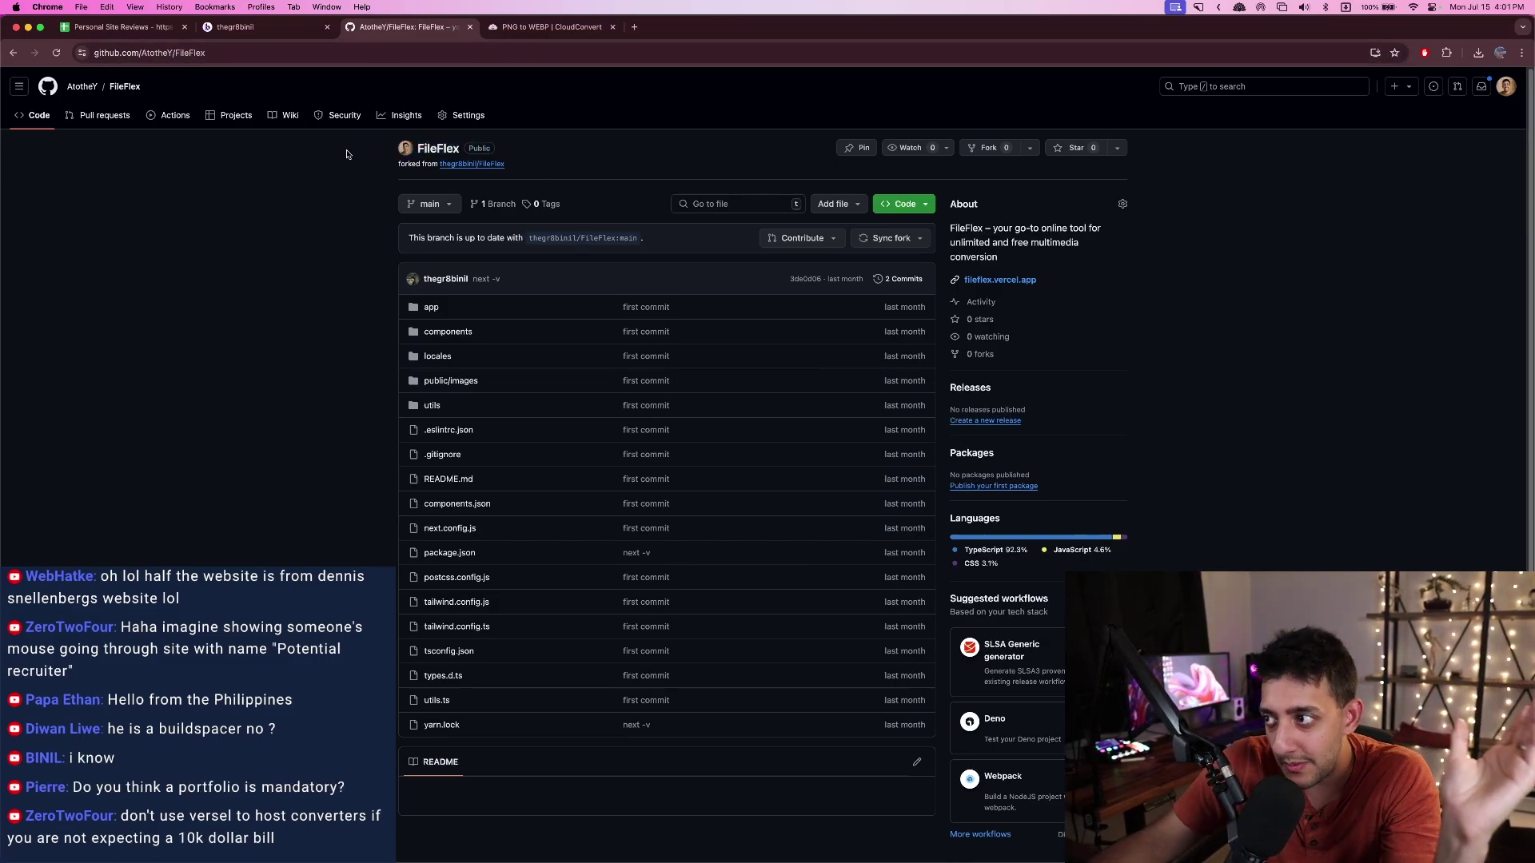
- Select thegr8binil.me's intro text, then return to the Personal Site Reviews spreadsheet
key("ctrl+shift+Tab")
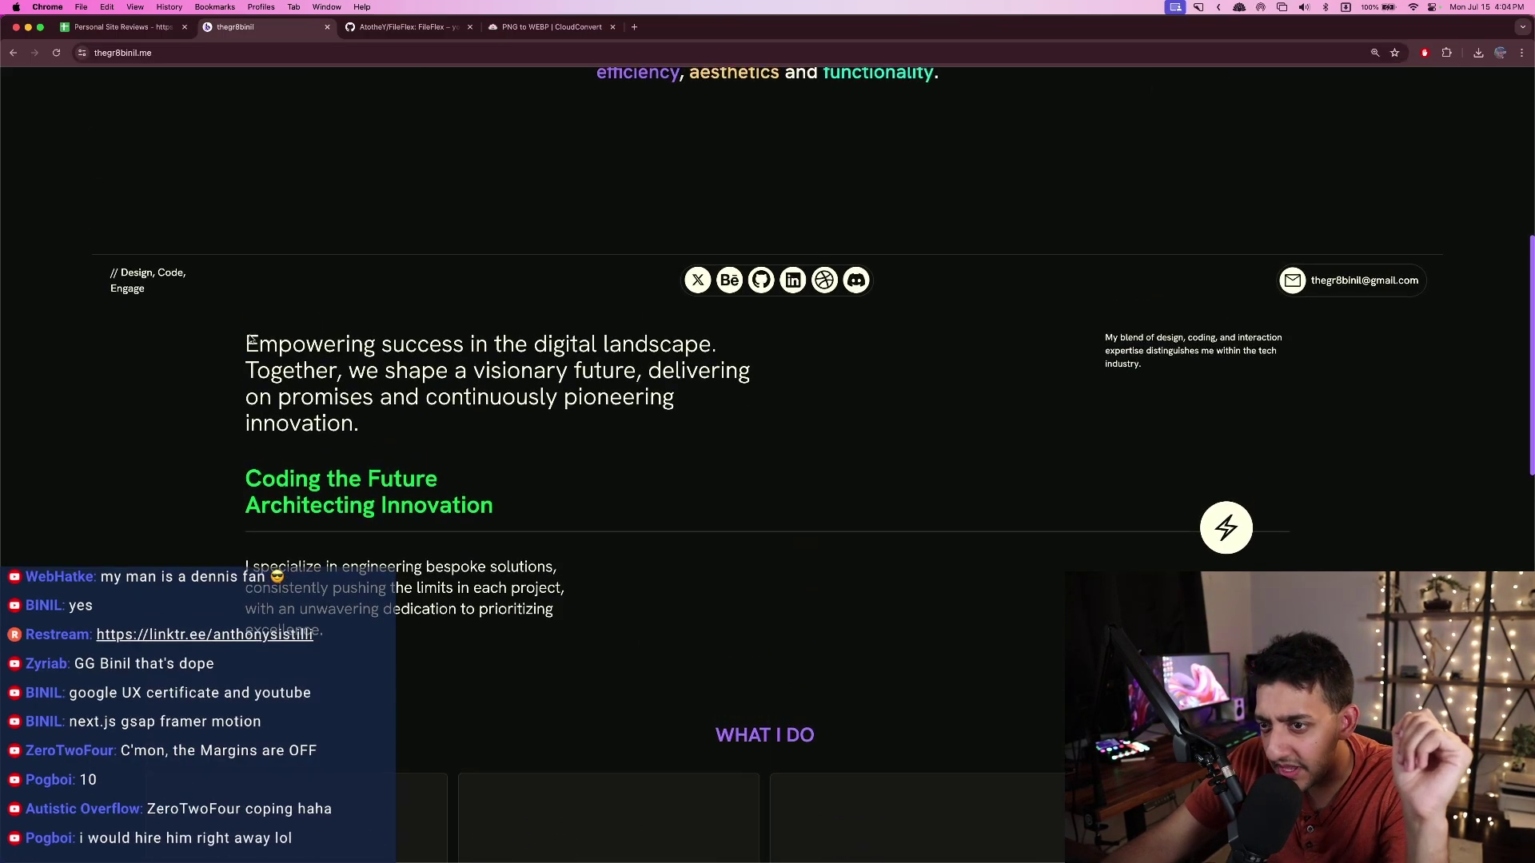
left_click_drag(248, 336, 323, 632)
left_click(250, 344)
left_click(348, 315)
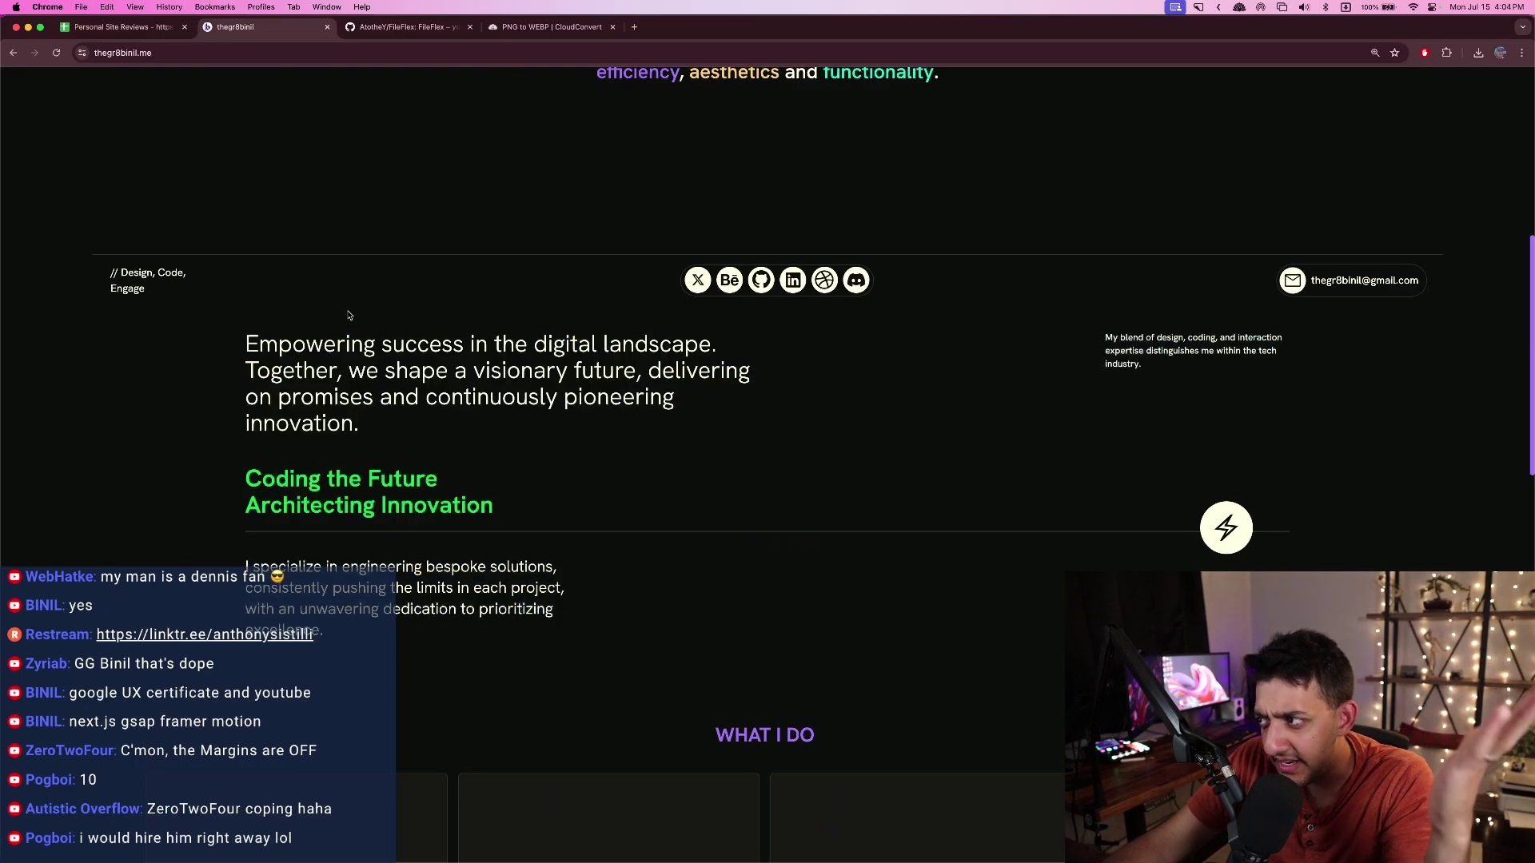
left_click(164, 26)
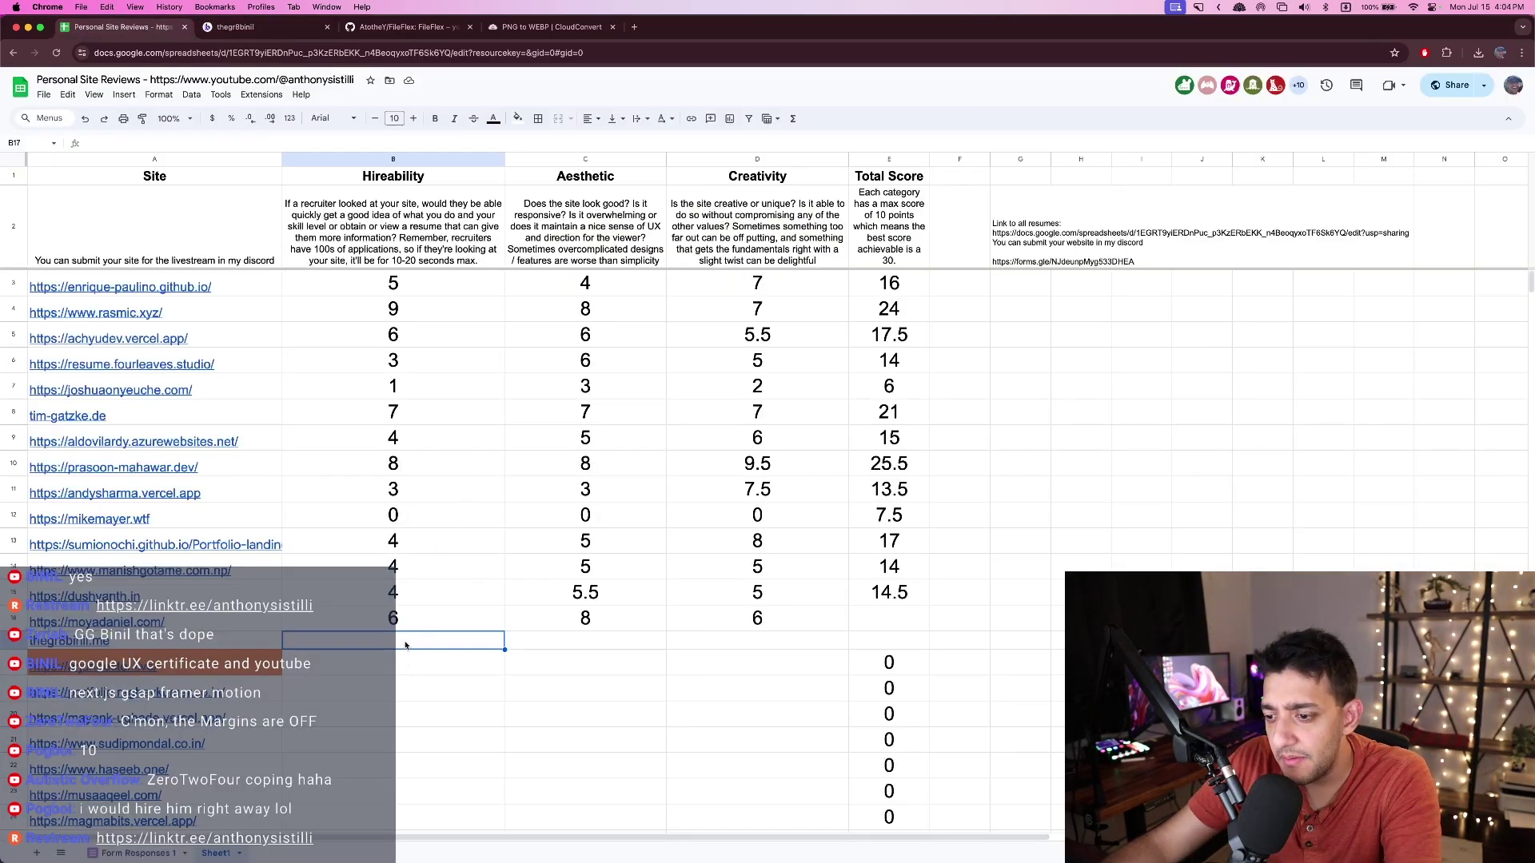
- Set row 17's Hireability score to 9, replacing the initial 8, and move among the score cells
type("8")
key("Tab")
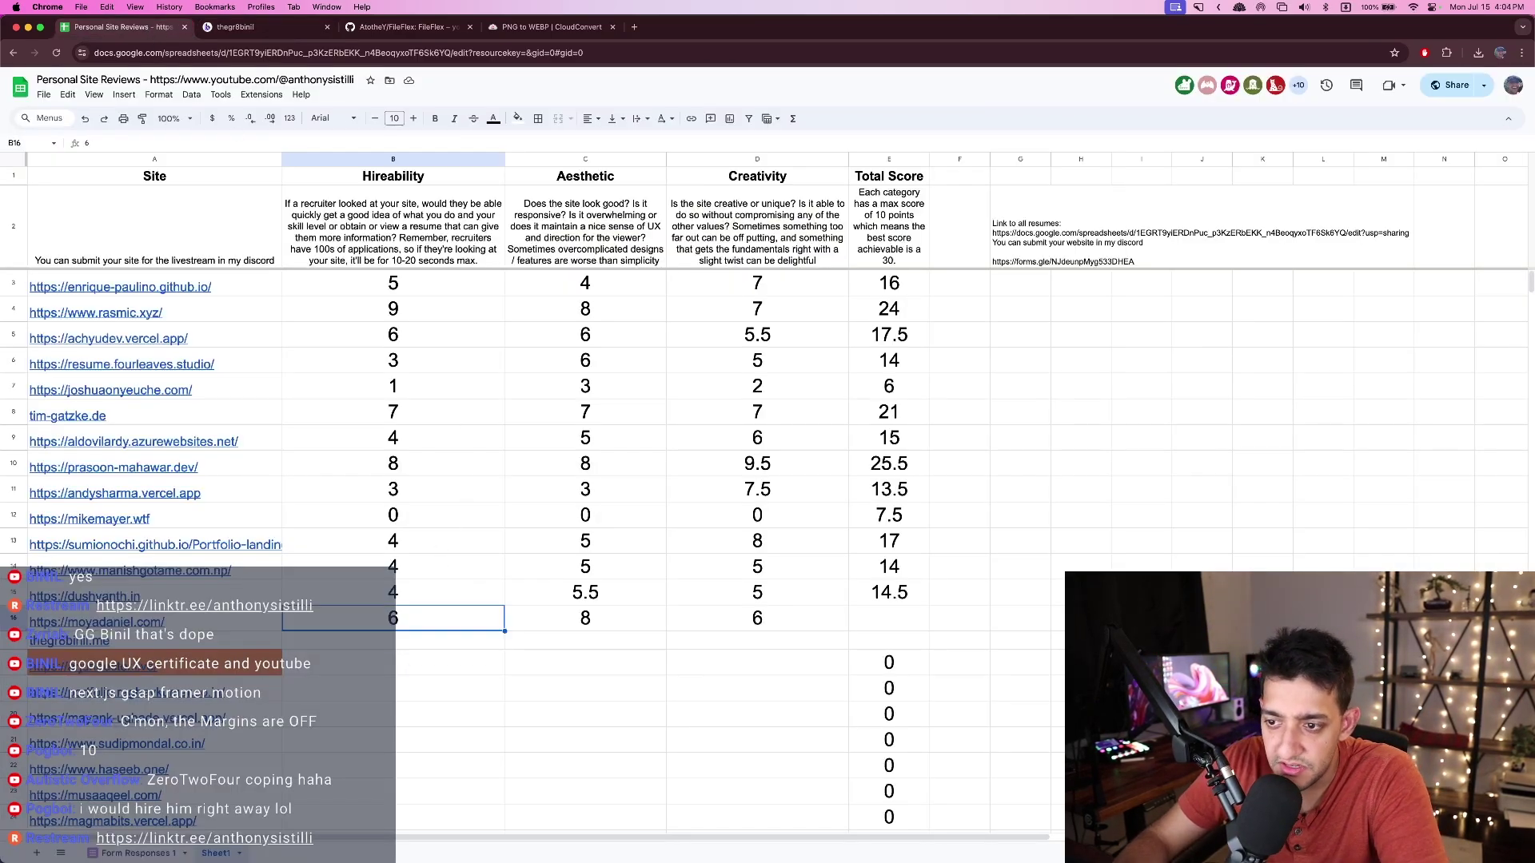
left_click(449, 634)
type("9")
key("Return")
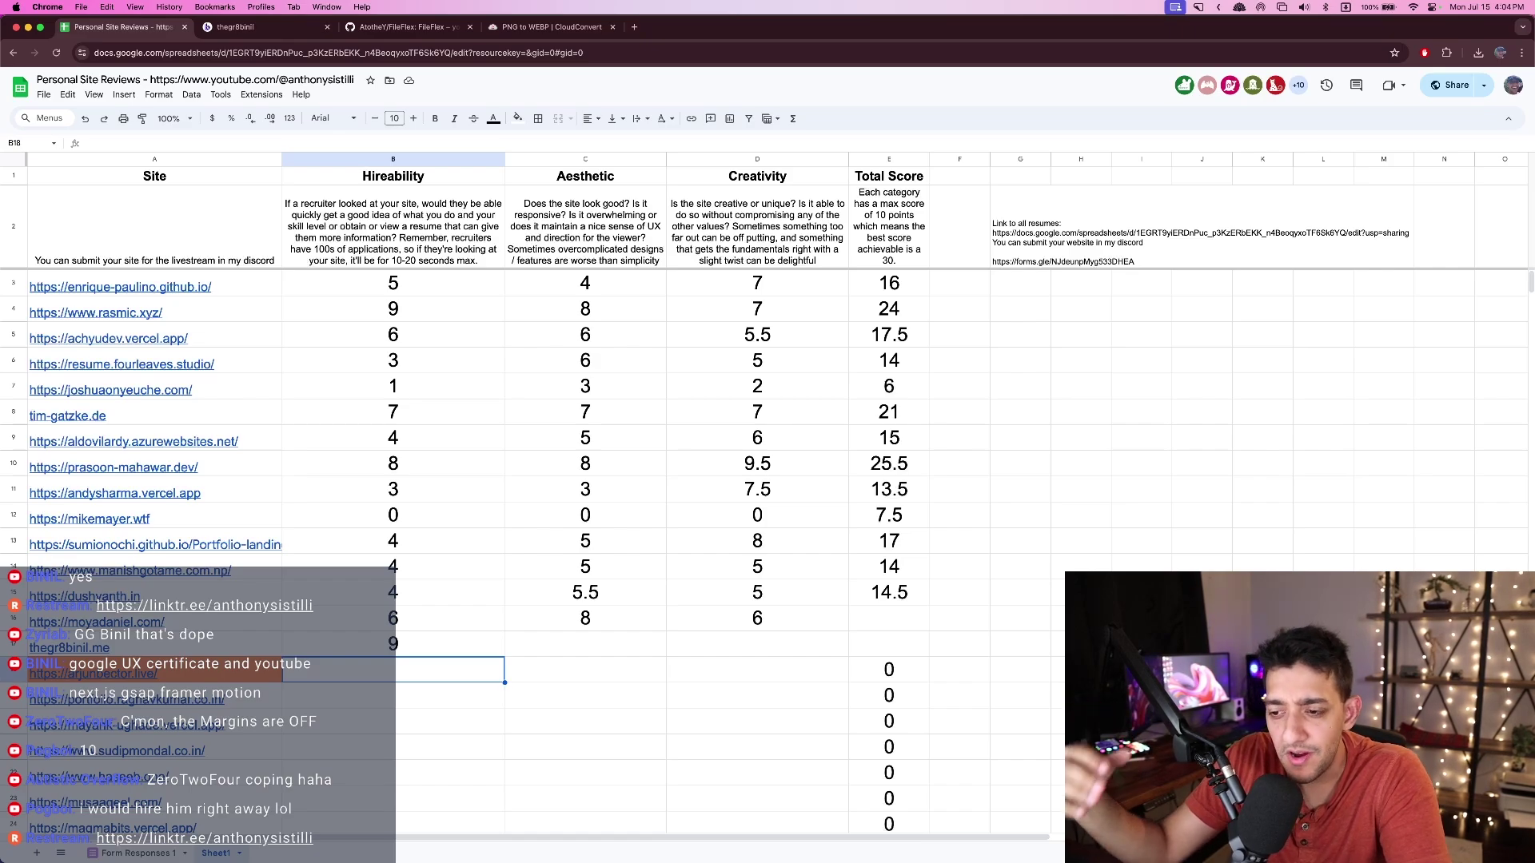
left_click(573, 652)
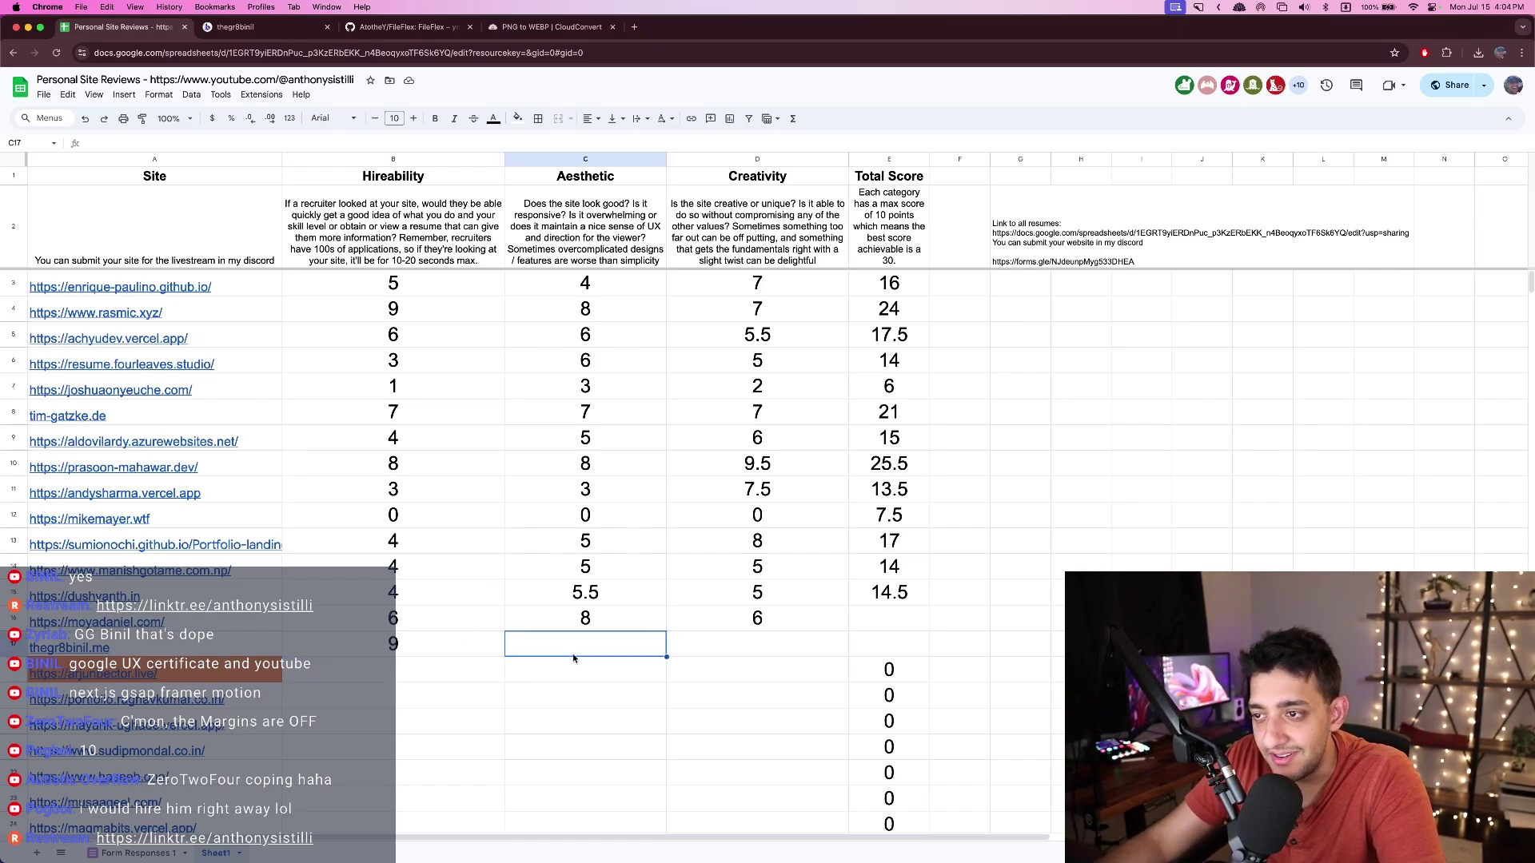
key("Left")
key("super+Right")
key("super+Left")
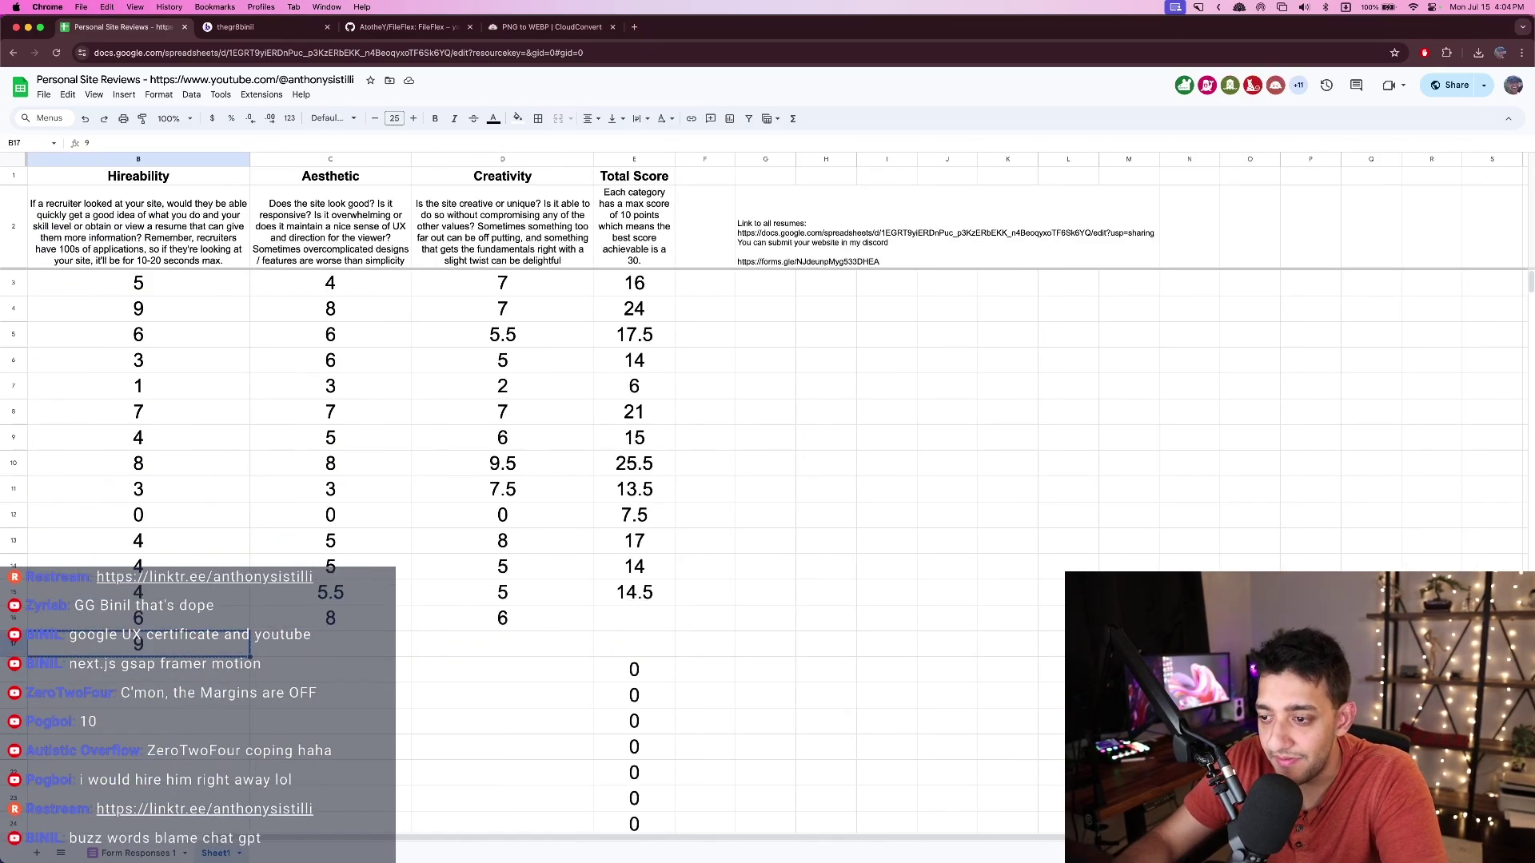
key("Right")
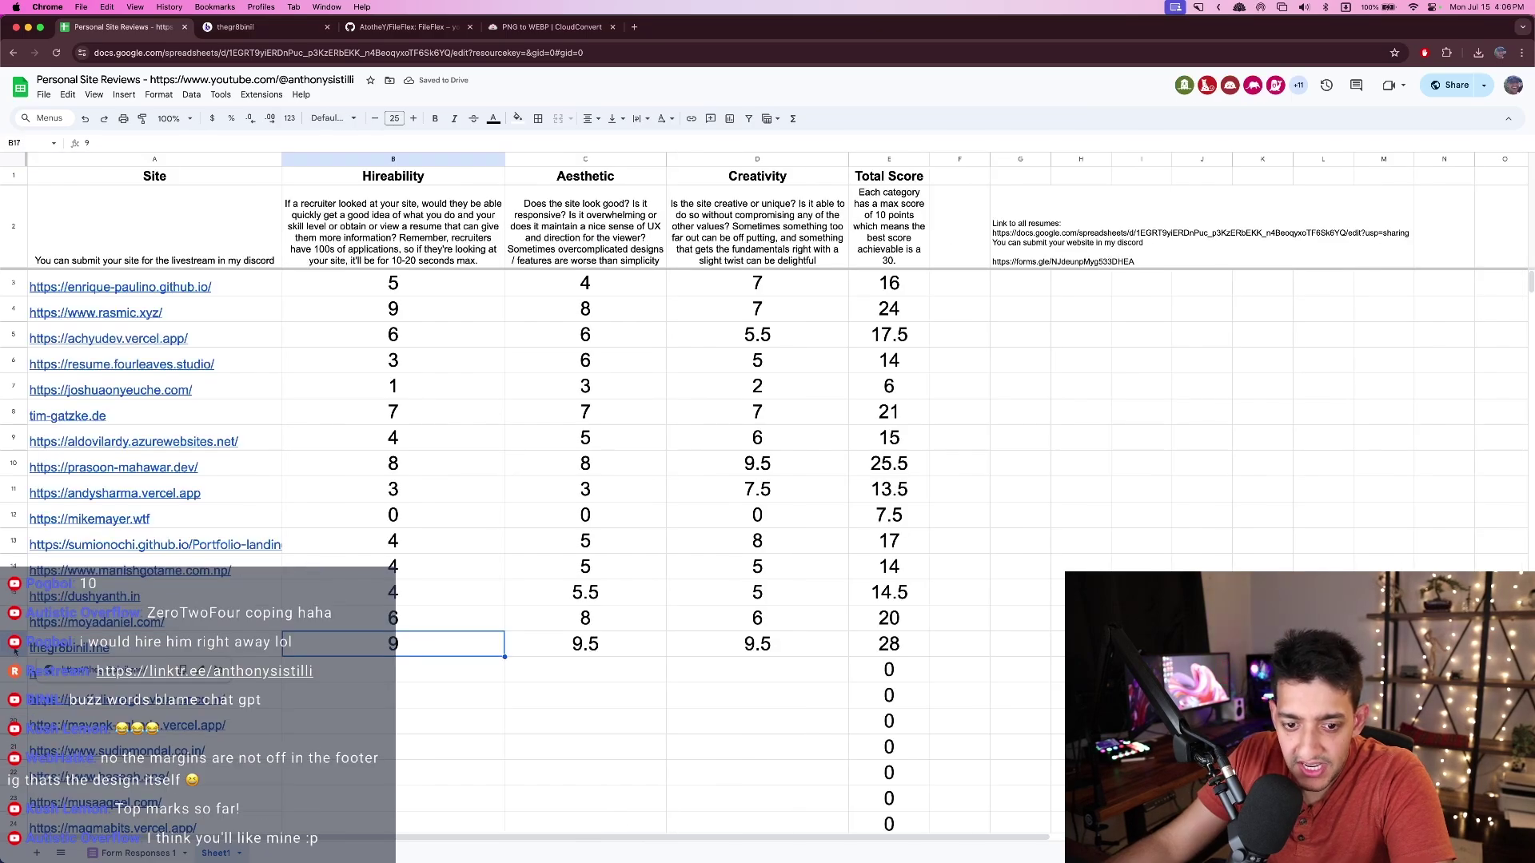
- Note row 17 as 'Streamer Favorite of the day' in column F and paste the site URLs into column I
left_click(14, 649)
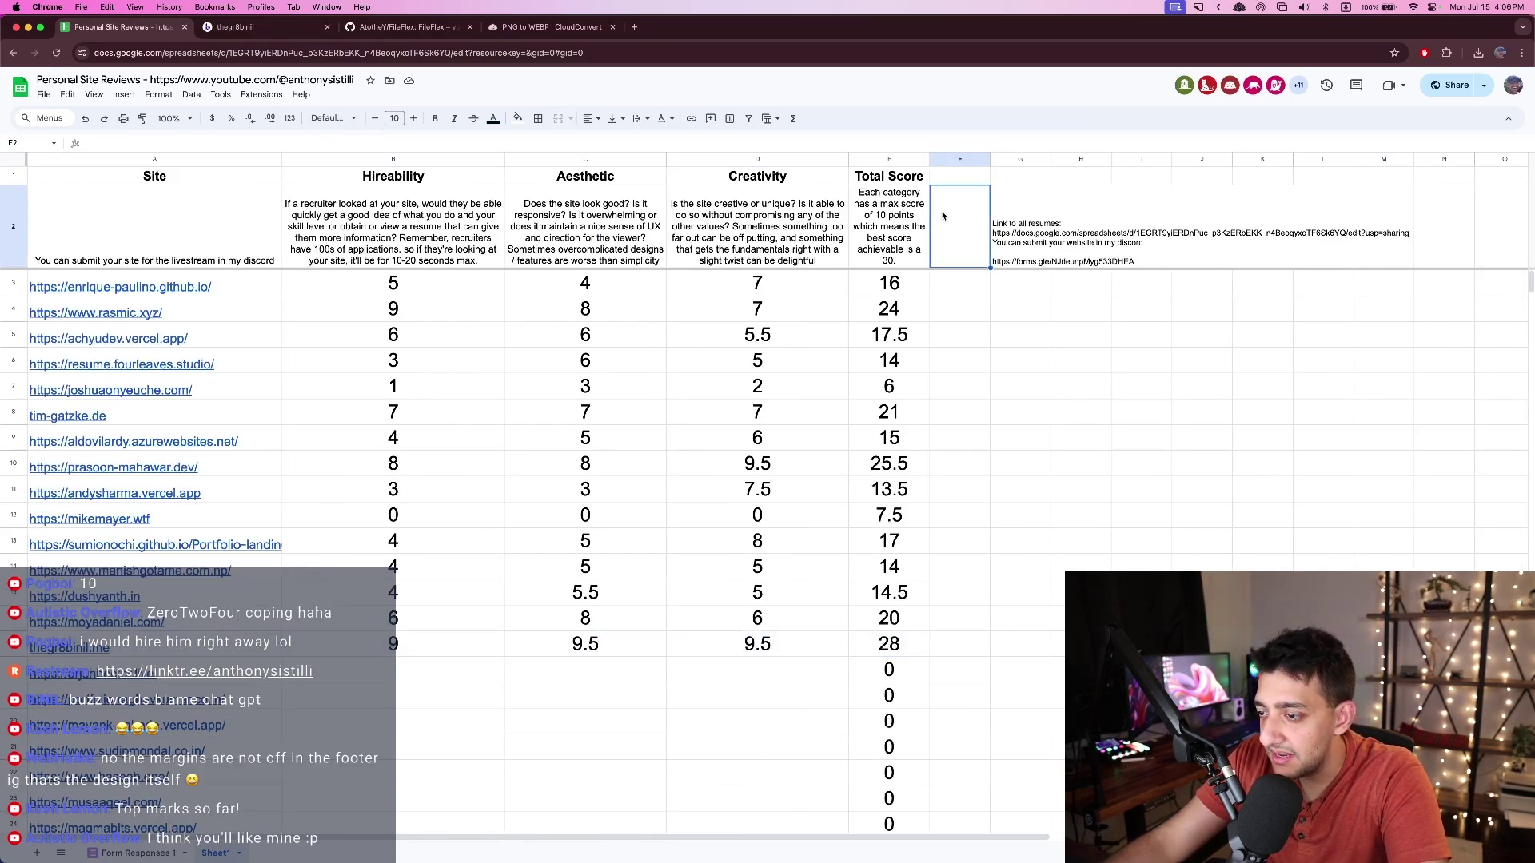
left_click(963, 643)
type("Streamer Favorite")
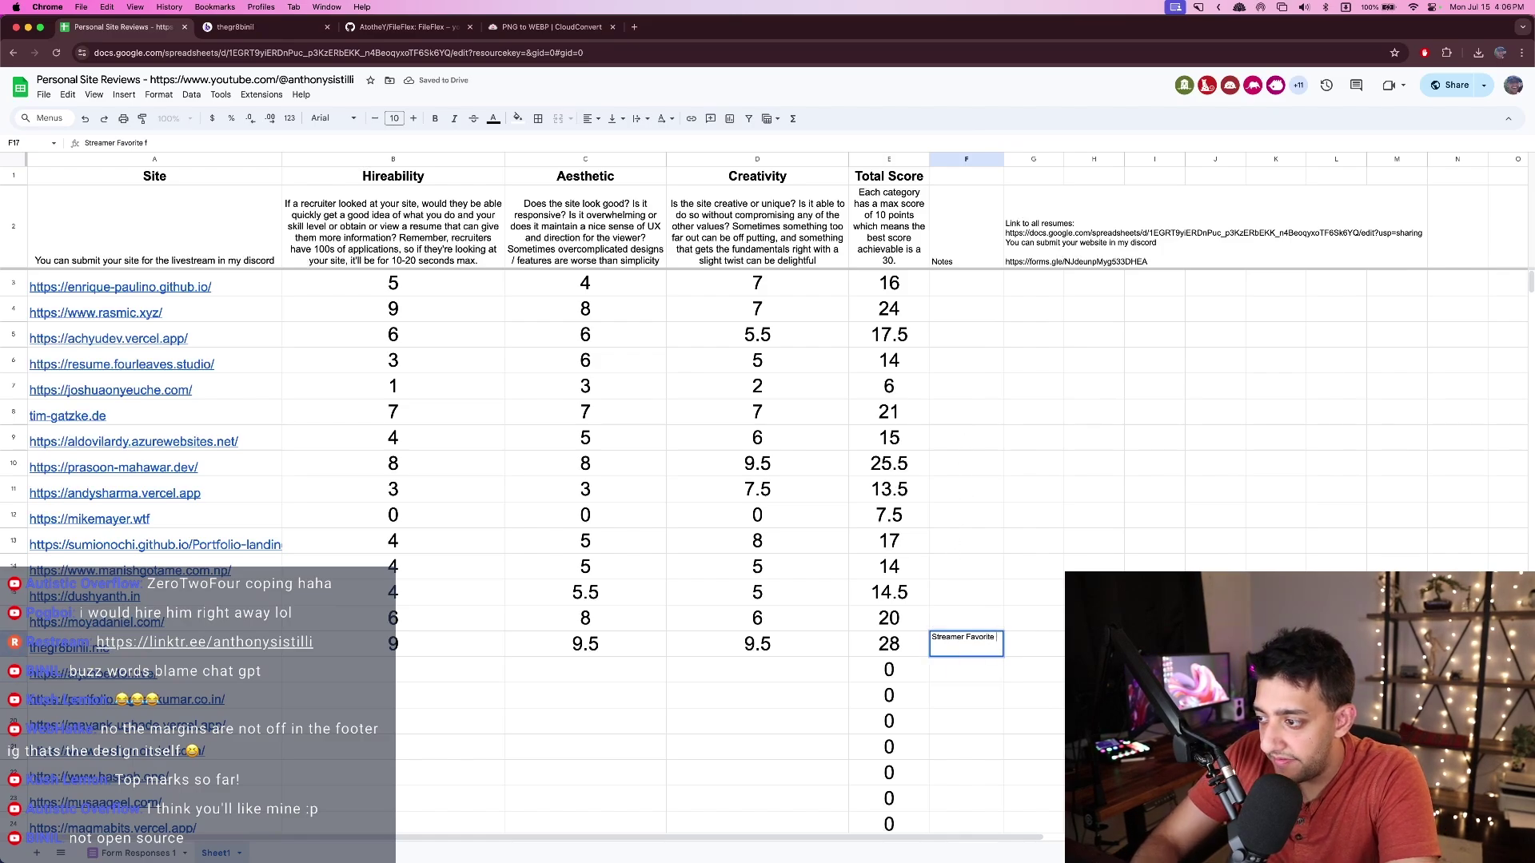
type(" of the day")
key("Return")
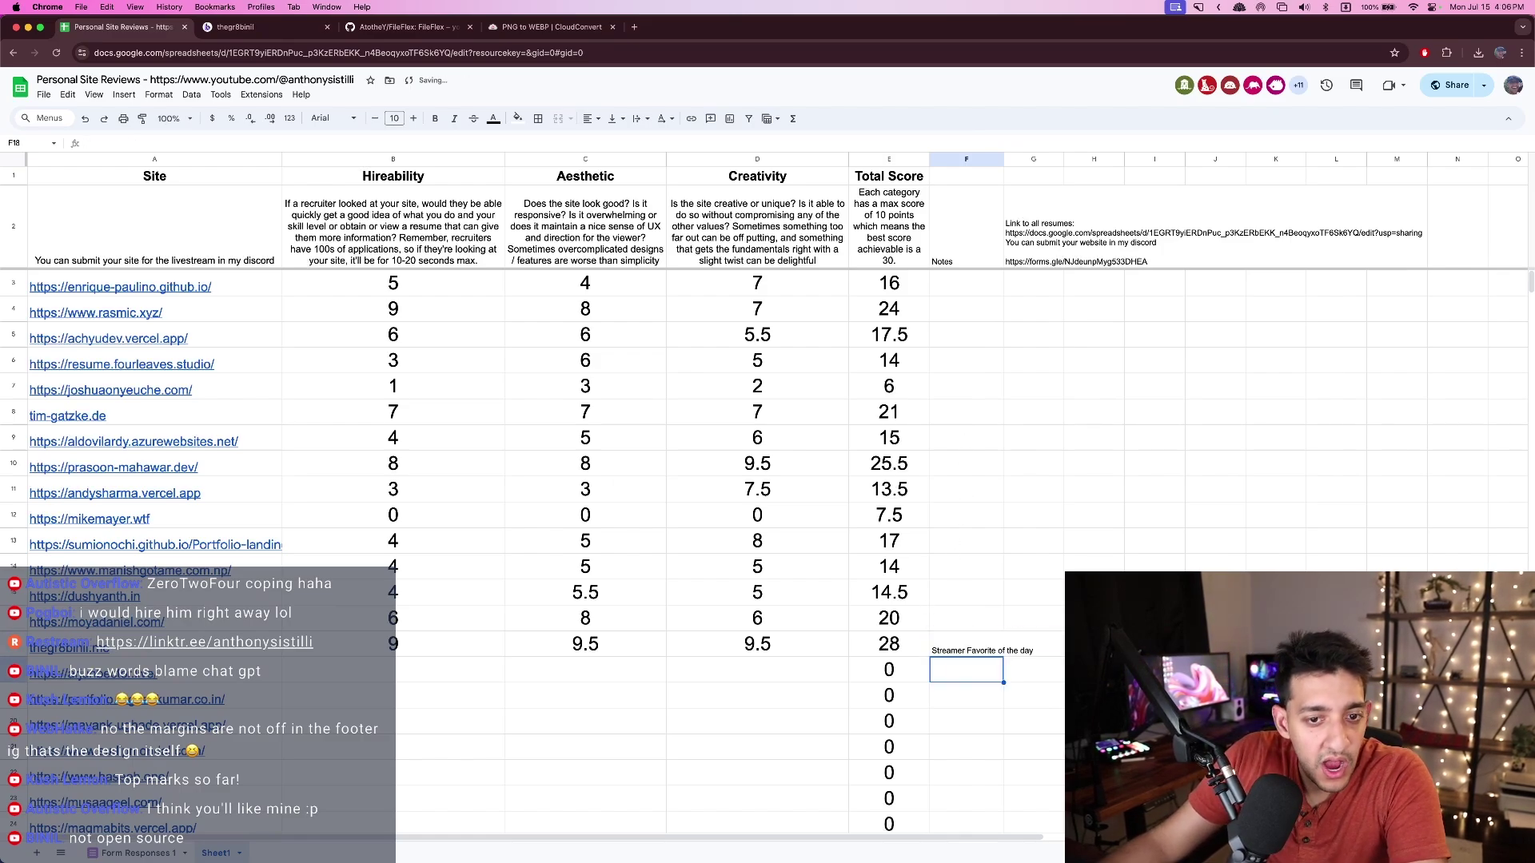
left_click(1213, 338)
type("https://www.rasmic.xyz/ https://prasoon-mahawar.dev/ thegr8binil.me https://moyadaniel.com/ tim-gatzke.de")
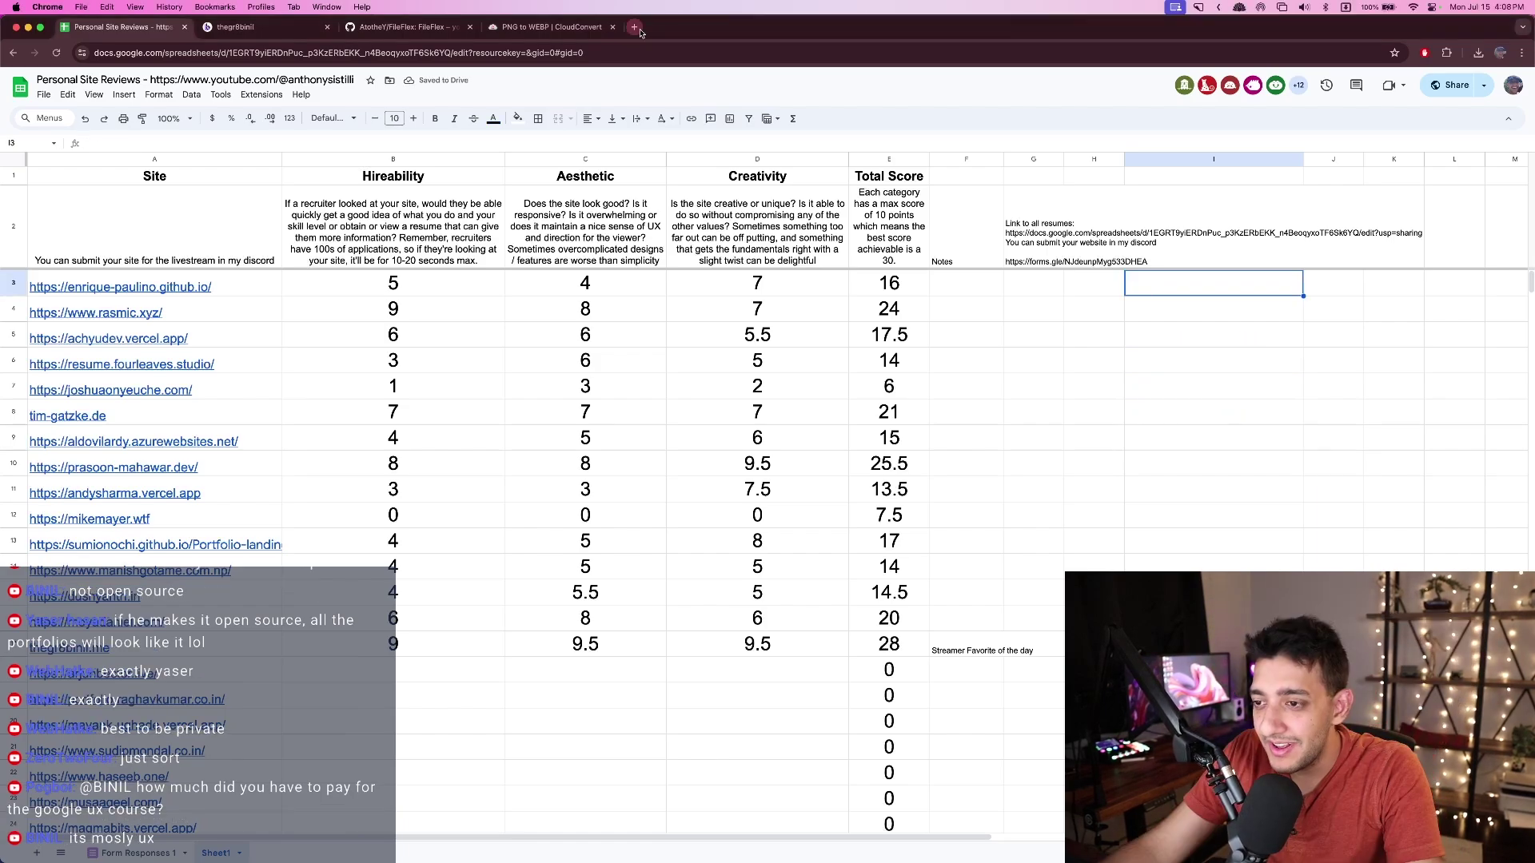
- Skim Product Hunt's badge article and the Cleanmock example, then close both
scroll(998, 553, "down", 5)
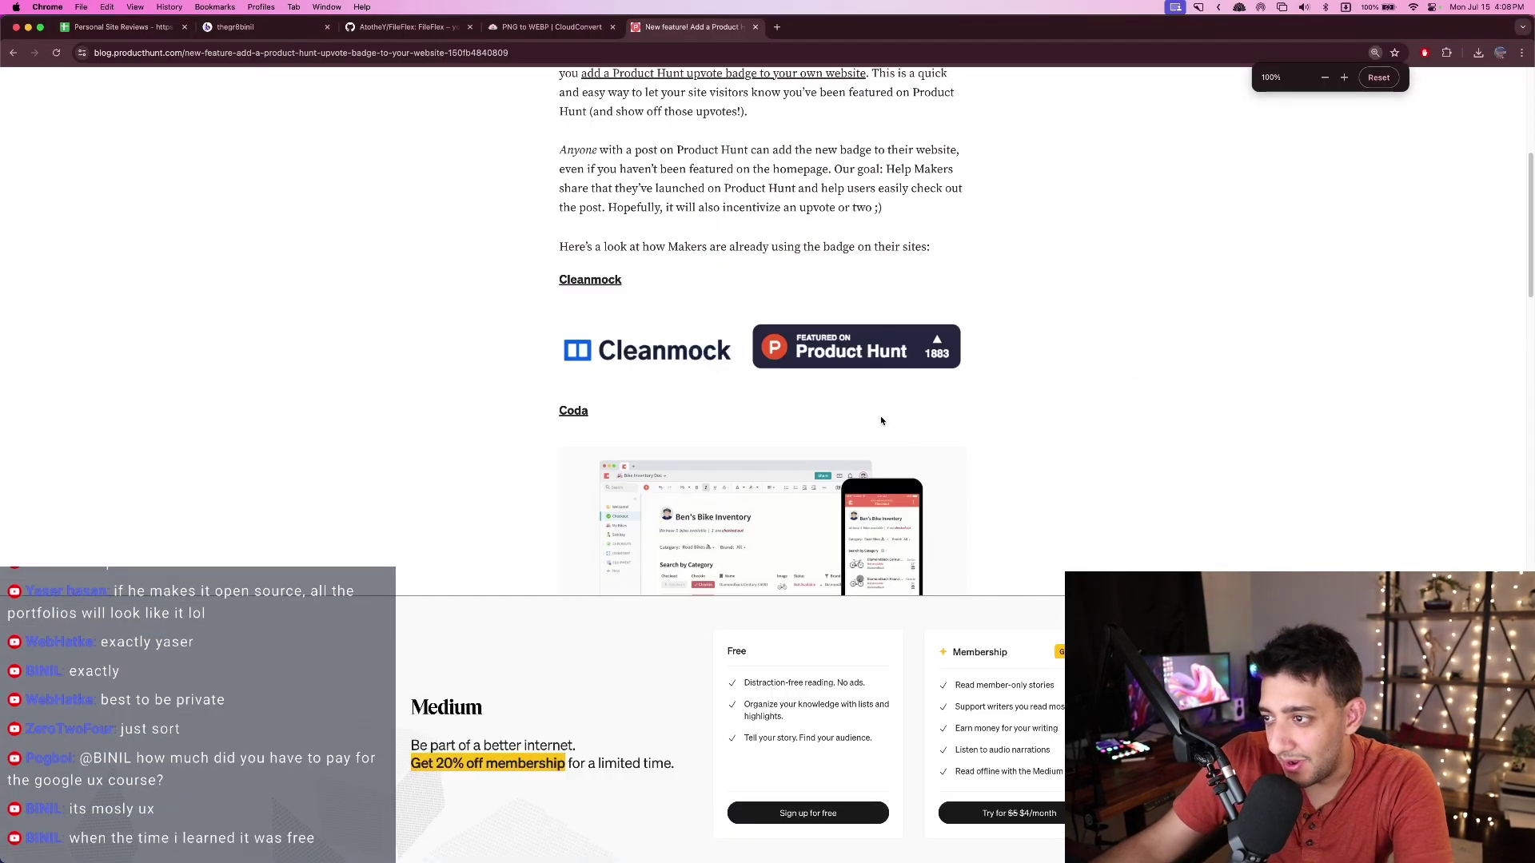
left_click(634, 302)
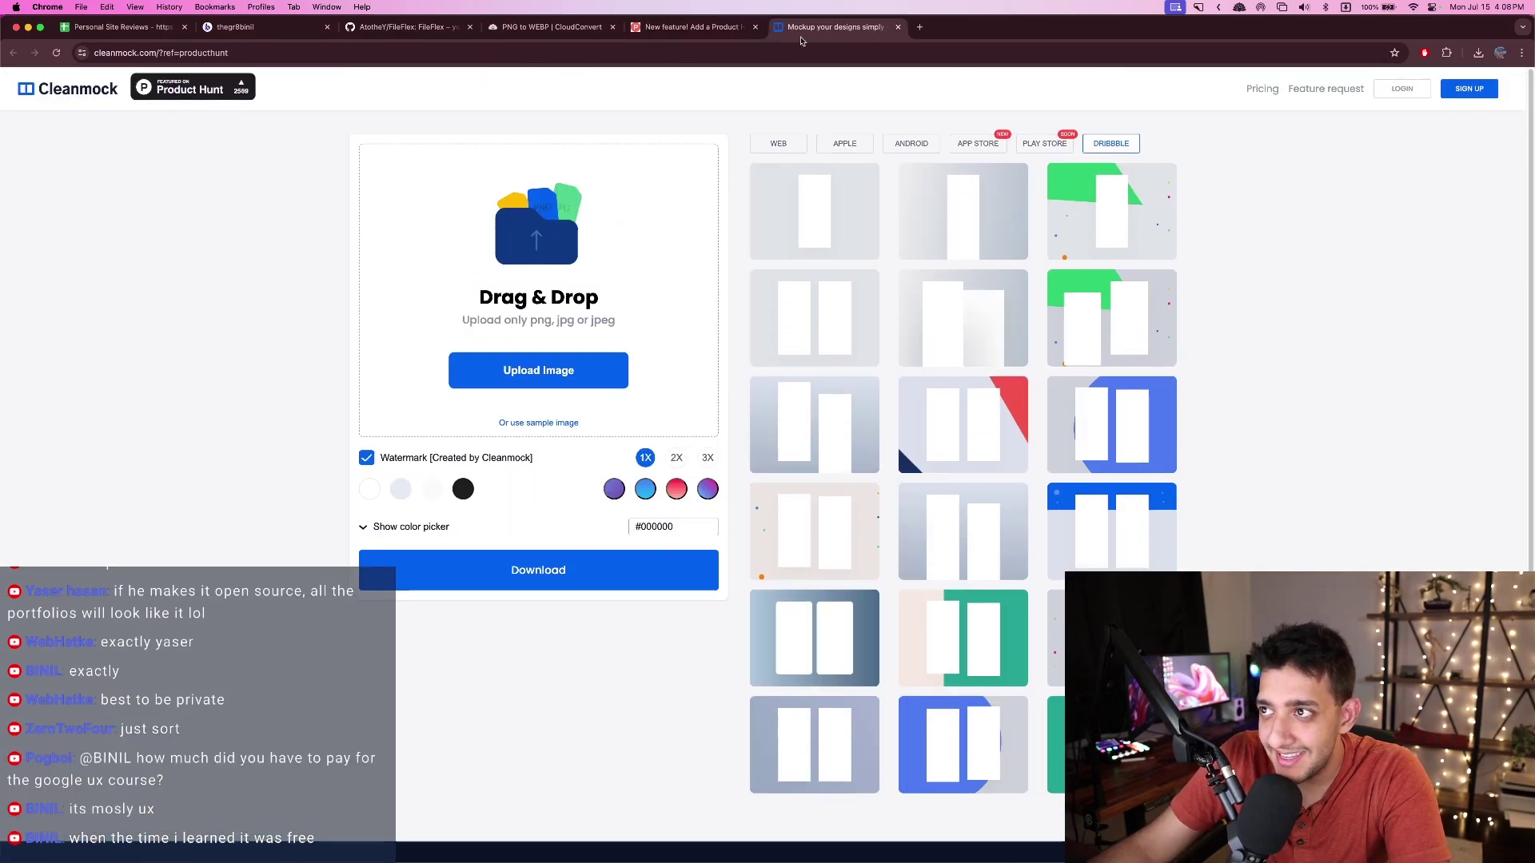
middle_click(800, 34)
scroll(999, 384, "down", 3)
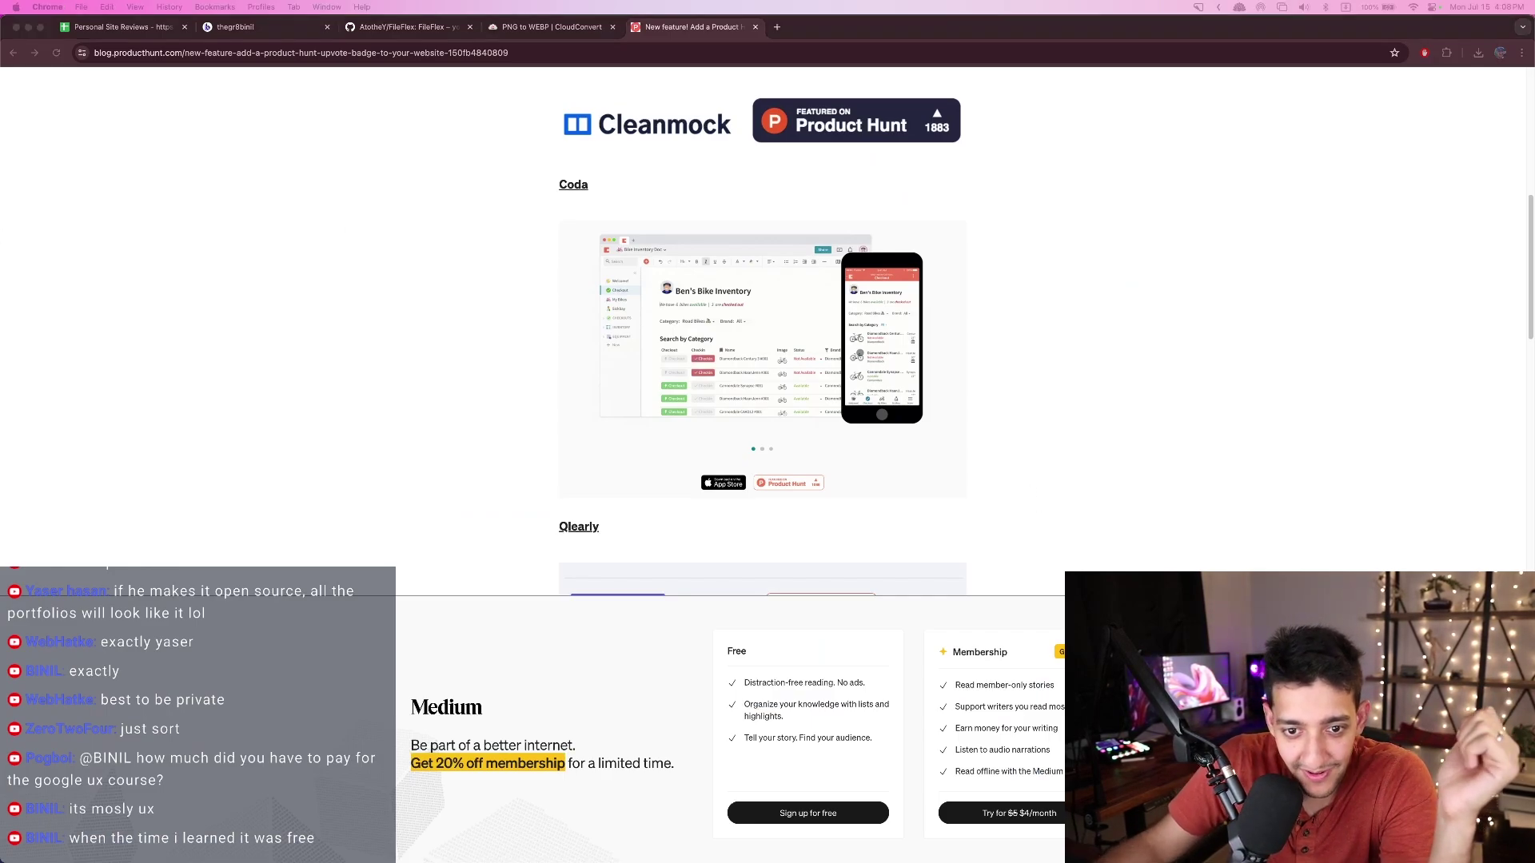
left_click(315, 438)
- Close the GitHub fork and CloudConvert tabs and return to the review spreadsheet
left_click(754, 27)
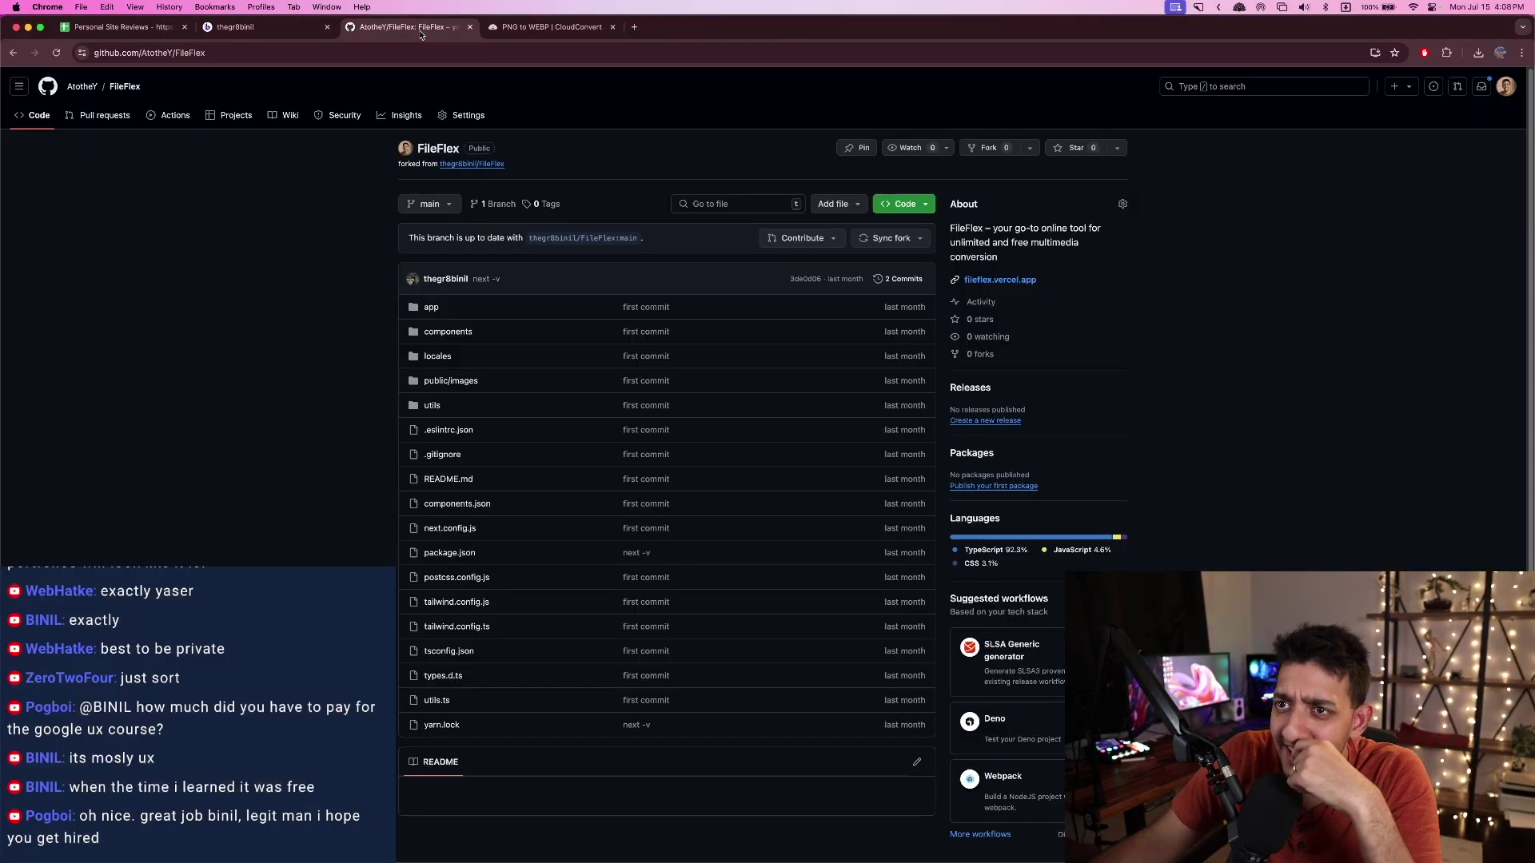
left_click(470, 27)
left_click(470, 26)
left_click(120, 26)
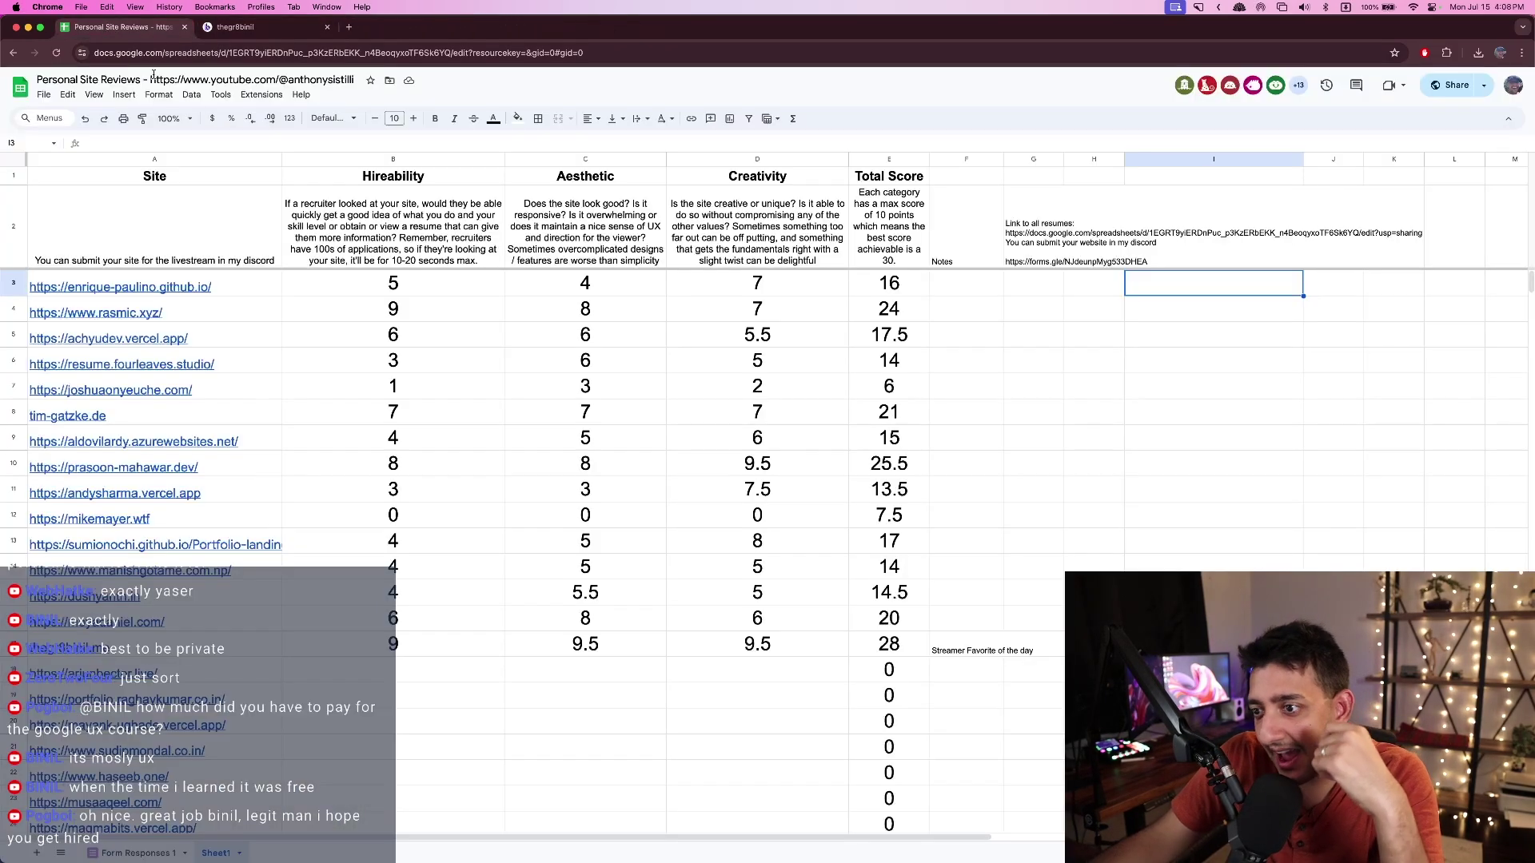
- Select row 14's Creativity score, then scroll through the portfolio site under review
left_click(674, 566)
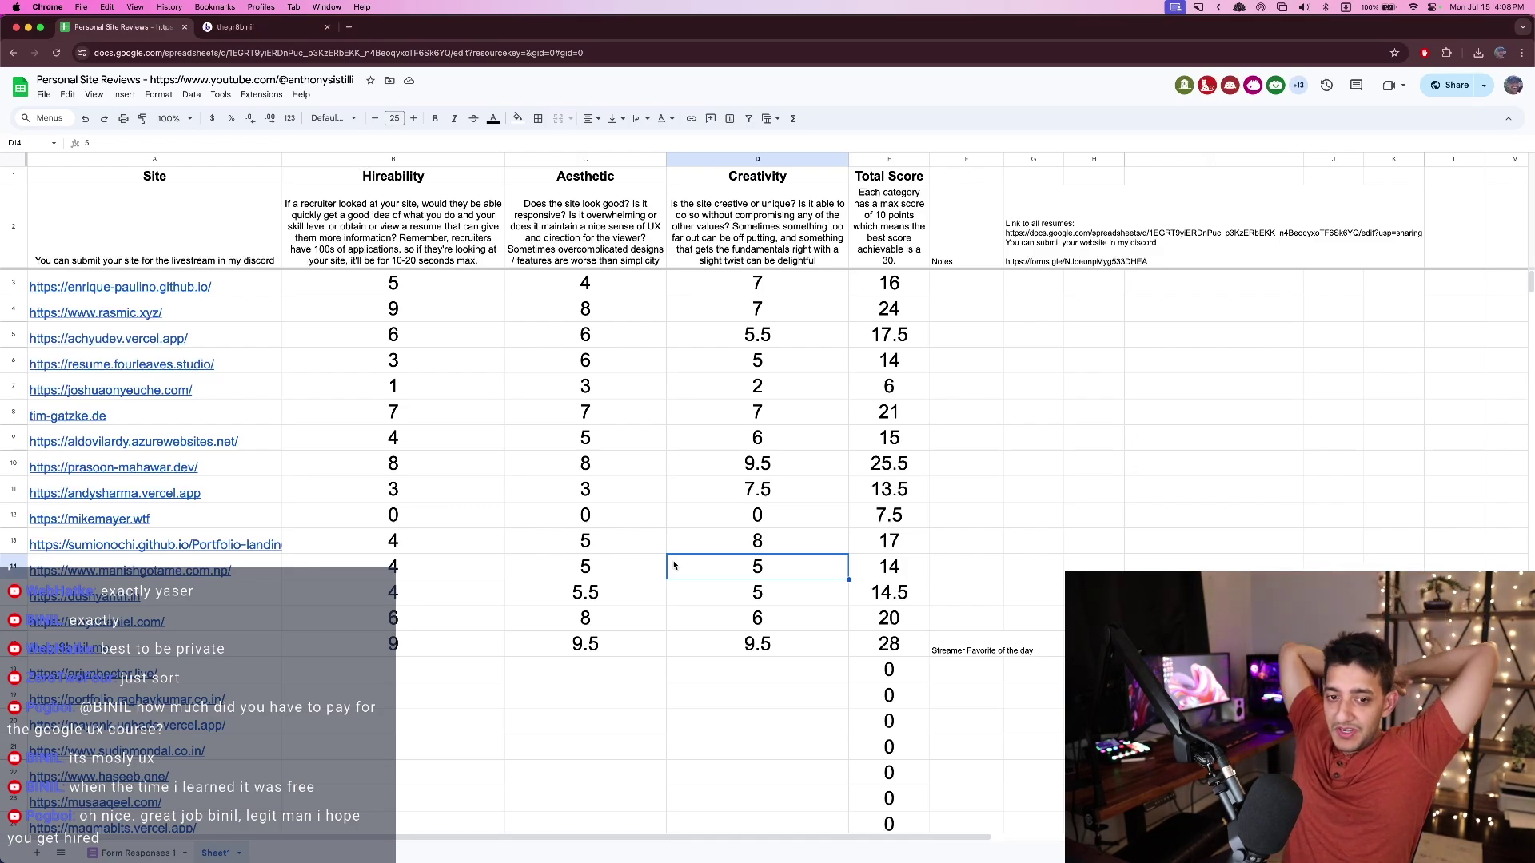
key("ctrl+Tab")
scroll(533, 336, "down", 10)
scroll(534, 337, "down", 12)
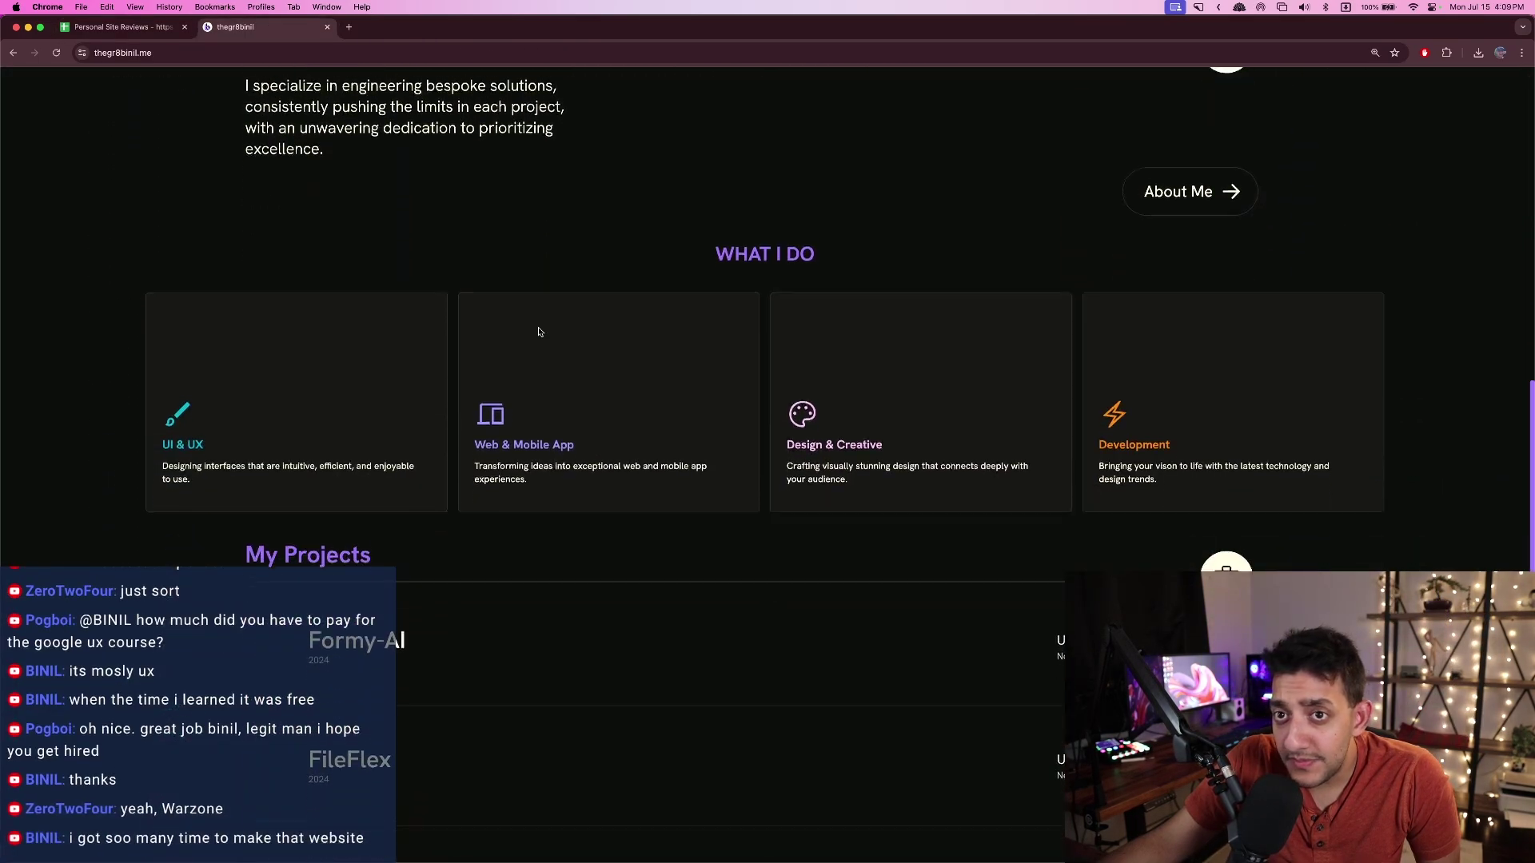
scroll(625, 398, "down", 2)
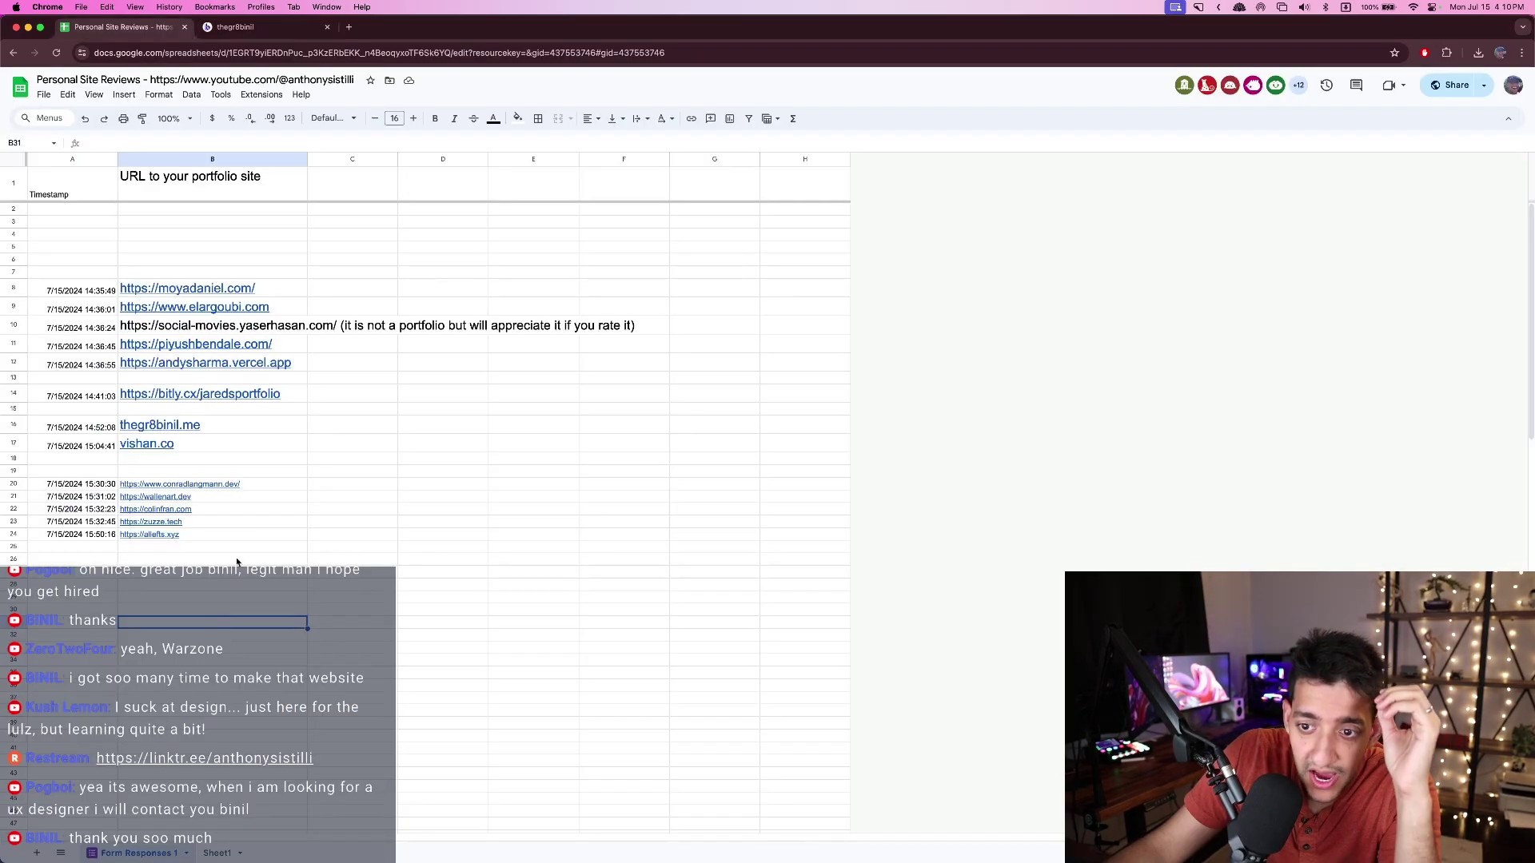
- Select the submitted portfolio URLs in column B of Form Responses 1, then go to Sheet1
left_click_drag(212, 560, 209, 290)
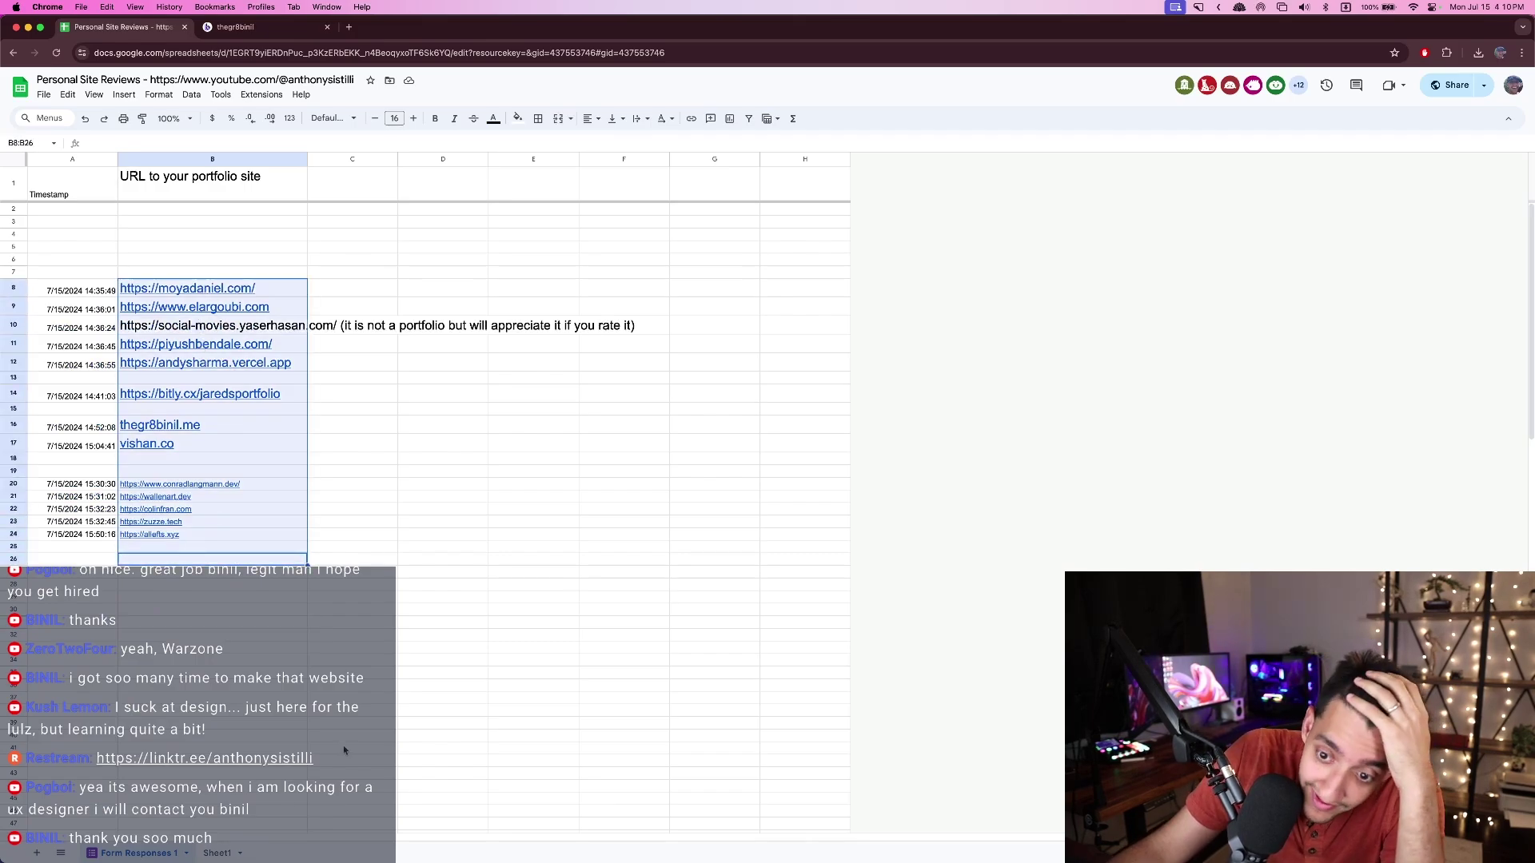
left_click(217, 852)
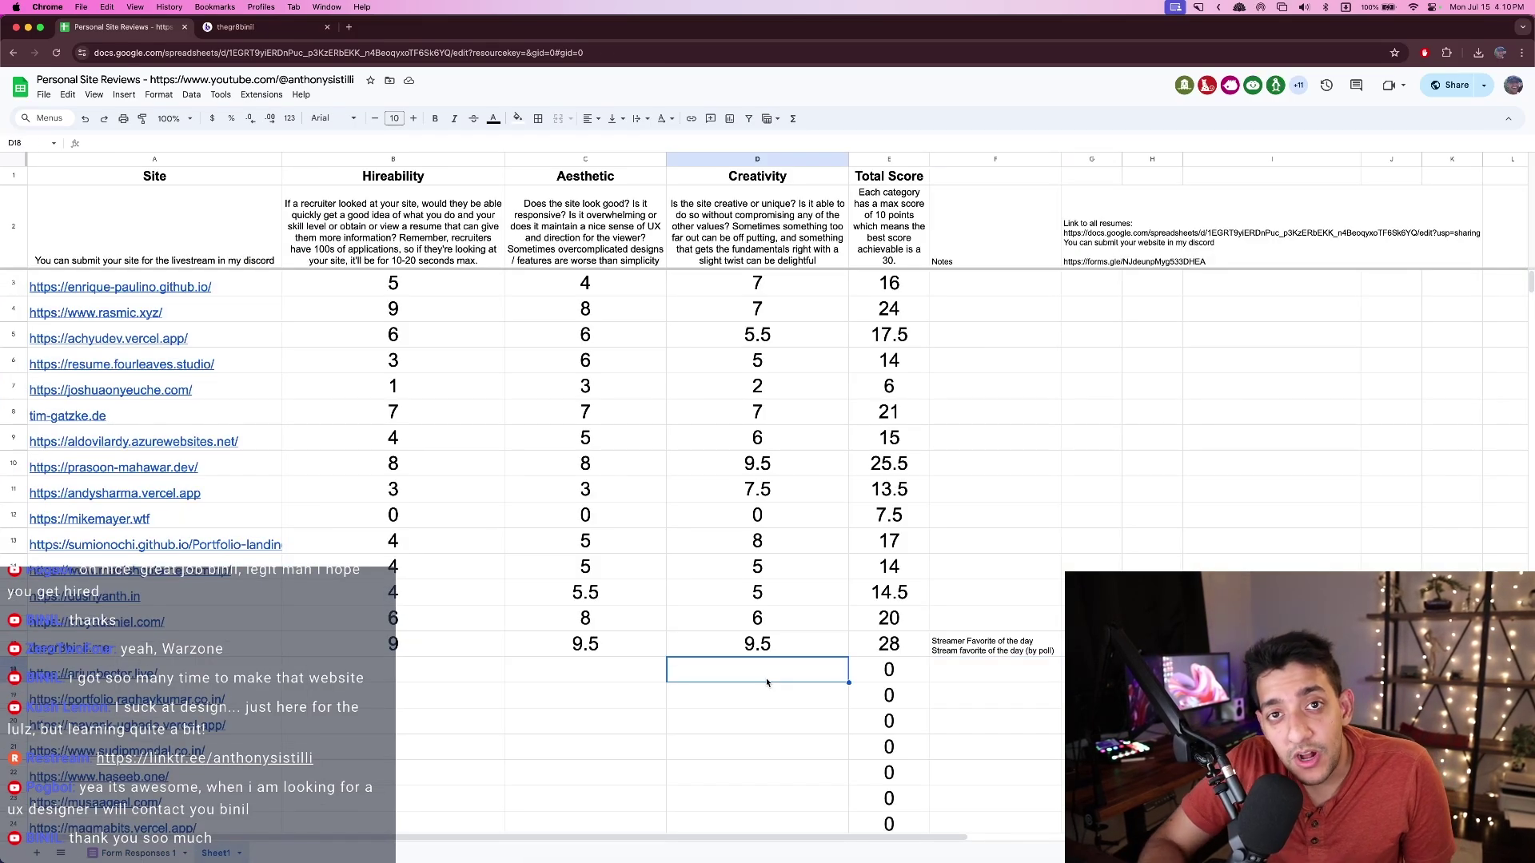